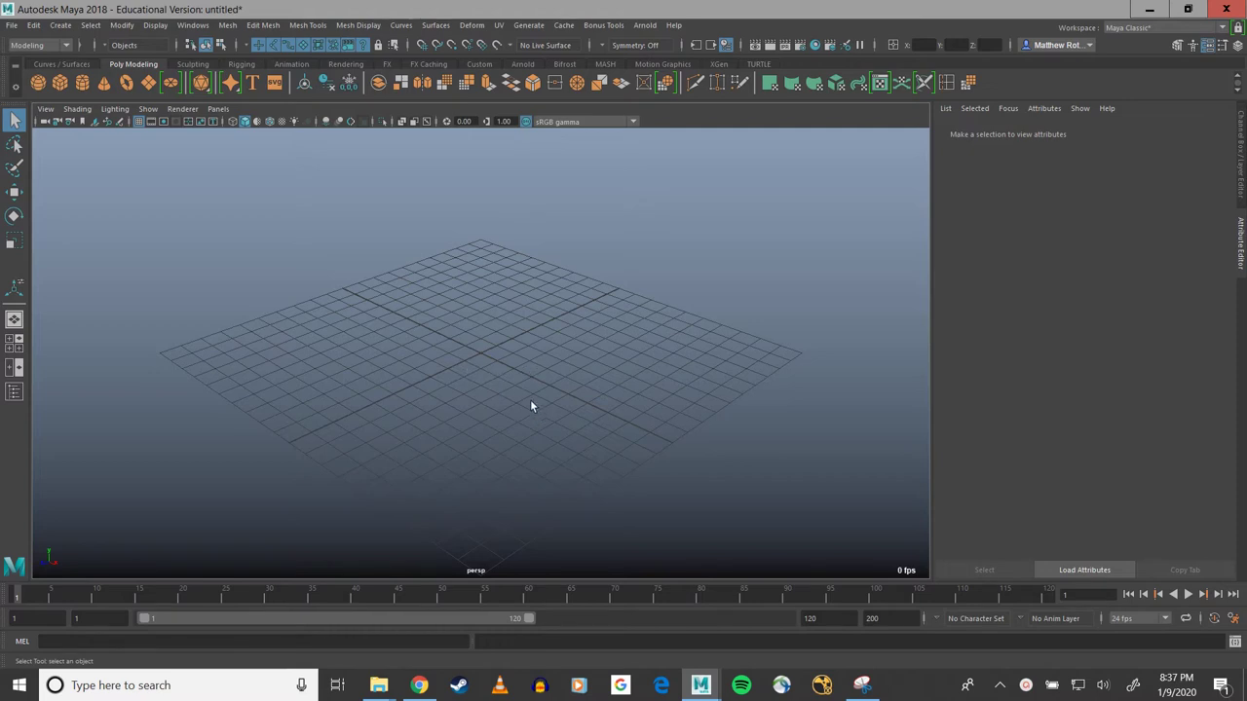
pyautogui.keyDown('alt'); pyautogui.moveTo(546, 398); pyautogui.dragTo(592, 385); pyautogui.keyUp('alt')
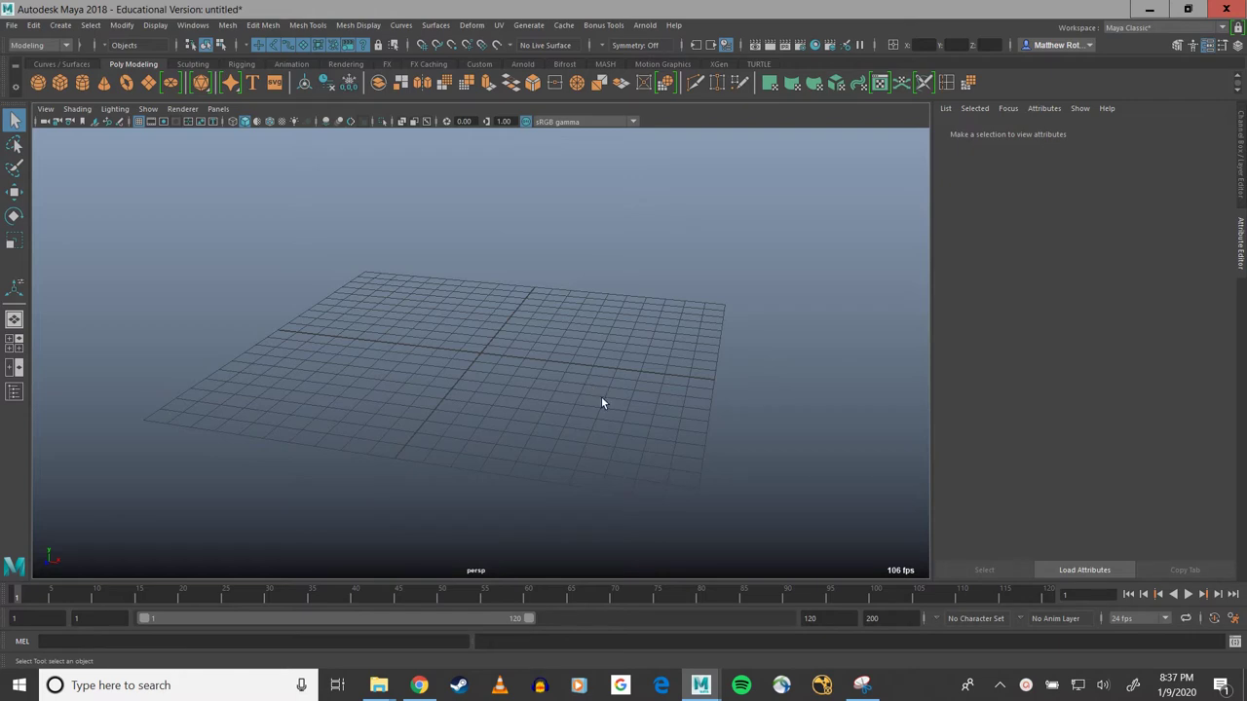
pyautogui.keyDown('alt'); pyautogui.moveTo(654, 323); pyautogui.dragTo(618, 339); pyautogui.keyUp('alt')
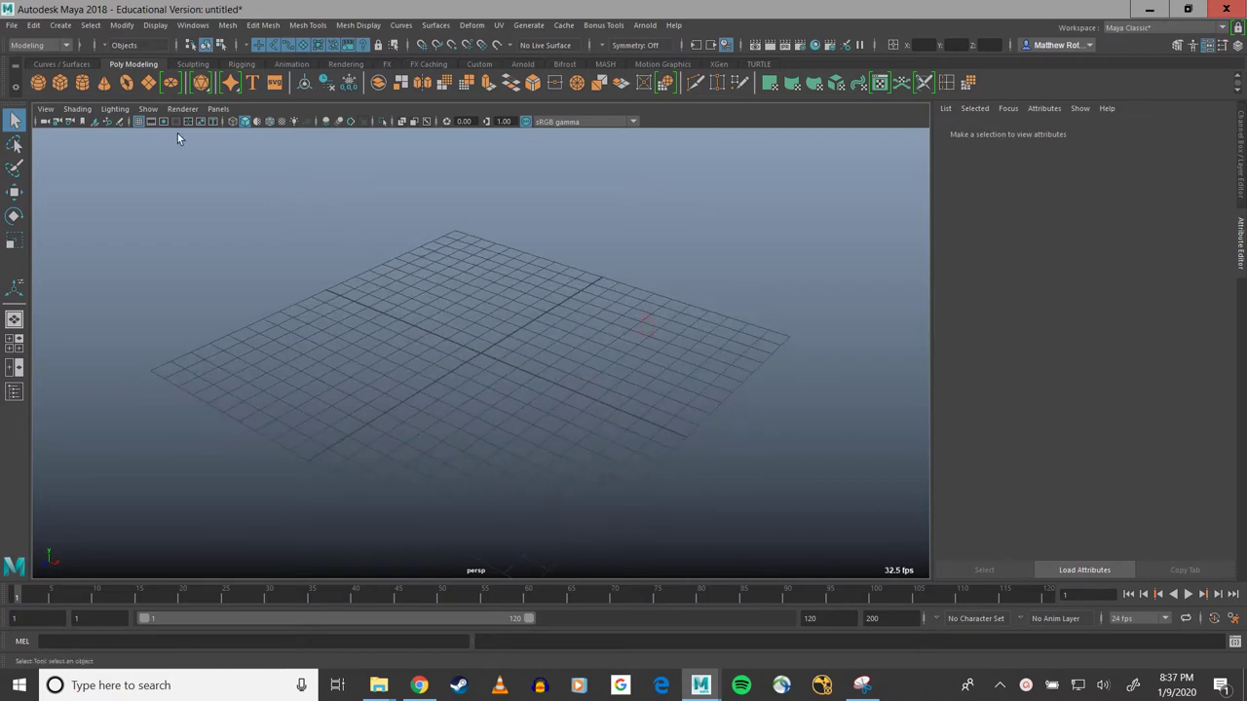
pyautogui.click(15, 26)
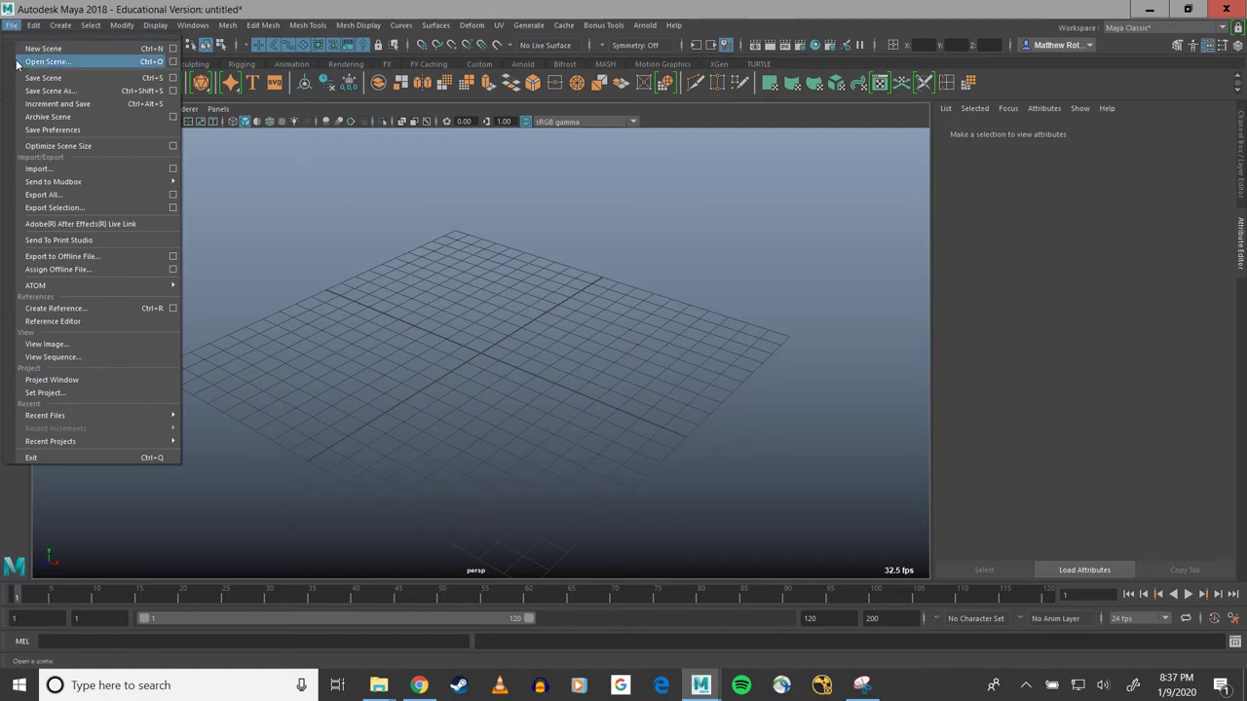
pyautogui.click(88, 4)
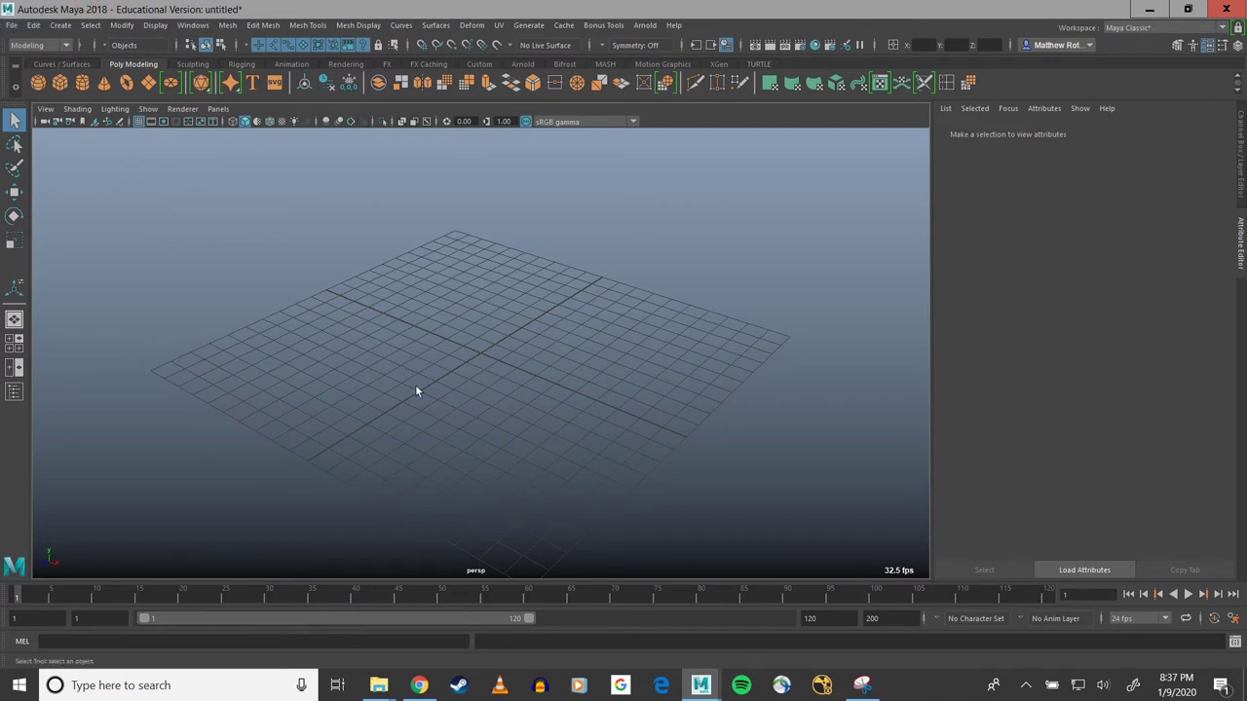
pyautogui.keyDown('alt'); pyautogui.moveTo(492, 402); pyautogui.dragTo(561, 388); pyautogui.keyUp('alt')
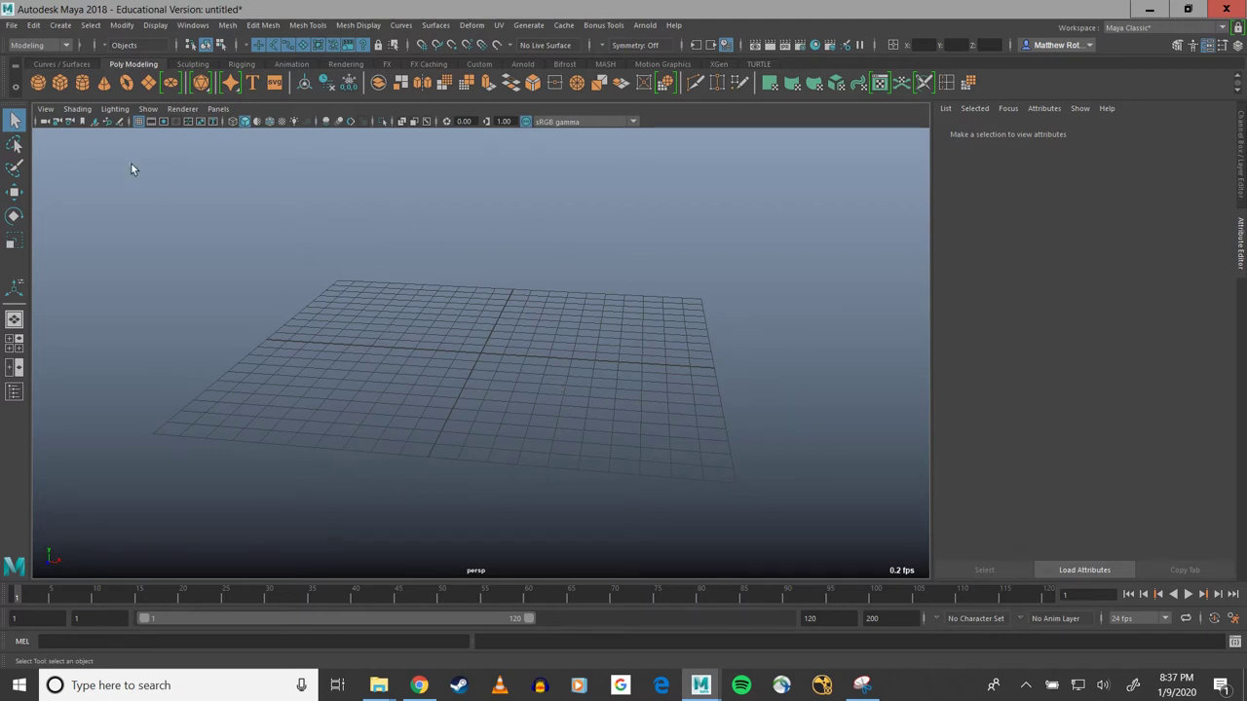
pyautogui.keyDown('alt'); pyautogui.moveTo(131, 170); pyautogui.dragTo(431, 270); pyautogui.keyUp('alt')
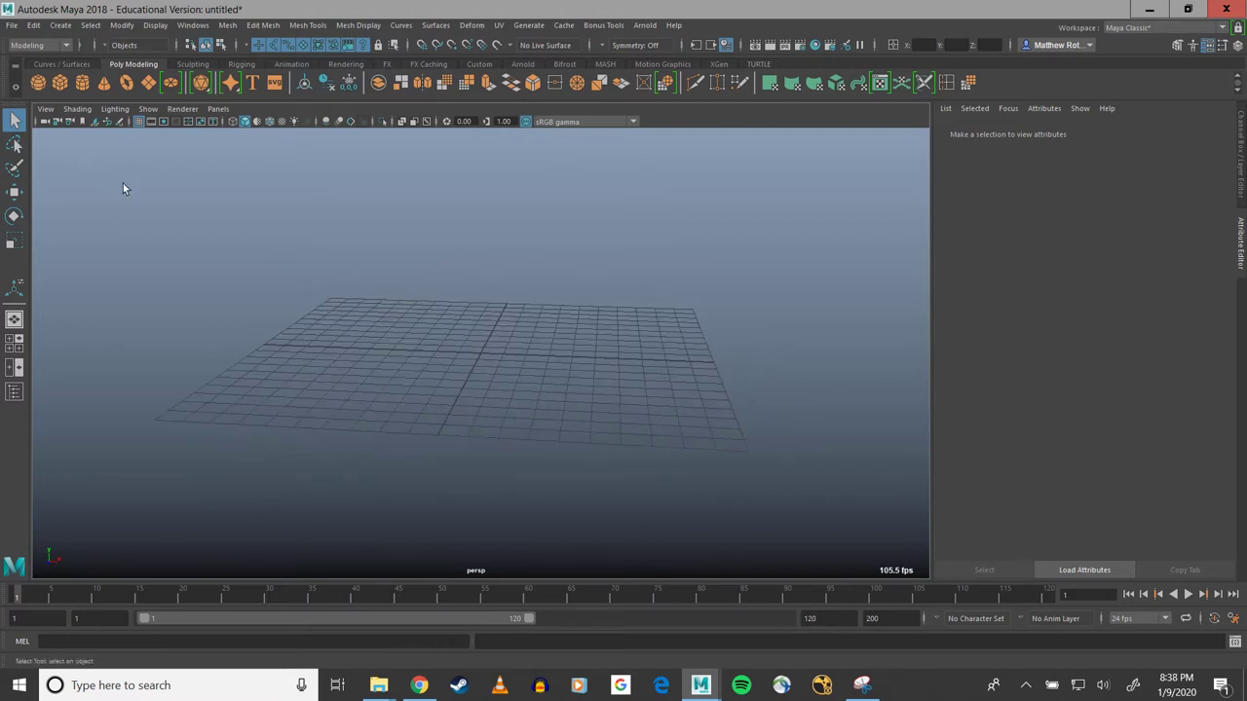
pyautogui.keyDown('alt'); pyautogui.moveTo(379, 260); pyautogui.dragTo(287, 256); pyautogui.keyUp('alt')
# Step: Import wine_glass.jpg from the sourceimages folder as an image plane in the front view
pyautogui.press('space')
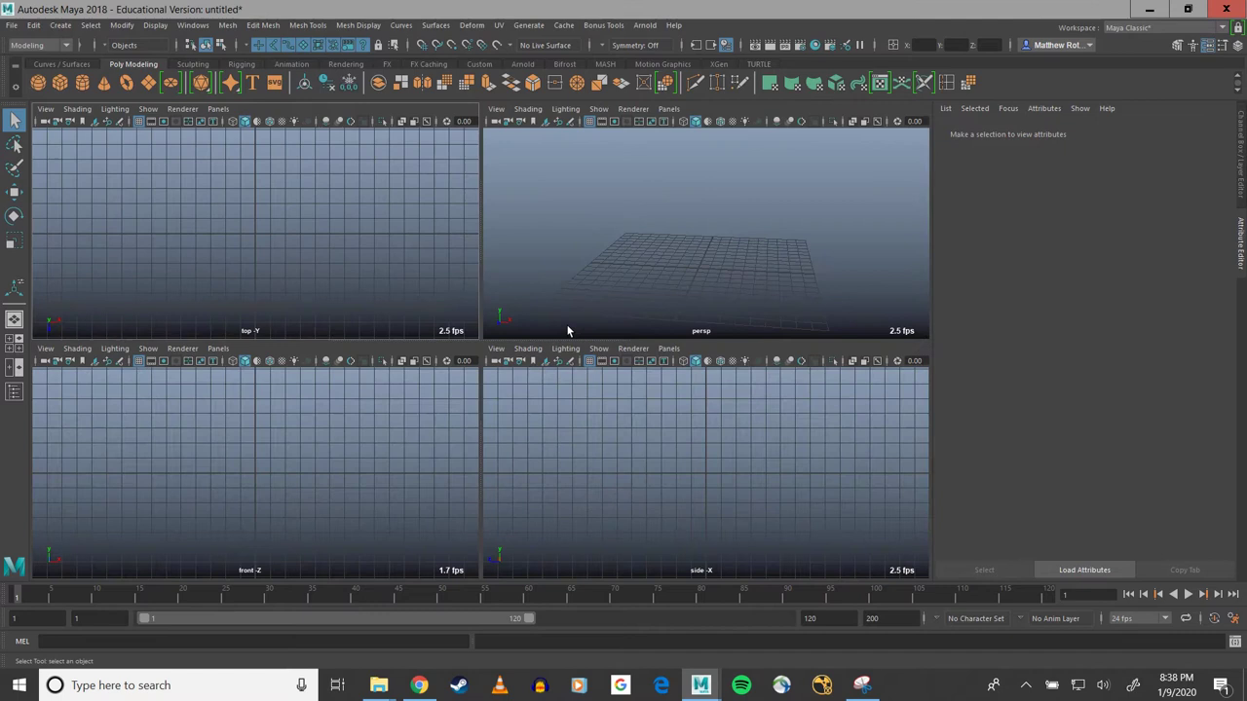
pyautogui.press('space')
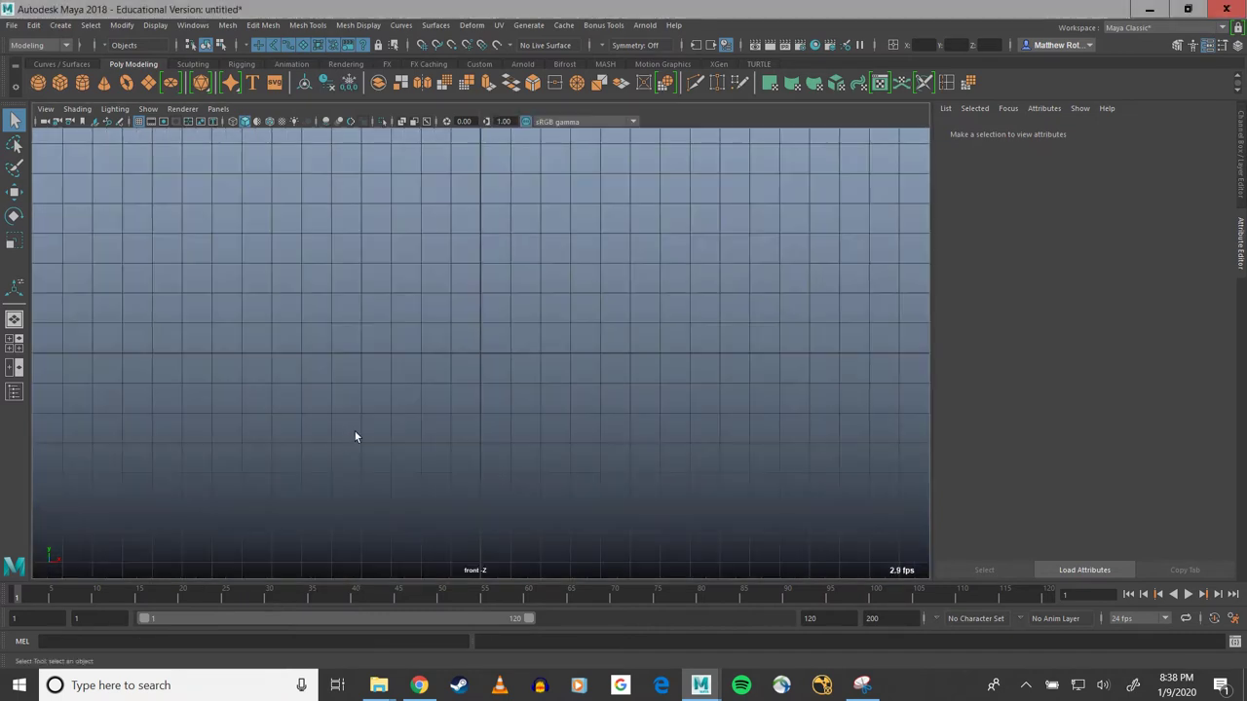
pyautogui.click(45, 108)
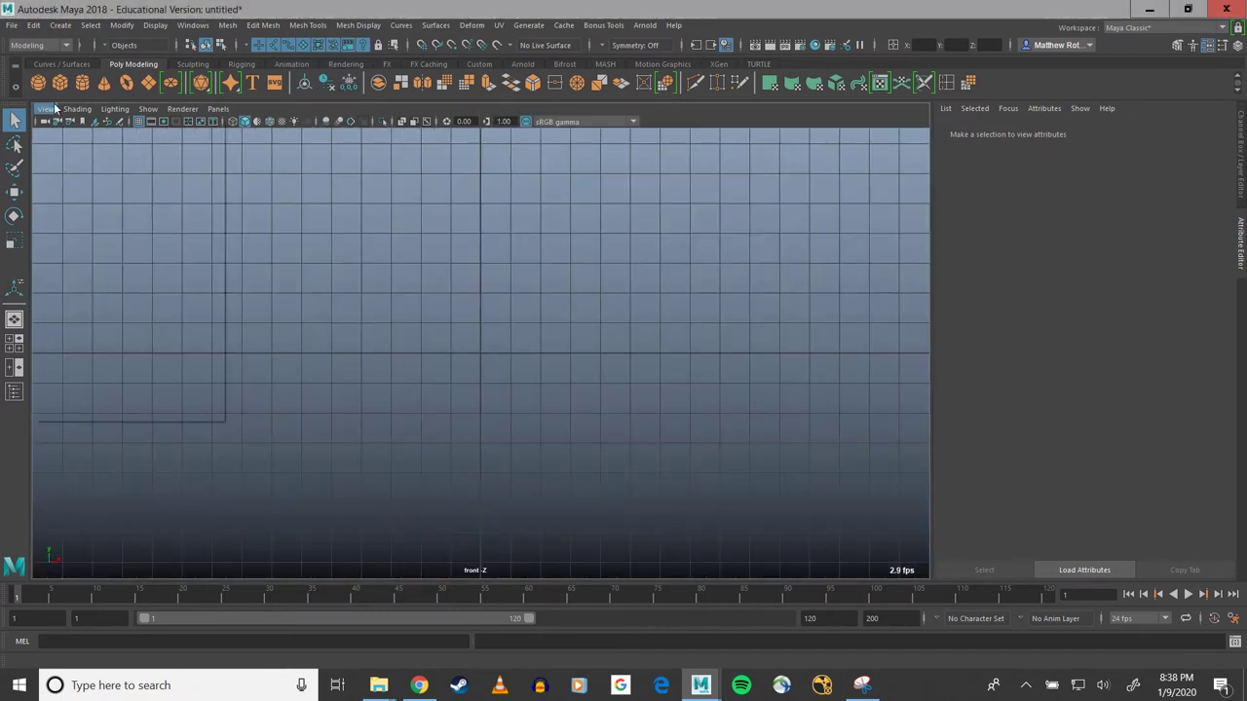
pyautogui.moveTo(219, 400)
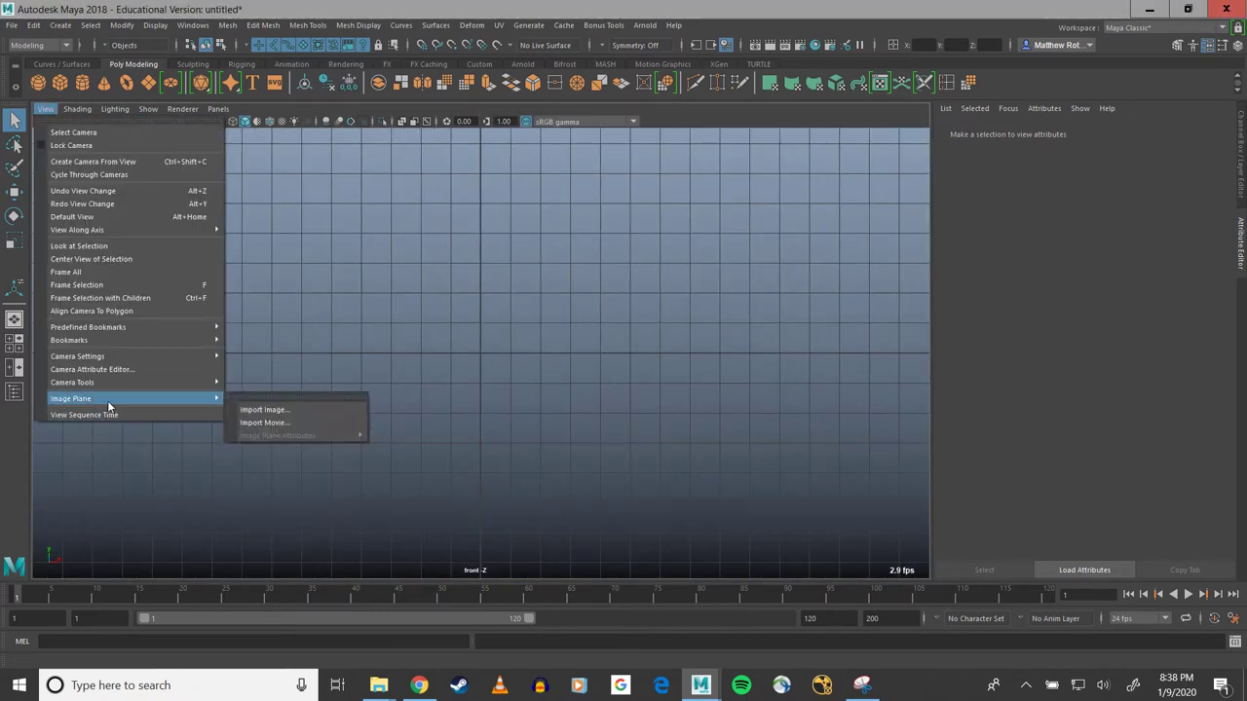
pyautogui.click(277, 410)
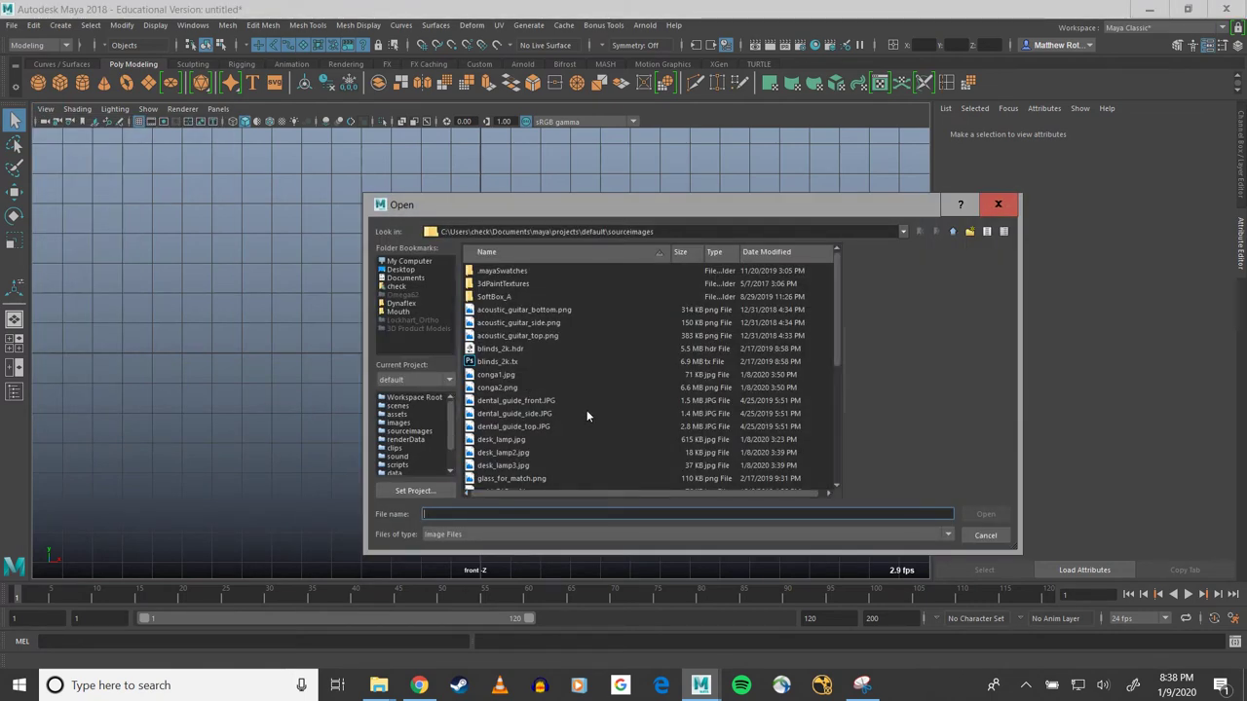
pyautogui.scroll(-6, 586, 410)
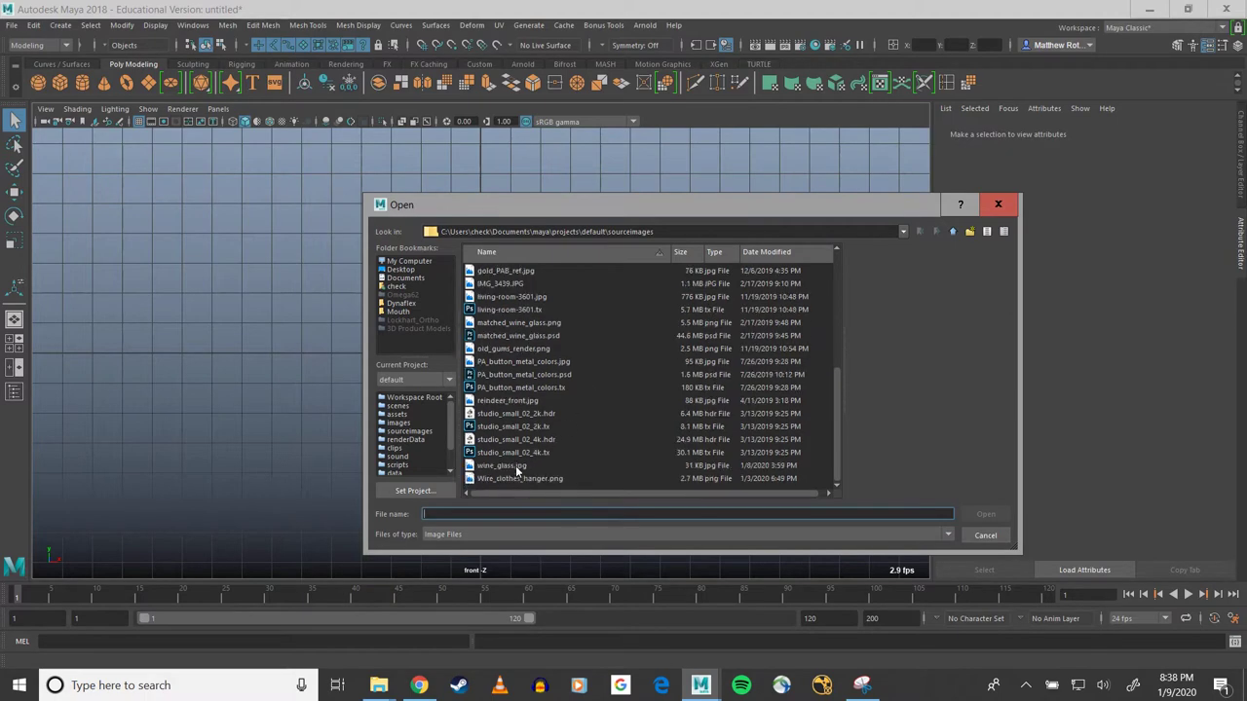
pyautogui.click(516, 466)
pyautogui.click(985, 514)
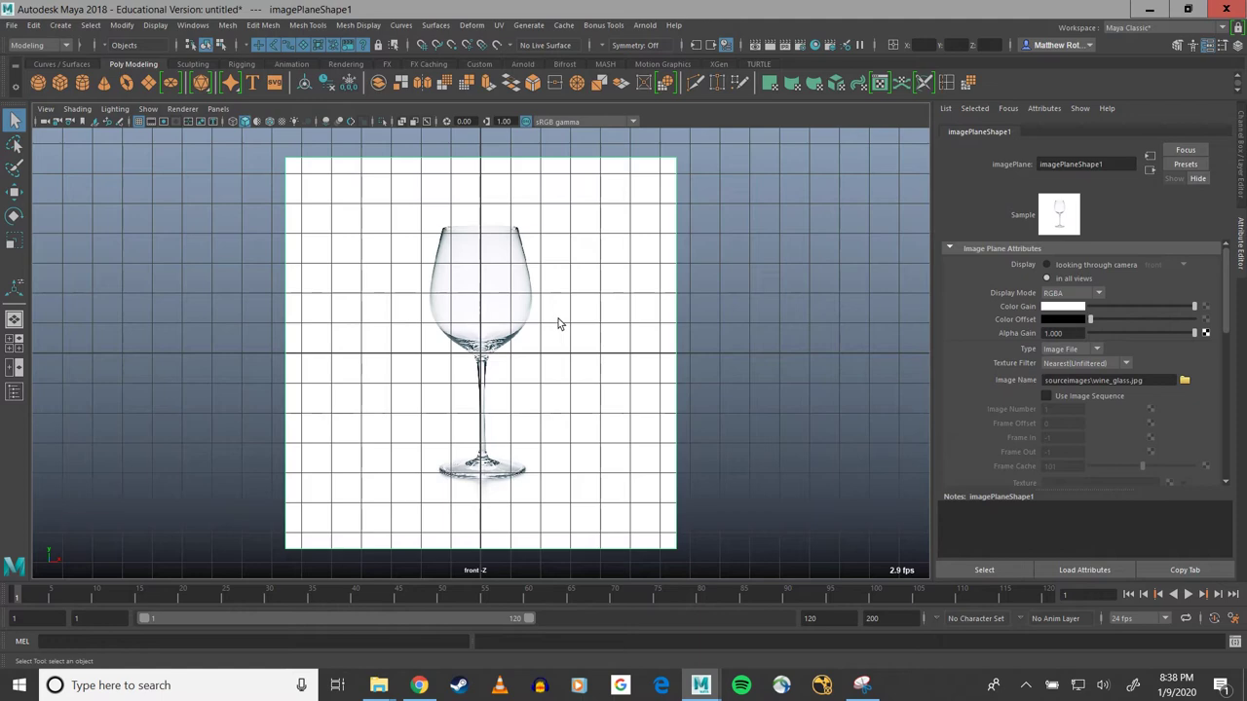
# Step: Try to nudge the wine glass image plane horizontally so the stem is centred on the vertical axis
pyautogui.press('space')
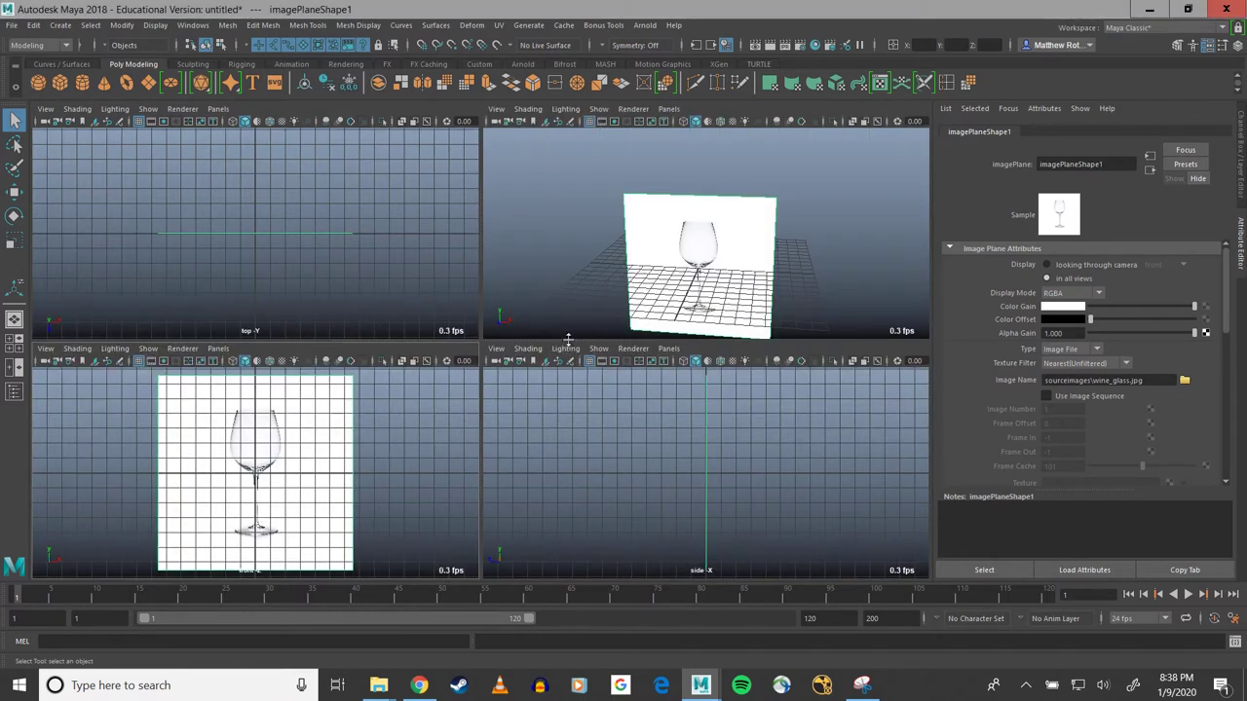
pyautogui.press('space')
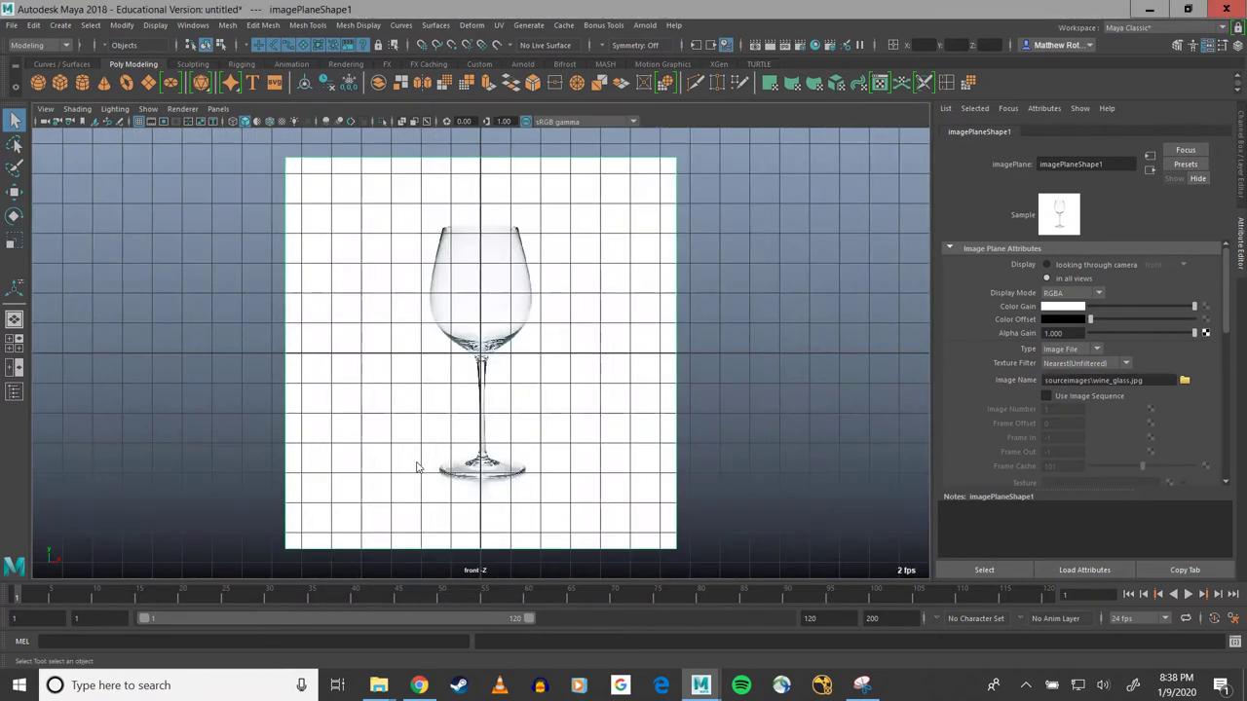
pyautogui.scroll(5, 439, 432)
pyautogui.scroll(-5, 396, 377)
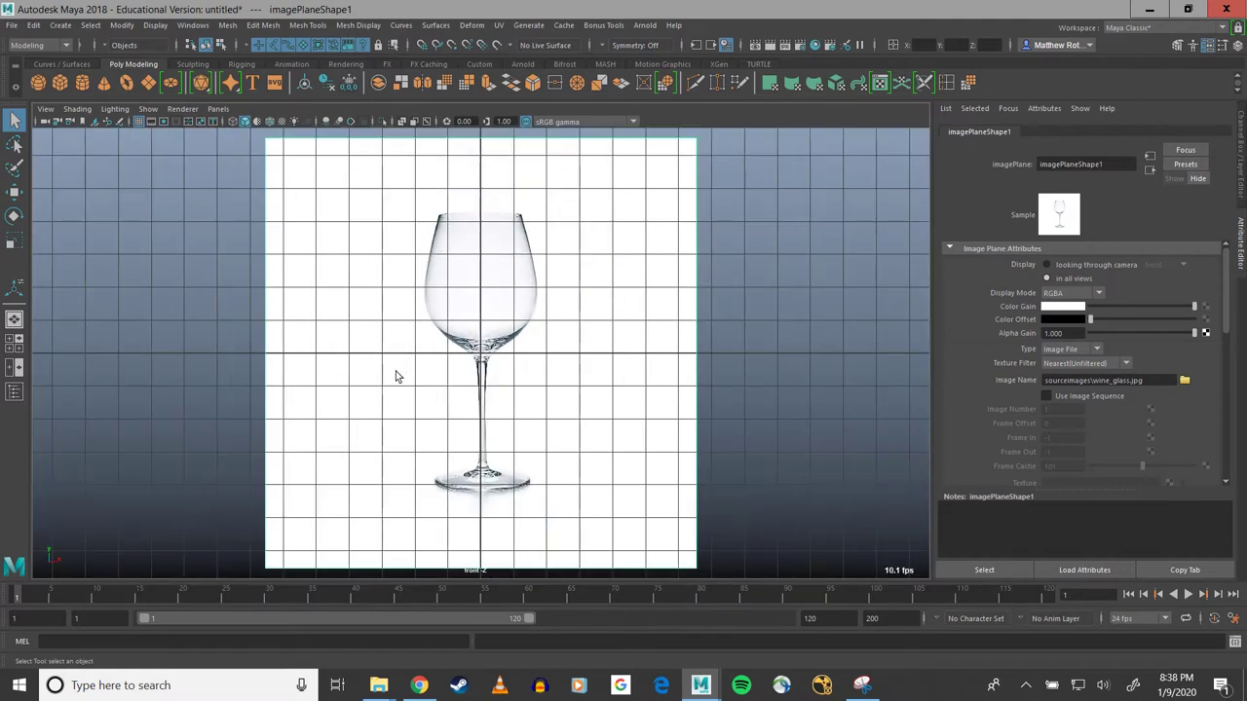
pyautogui.keyDown('alt'); pyautogui.moveTo(552, 389); pyautogui.dragTo(568, 307, button='middle'); pyautogui.keyUp('alt')
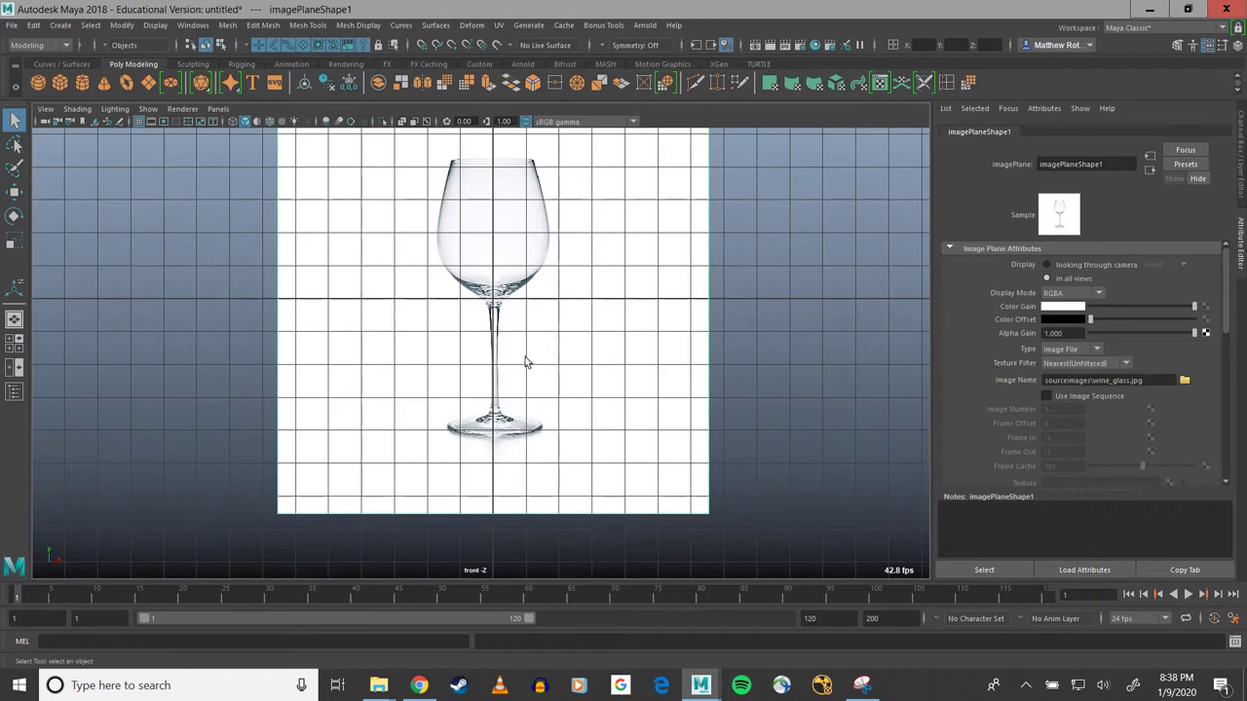
pyautogui.scroll(6, 522, 362)
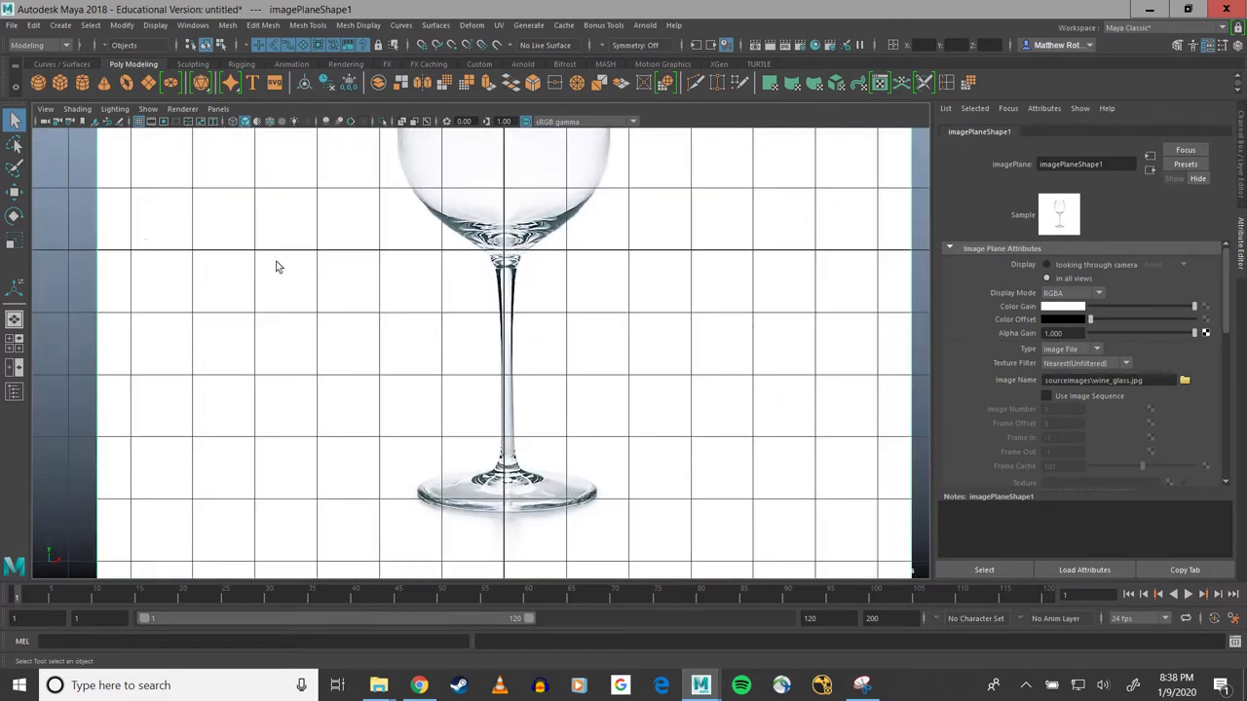
pyautogui.click(370, 296)
pyautogui.press('w')
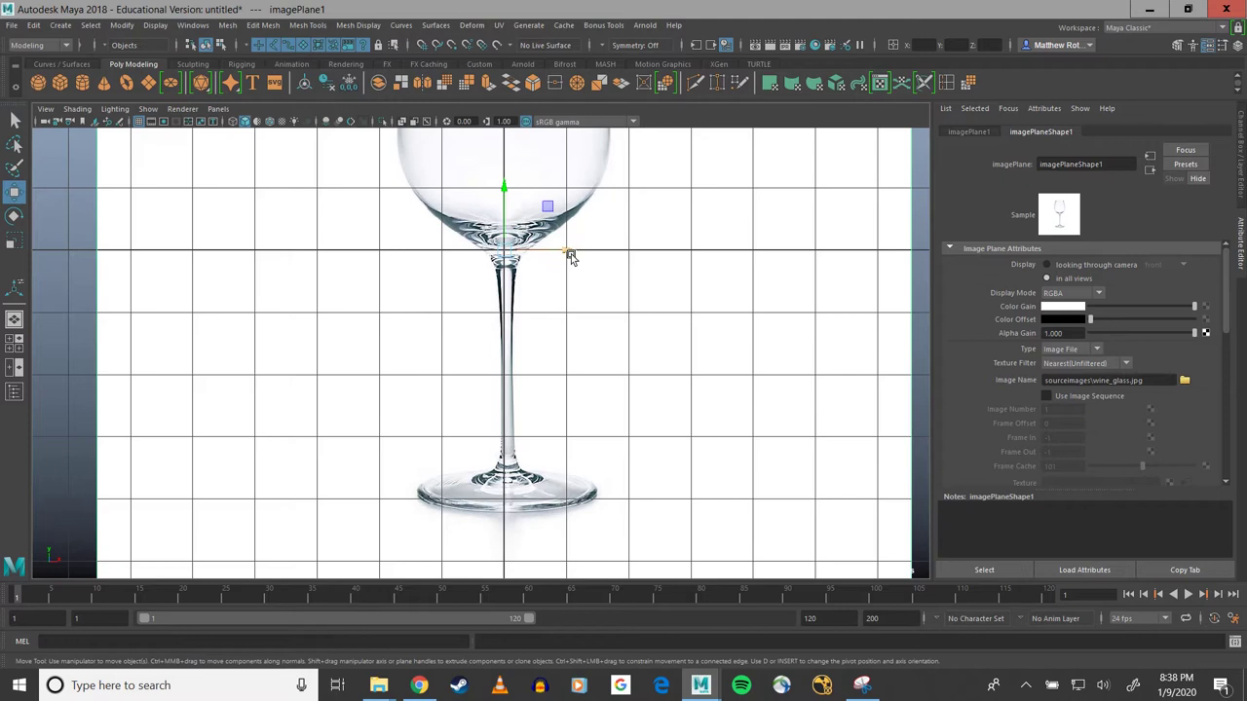
pyautogui.moveTo(565, 253); pyautogui.dragTo(566, 256)
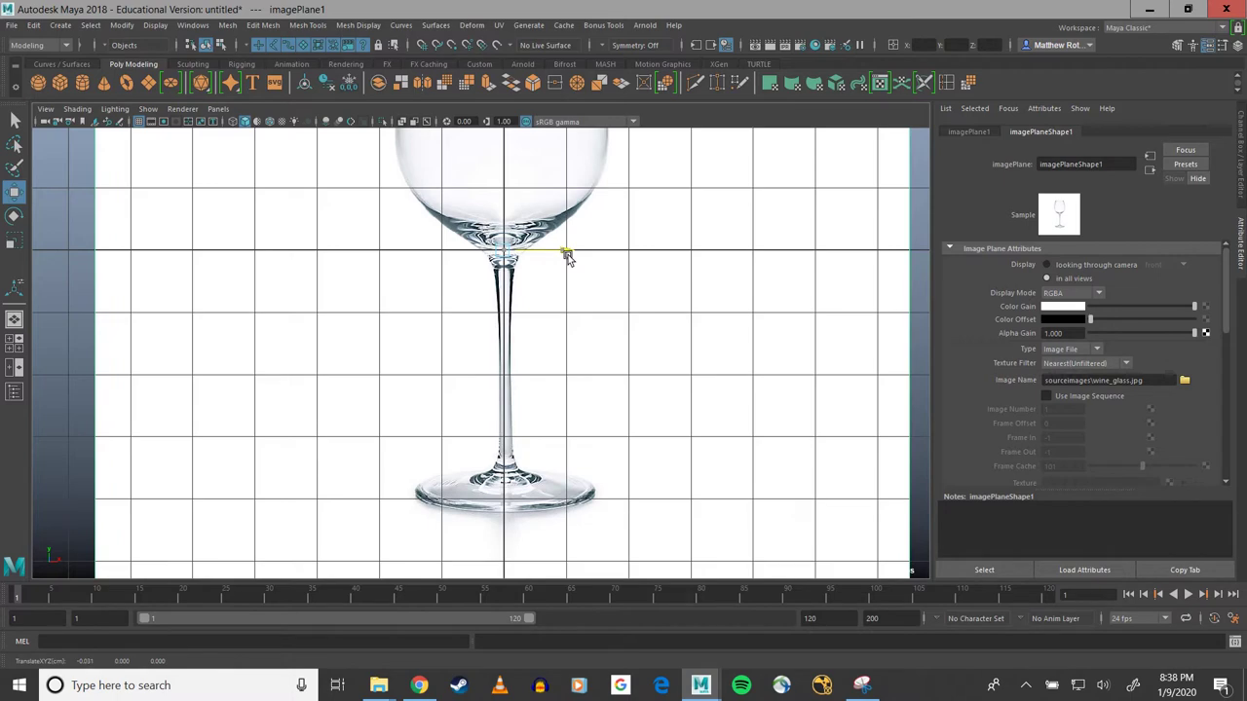
pyautogui.moveTo(568, 256); pyautogui.dragTo(578, 250)
pyautogui.keyDown('alt'); pyautogui.moveTo(577, 250); pyautogui.dragTo(648, 354, button='middle'); pyautogui.keyUp('alt')
pyautogui.scroll(-4, 639, 428)
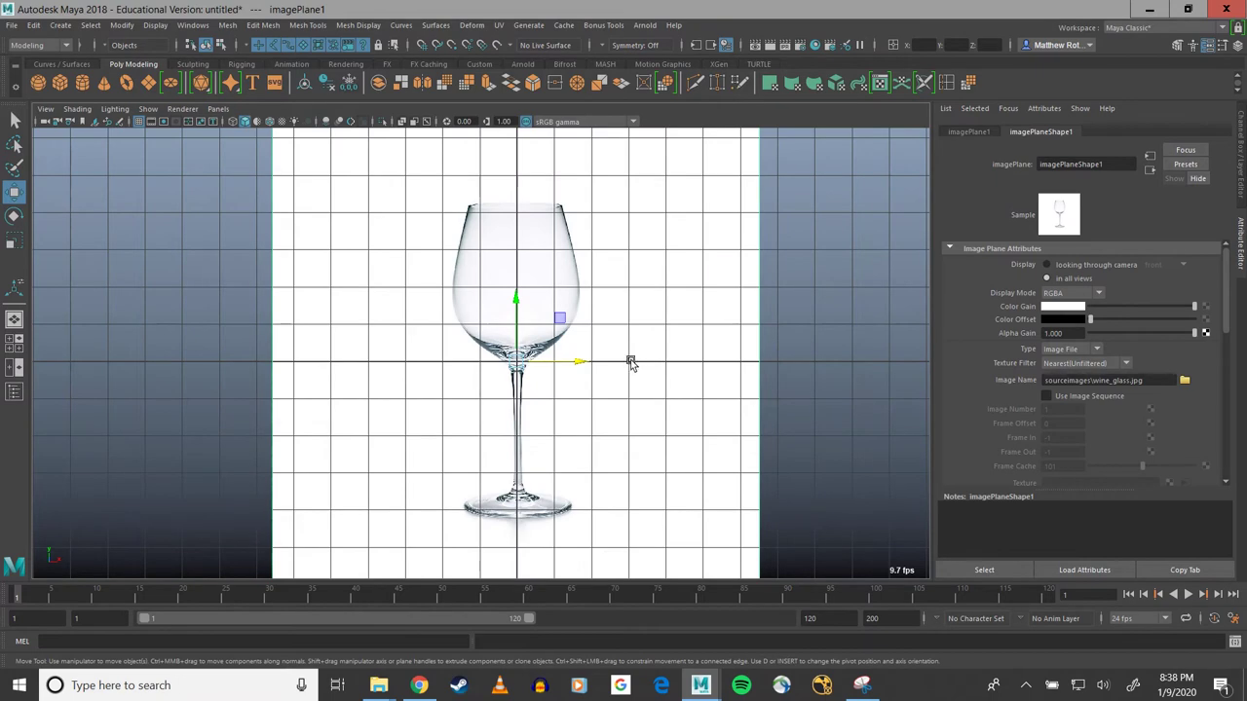
pyautogui.hotkey('ctrl', 'z')
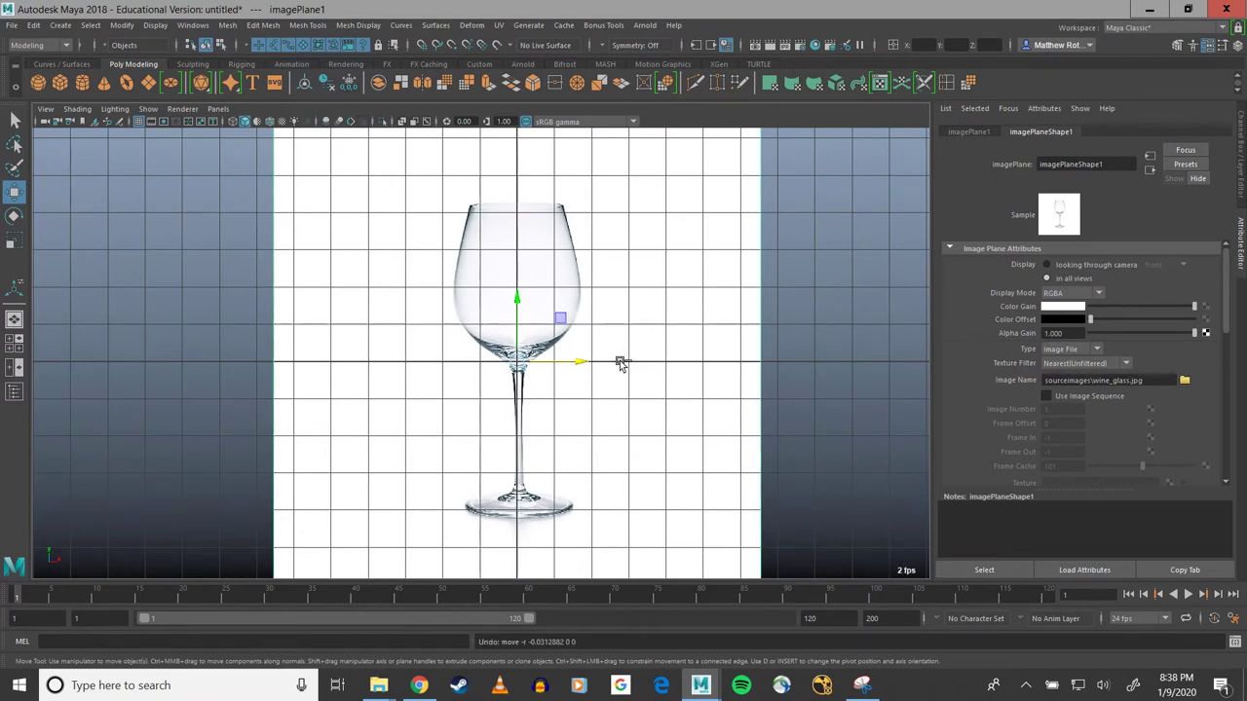
# Step: Rotate the image plane very slightly in the front view so the glass stem stands parallel to the vertical axis
pyautogui.scroll(-2, 530, 451)
pyautogui.scroll(5, 529, 445)
pyautogui.keyDown('alt'); pyautogui.moveTo(528, 427); pyautogui.dragTo(513, 408, button='middle'); pyautogui.keyUp('alt')
pyautogui.press('e')
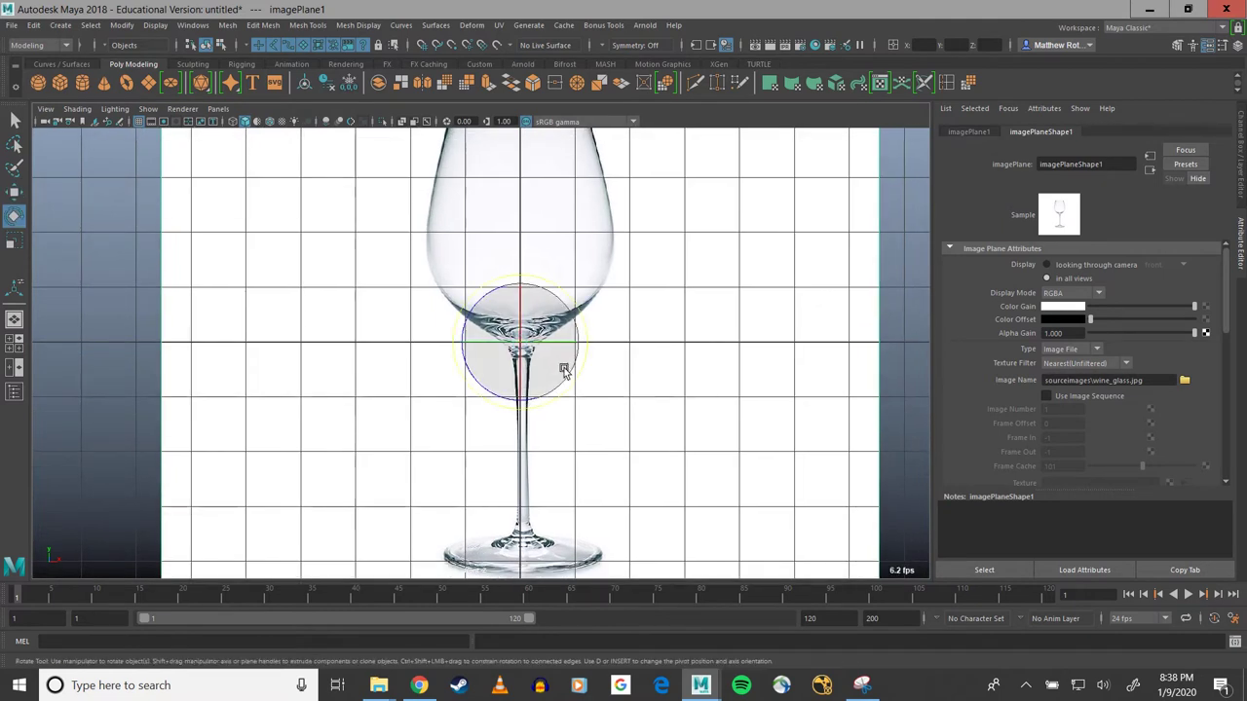
pyautogui.click(489, 392)
pyautogui.moveTo(489, 392)
pyautogui.mouseDown()
pyautogui.moveTo(469, 381)
pyautogui.moveTo(488, 393)
pyautogui.mouseUp()
# Step: Shift the image plane slightly along X to centre the glass stem on the vertical grid axis
pyautogui.keyDown('alt'); pyautogui.moveTo(692, 300); pyautogui.dragTo(663, 260, button='middle'); pyautogui.keyUp('alt')
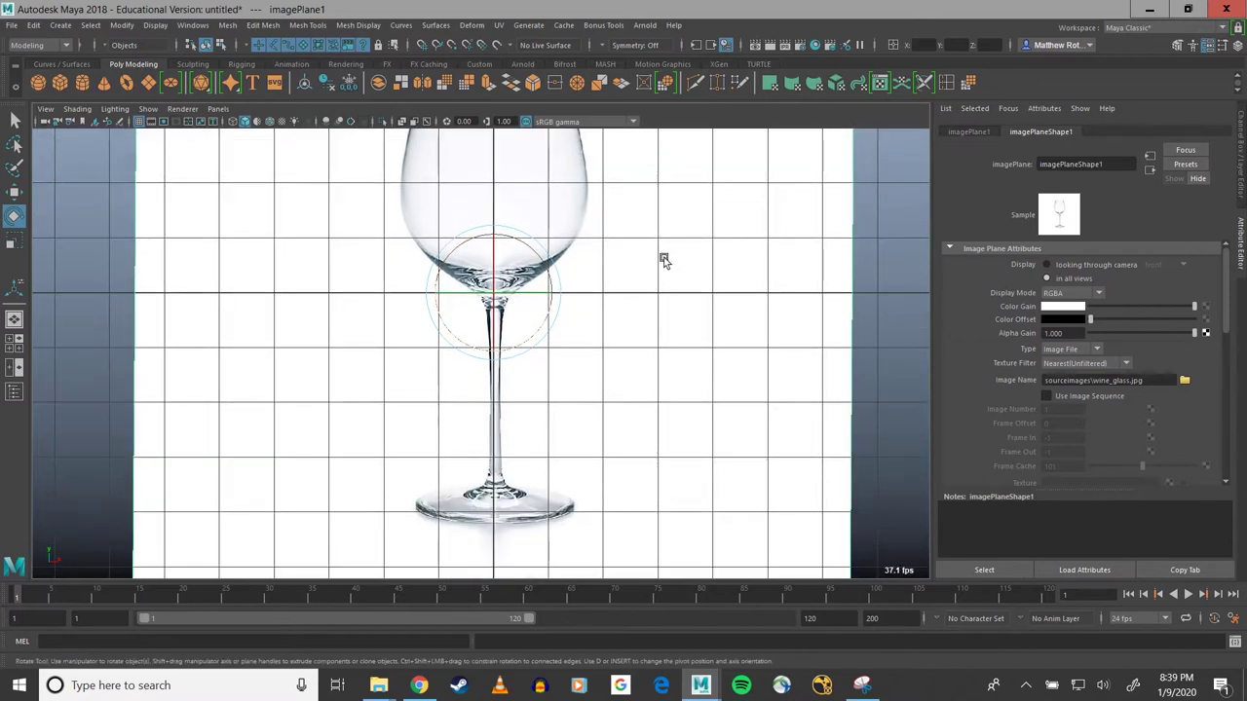
pyautogui.press('w')
pyautogui.moveTo(551, 296); pyautogui.dragTo(551, 290)
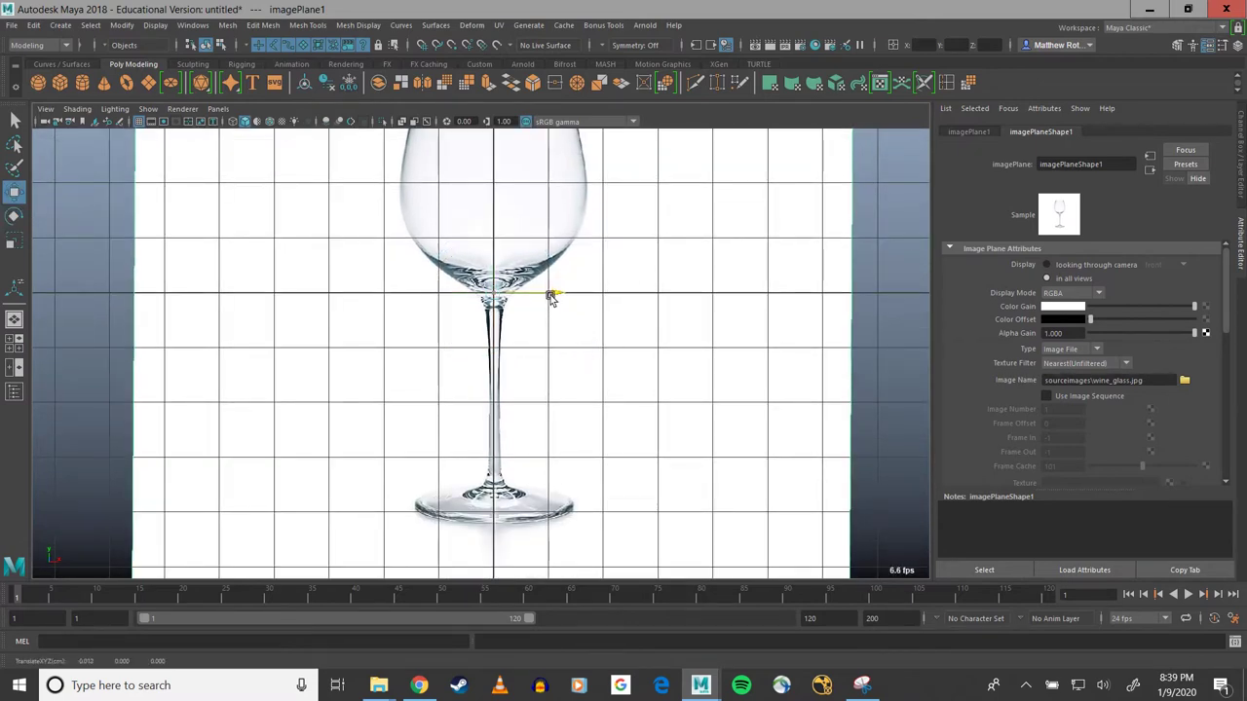
# Step: Try to start a Bezier curve with a first anchor at the bottom centre of the glass base
pyautogui.keyDown('alt'); pyautogui.moveTo(552, 291); pyautogui.dragTo(594, 288, button='middle'); pyautogui.keyUp('alt')
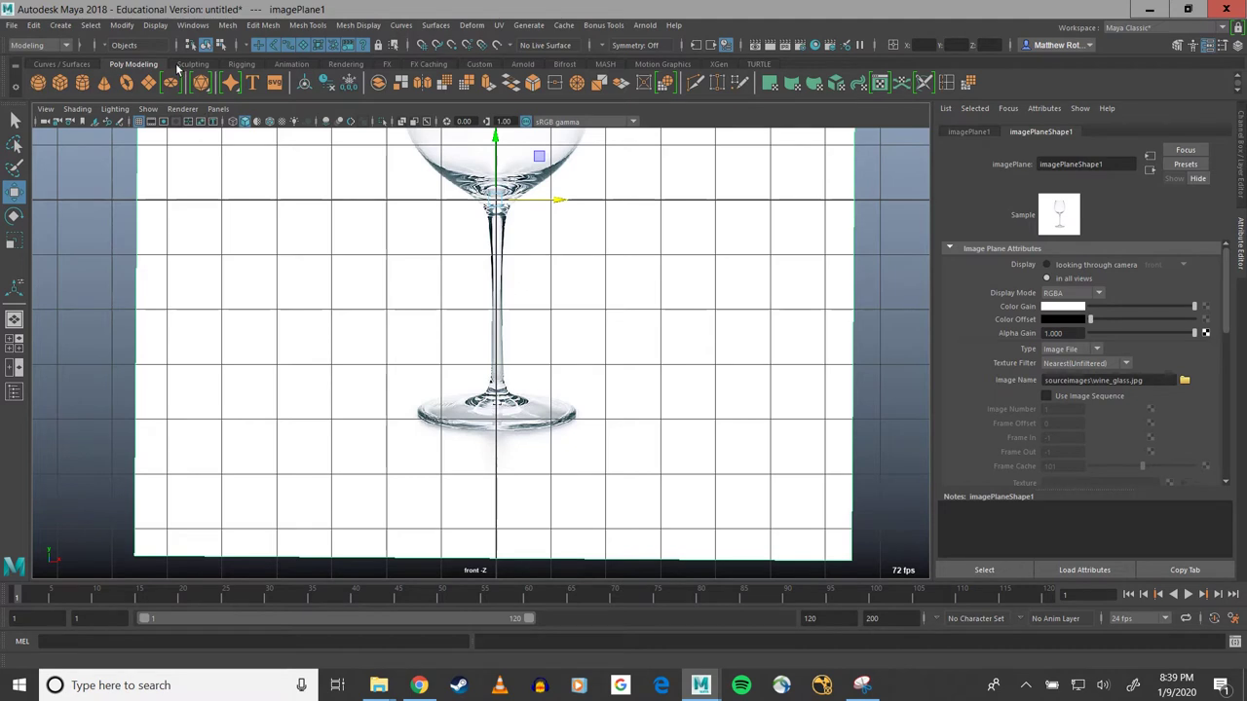
pyautogui.click(72, 65)
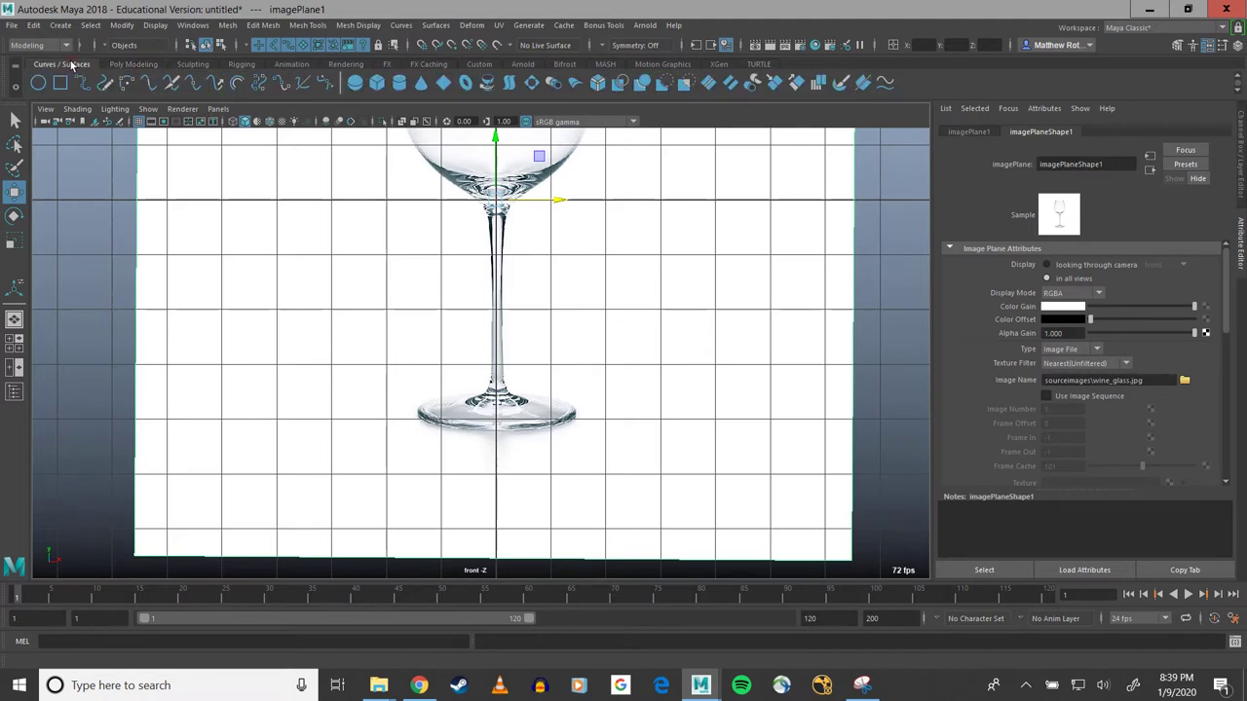
pyautogui.click(326, 84)
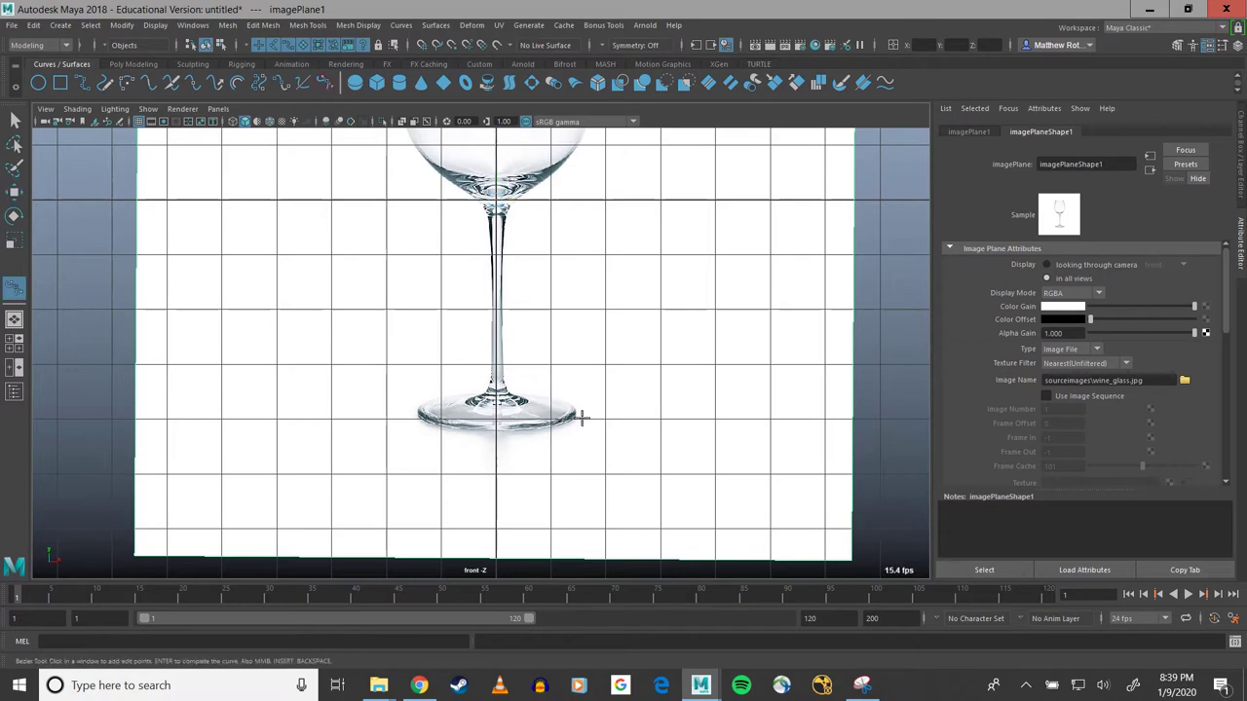
pyautogui.scroll(2, 537, 463)
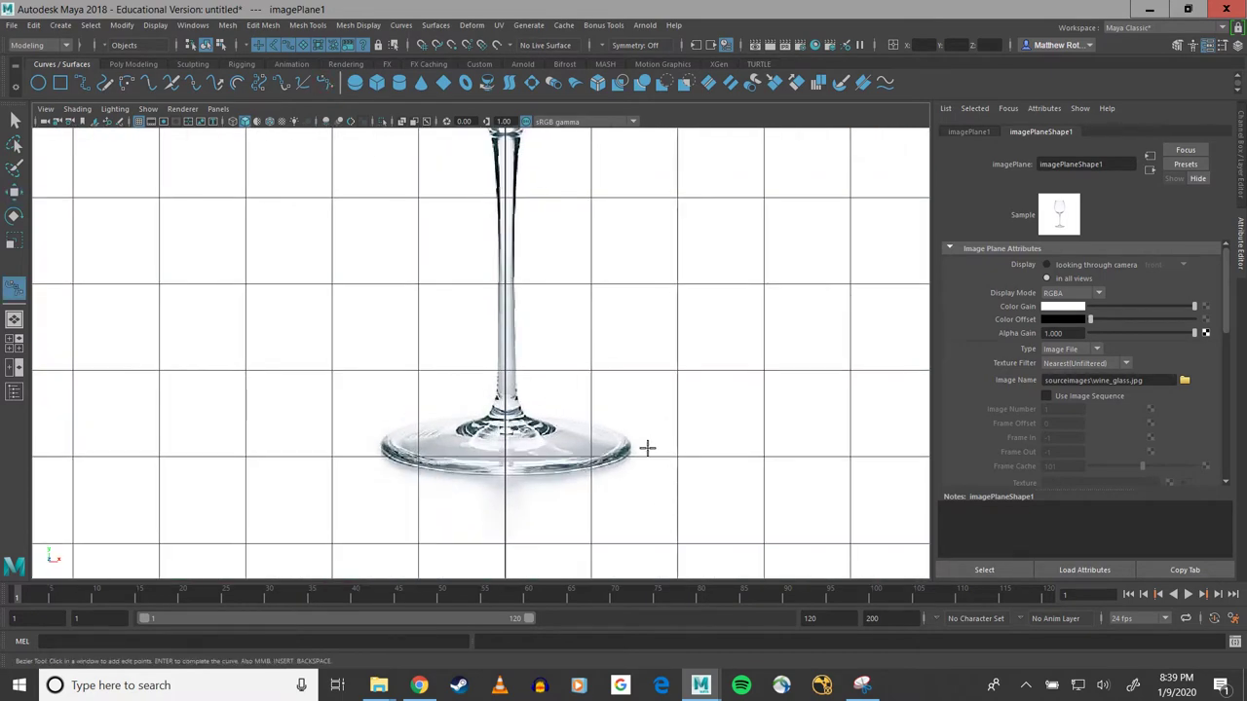
pyautogui.keyDown('alt'); pyautogui.moveTo(649, 445); pyautogui.dragTo(646, 343, button='middle'); pyautogui.keyUp('alt')
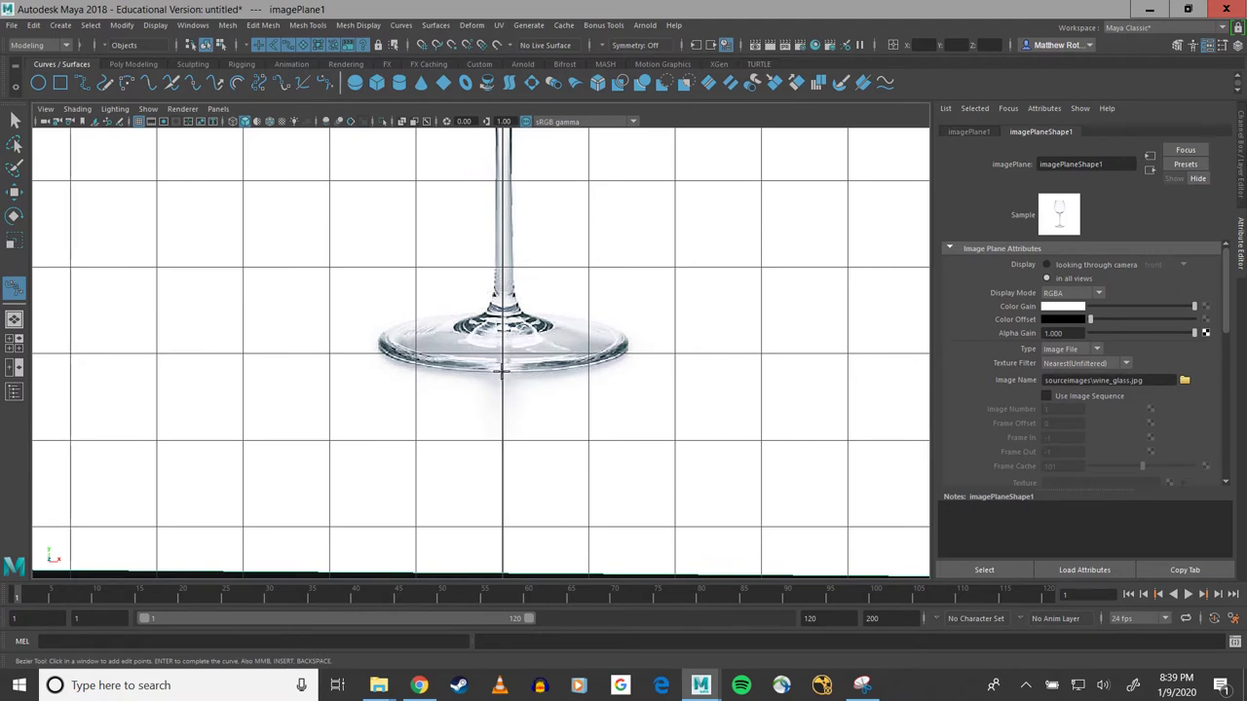
pyautogui.moveTo(503, 371); pyautogui.dragTo(525, 373)
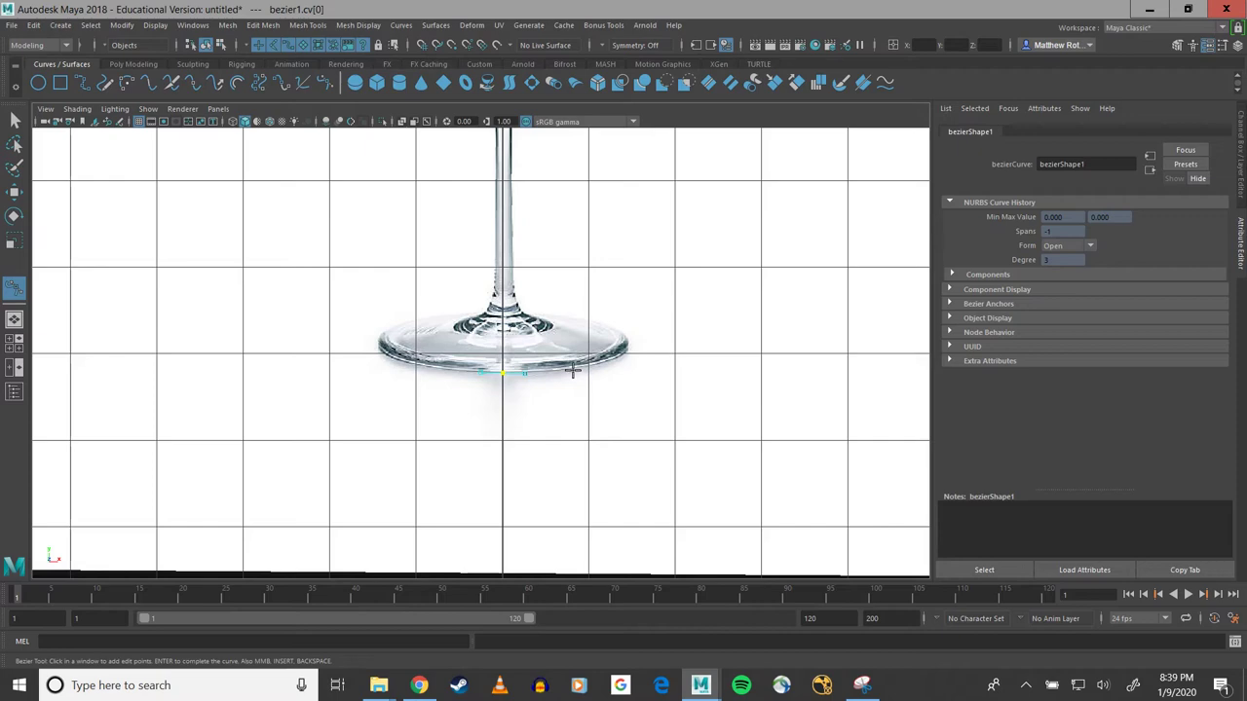
pyautogui.hotkey('ctrl', 'z')
# Step: Raise the image plane slightly along Y so the bottom edge of the glass base meets a horizontal grid line
pyautogui.press('q')
pyautogui.press('w')
pyautogui.click(555, 373)
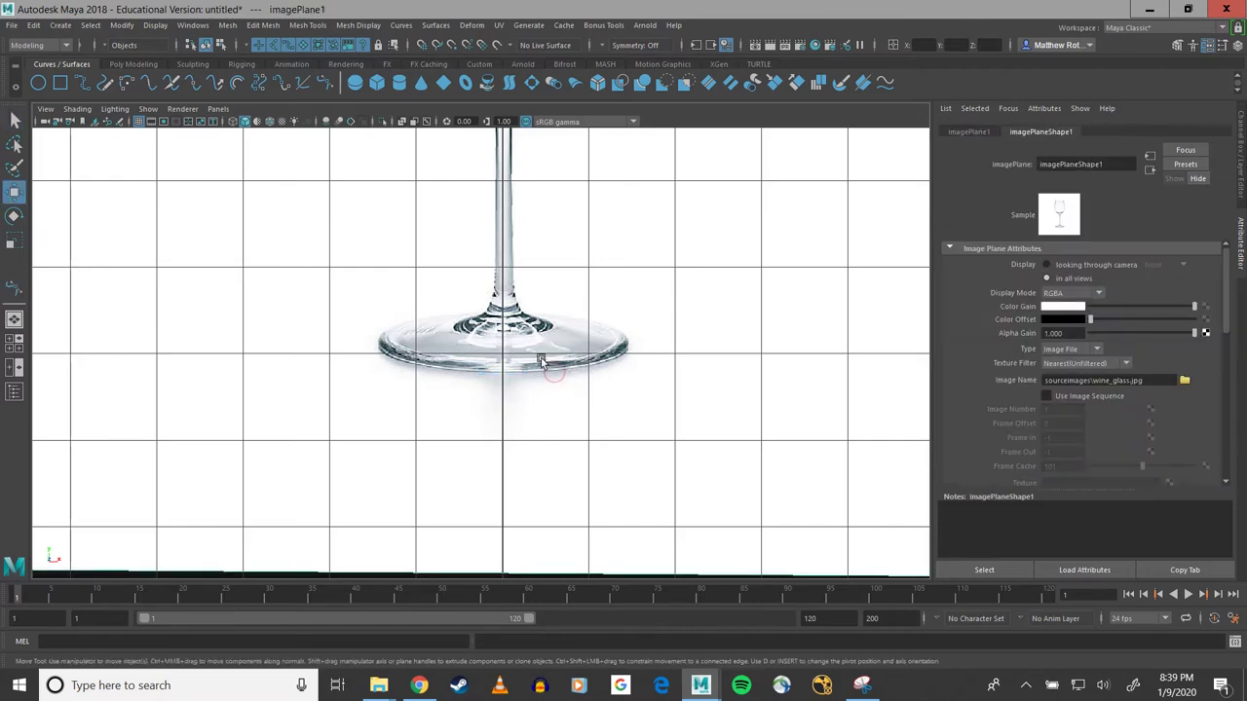
pyautogui.keyDown('alt'); pyautogui.moveTo(523, 334); pyautogui.dragTo(526, 272, button='right'); pyautogui.keyUp('alt')
pyautogui.keyDown('alt'); pyautogui.moveTo(529, 150); pyautogui.dragTo(531, 251, button='middle'); pyautogui.keyUp('alt')
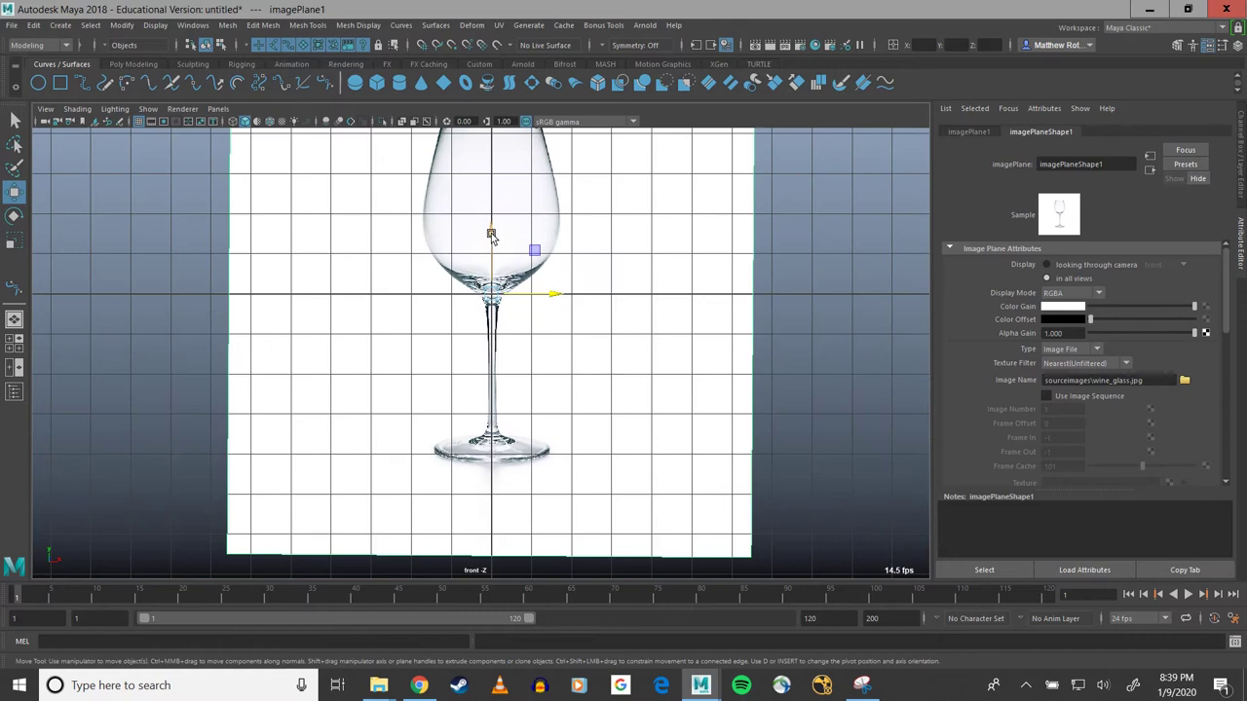
pyautogui.moveTo(491, 234); pyautogui.dragTo(492, 225)
pyautogui.keyDown('alt'); pyautogui.moveTo(499, 260); pyautogui.dragTo(499, 277, button='middle'); pyautogui.keyUp('alt')
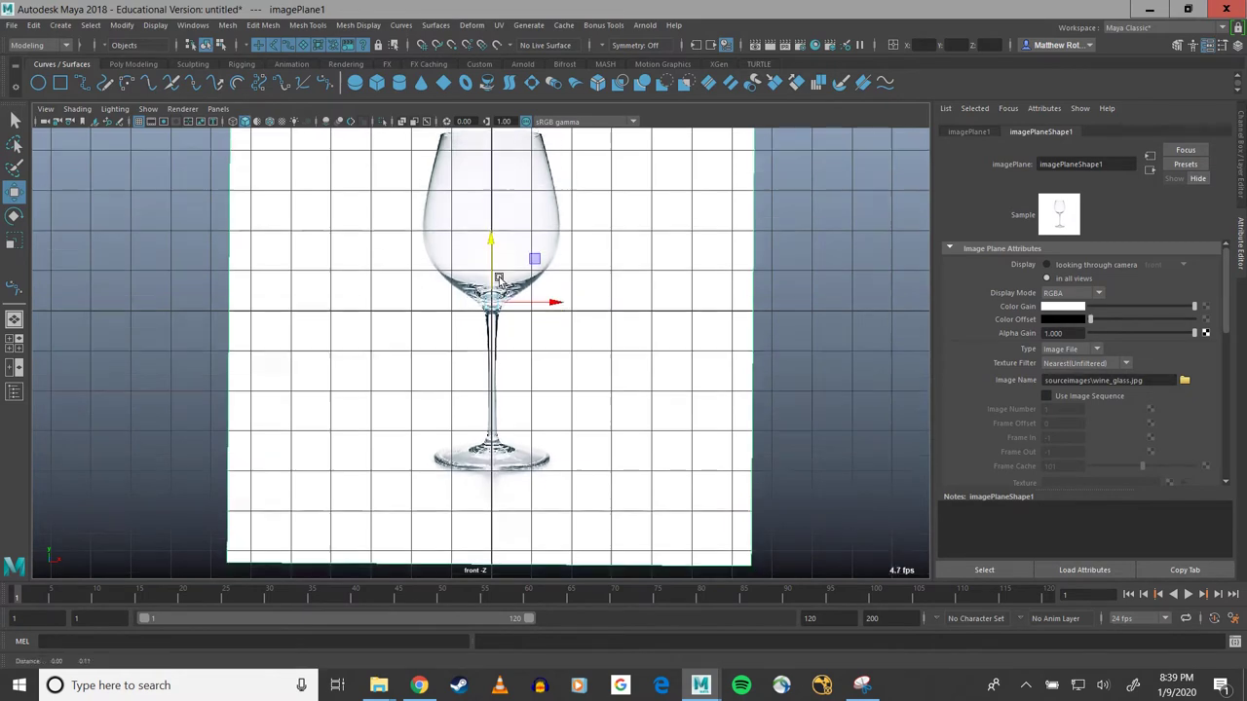
pyautogui.moveTo(497, 280); pyautogui.dragTo(497, 336)
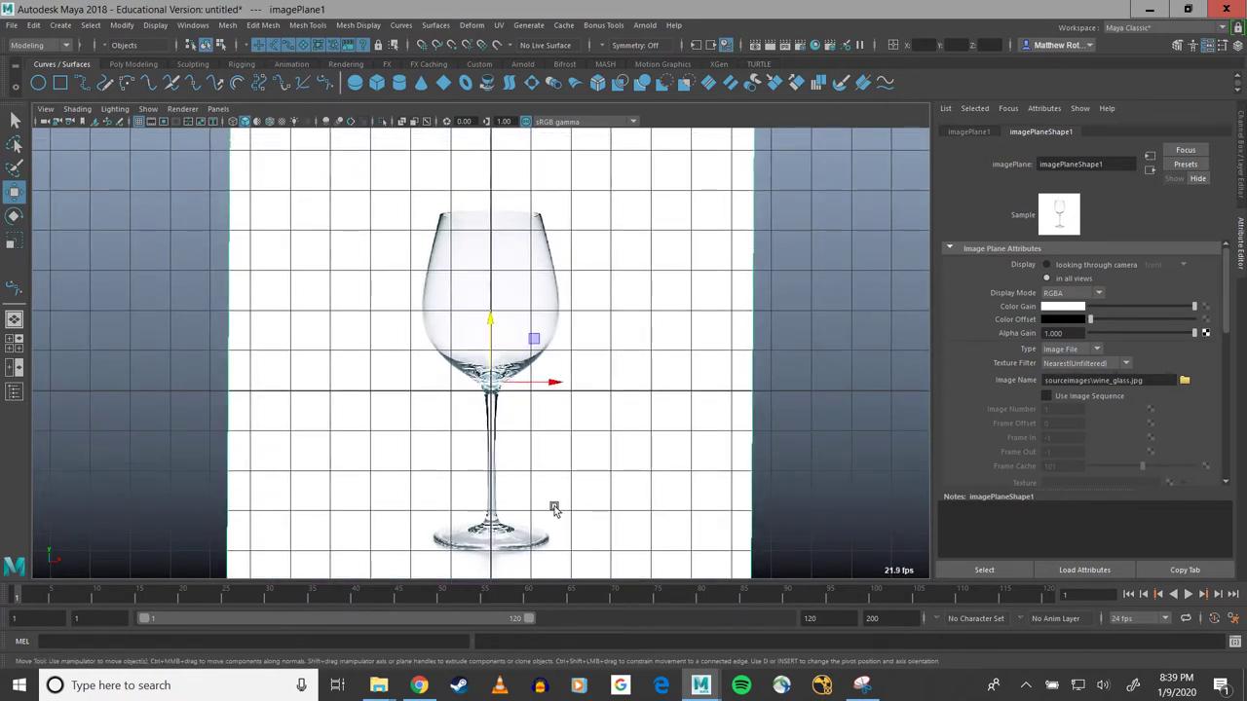
# Step: Start a Bezier curve at the bottom centre of the glass base and add a second anchor horizontally out near the base's outer edge
pyautogui.keyDown('alt'); pyautogui.moveTo(568, 510); pyautogui.dragTo(576, 410, button='middle'); pyautogui.keyUp('alt')
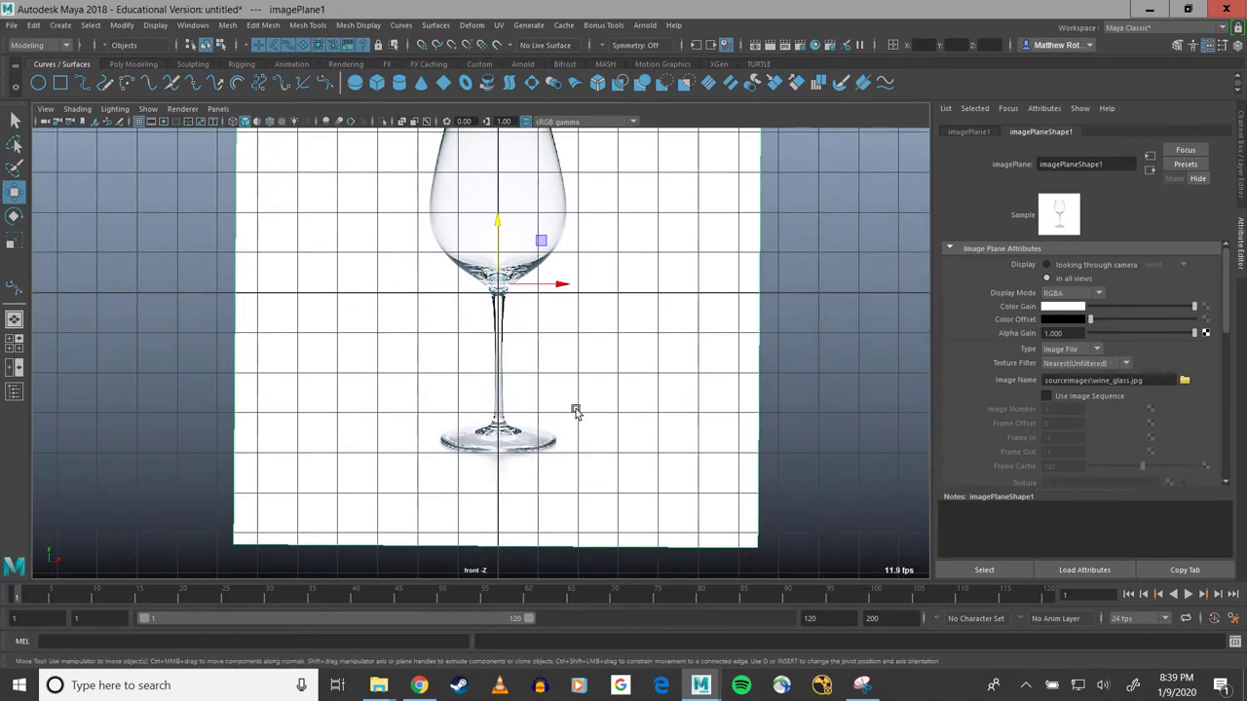
pyautogui.scroll(2, 504, 334)
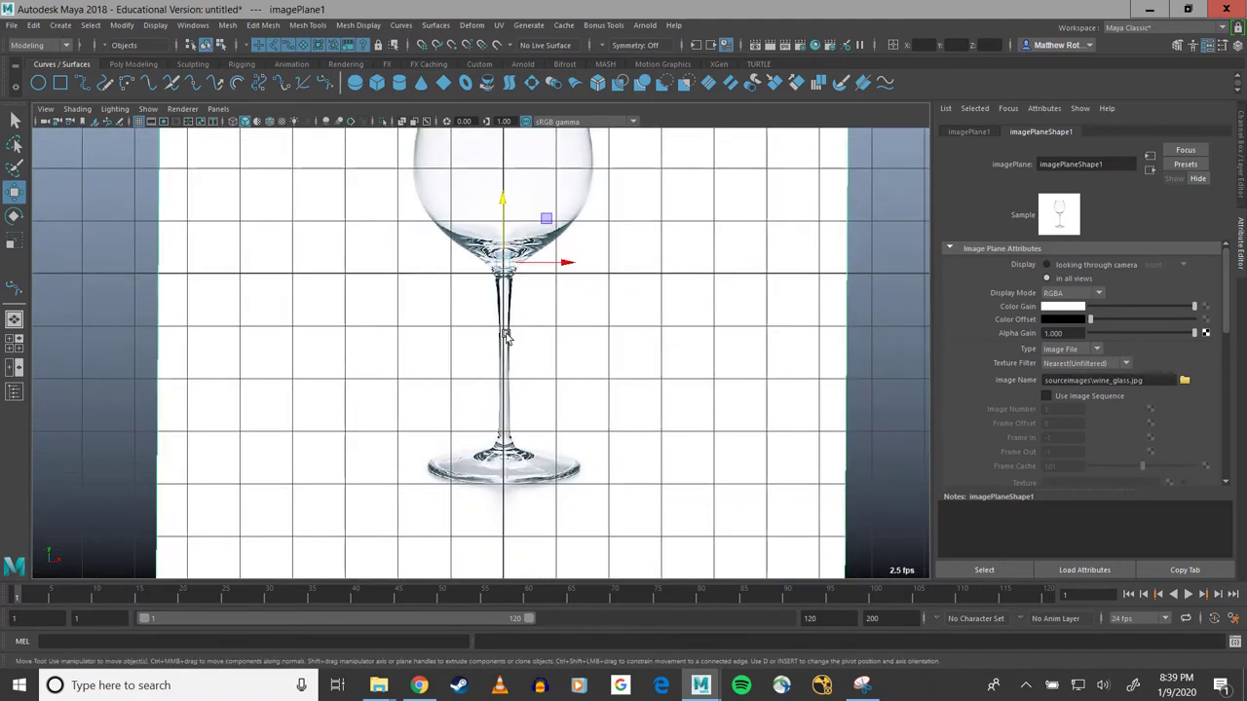
pyautogui.keyDown('alt'); pyautogui.moveTo(559, 403); pyautogui.dragTo(559, 315, button='middle'); pyautogui.keyUp('alt')
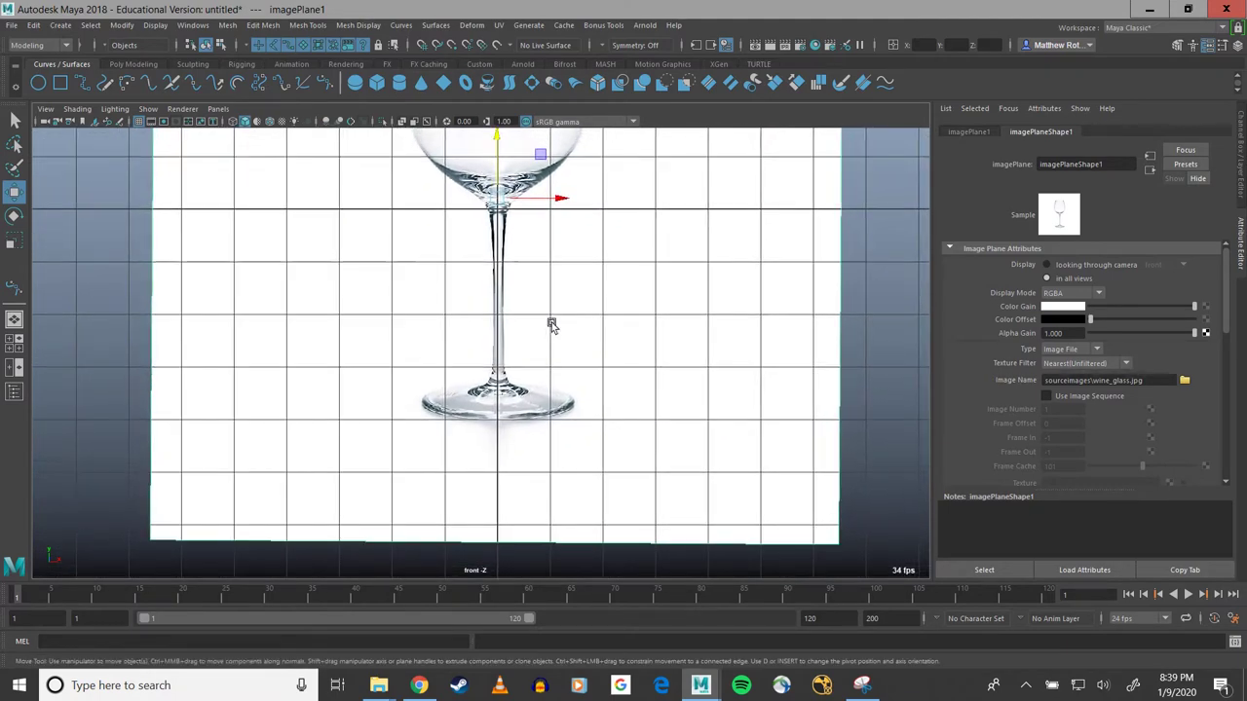
pyautogui.scroll(1, 504, 428)
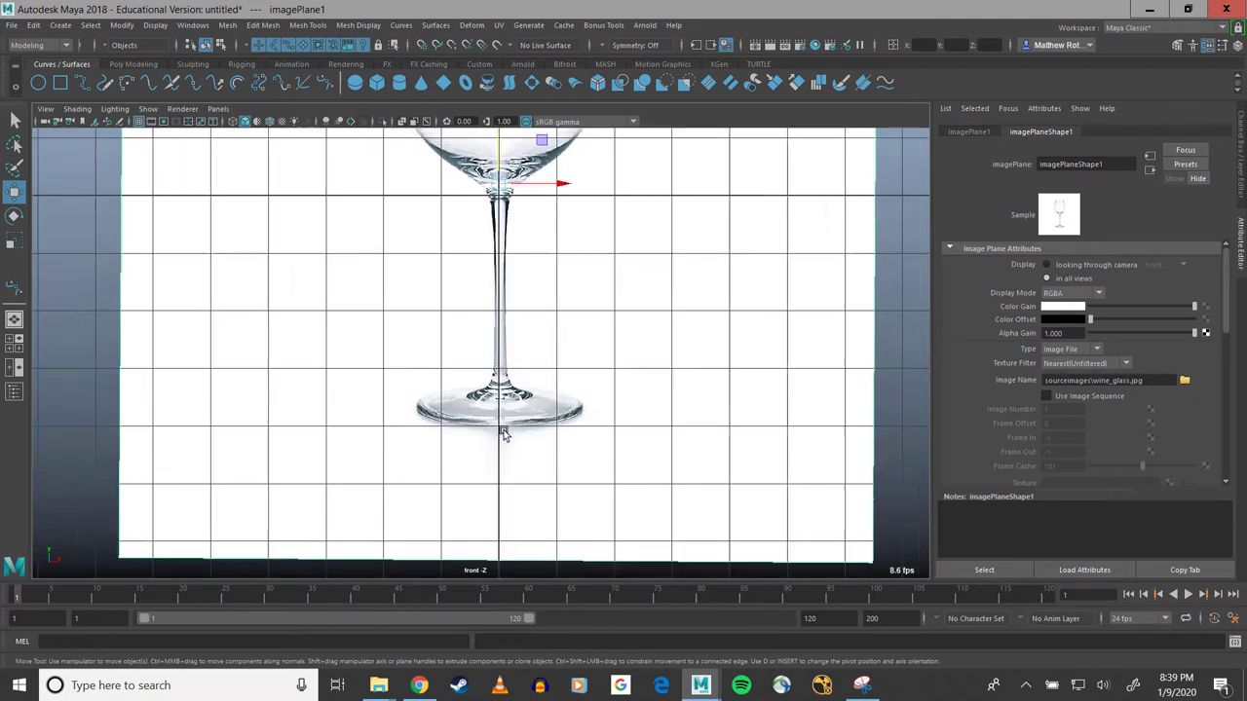
pyautogui.scroll(4, 503, 430)
pyautogui.keyDown('alt'); pyautogui.moveTo(503, 431); pyautogui.dragTo(462, 253, button='middle'); pyautogui.keyUp('alt')
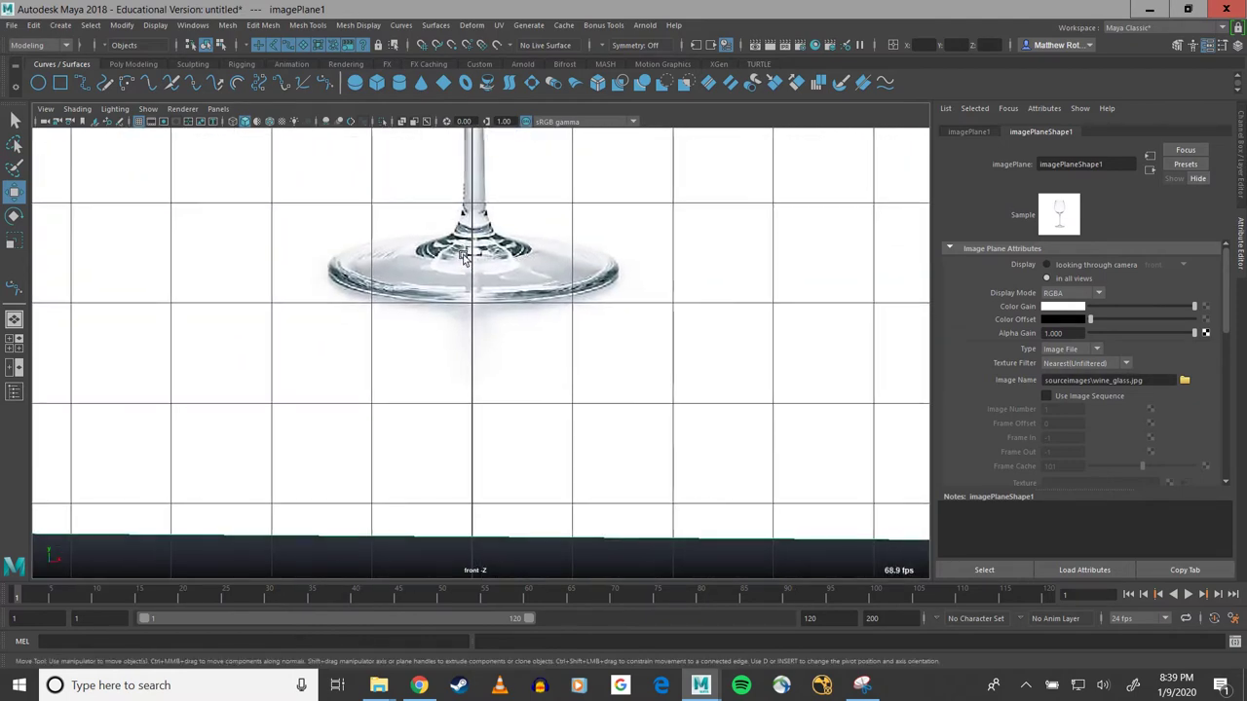
pyautogui.click(325, 84)
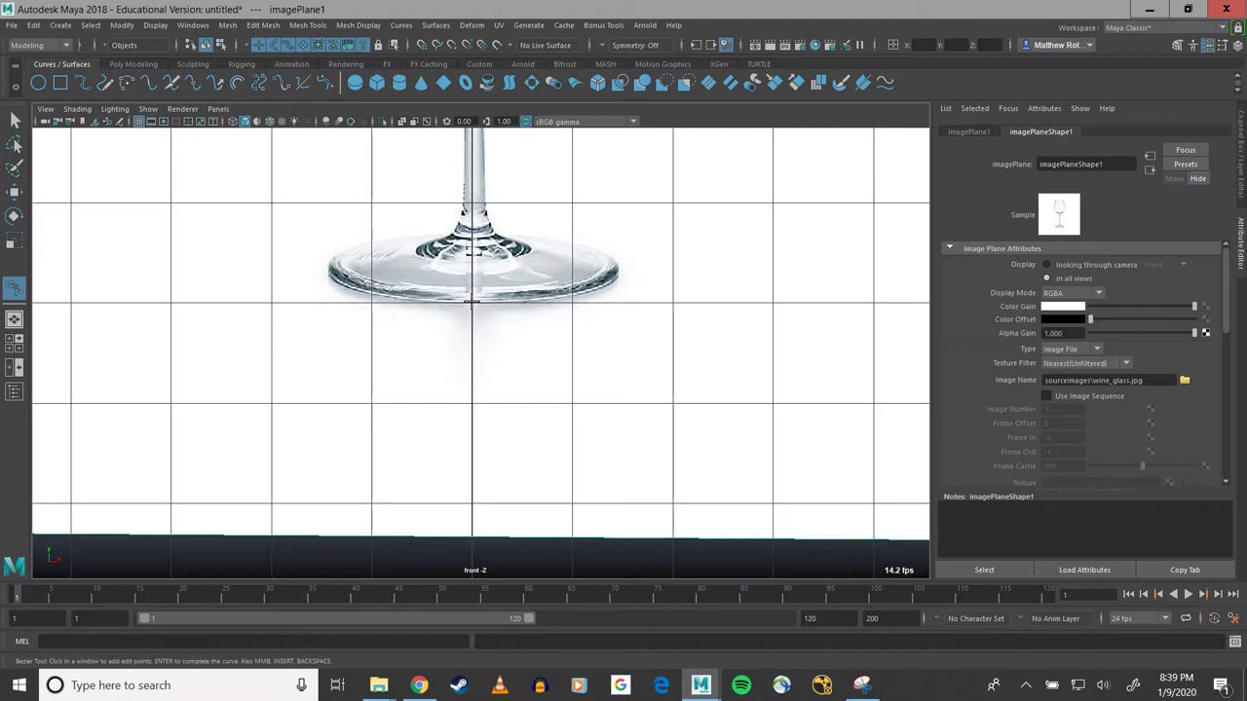
pyautogui.moveTo(471, 303); pyautogui.dragTo(499, 304)
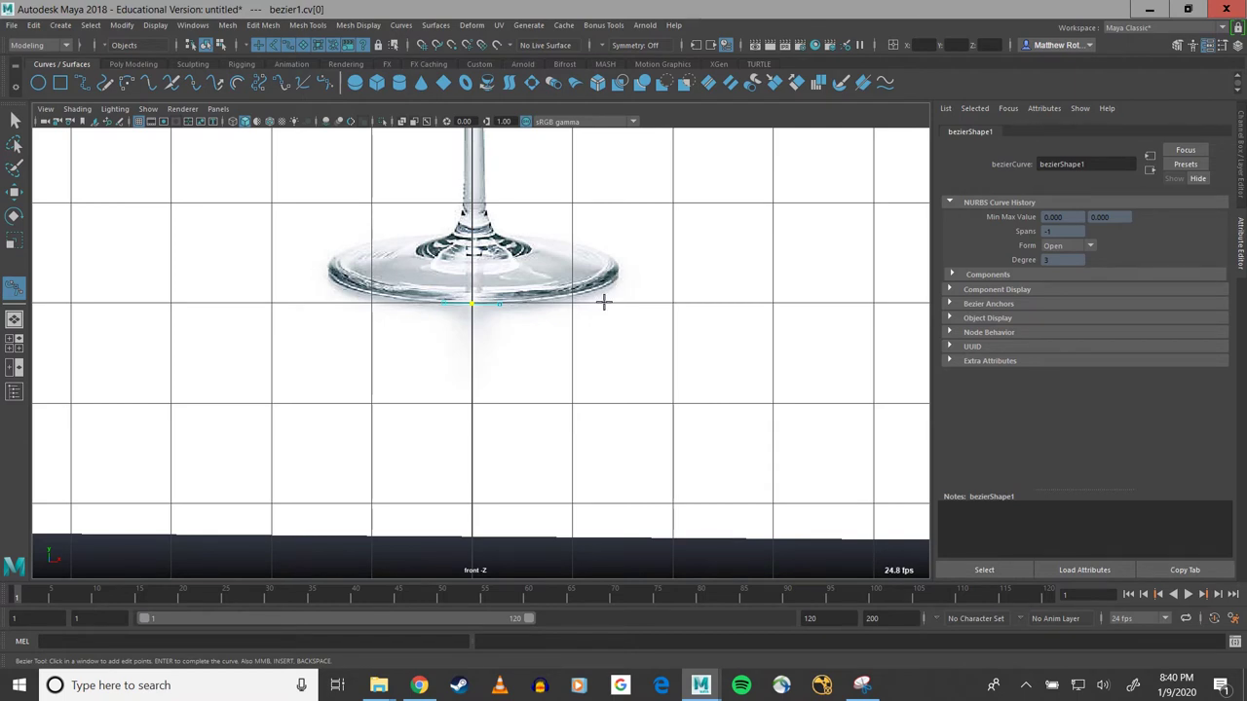
pyautogui.moveTo(606, 303); pyautogui.dragTo(621, 303)
# Step: Continue the Bezier curve around the outer edge of the base and up to an anchor at the foot of the stem
pyautogui.keyDown('alt'); pyautogui.moveTo(593, 259); pyautogui.dragTo(616, 348, button='middle'); pyautogui.keyUp('alt')
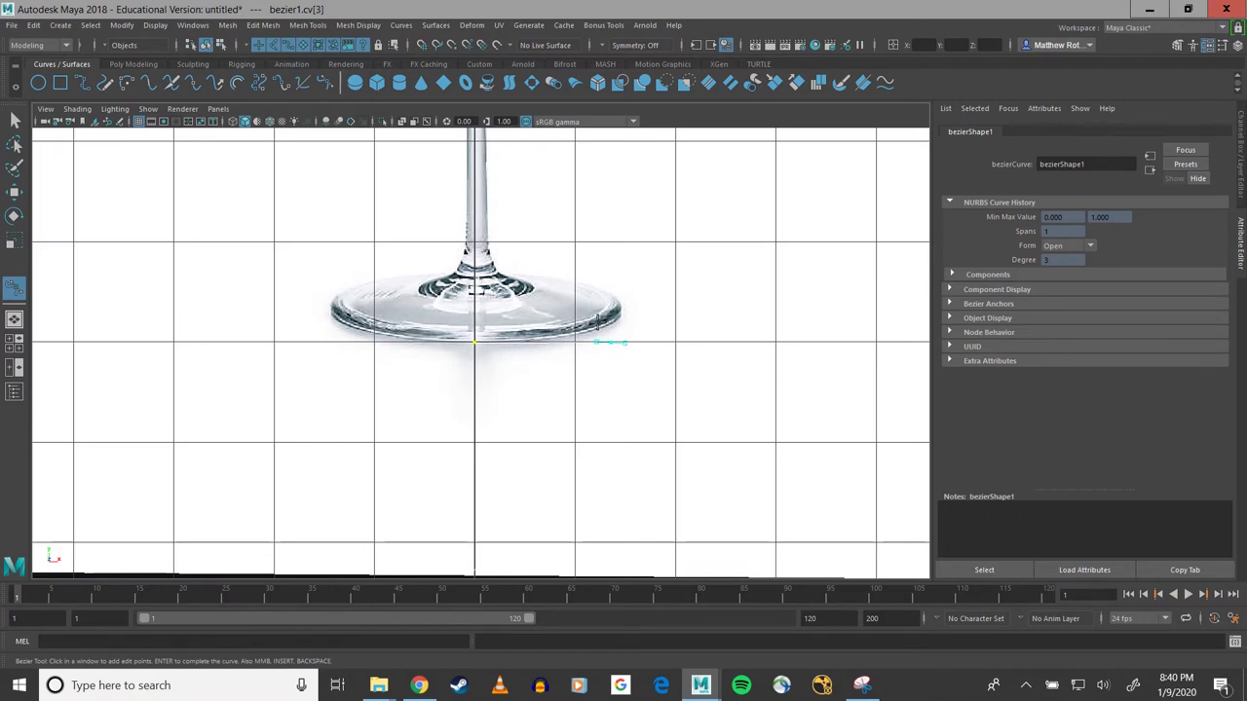
pyautogui.click(596, 322)
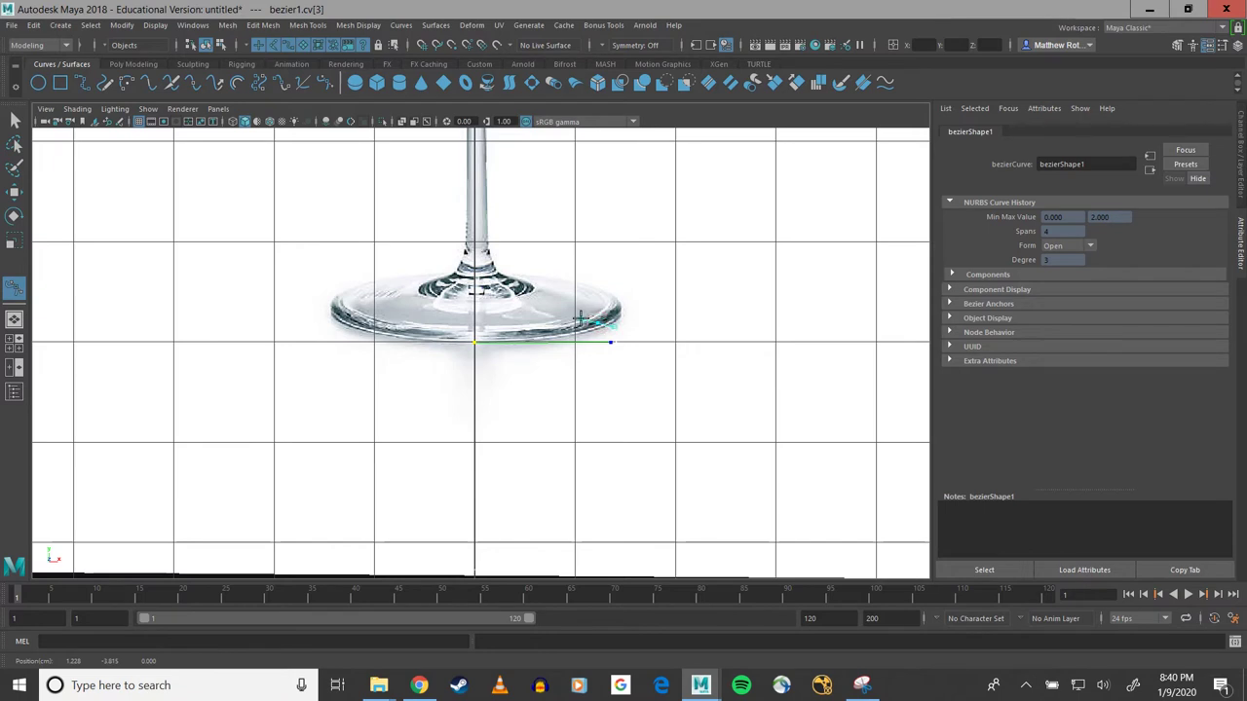
pyautogui.click(581, 320)
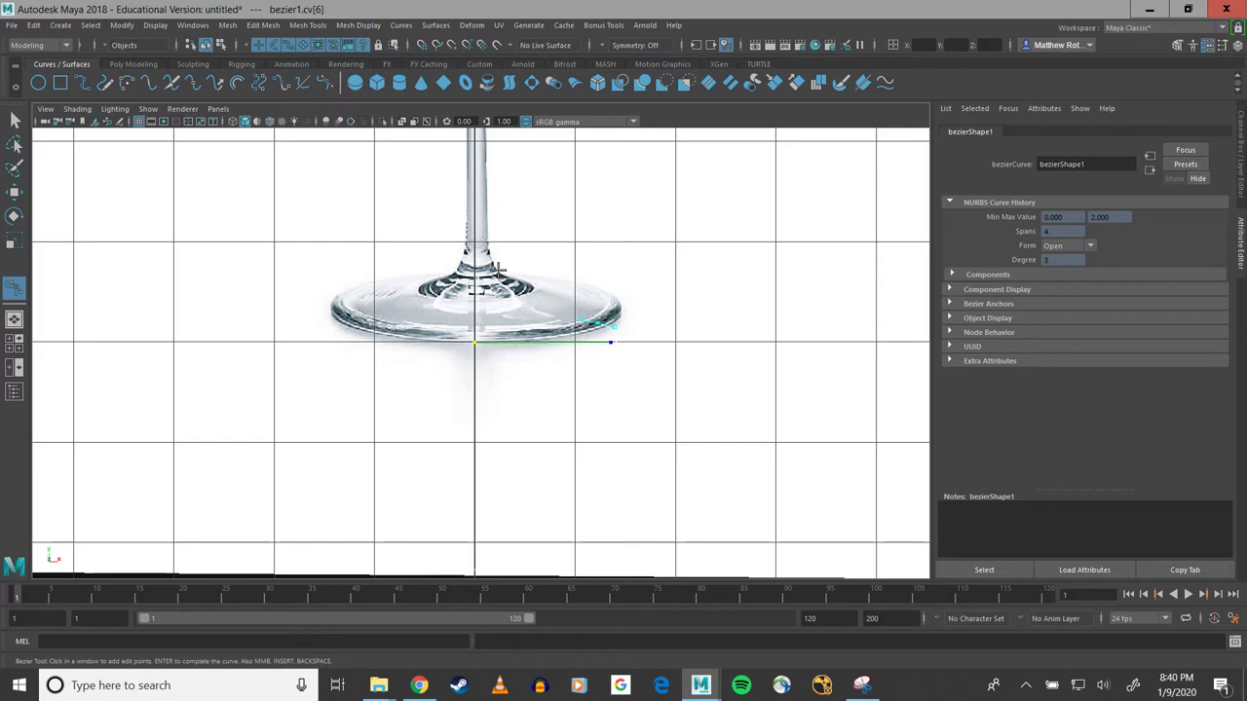
pyautogui.moveTo(496, 268); pyautogui.dragTo(490, 245)
pyautogui.moveTo(497, 272); pyautogui.dragTo(496, 264)
pyautogui.scroll(5, 496, 264)
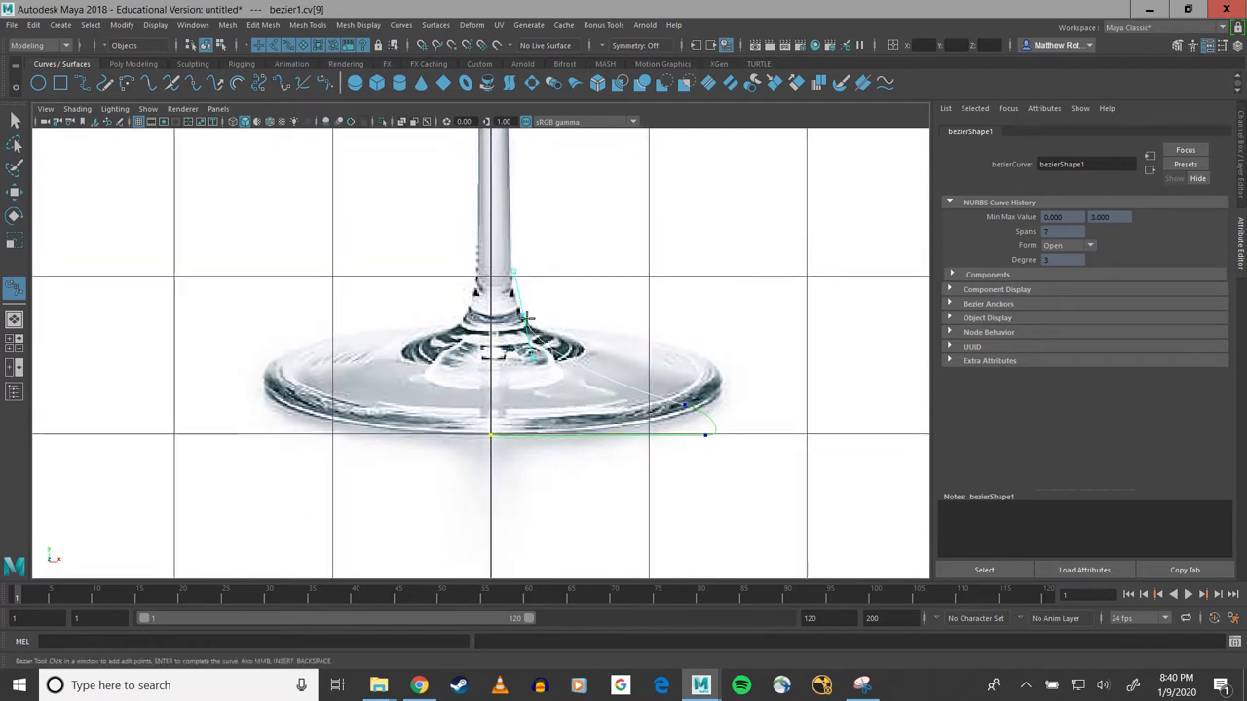
pyautogui.moveTo(528, 314)
pyautogui.mouseDown()
pyautogui.moveTo(545, 302)
pyautogui.moveTo(588, 312)
pyautogui.moveTo(516, 294)
pyautogui.mouseUp()
# Step: Extend the curve up the stem with an anchor at the top of the stem, its tangent leaning outward toward the bowl
pyautogui.keyDown('alt'); pyautogui.moveTo(516, 294); pyautogui.dragTo(565, 449, button='middle'); pyautogui.keyUp('alt')
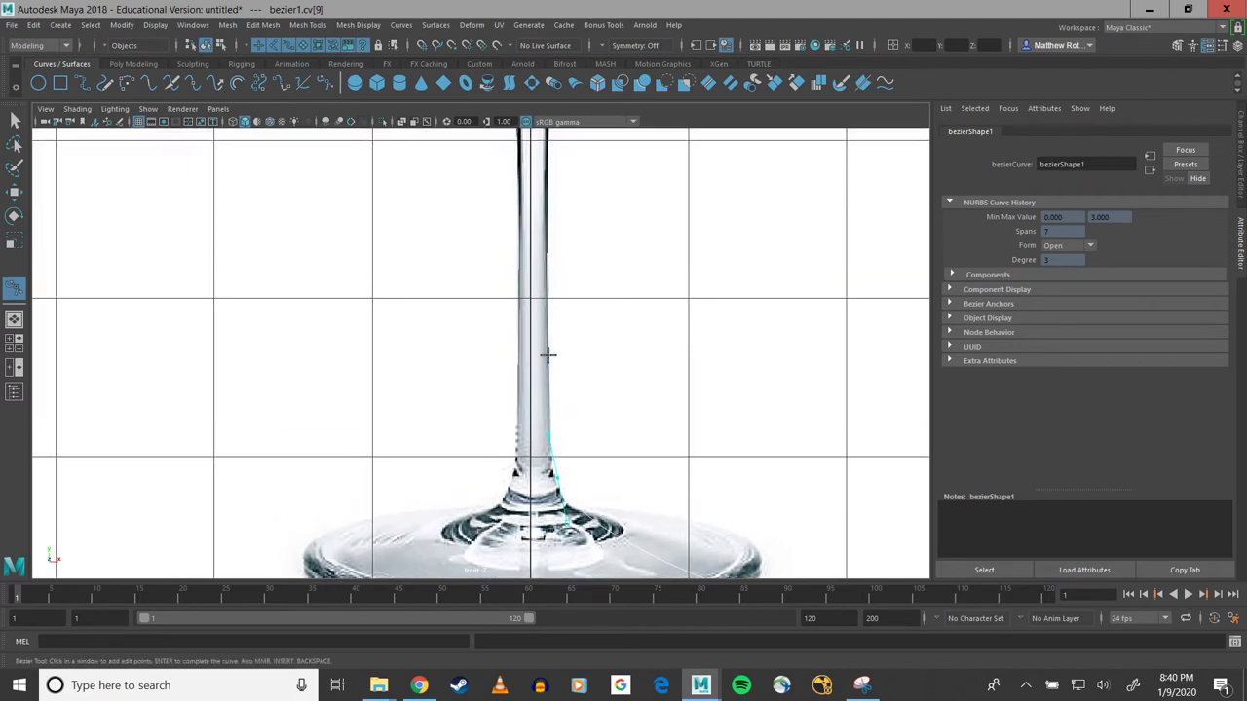
pyautogui.scroll(-5, 548, 347)
pyautogui.scroll(2, 549, 347)
pyautogui.keyDown('alt'); pyautogui.moveTo(540, 260); pyautogui.dragTo(533, 409, button='middle'); pyautogui.keyUp('alt')
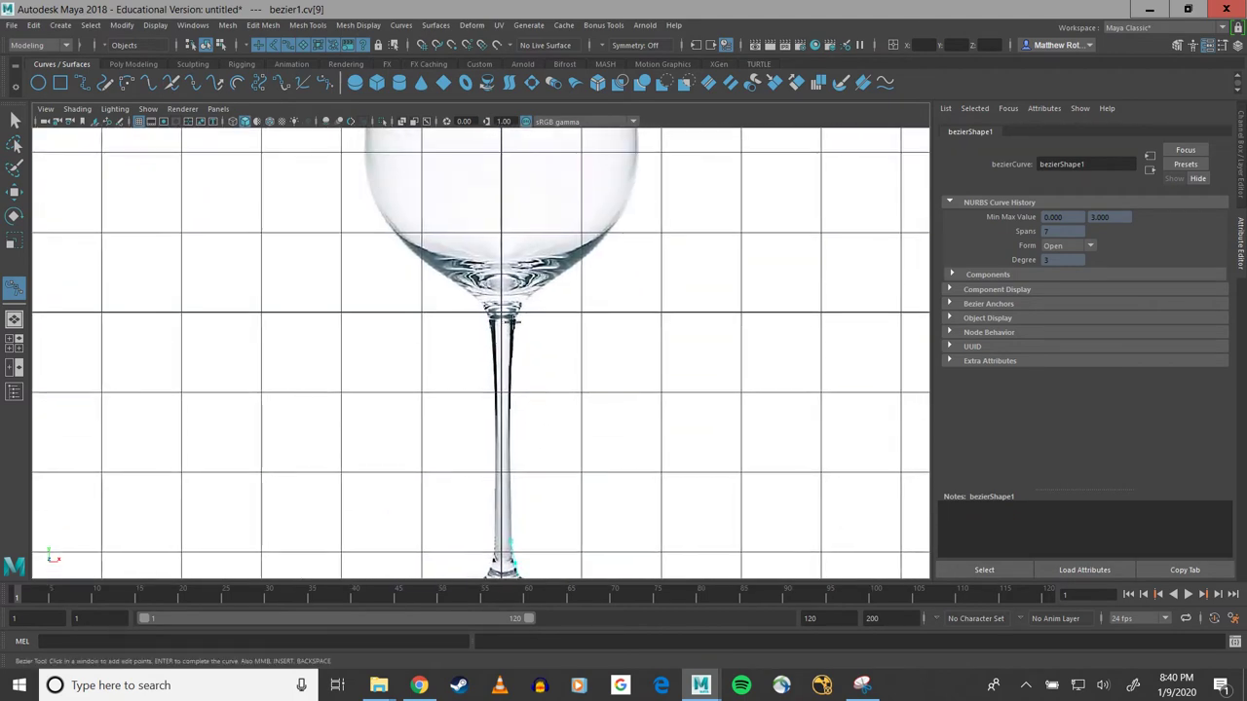
pyautogui.moveTo(514, 322); pyautogui.dragTo(525, 294)
# Step: Add an anchor on the lower outer wall of the bowl, with its tangent following the bowl's slope
pyautogui.scroll(3, 539, 388)
pyautogui.moveTo(537, 365)
pyautogui.keyDown('alt'); pyautogui.mouseDown(button='middle')
pyautogui.moveTo(501, 162)
pyautogui.moveTo(521, 352)
pyautogui.mouseUp(button='middle'); pyautogui.keyUp('alt')
pyautogui.keyDown('alt'); pyautogui.moveTo(575, 235); pyautogui.dragTo(564, 316, button='middle'); pyautogui.keyUp('alt')
pyautogui.moveTo(592, 287); pyautogui.dragTo(604, 278)
# Step: Trace the outer bowl wall with anchors near its widest part, on the upper side and at the outer rim
pyautogui.keyDown('alt'); pyautogui.moveTo(651, 210); pyautogui.dragTo(568, 308, button='middle'); pyautogui.keyUp('alt')
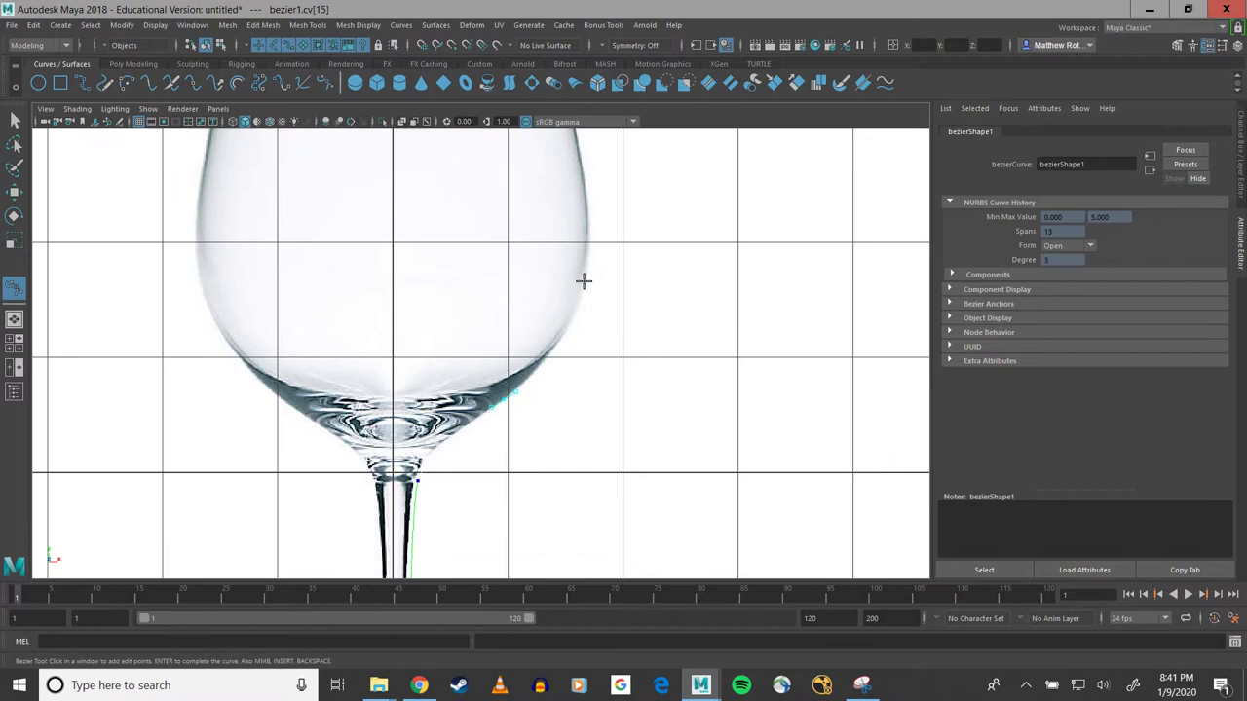
pyautogui.moveTo(586, 272); pyautogui.dragTo(591, 207)
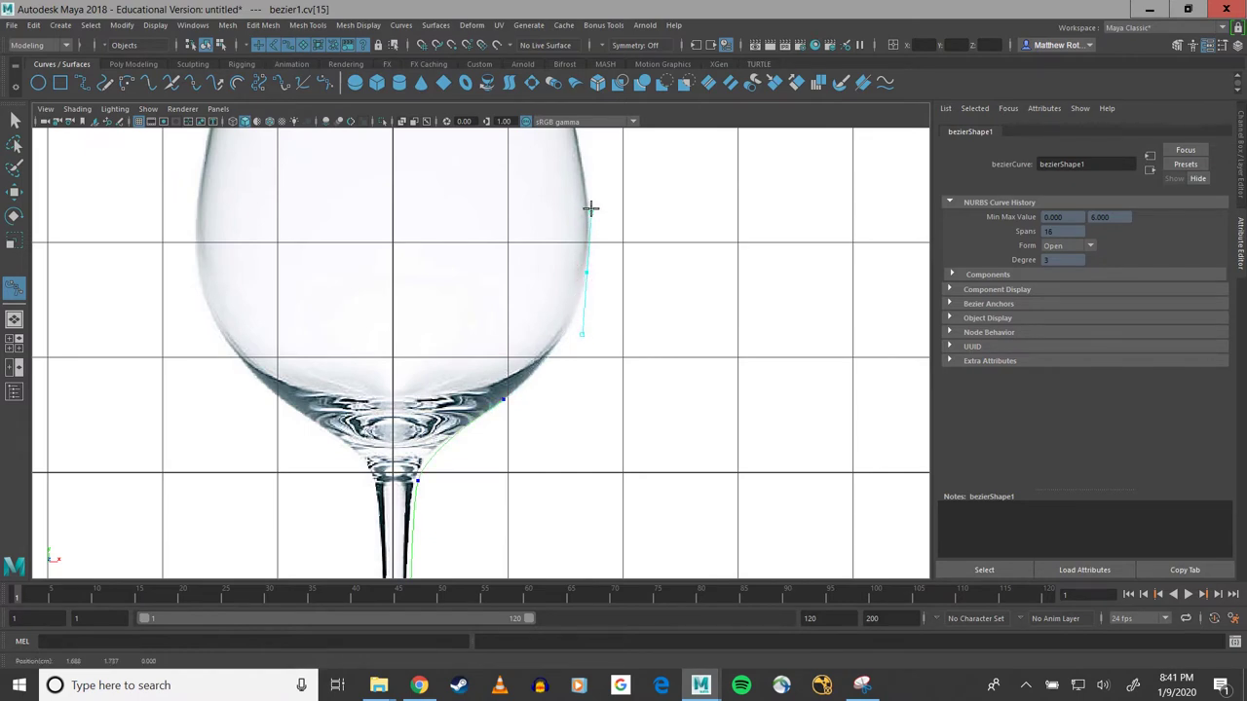
pyautogui.keyDown('alt'); pyautogui.moveTo(595, 195); pyautogui.dragTo(558, 312, button='middle'); pyautogui.keyUp('alt')
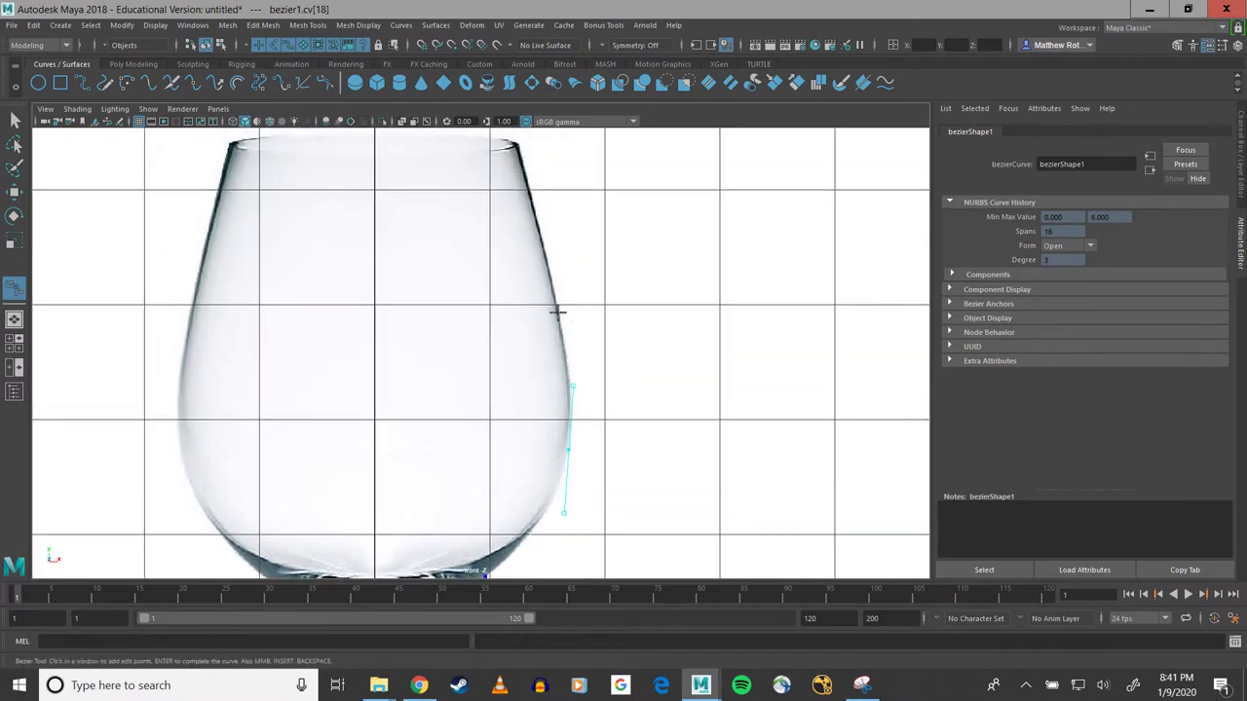
pyautogui.moveTo(553, 293); pyautogui.dragTo(551, 279)
pyautogui.keyDown('alt'); pyautogui.moveTo(551, 270); pyautogui.dragTo(567, 342, button='middle'); pyautogui.keyUp('alt')
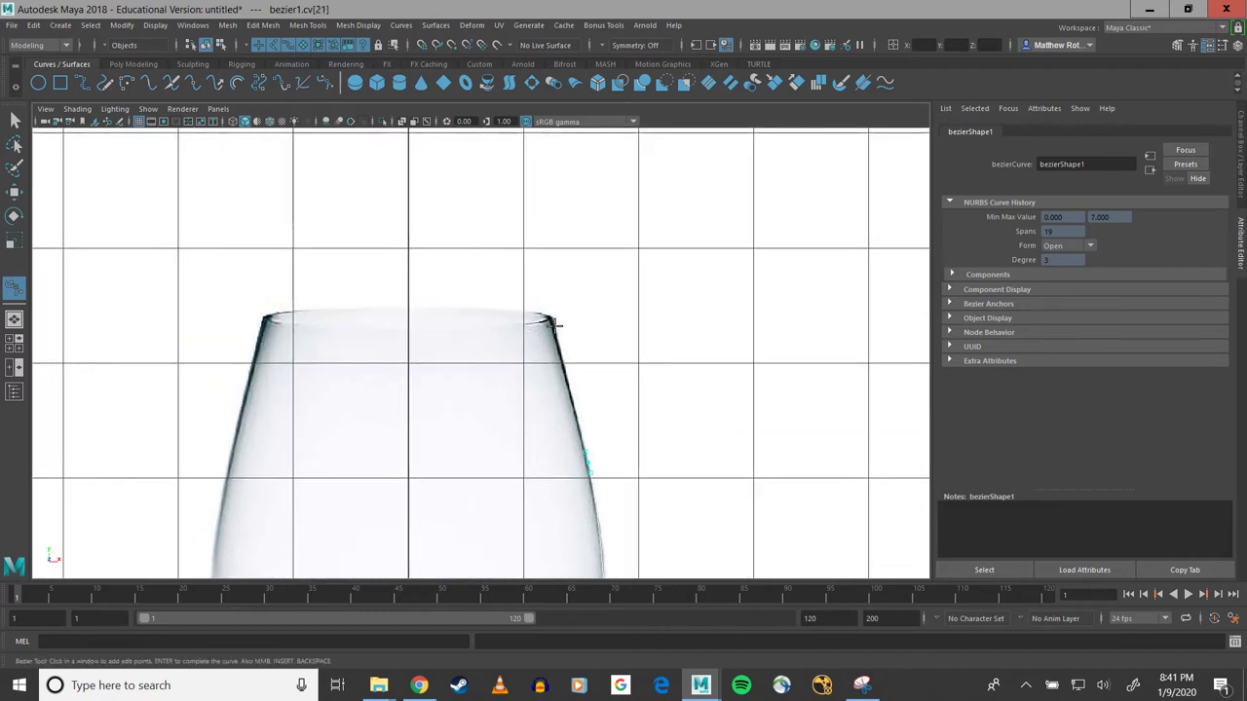
pyautogui.moveTo(555, 325); pyautogui.dragTo(553, 317)
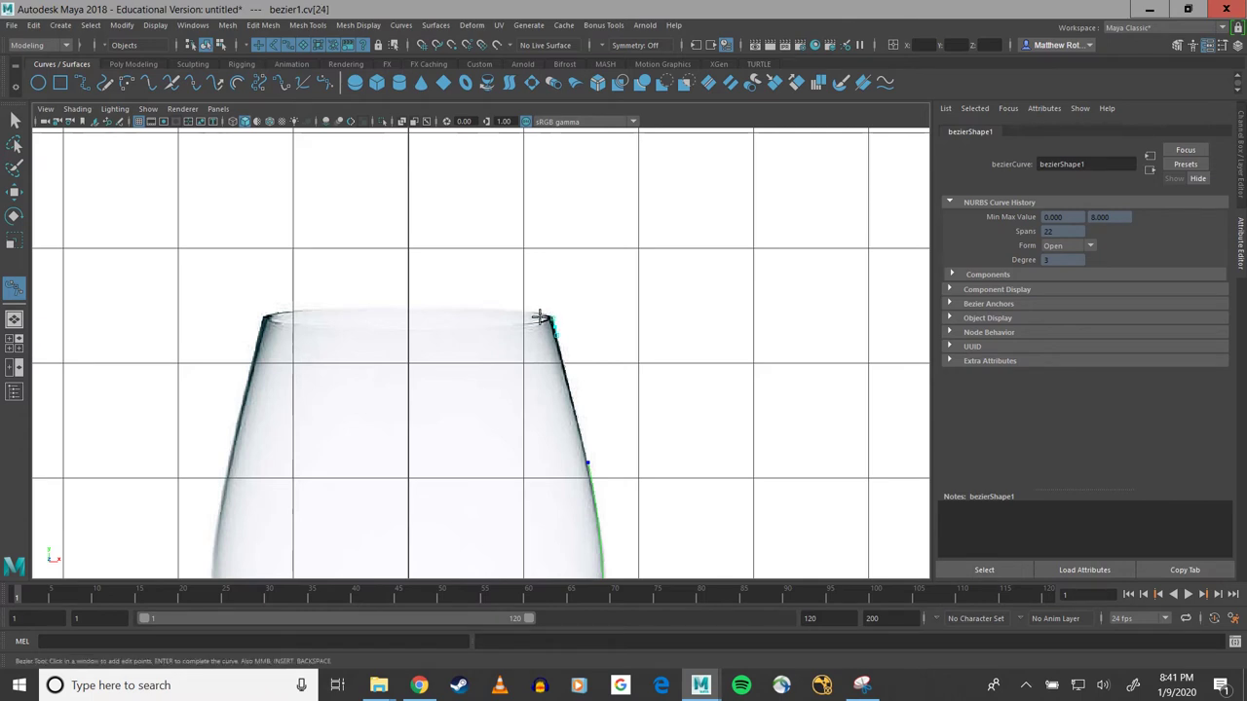
# Step: Turn the curve over the rim with an anchor on its inner edge, tangent pointing down, replacing the first placement
pyautogui.click(541, 320)
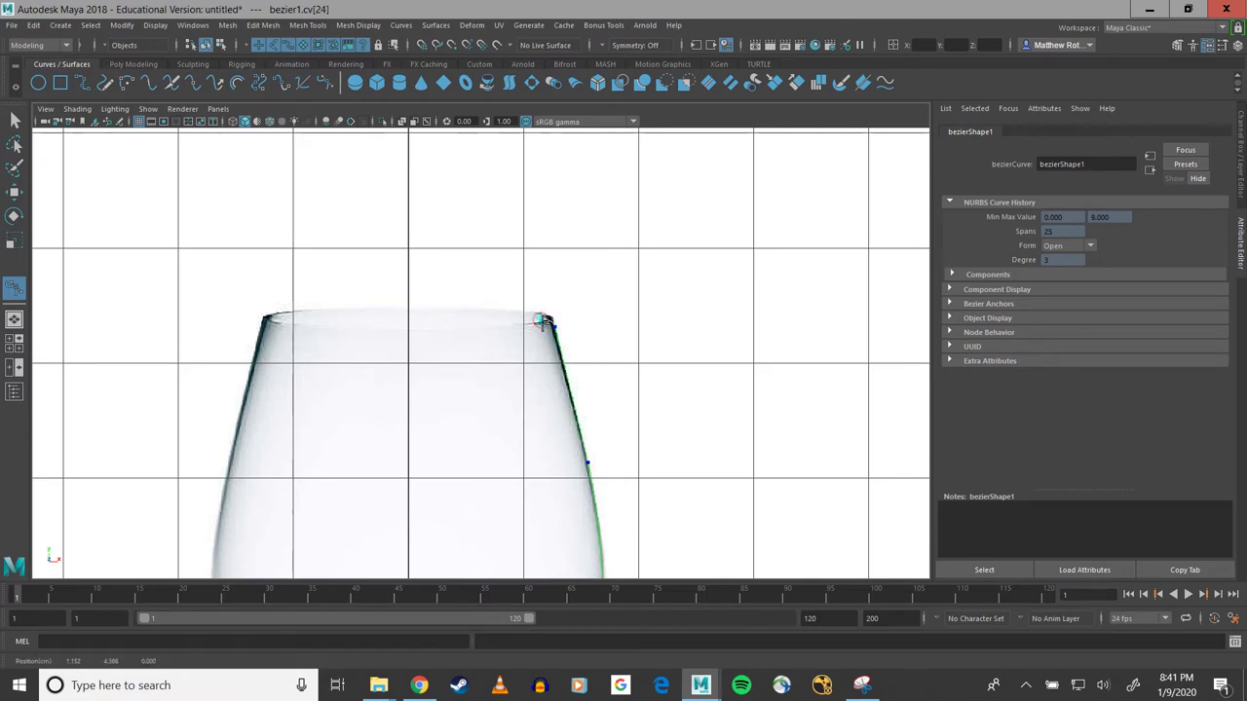
pyautogui.moveTo(540, 320); pyautogui.dragTo(539, 328)
pyautogui.hotkey('ctrl', 'z')
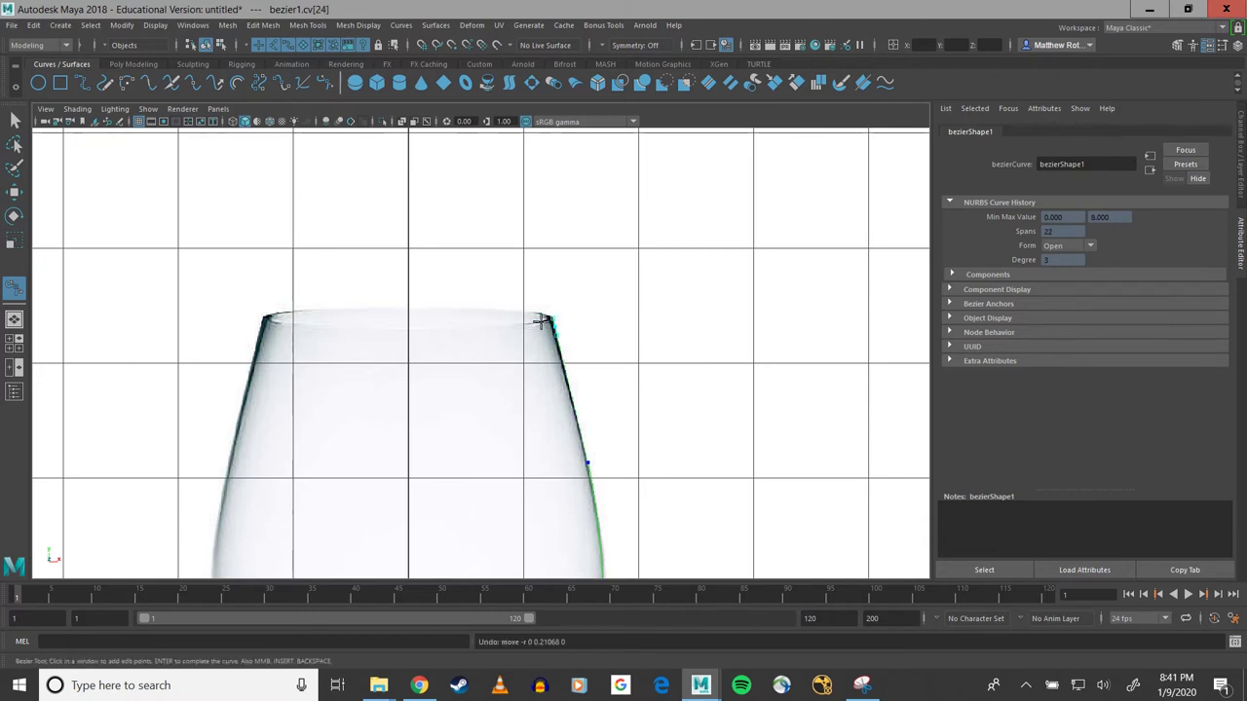
pyautogui.moveTo(541, 322); pyautogui.dragTo(540, 329)
# Step: Start the curve down the inside of the bowl with an anchor on the upper inner wall
pyautogui.keyDown('alt'); pyautogui.moveTo(546, 329); pyautogui.dragTo(567, 192, button='middle'); pyautogui.keyUp('alt')
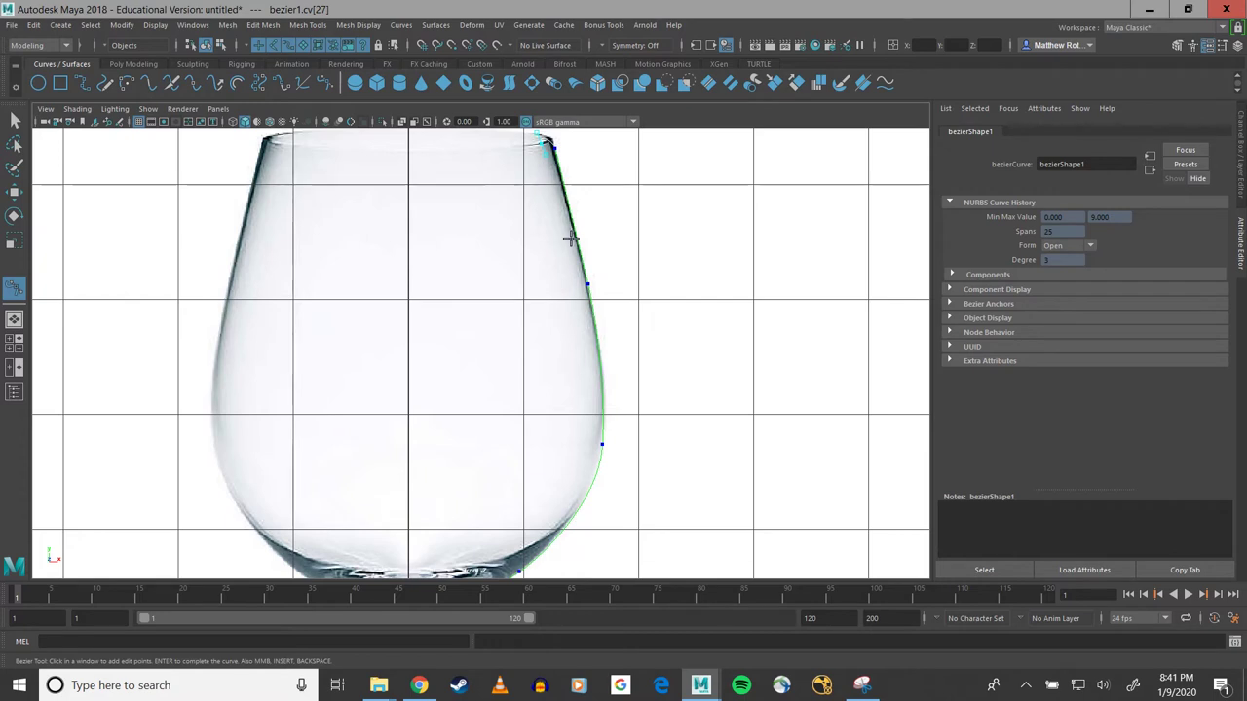
pyautogui.moveTo(570, 237); pyautogui.dragTo(577, 262)
pyautogui.keyDown('alt'); pyautogui.moveTo(620, 239); pyautogui.dragTo(620, 145, button='middle'); pyautogui.keyUp('alt')
pyautogui.scroll(1, 577, 183)
pyautogui.keyDown('alt'); pyautogui.moveTo(577, 187); pyautogui.dragTo(569, 251, button='middle'); pyautogui.keyUp('alt')
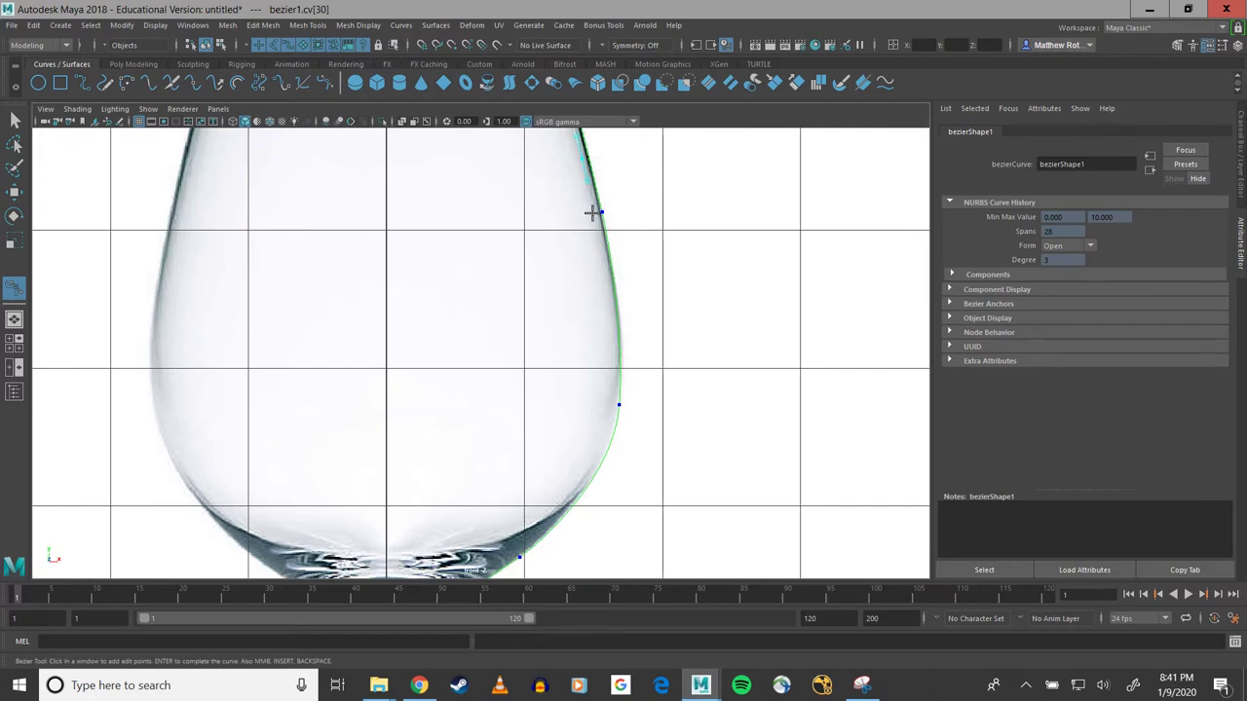
# Step: Add an inner-wall anchor beside the bowl's widest part and undo the stray extra anchor placed next to it
pyautogui.hotkey('ctrl', 'z')
pyautogui.moveTo(617, 402); pyautogui.dragTo(601, 450)
pyautogui.moveTo(613, 403); pyautogui.dragTo(616, 397)
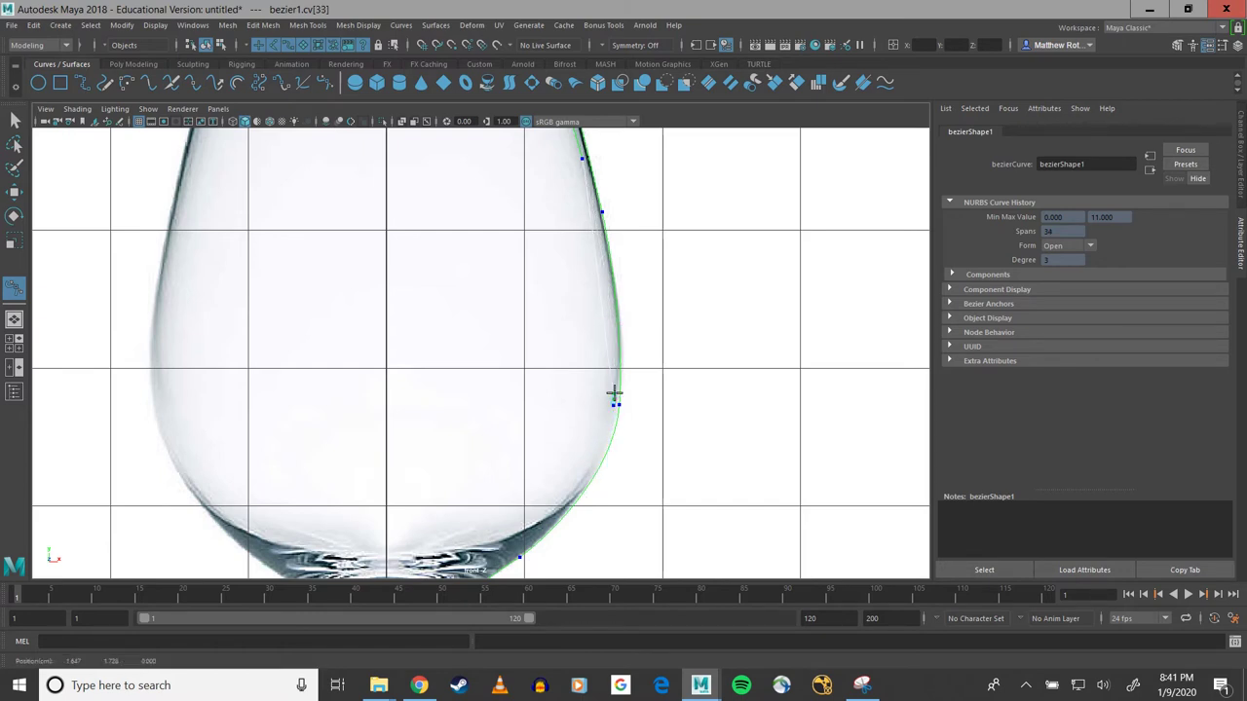
pyautogui.moveTo(604, 470); pyautogui.dragTo(593, 464)
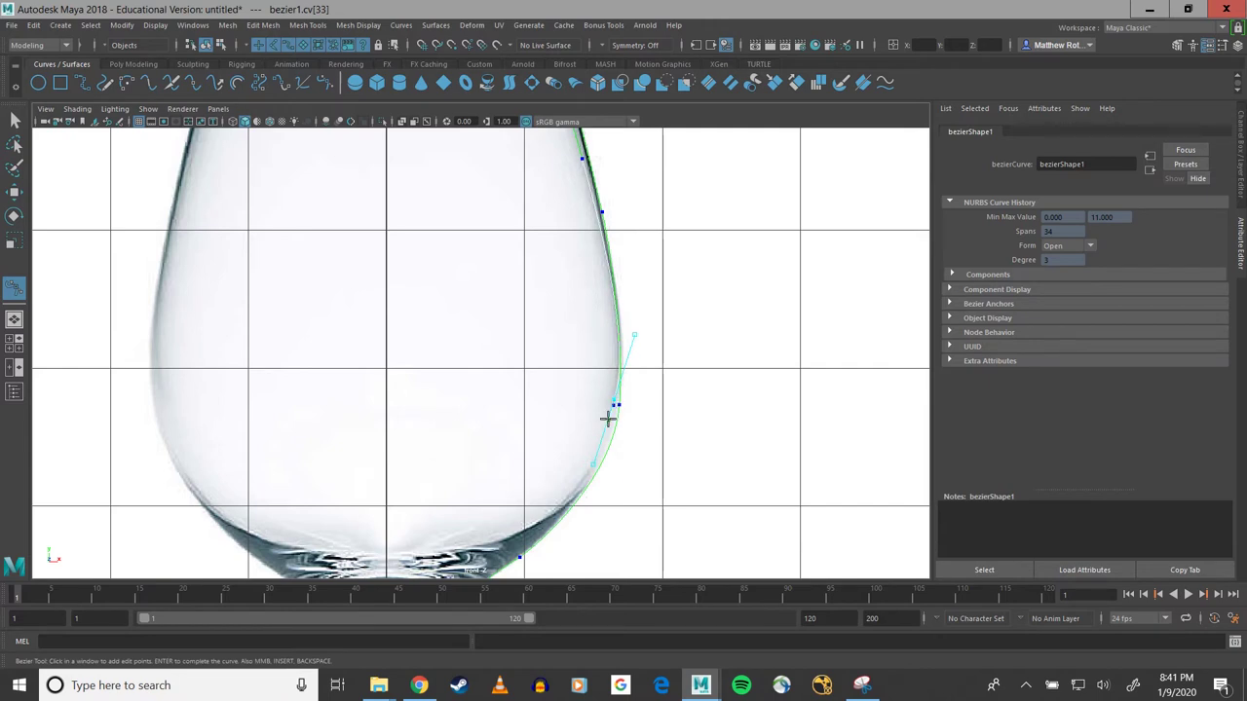
pyautogui.scroll(5, 607, 419)
pyautogui.hotkey('ctrl', 'z')
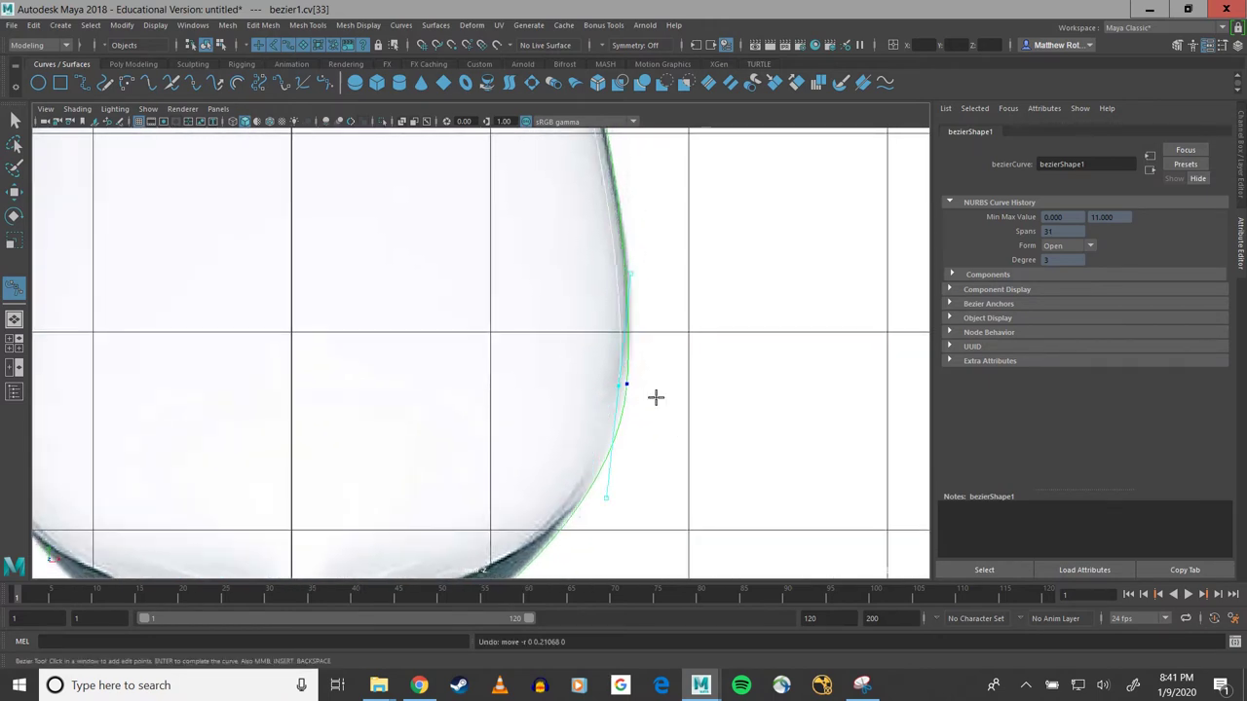
# Step: Raise the inner anchor at the bowl's widest part and shift the upper inner anchor to follow the glass thickness
pyautogui.moveTo(617, 387); pyautogui.dragTo(618, 329)
pyautogui.keyDown('alt'); pyautogui.moveTo(626, 306); pyautogui.dragTo(627, 515, button='middle'); pyautogui.keyUp('alt')
pyautogui.moveTo(632, 415); pyautogui.dragTo(631, 415)
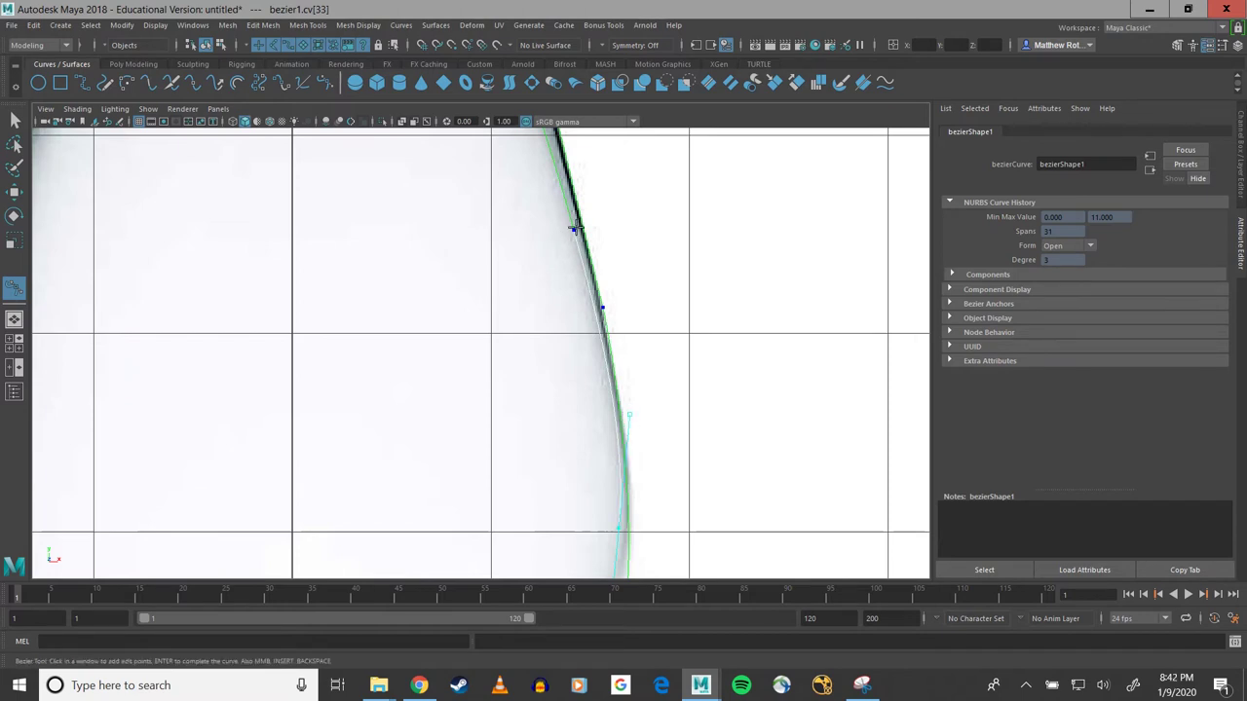
pyautogui.moveTo(572, 230); pyautogui.dragTo(575, 221)
pyautogui.keyDown('alt'); pyautogui.moveTo(579, 228); pyautogui.dragTo(600, 346, button='middle'); pyautogui.keyUp('alt')
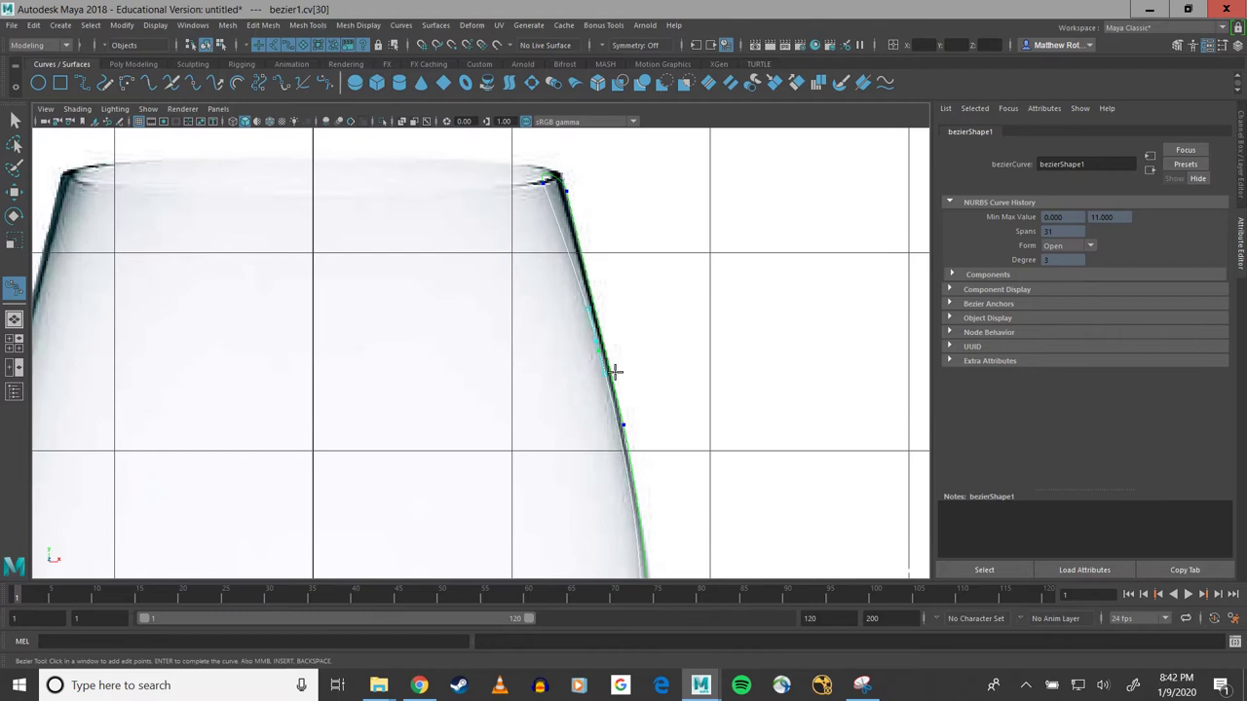
# Step: Add an anchor on the lower inner wall of the bowl and angle its tangent along the curved glass edge
pyautogui.keyDown('alt'); pyautogui.moveTo(814, 553); pyautogui.dragTo(788, 186, button='middle'); pyautogui.keyUp('alt')
pyautogui.keyDown('alt'); pyautogui.moveTo(704, 429); pyautogui.dragTo(729, 301, button='middle'); pyautogui.keyUp('alt')
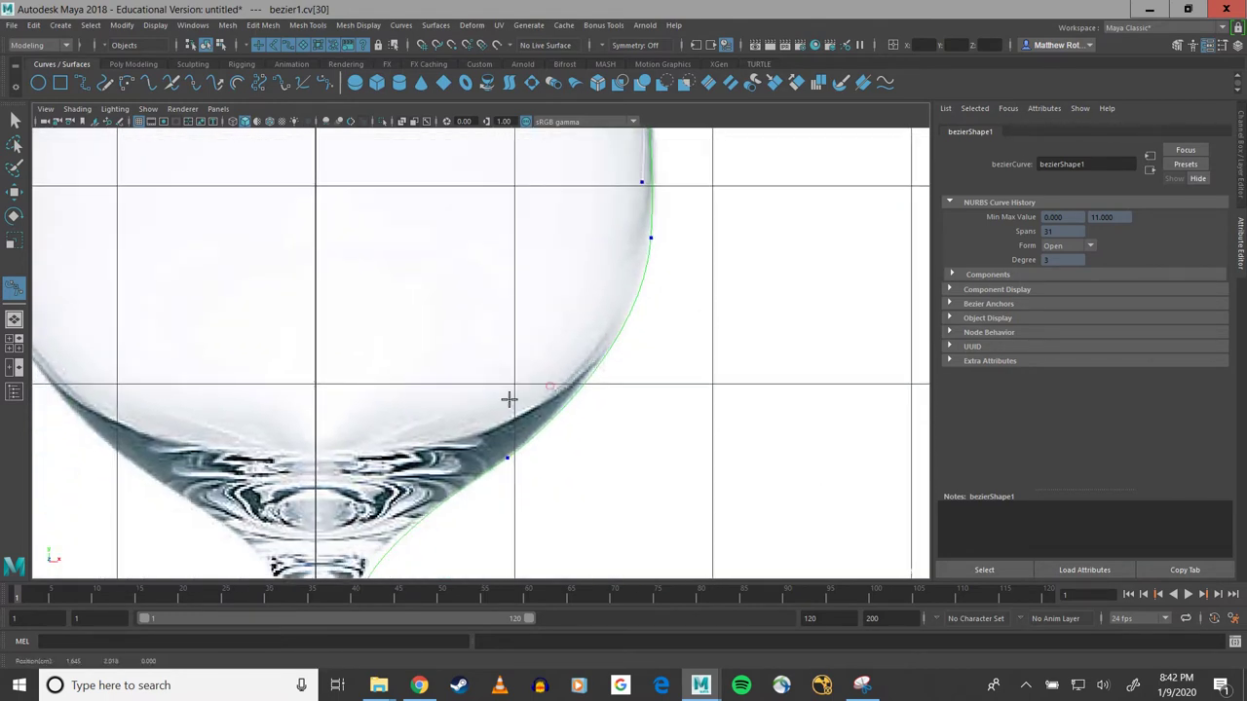
pyautogui.keyDown('alt'); pyautogui.moveTo(656, 199); pyautogui.dragTo(636, 368, button='middle'); pyautogui.keyUp('alt')
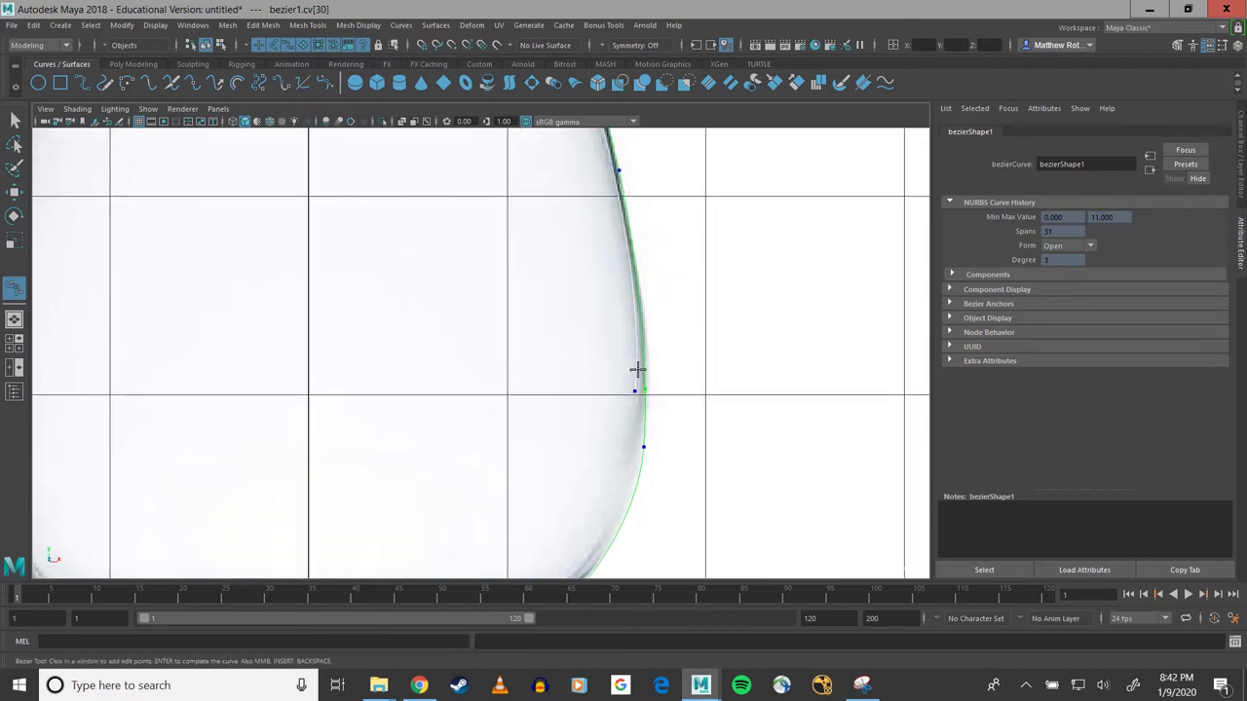
pyautogui.click(636, 389)
pyautogui.keyDown('alt'); pyautogui.moveTo(702, 406); pyautogui.dragTo(735, 225, button='middle'); pyautogui.keyUp('alt')
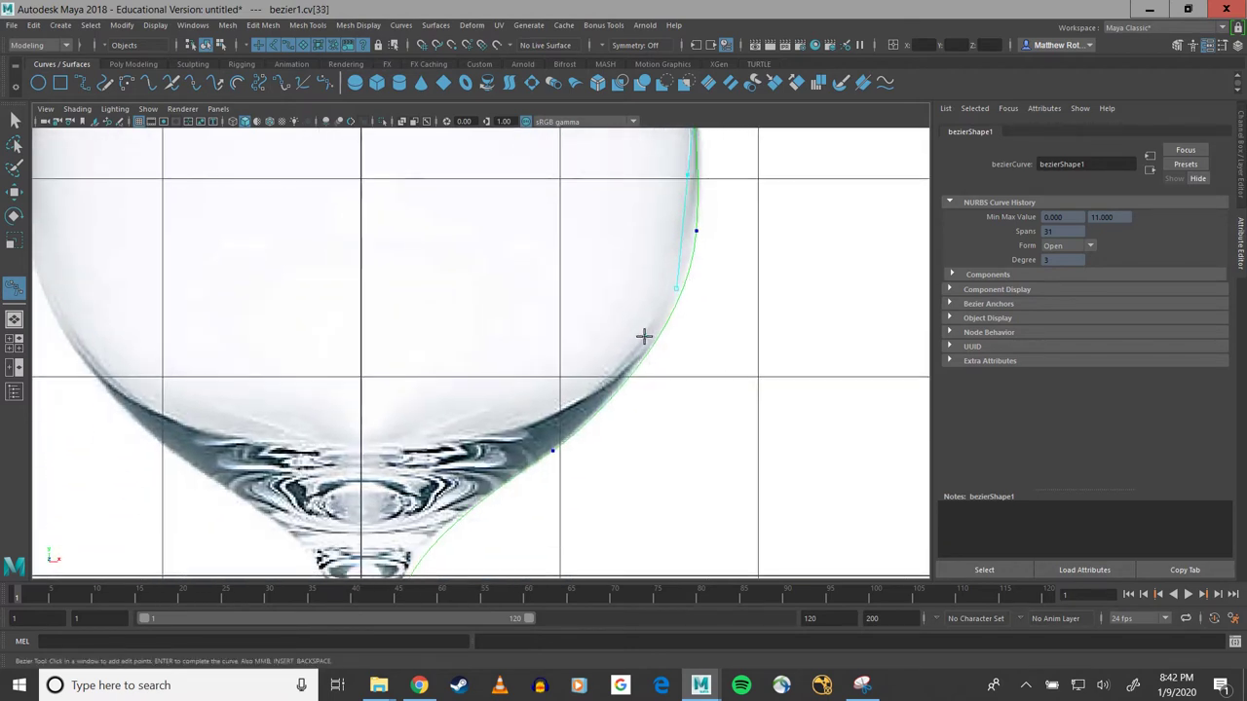
pyautogui.moveTo(644, 336); pyautogui.dragTo(606, 388)
pyautogui.moveTo(644, 337); pyautogui.dragTo(612, 371)
pyautogui.moveTo(575, 425); pyautogui.dragTo(561, 412)
# Step: Try to reshape the lower tangent of the inner-wall anchor at the bowl's widest part
pyautogui.keyDown('alt'); pyautogui.moveTo(634, 234); pyautogui.dragTo(607, 335, button='middle'); pyautogui.keyUp('alt')
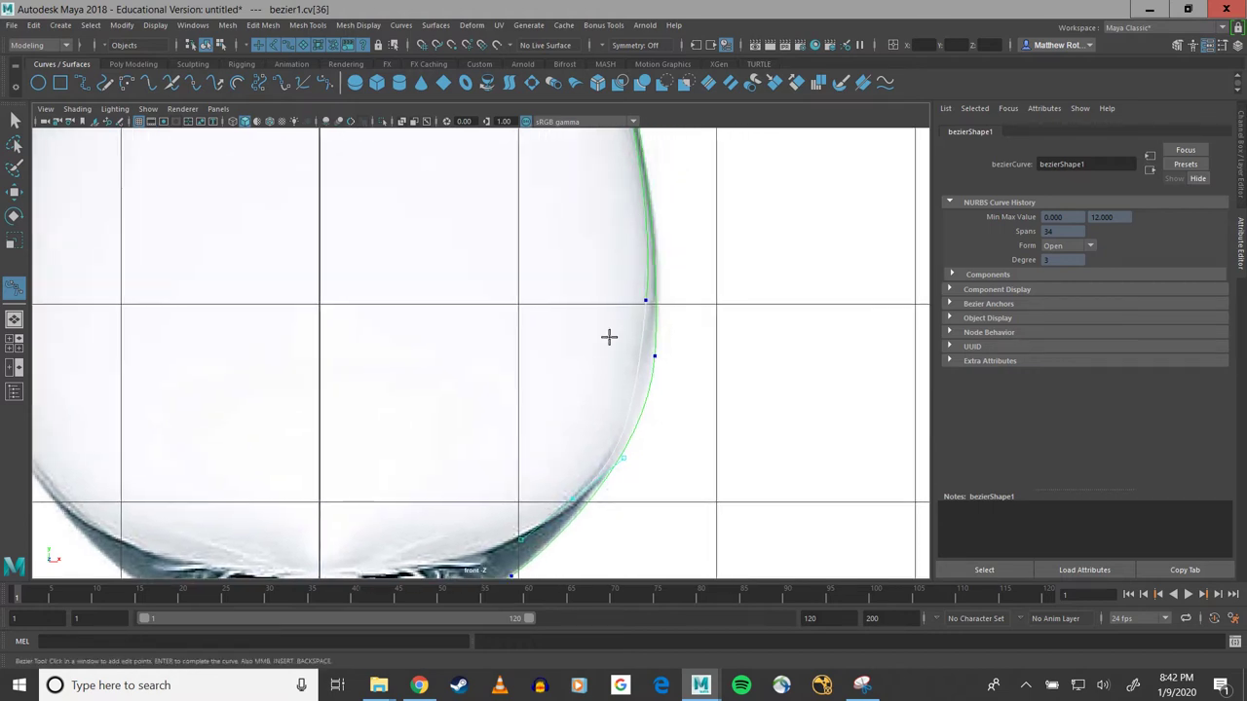
pyautogui.click(646, 299)
pyautogui.moveTo(645, 299); pyautogui.dragTo(635, 429)
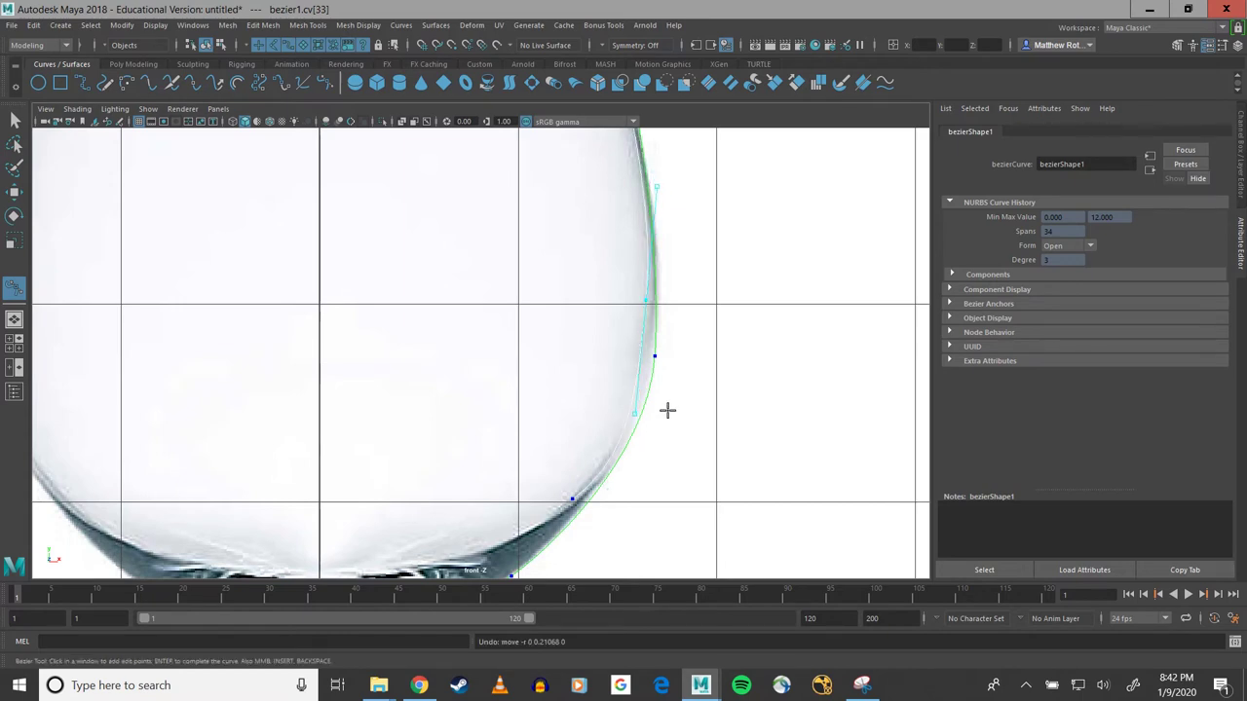
# Step: Trace the inner floor of the bowl with a horizontally tangent anchor and a final anchor on the central vertical axis
pyautogui.keyDown('alt'); pyautogui.moveTo(754, 420); pyautogui.dragTo(848, 136, button='middle'); pyautogui.keyUp('alt')
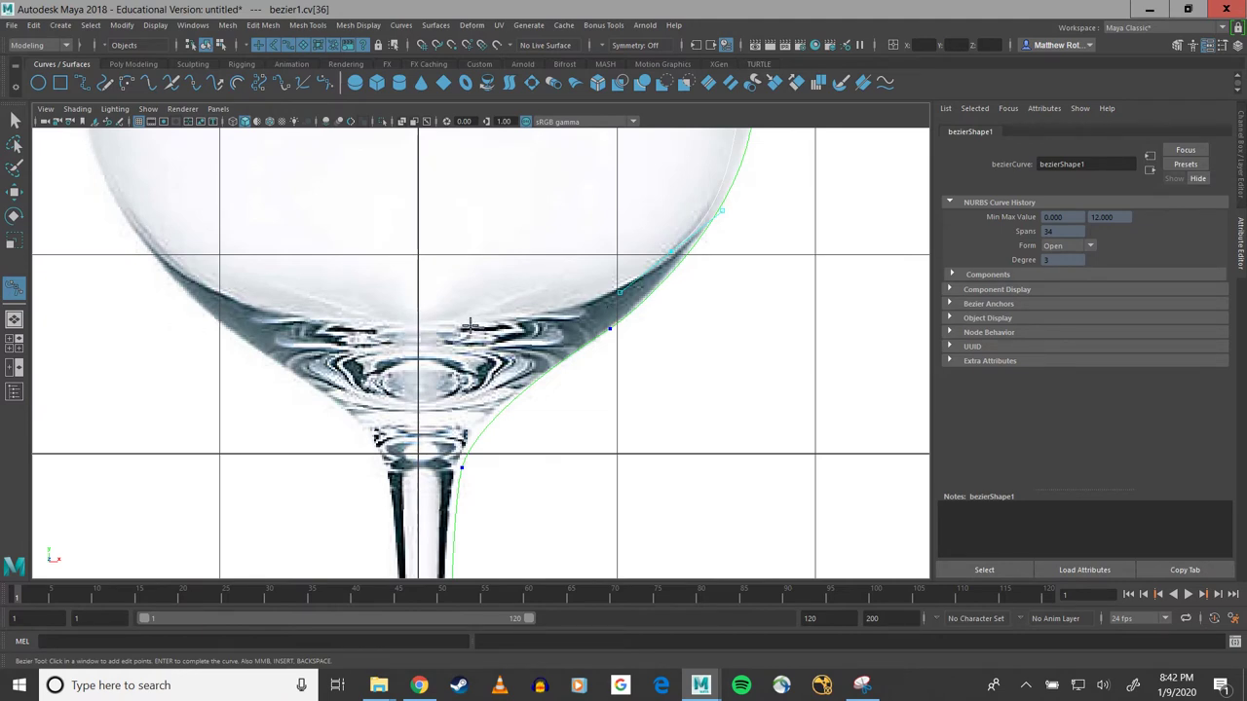
pyautogui.click(672, 247)
pyautogui.moveTo(465, 321); pyautogui.dragTo(426, 322)
pyautogui.moveTo(469, 321); pyautogui.dragTo(497, 320)
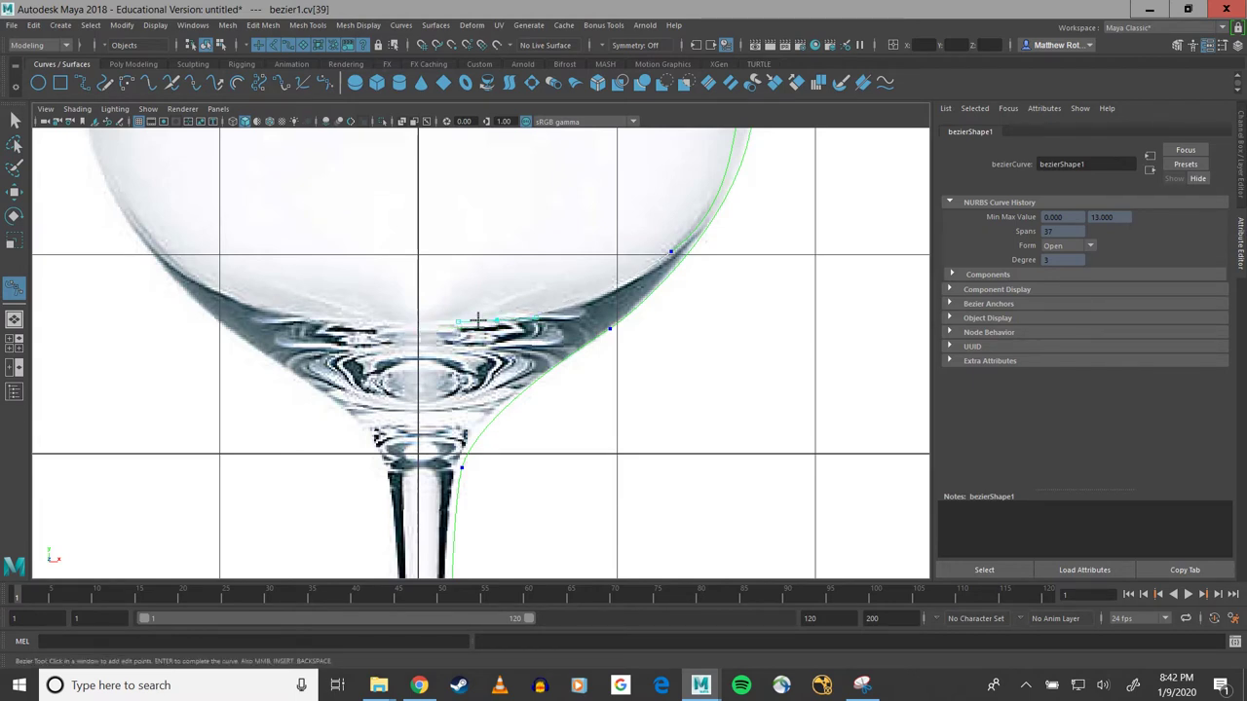
pyautogui.click(418, 324)
pyautogui.scroll(-5, 560, 311)
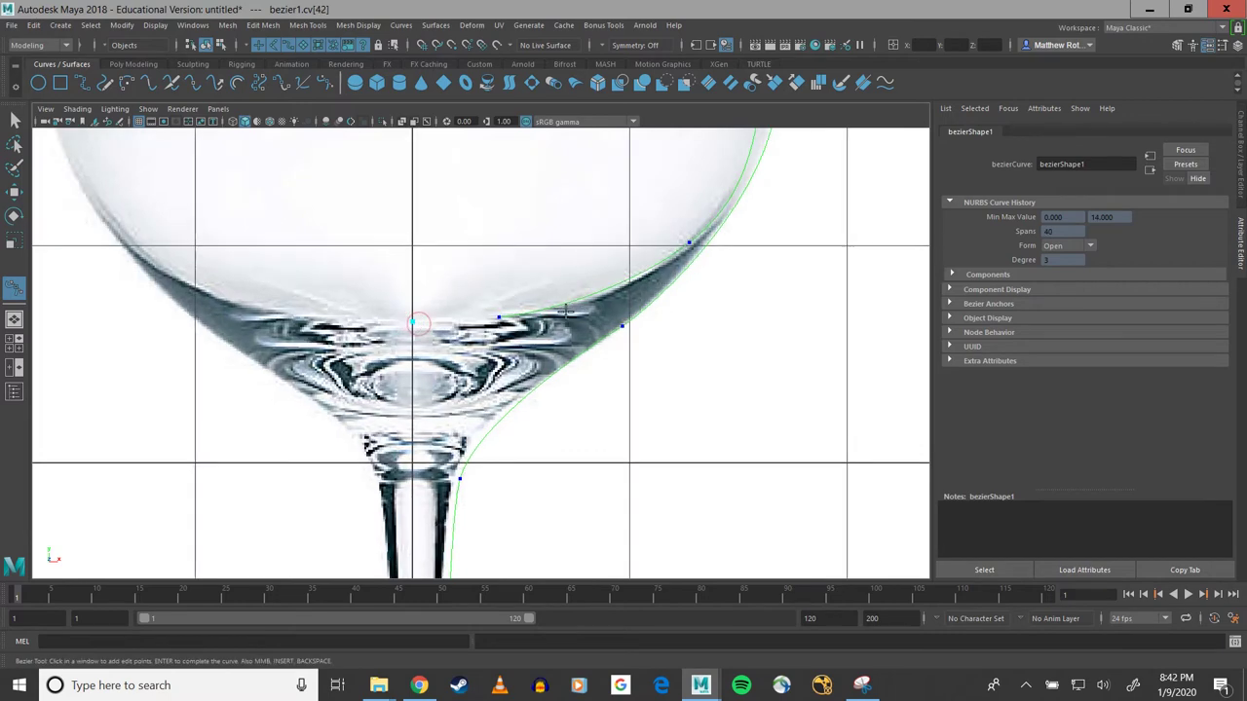
# Step: Finish drawing the Bezier profile curve and return to object selection
pyautogui.scroll(6, 558, 316)
pyautogui.keyDown('alt'); pyautogui.moveTo(558, 316); pyautogui.dragTo(637, 105, button='middle'); pyautogui.keyUp('alt')
pyautogui.keyDown('alt'); pyautogui.moveTo(556, 213); pyautogui.dragTo(556, 381, button='middle'); pyautogui.keyUp('alt')
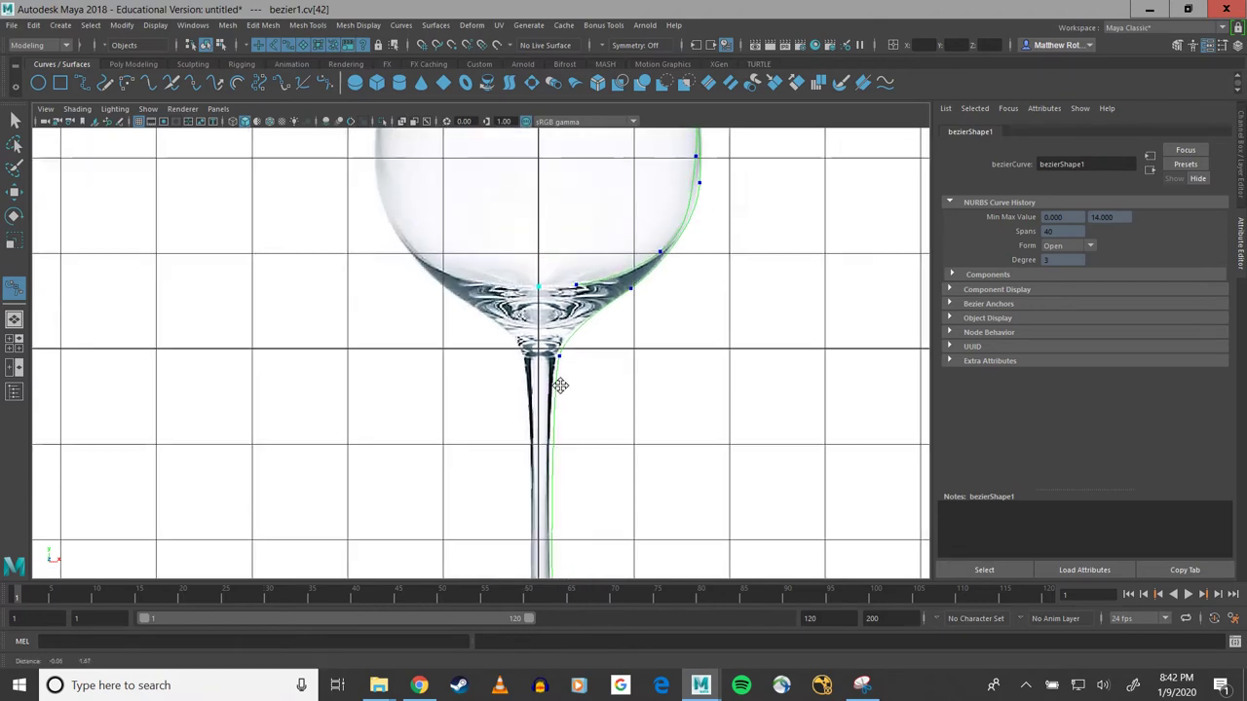
pyautogui.scroll(3, 561, 281)
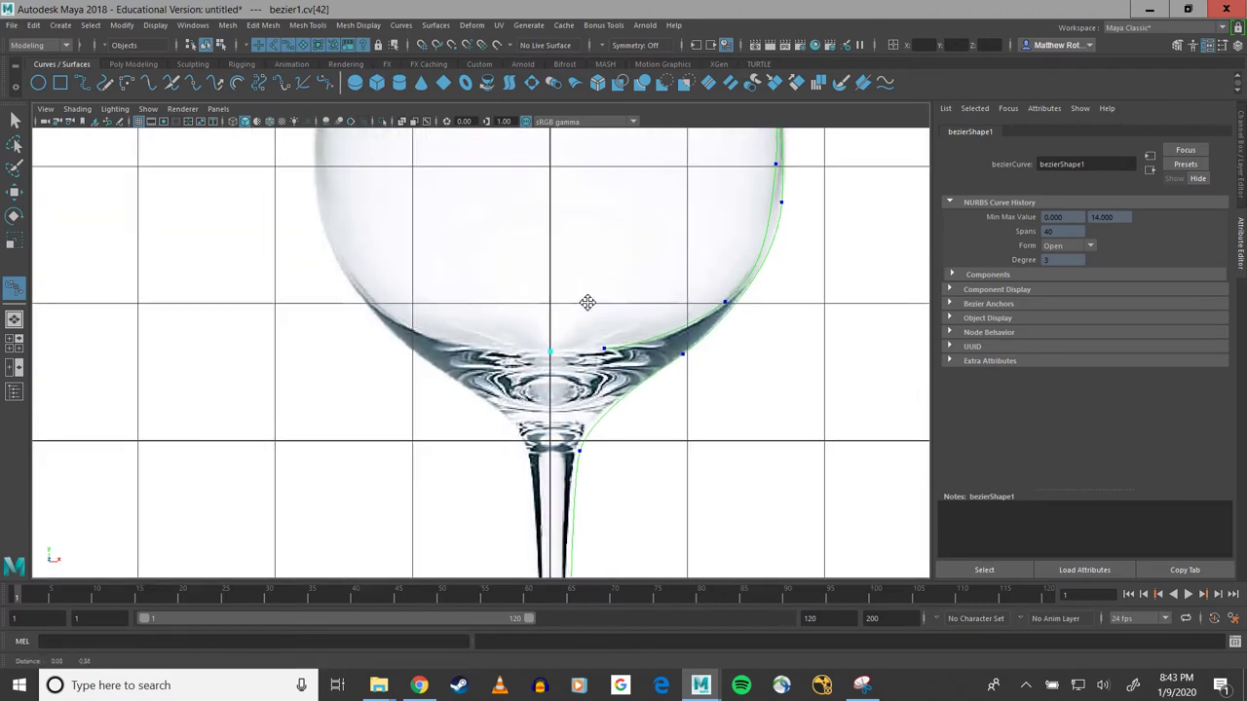
pyautogui.click(14, 119)
pyautogui.scroll(2, 420, 360)
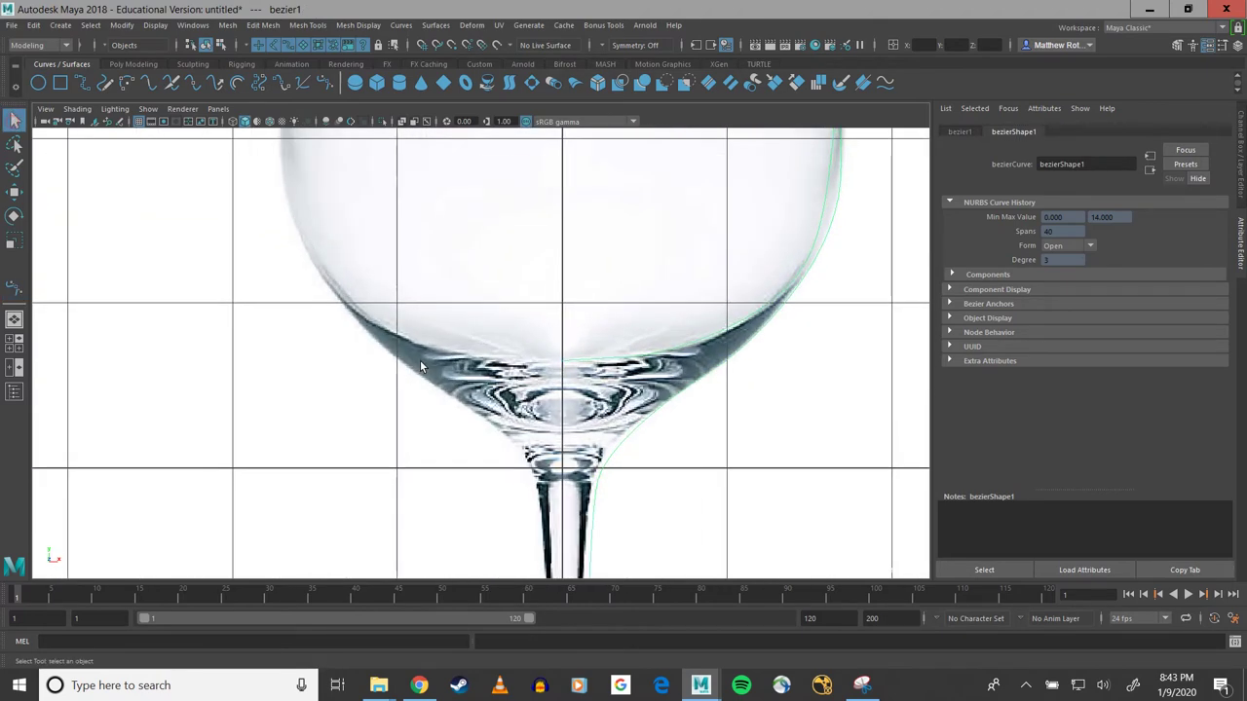
pyautogui.keyDown('alt'); pyautogui.moveTo(574, 314); pyautogui.dragTo(529, 220, button='middle'); pyautogui.keyUp('alt')
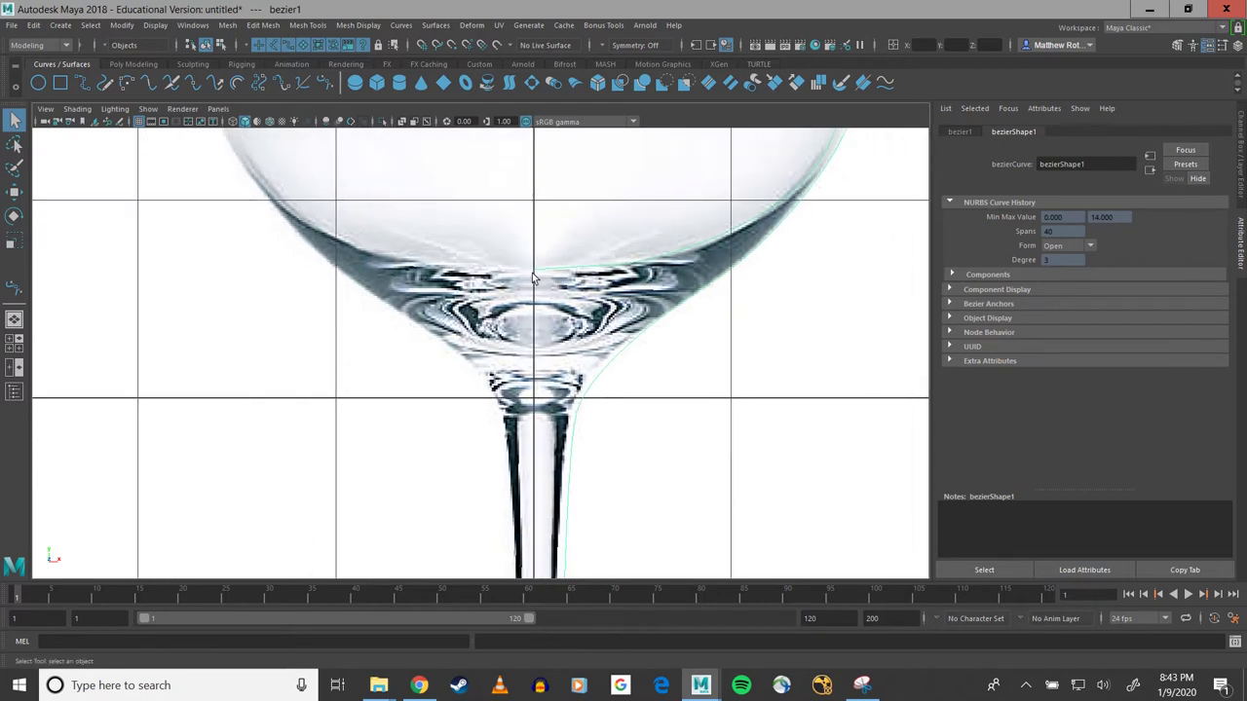
# Step: Turn on grid snapping and snap the curve's inner-floor end point to the grid on the central vertical axis
pyautogui.click(421, 46)
pyautogui.moveTo(534, 273); pyautogui.dragTo(475, 265, button='right')
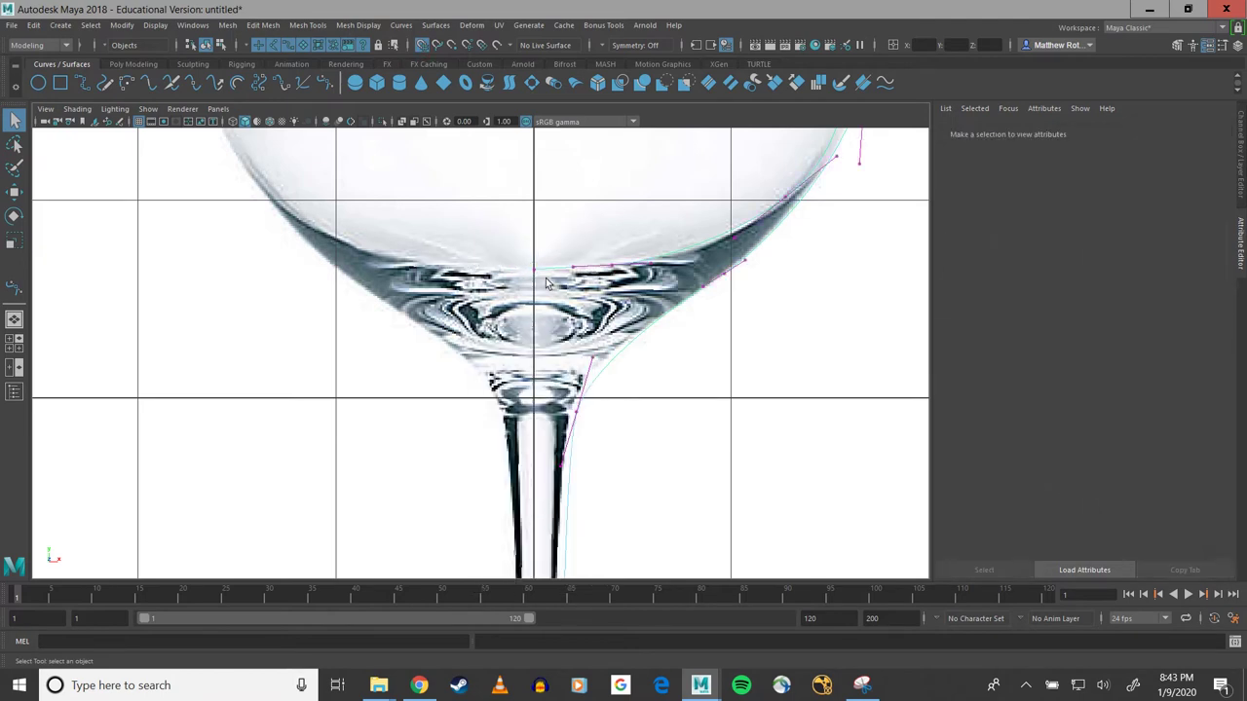
pyautogui.click(535, 273)
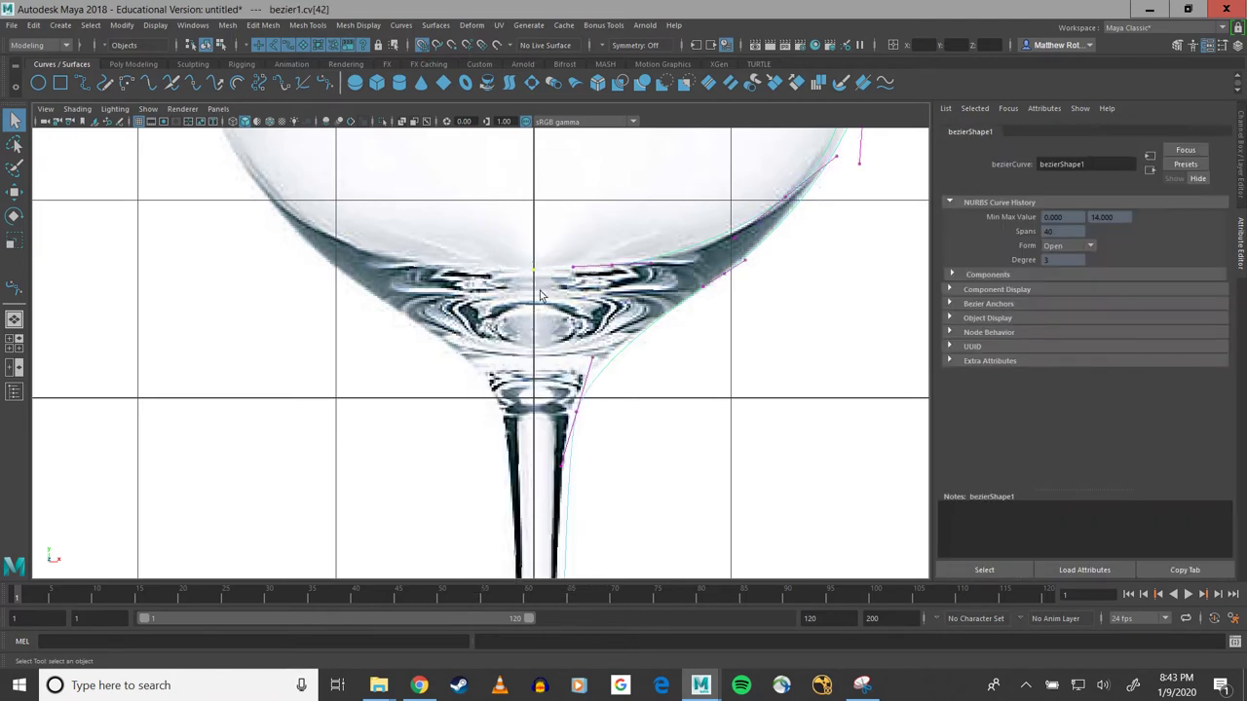
pyautogui.press('w')
pyautogui.moveTo(535, 273); pyautogui.dragTo(535, 209)
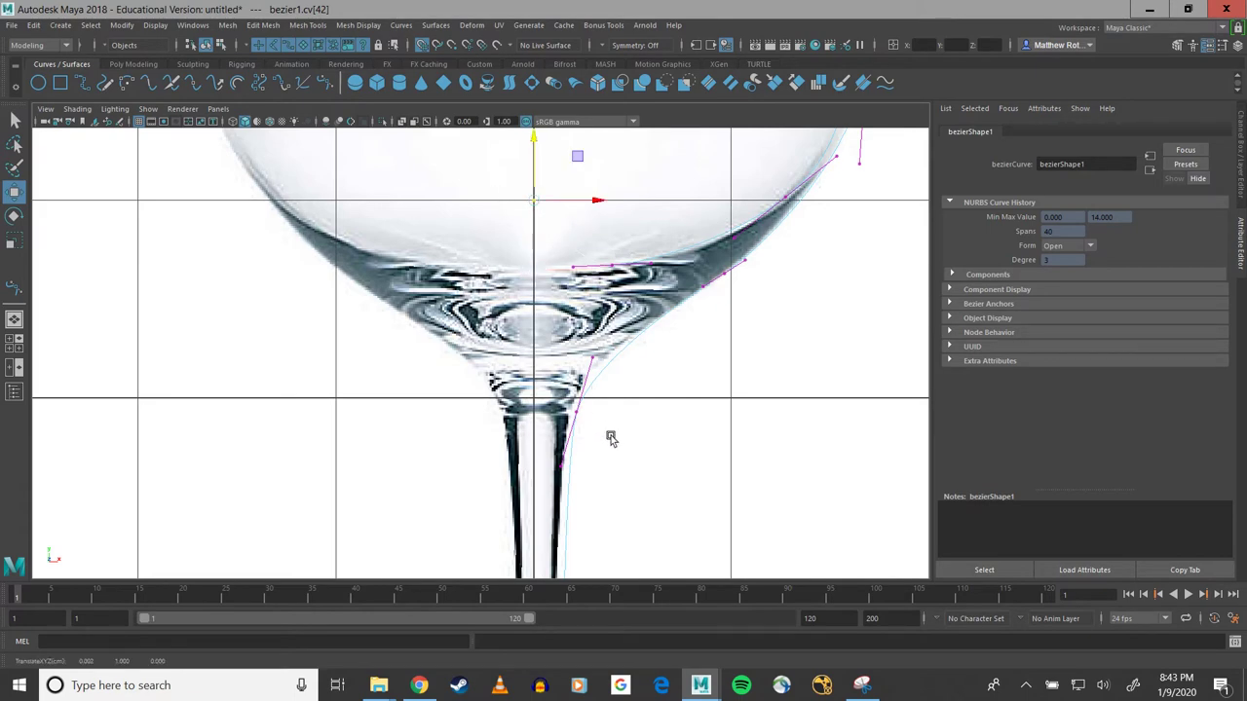
# Step: Snap the curve's start point under the glass base to the grid on the central vertical axis
pyautogui.keyDown('alt'); pyautogui.moveTo(623, 526); pyautogui.dragTo(618, 297, button='middle'); pyautogui.keyUp('alt')
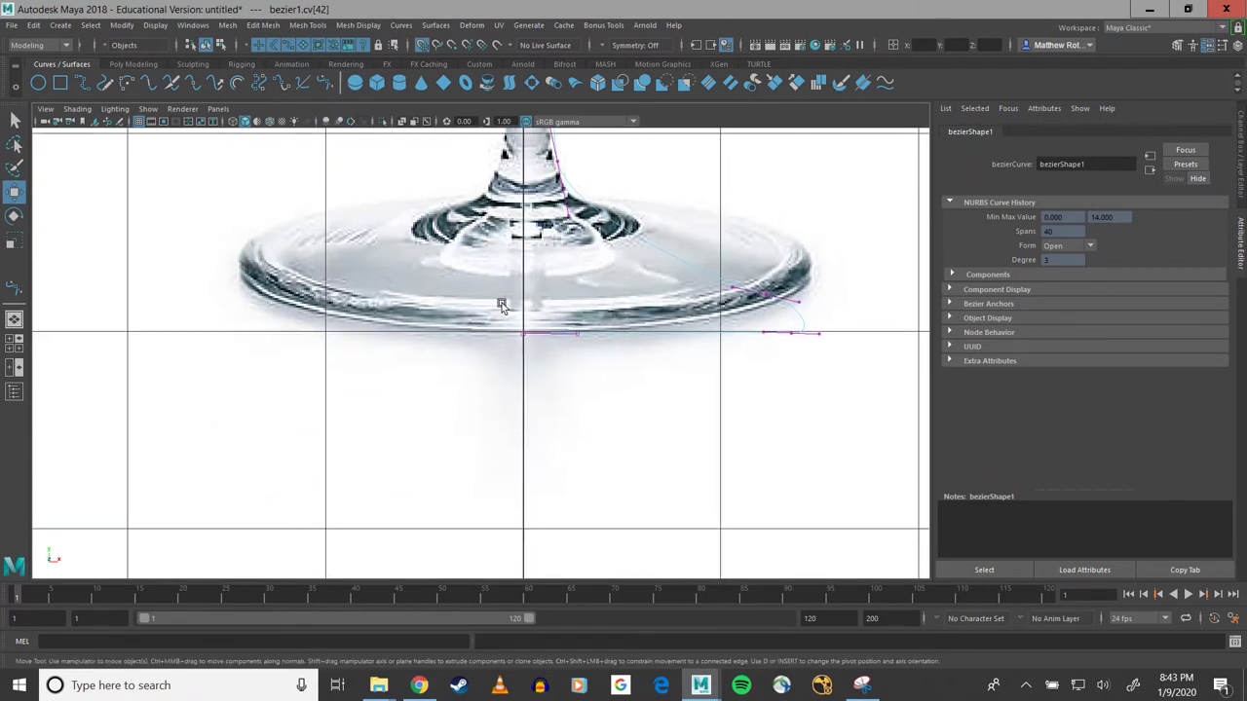
pyautogui.click(524, 335)
pyautogui.moveTo(521, 286); pyautogui.dragTo(522, 272)
pyautogui.keyDown('alt'); pyautogui.moveTo(507, 340); pyautogui.dragTo(506, 411, button='middle'); pyautogui.keyUp('alt')
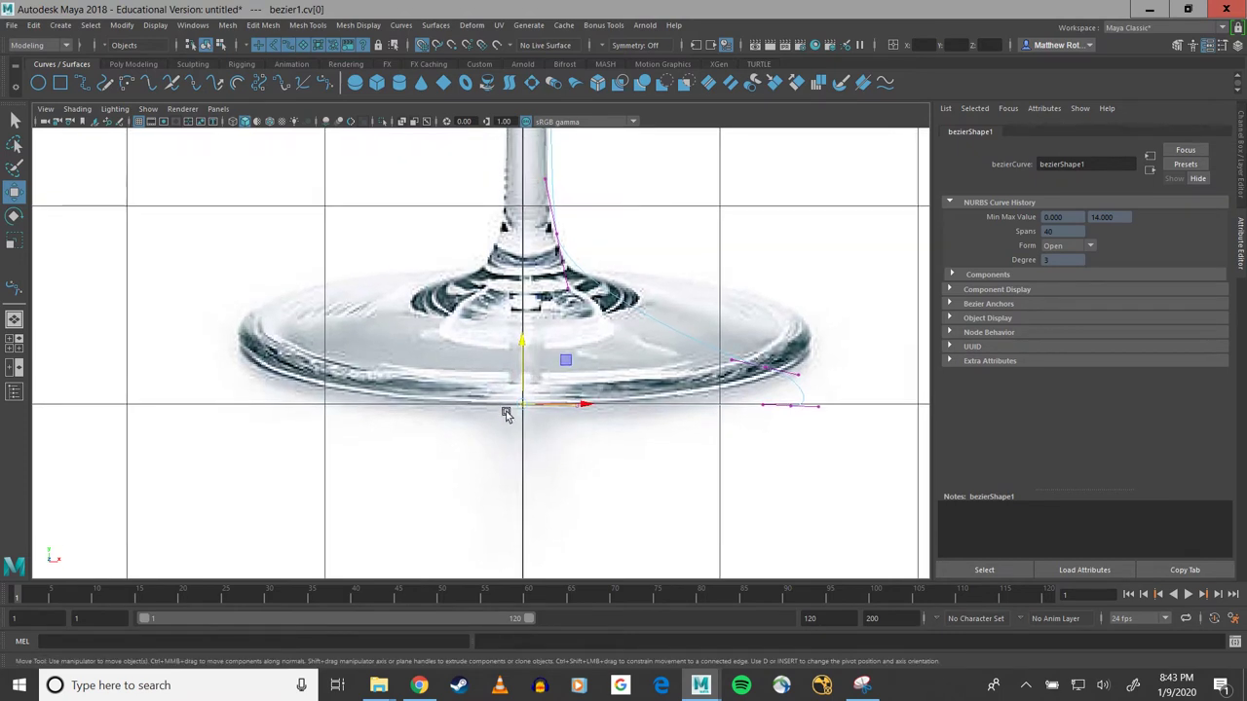
pyautogui.keyDown('alt'); pyautogui.moveTo(506, 332); pyautogui.dragTo(518, 485, button='middle'); pyautogui.keyUp('alt')
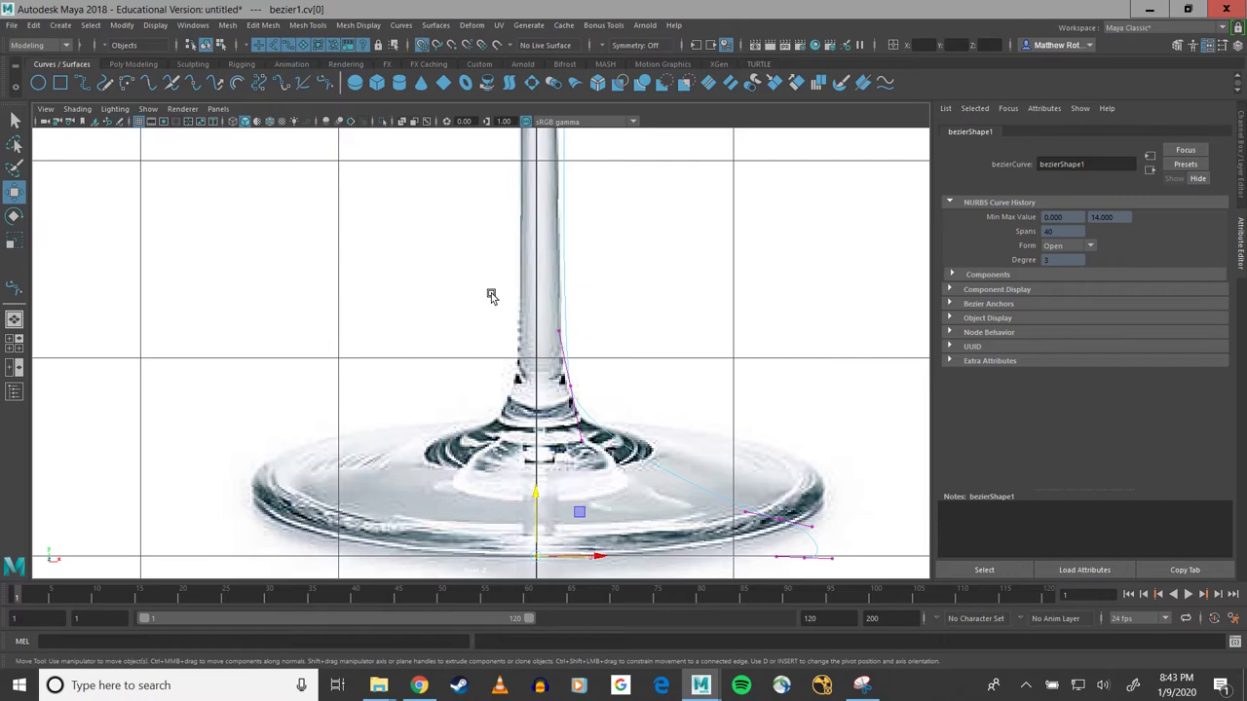
# Step: Turn off grid snapping and lower the inner end point straight down the central axis to the bowl's inner floor
pyautogui.keyDown('alt'); pyautogui.moveTo(503, 517); pyautogui.dragTo(453, 271, button='right'); pyautogui.keyUp('alt')
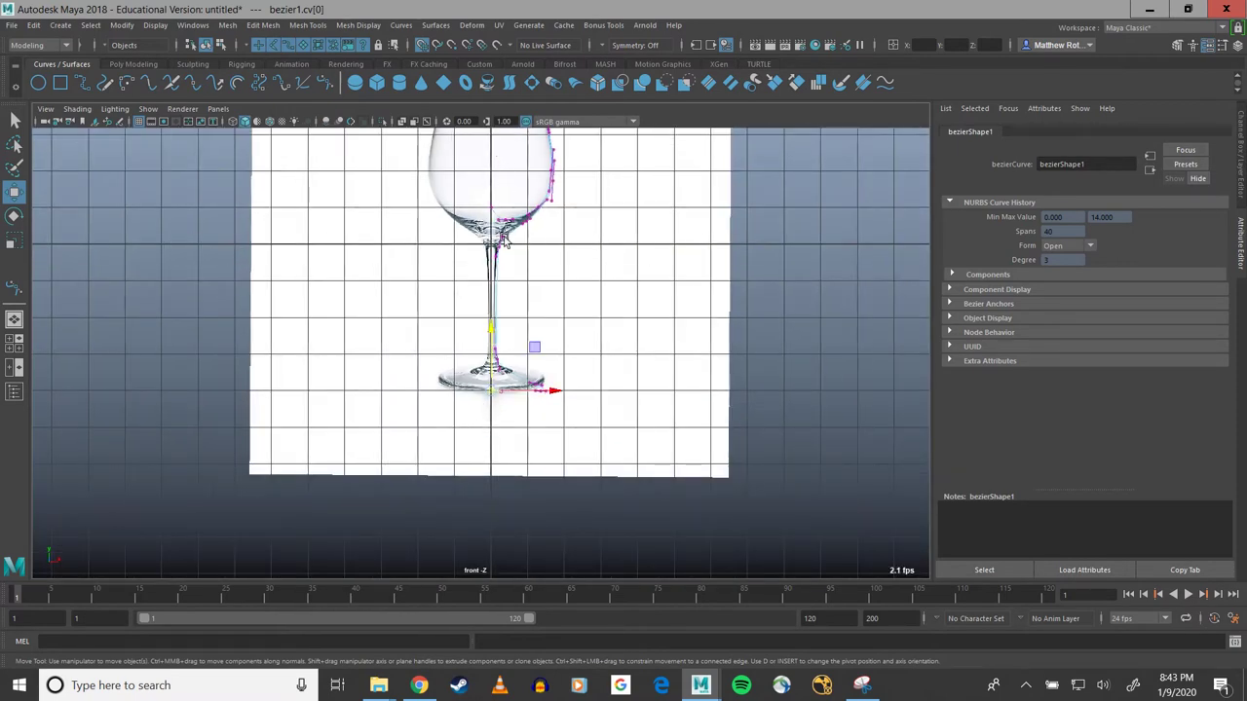
pyautogui.keyDown('alt'); pyautogui.moveTo(528, 243); pyautogui.dragTo(504, 86, button='middle'); pyautogui.keyUp('alt')
pyautogui.scroll(8, 487, 459)
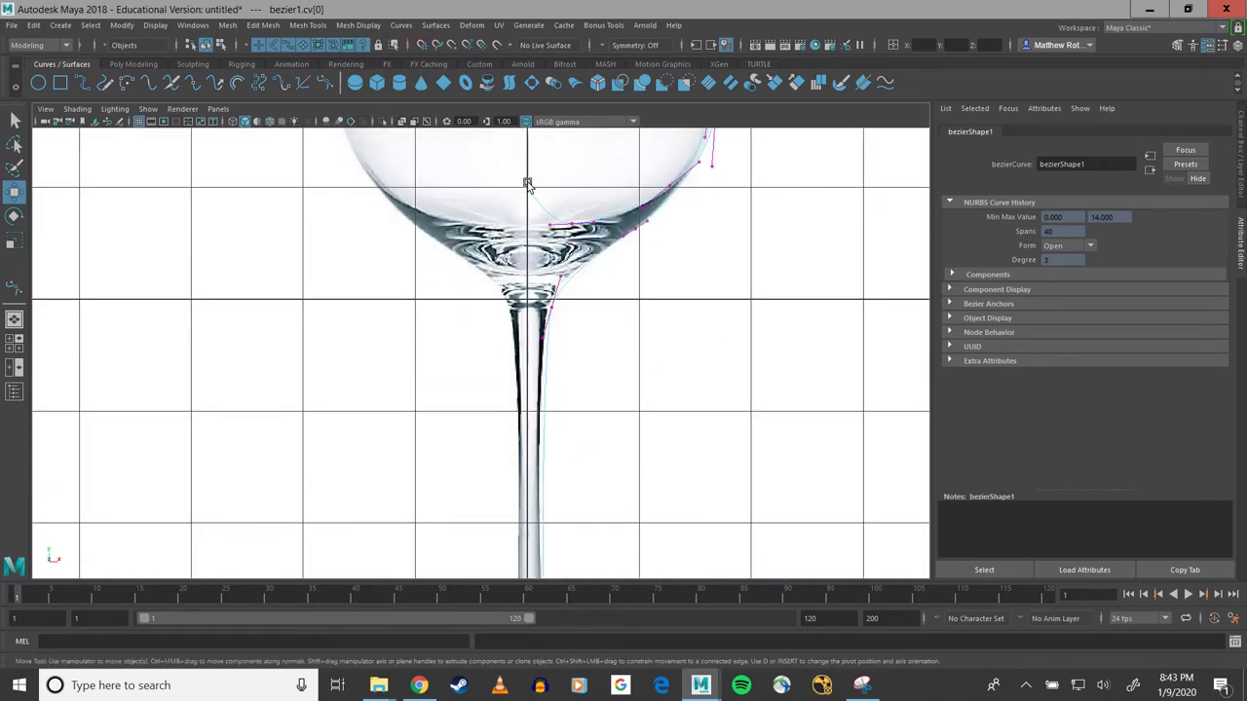
pyautogui.moveTo(509, 161); pyautogui.dragTo(538, 206)
pyautogui.keyDown('alt'); pyautogui.moveTo(536, 205); pyautogui.dragTo(531, 271, button='middle'); pyautogui.keyUp('alt')
pyautogui.moveTo(523, 228); pyautogui.dragTo(522, 235)
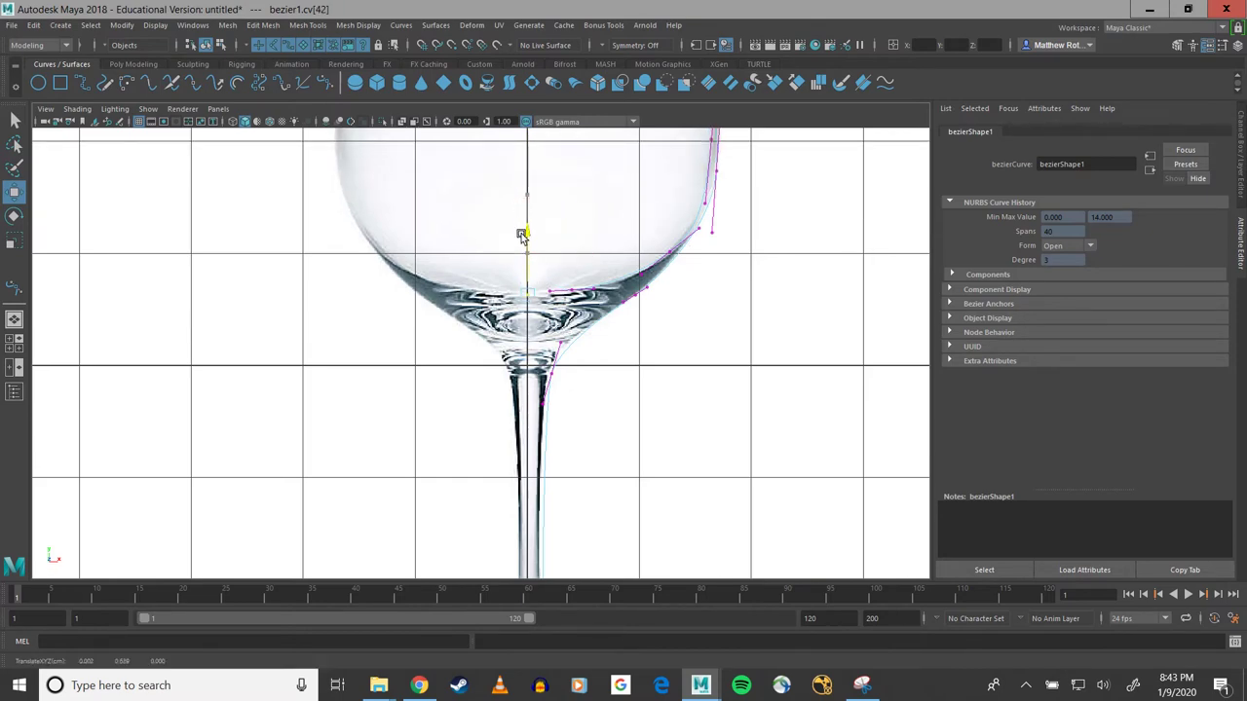
pyautogui.scroll(3, 546, 274)
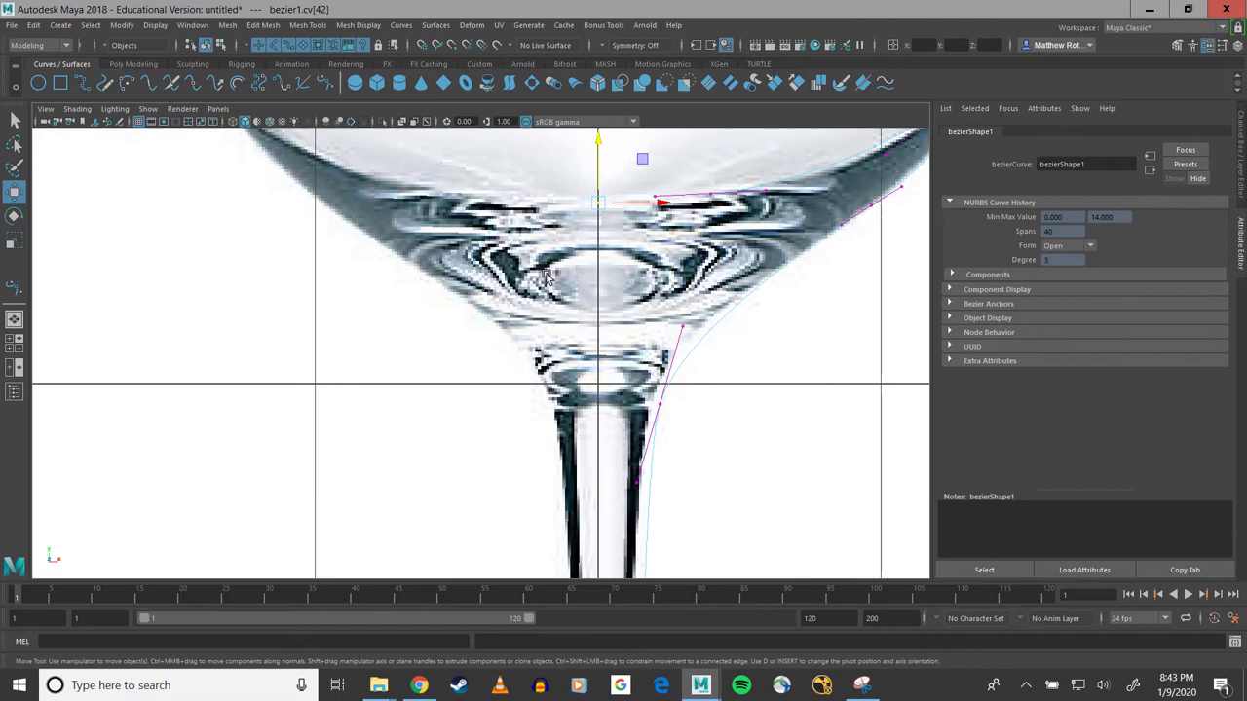
# Step: Break the anchor tangents of the inner and outer anchors at the glass rim
pyautogui.scroll(-5, 546, 275)
pyautogui.keyDown('alt'); pyautogui.moveTo(723, 222); pyautogui.dragTo(505, 318, button='middle'); pyautogui.keyUp('alt')
pyautogui.keyDown('alt'); pyautogui.moveTo(592, 275); pyautogui.dragTo(459, 521, button='middle'); pyautogui.keyUp('alt')
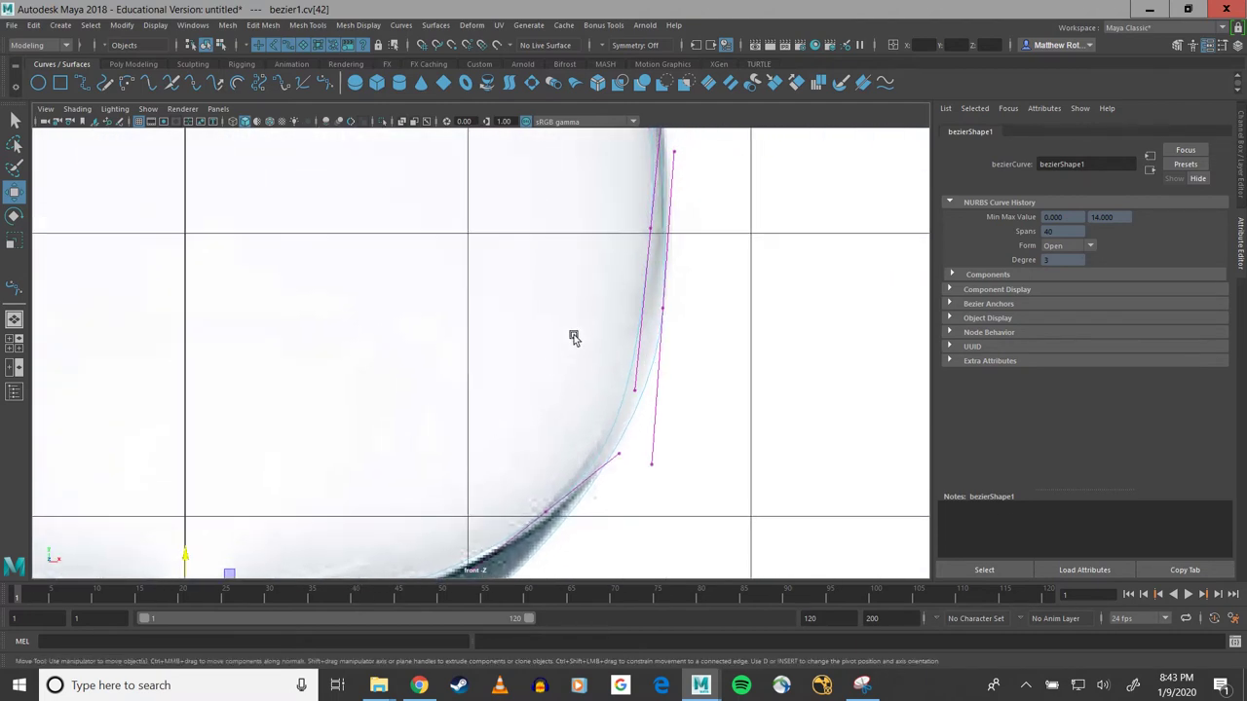
pyautogui.keyDown('alt'); pyautogui.moveTo(574, 337); pyautogui.dragTo(553, 585, button='middle'); pyautogui.keyUp('alt')
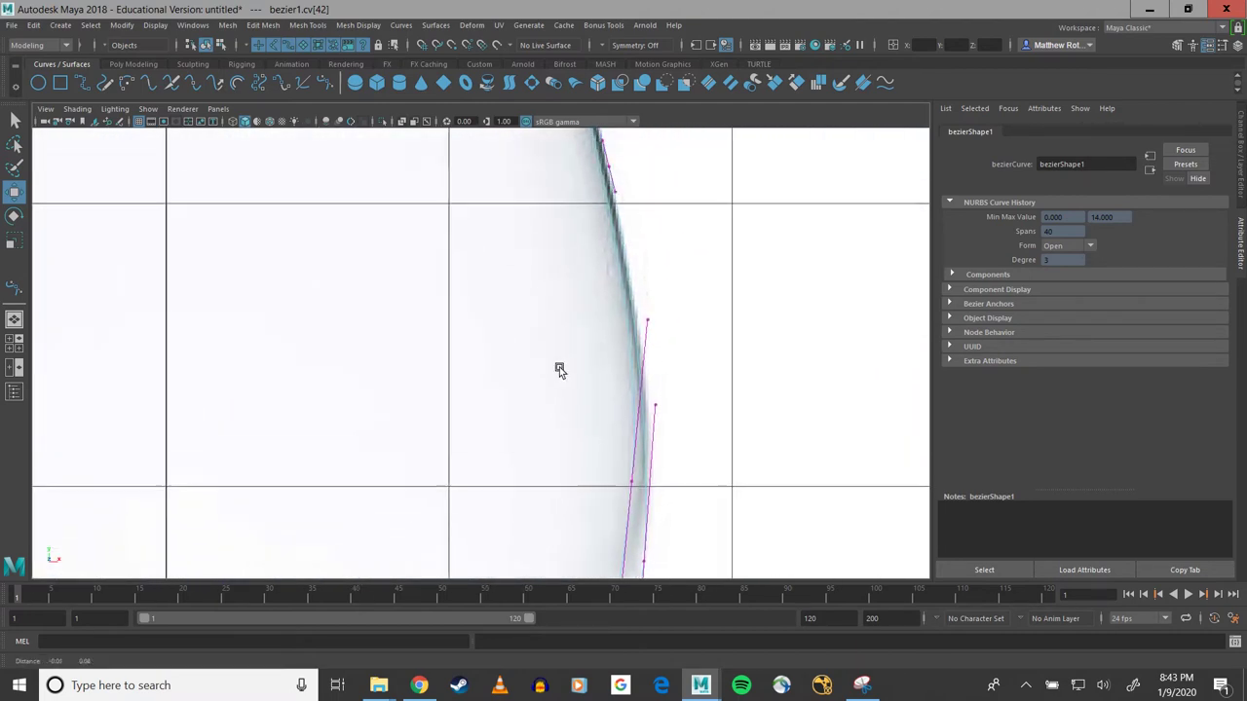
pyautogui.moveTo(559, 370)
pyautogui.keyDown('alt'); pyautogui.mouseDown(button='middle')
pyautogui.moveTo(575, 509)
pyautogui.moveTo(629, 615)
pyautogui.mouseUp(button='middle'); pyautogui.keyUp('alt')
pyautogui.keyDown('alt'); pyautogui.moveTo(523, 347); pyautogui.dragTo(552, 444, button='middle'); pyautogui.keyUp('alt')
pyautogui.scroll(2, 559, 303)
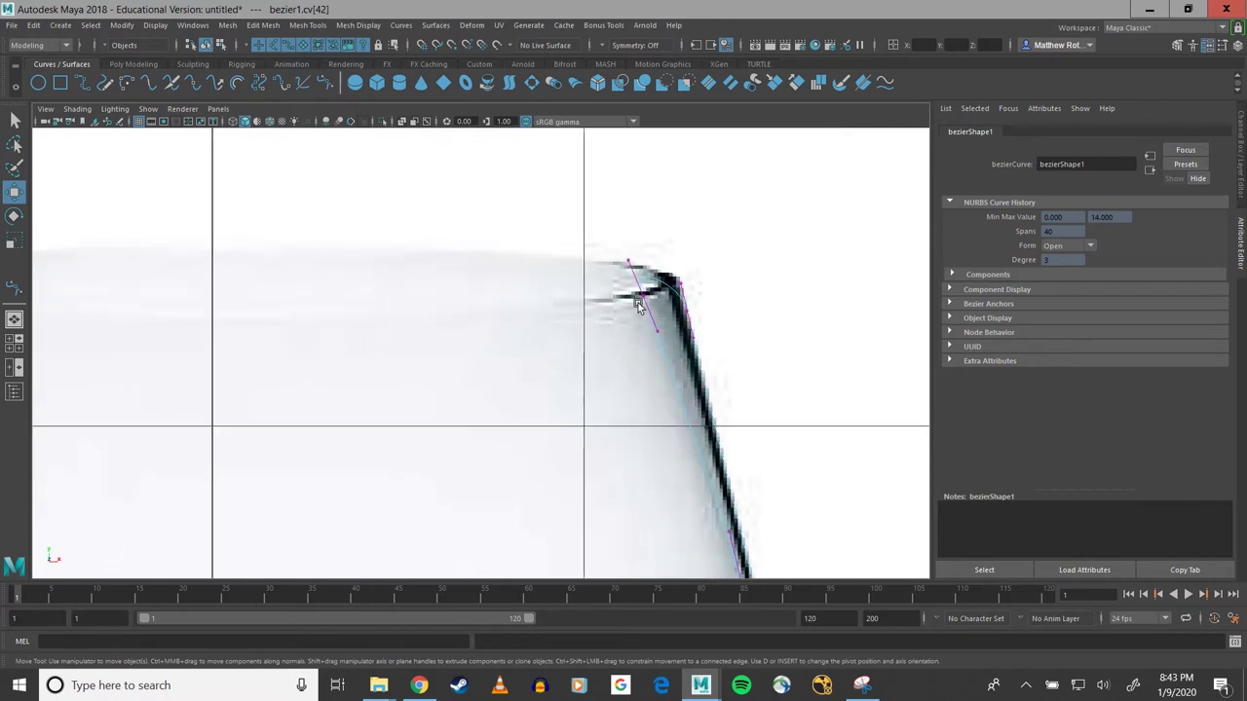
pyautogui.scroll(-2, 560, 356)
pyautogui.keyDown('alt'); pyautogui.moveTo(568, 348); pyautogui.dragTo(495, 334, button='middle'); pyautogui.keyUp('alt')
pyautogui.scroll(2, 537, 299)
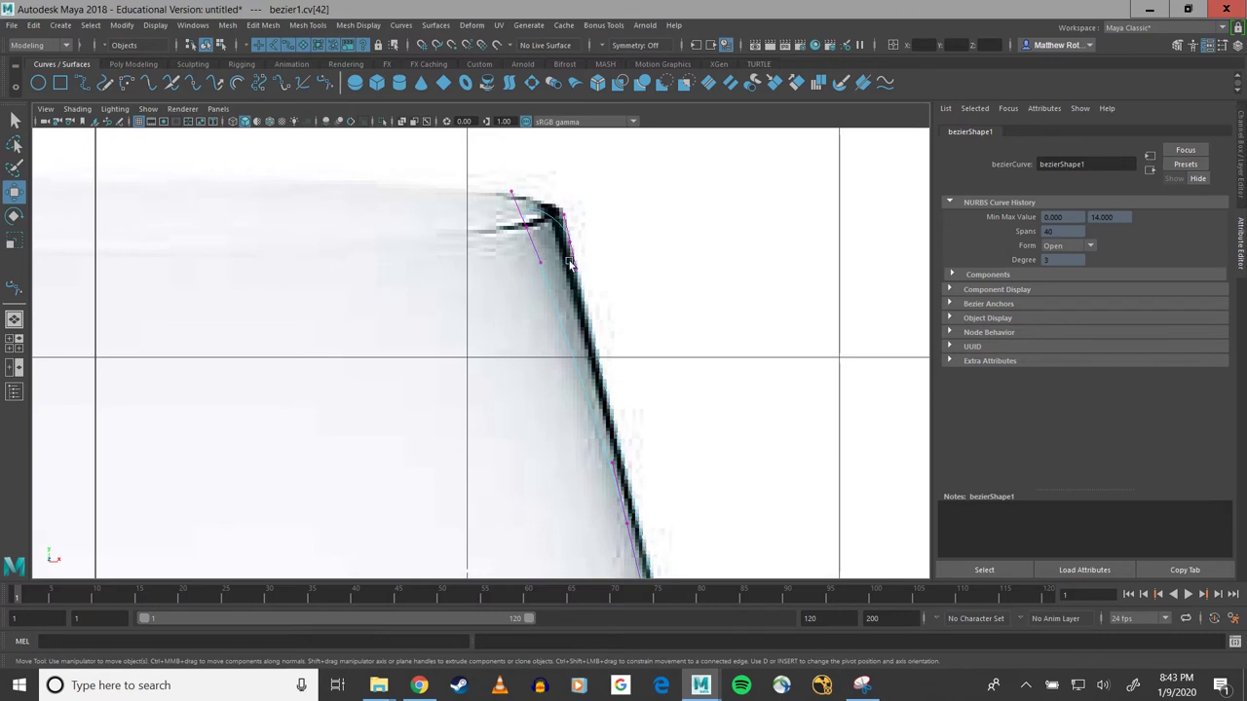
pyautogui.moveTo(585, 266); pyautogui.dragTo(605, 308)
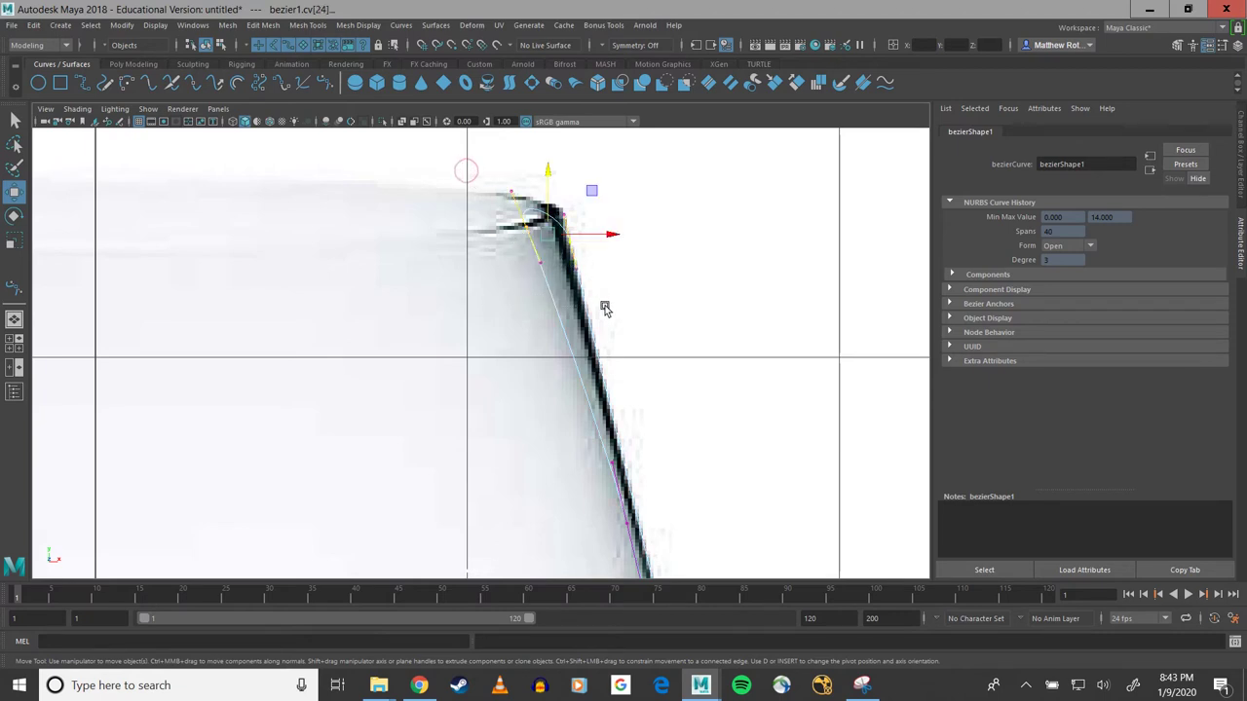
pyautogui.click(402, 26)
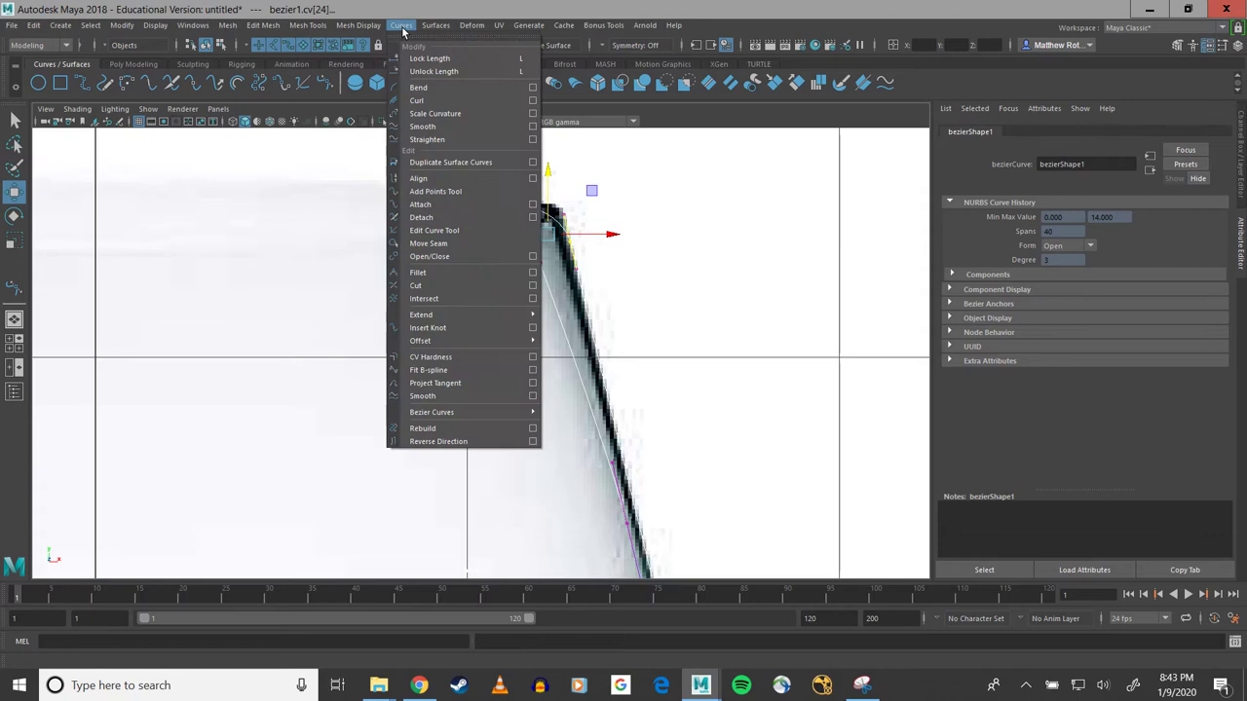
pyautogui.moveTo(462, 416)
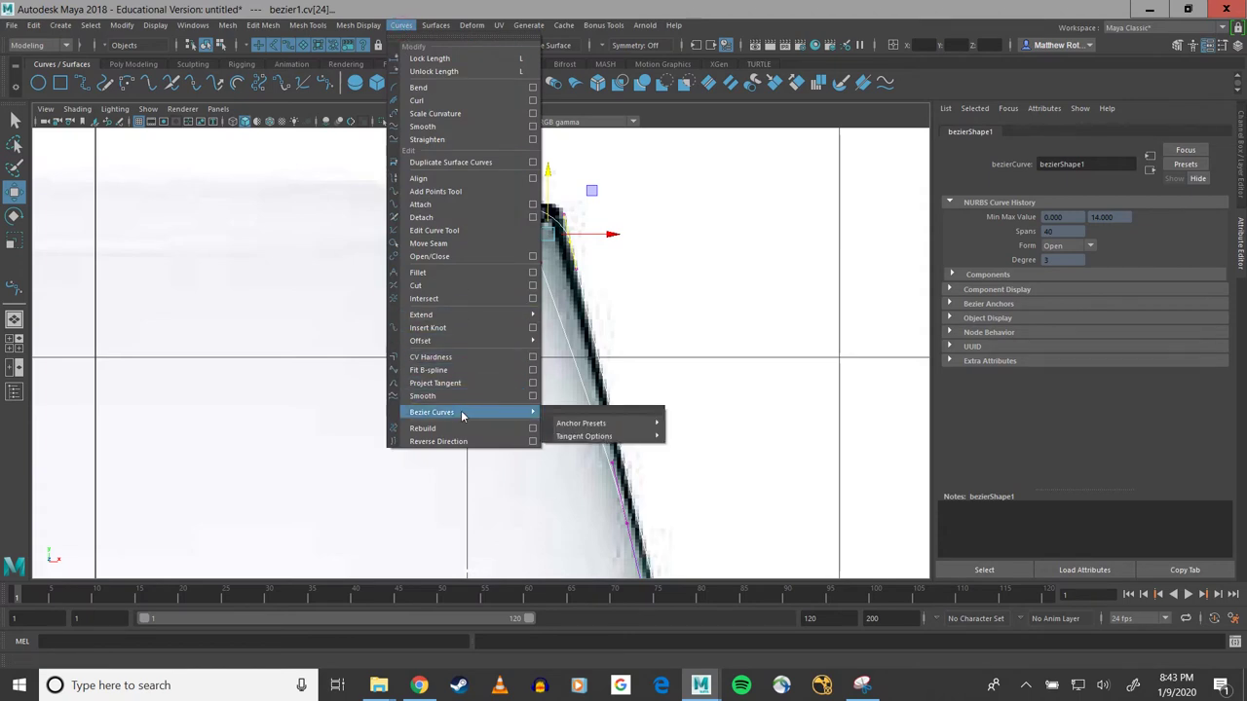
pyautogui.moveTo(572, 438)
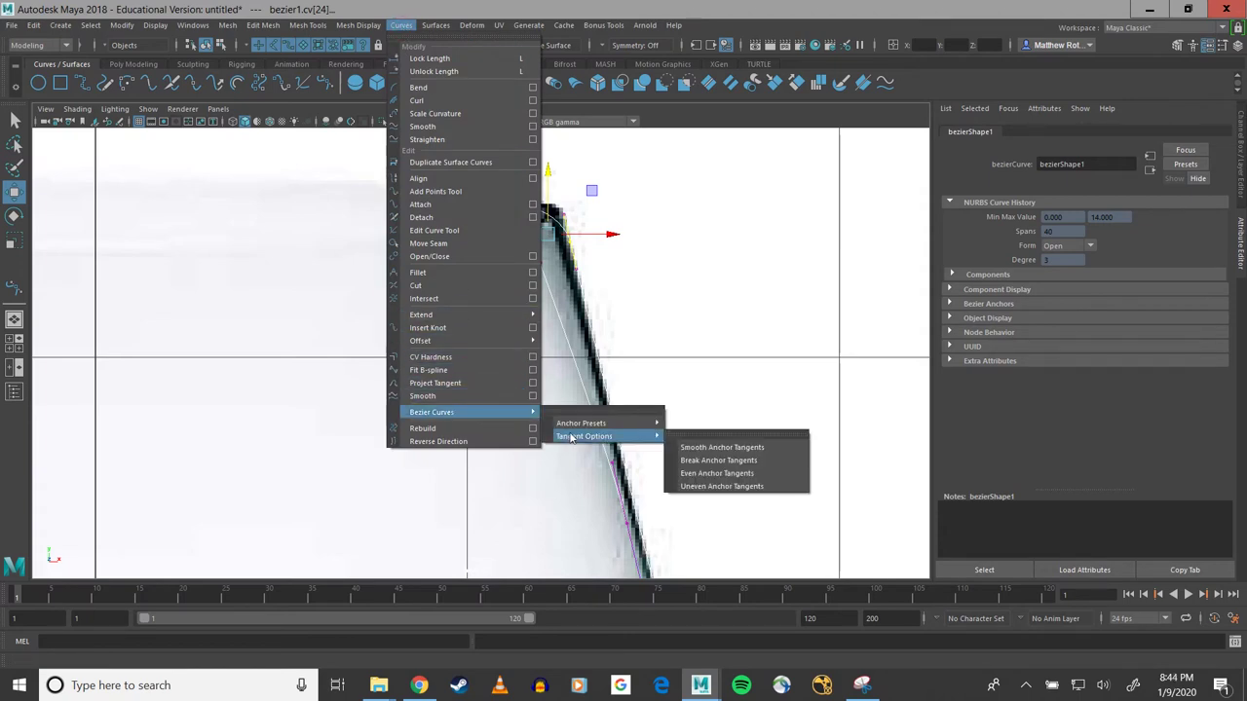
pyautogui.click(688, 460)
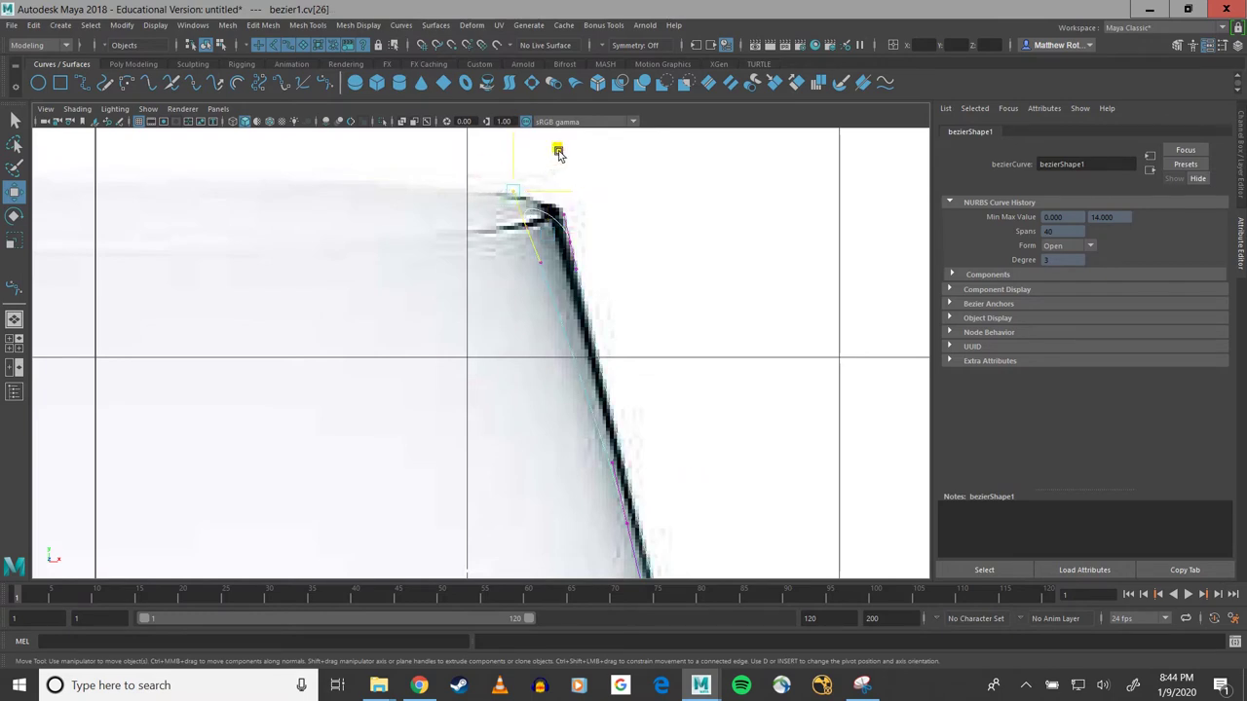
# Step: Swing the inner rim anchor's upper tangent handle outward to the dark corner of the rim
pyautogui.moveTo(557, 153); pyautogui.dragTo(595, 169)
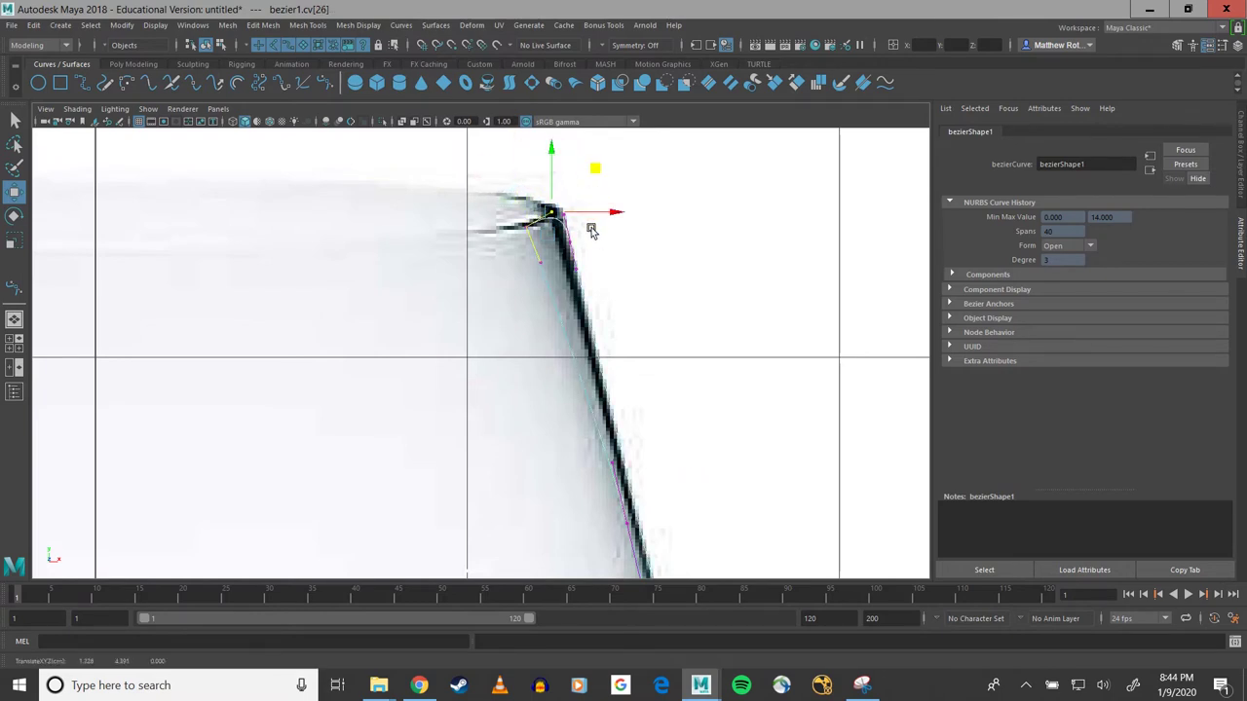
pyautogui.click(552, 226)
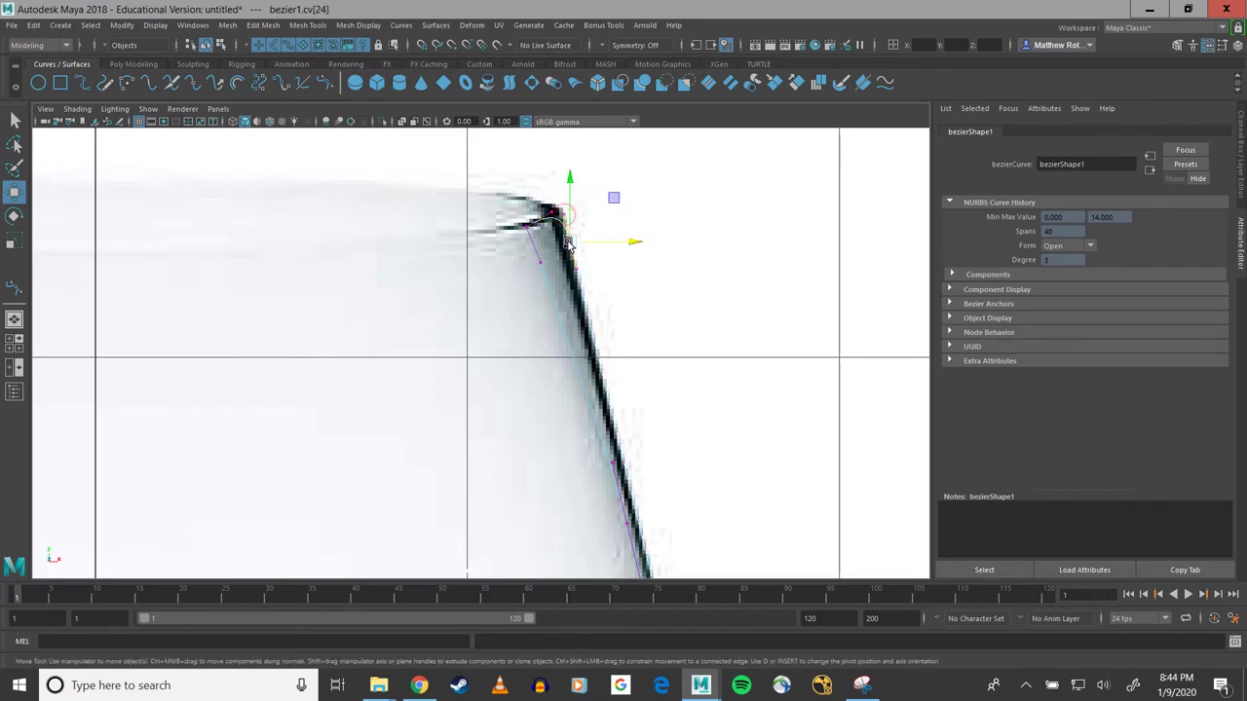
pyautogui.moveTo(551, 226); pyautogui.dragTo(555, 217)
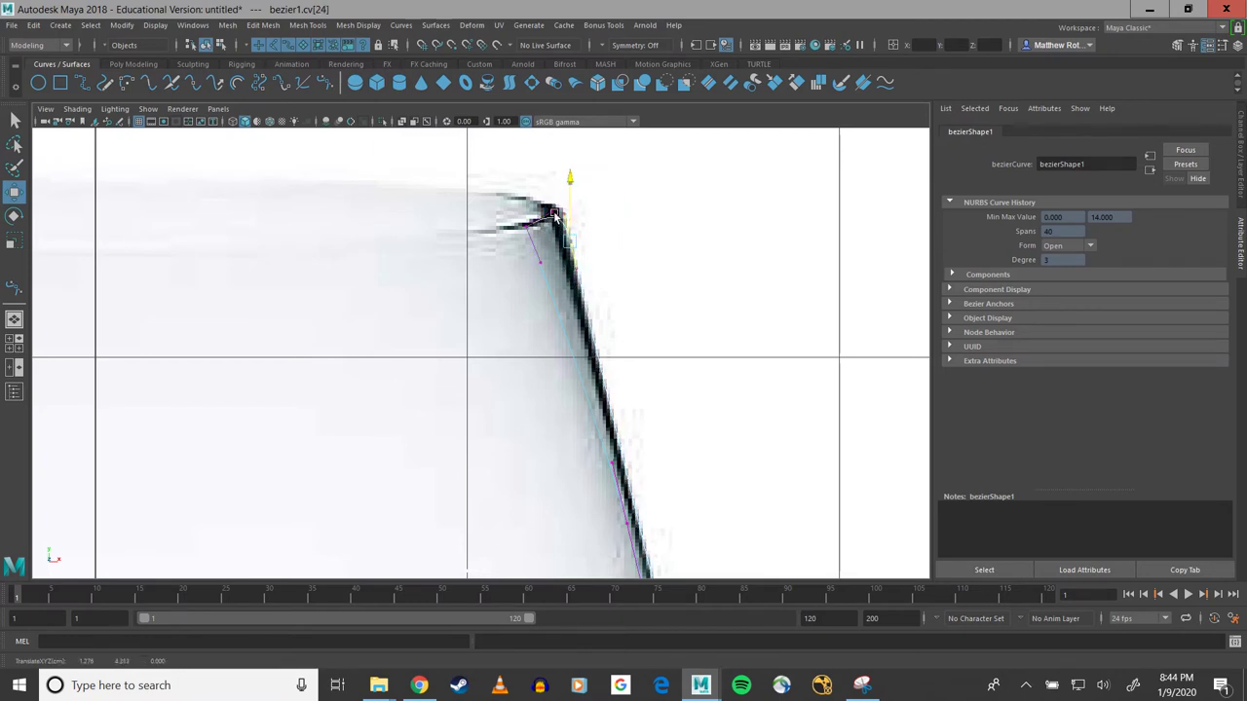
# Step: Show the curve's control vertices and move the inner rim anchor up and outward, closer to the outer wall
pyautogui.click(617, 270)
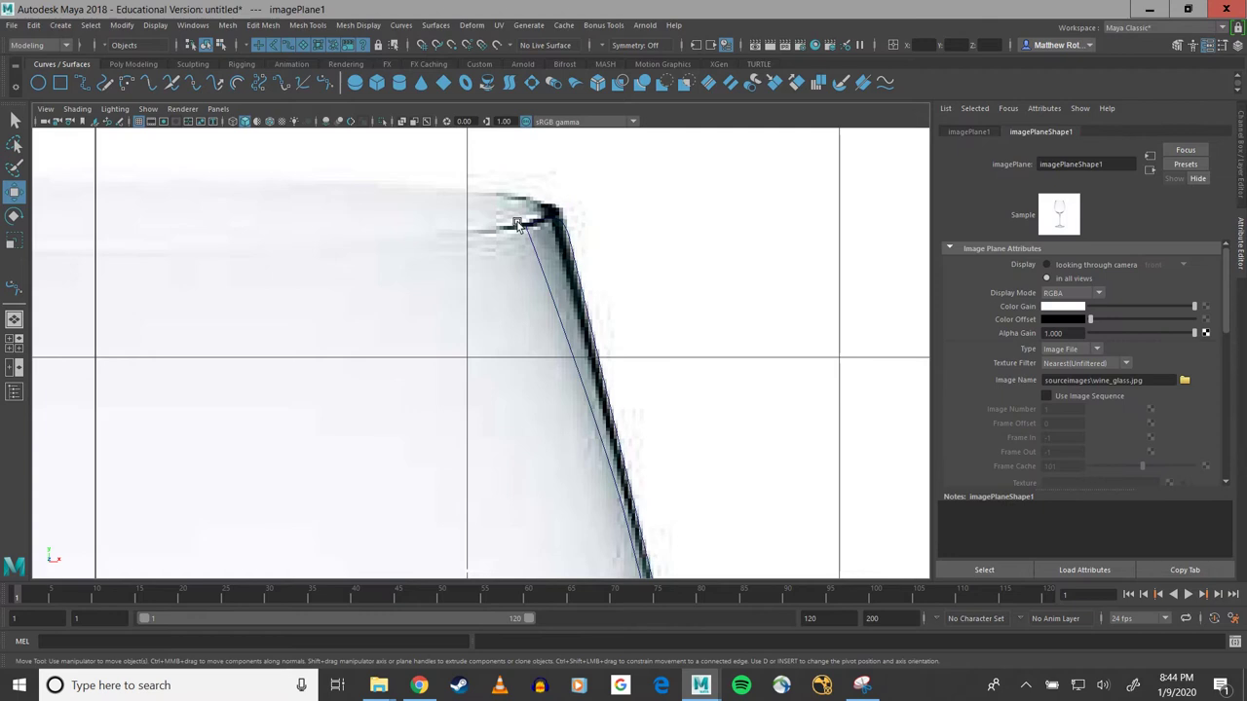
pyautogui.click(538, 255)
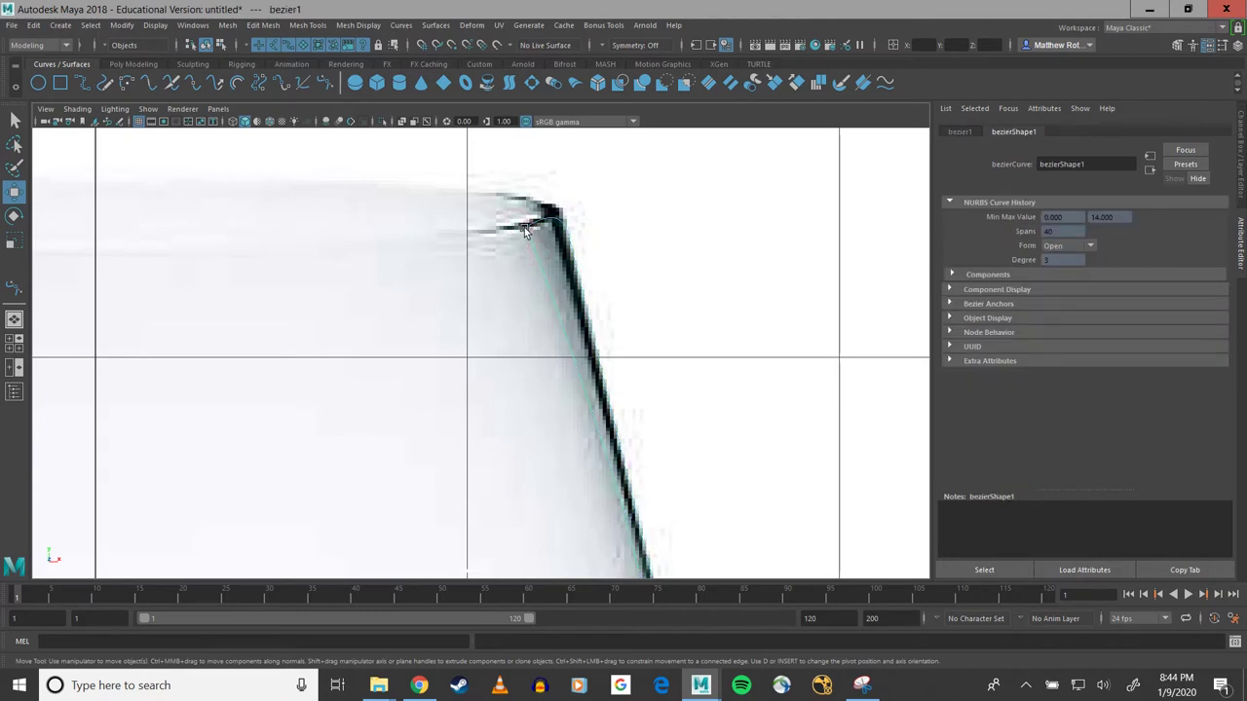
pyautogui.moveTo(526, 224); pyautogui.dragTo(488, 192, button='right')
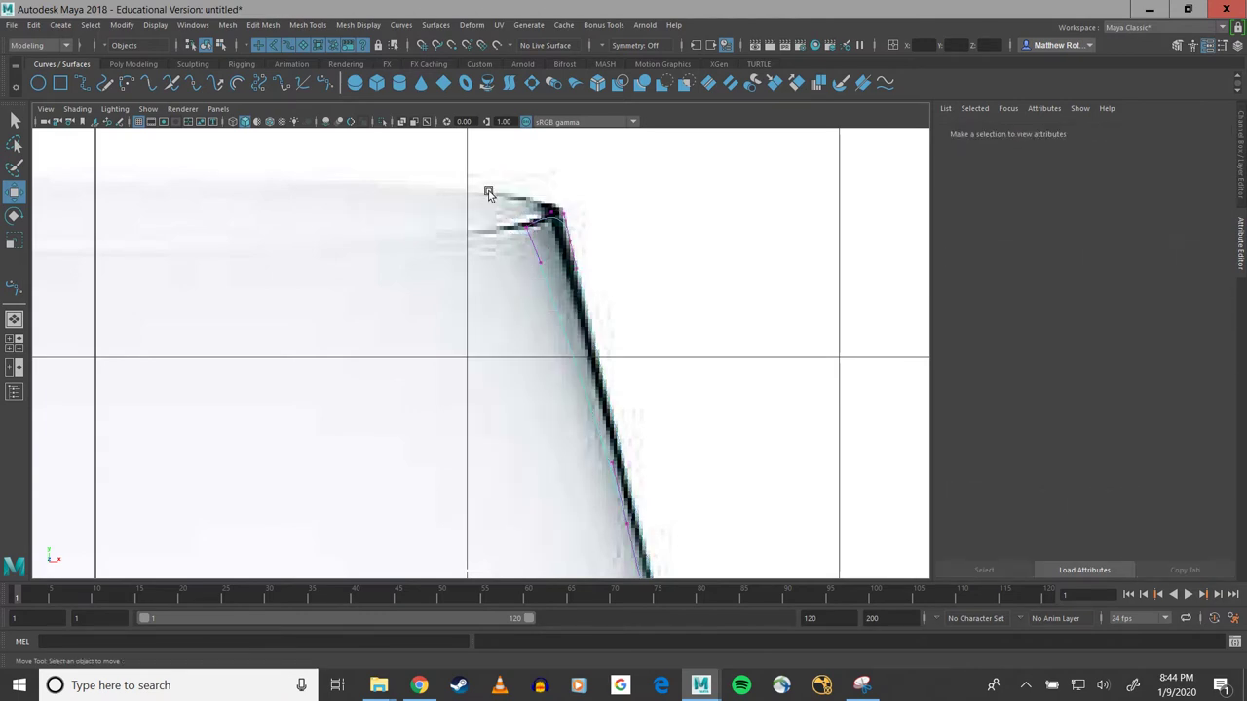
pyautogui.click(526, 228)
pyautogui.moveTo(526, 228); pyautogui.dragTo(545, 219)
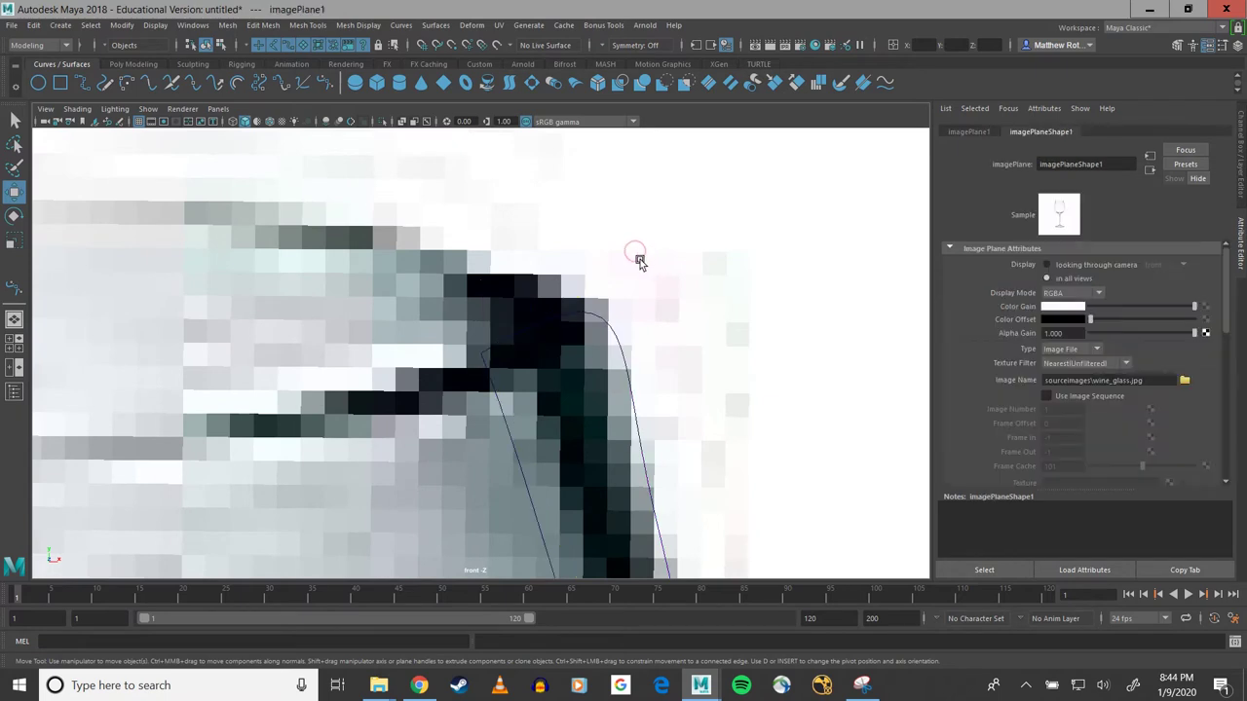
# Step: Pull the inner rim anchor's upper tangent handle down and inward until it is horizontal, rounding the lip
pyautogui.hotkey('ctrl', 'z')
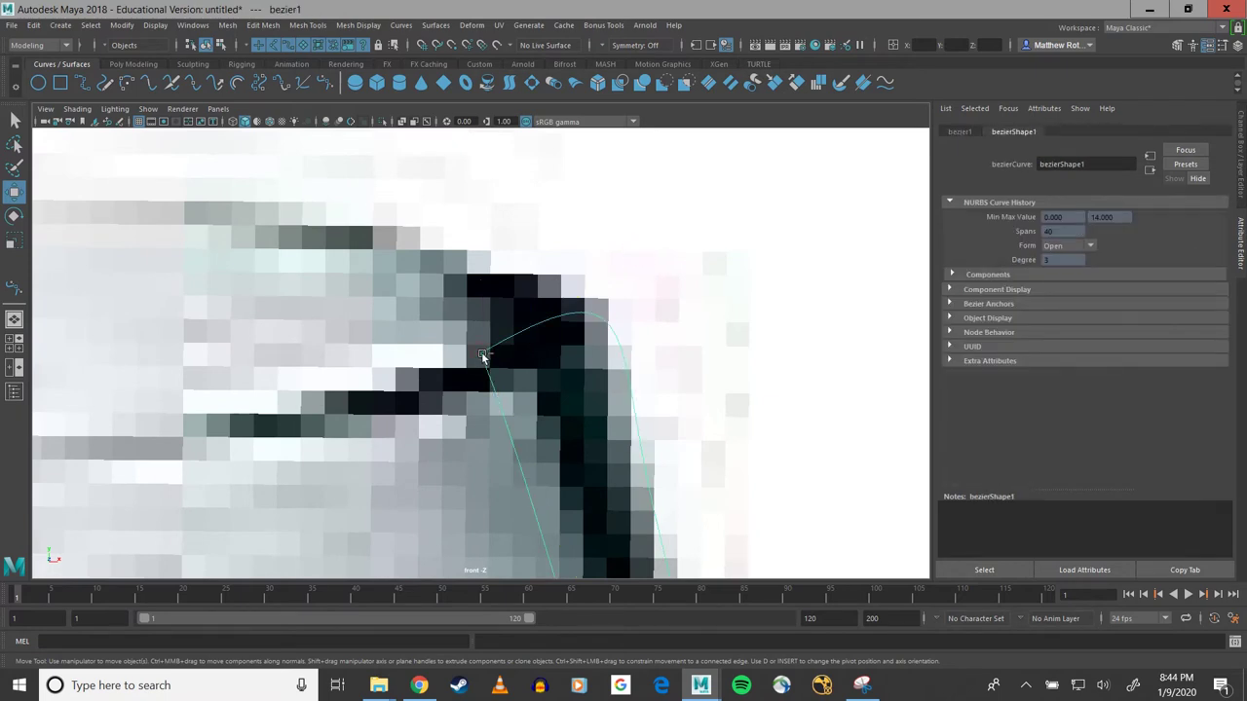
pyautogui.moveTo(632, 229); pyautogui.dragTo(663, 278)
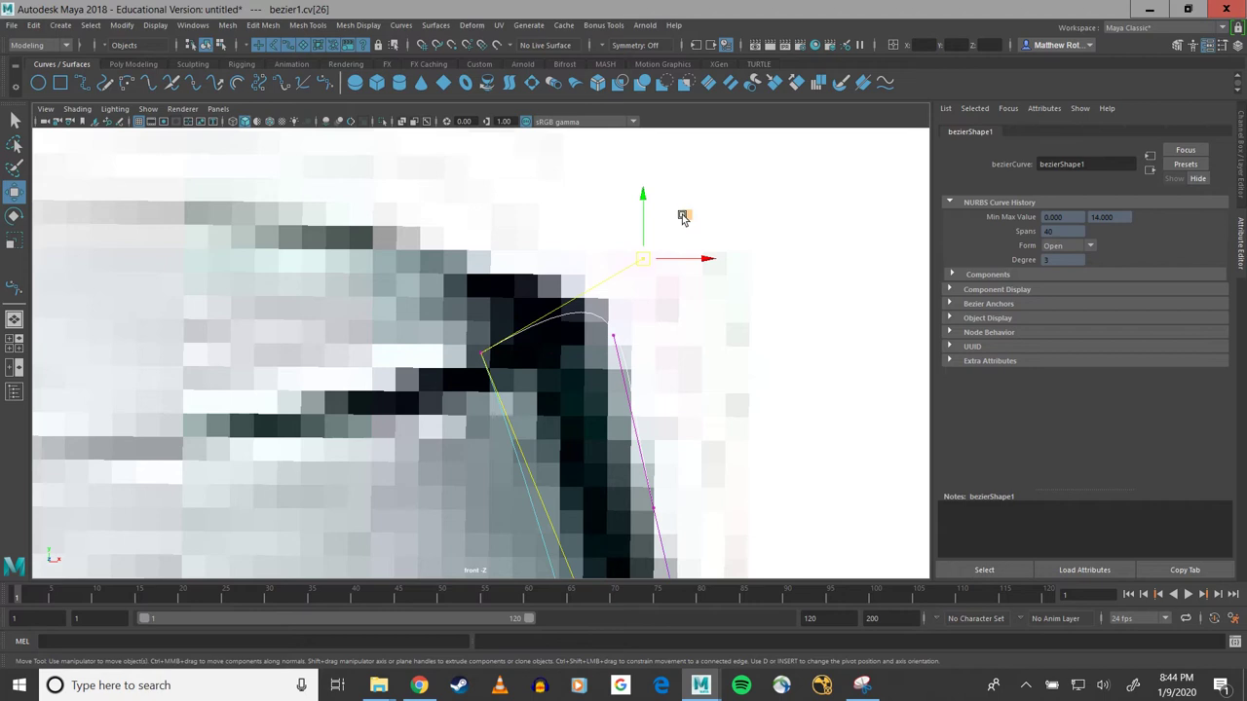
pyautogui.moveTo(684, 217); pyautogui.dragTo(611, 312)
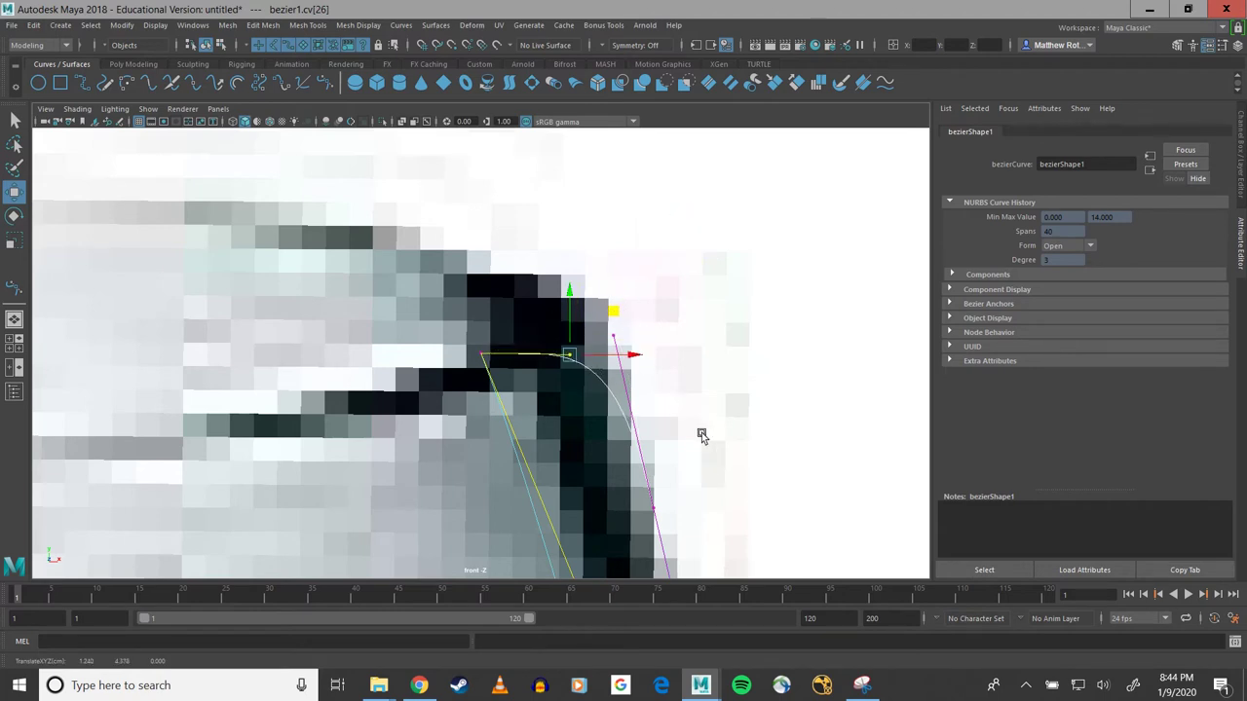
# Step: Raise the outer rim anchor of the profile curve straight up along the outer wall
pyautogui.keyDown('alt'); pyautogui.moveTo(701, 435); pyautogui.dragTo(663, 420, button='middle'); pyautogui.keyUp('alt')
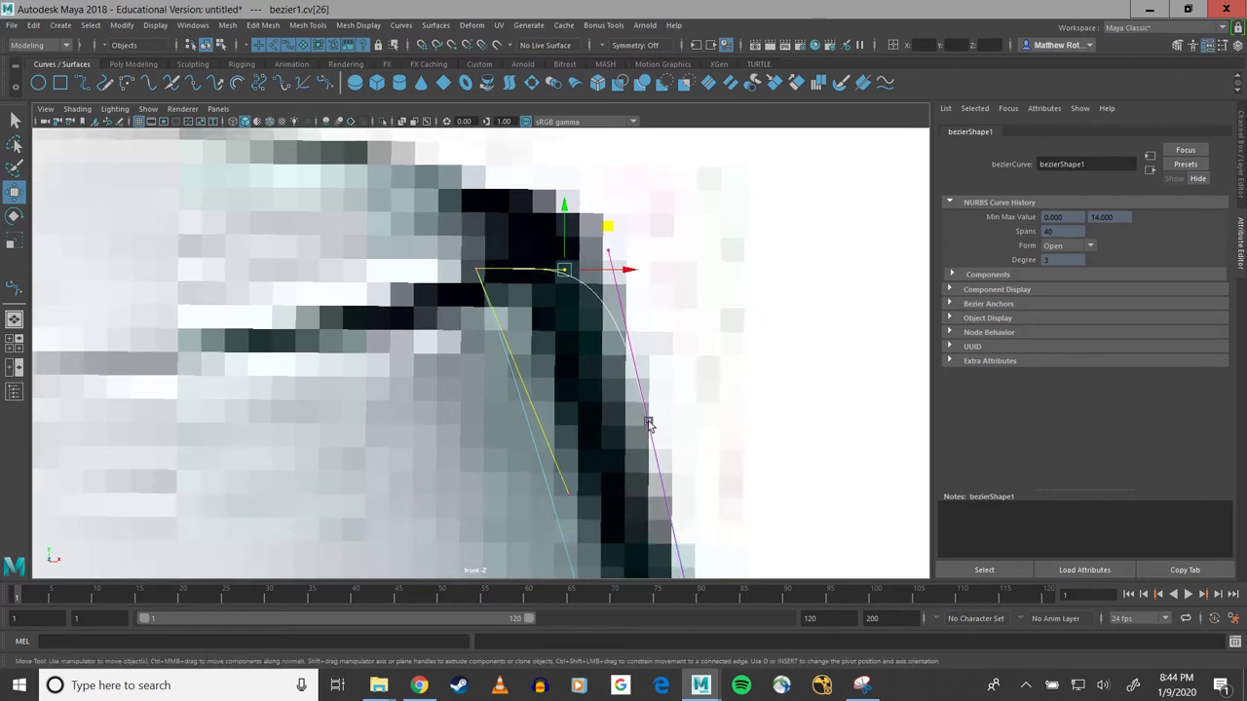
pyautogui.click(647, 424)
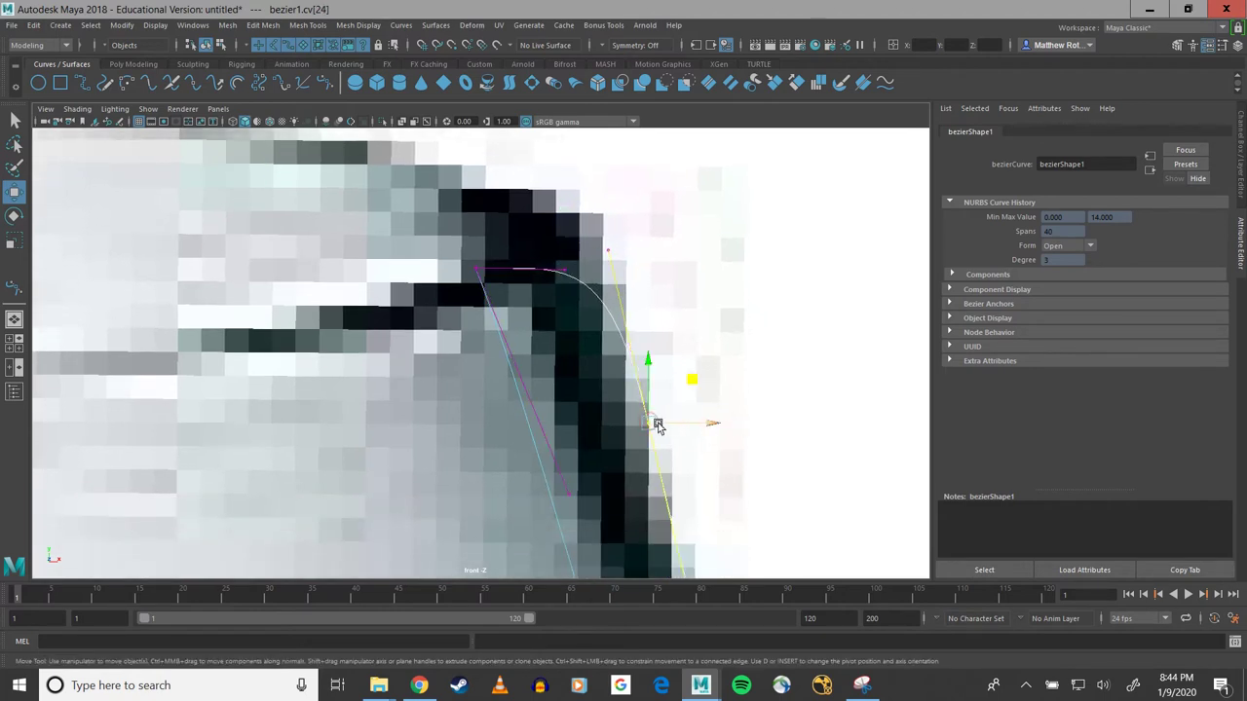
pyautogui.moveTo(640, 362); pyautogui.dragTo(611, 297)
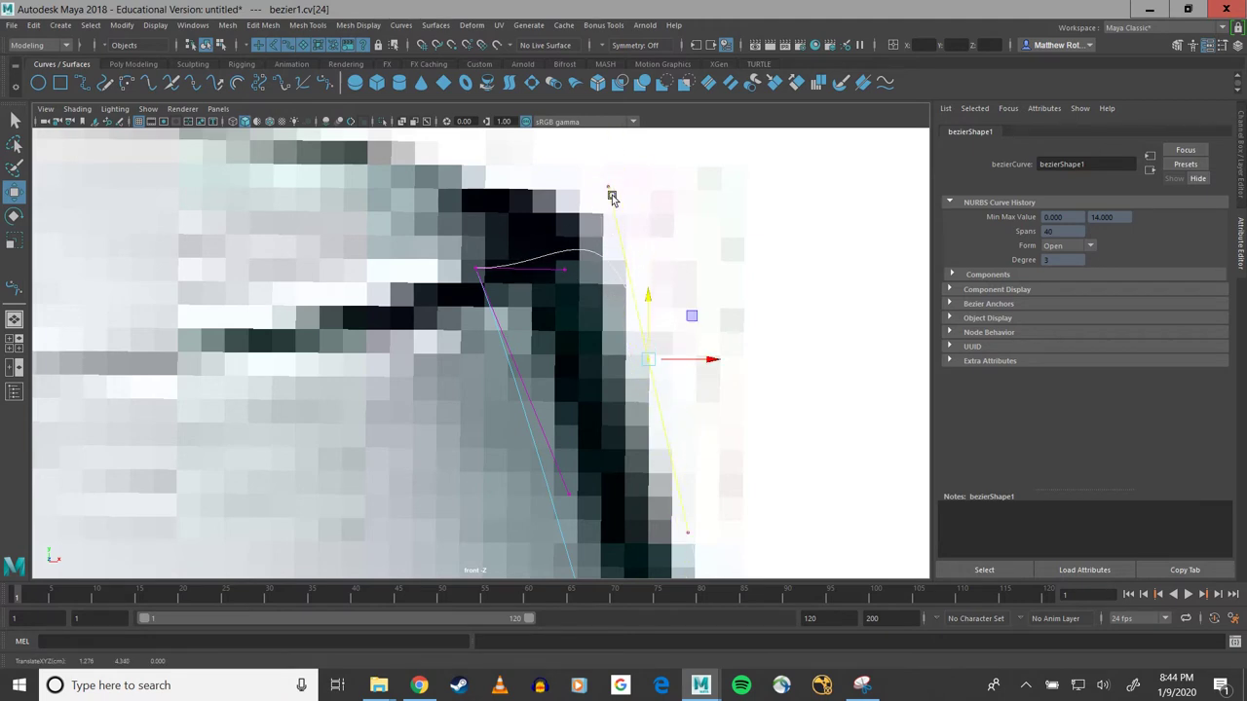
pyautogui.click(572, 308)
pyautogui.hotkey('ctrl', 'z')
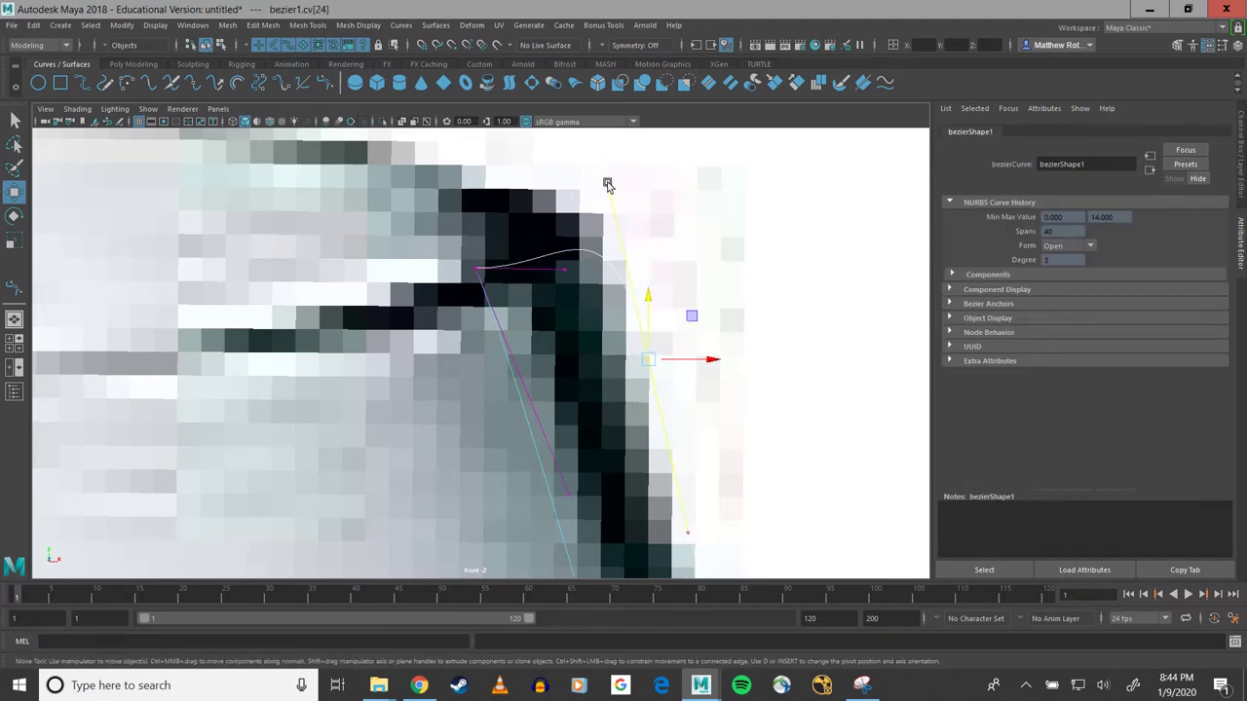
# Step: Swing the outer rim anchor's upper tangent handle down and inward until it is horizontal
pyautogui.click(606, 184)
pyautogui.hotkey('ctrl', 'z')
pyautogui.moveTo(590, 172); pyautogui.dragTo(640, 227)
pyautogui.moveTo(647, 143); pyautogui.dragTo(631, 328)
pyautogui.press('q')
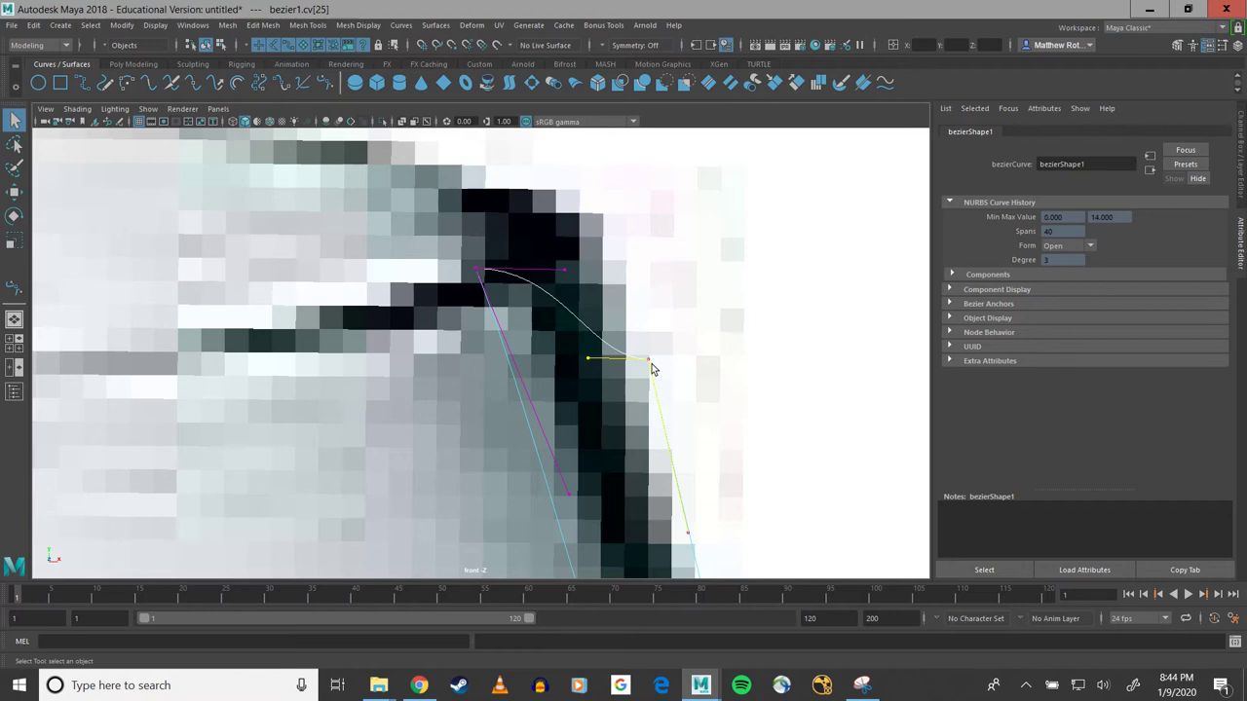
# Step: Move the outer rim anchor up and inward until it is nearly level with the inner rim anchor
pyautogui.press('w')
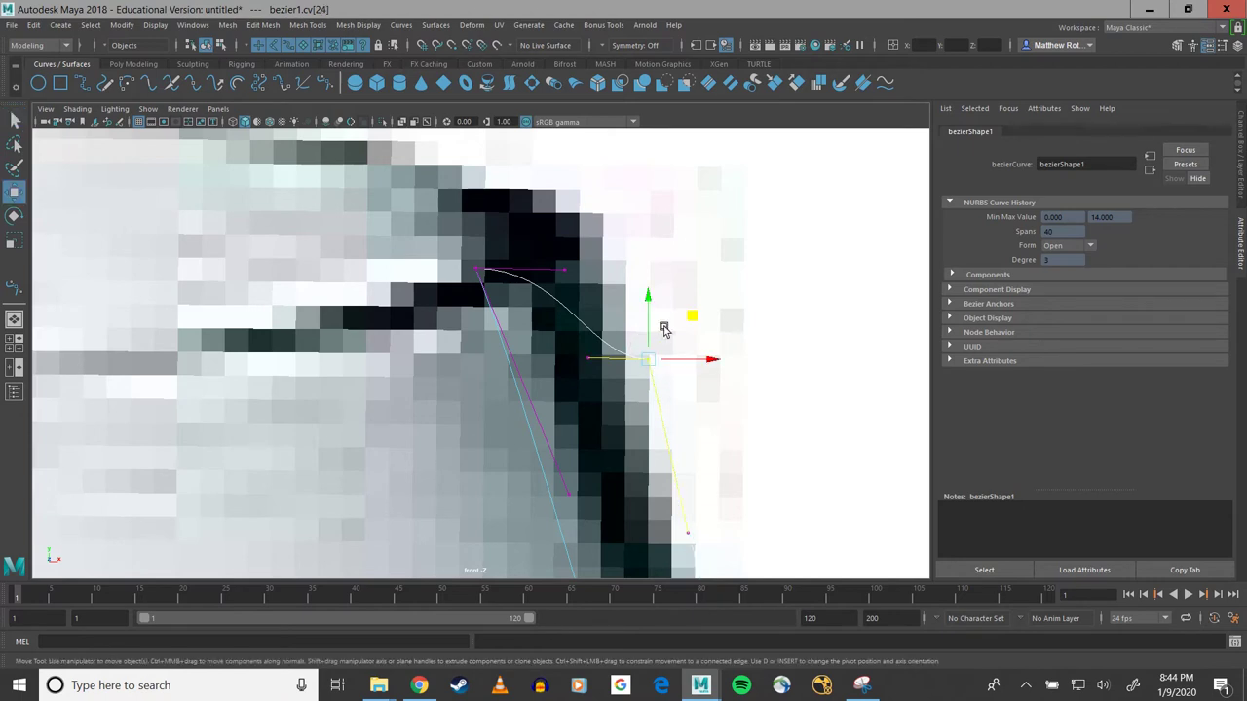
pyautogui.moveTo(663, 325); pyautogui.dragTo(664, 228)
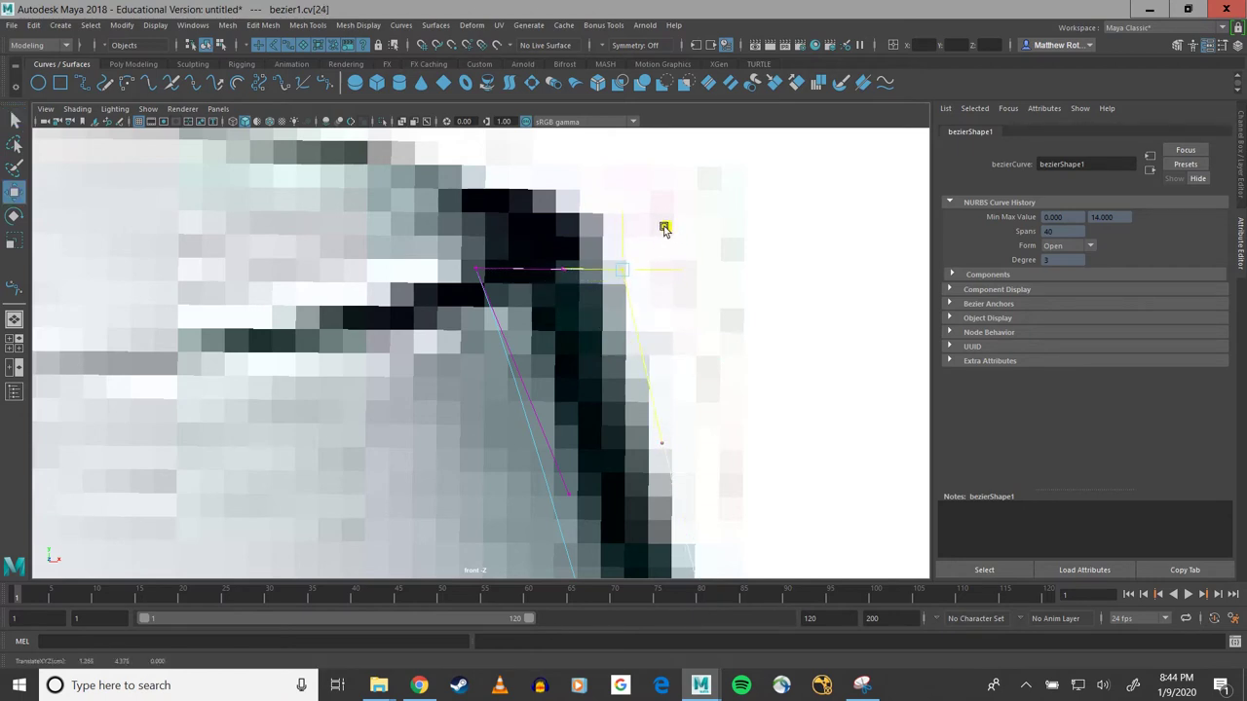
pyautogui.scroll(-10, 665, 236)
pyautogui.scroll(10, 508, 366)
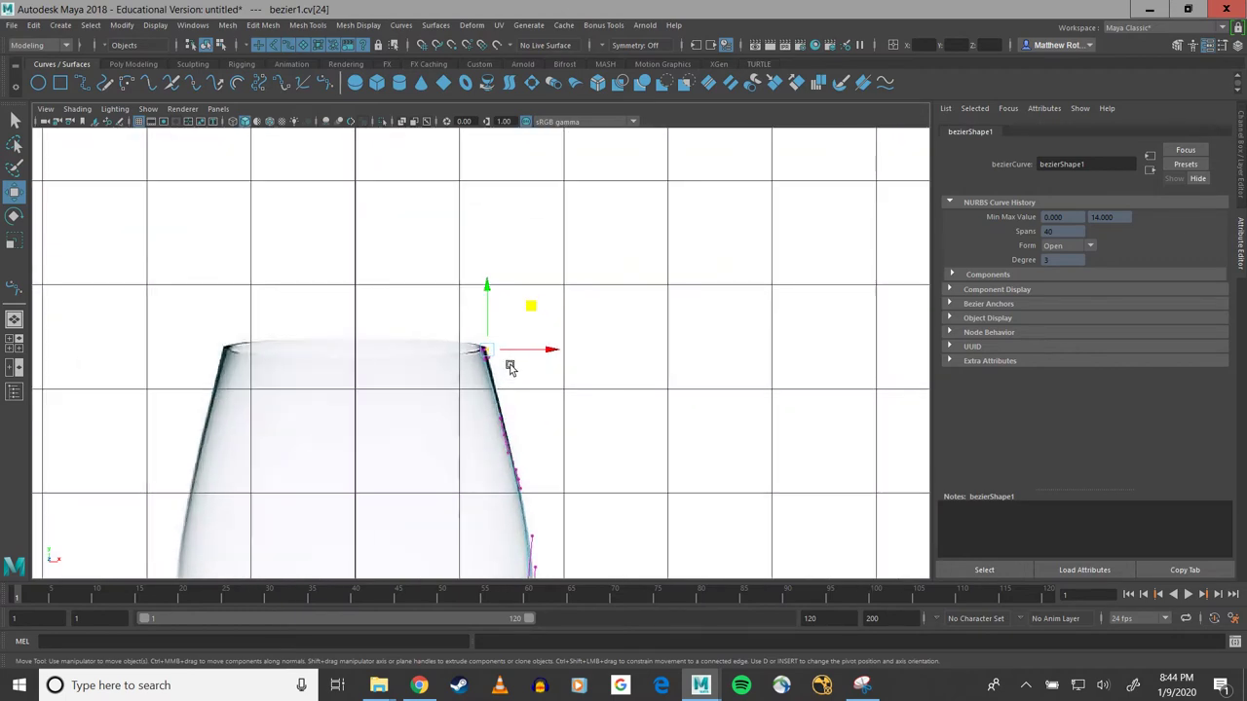
pyautogui.scroll(3, 509, 378)
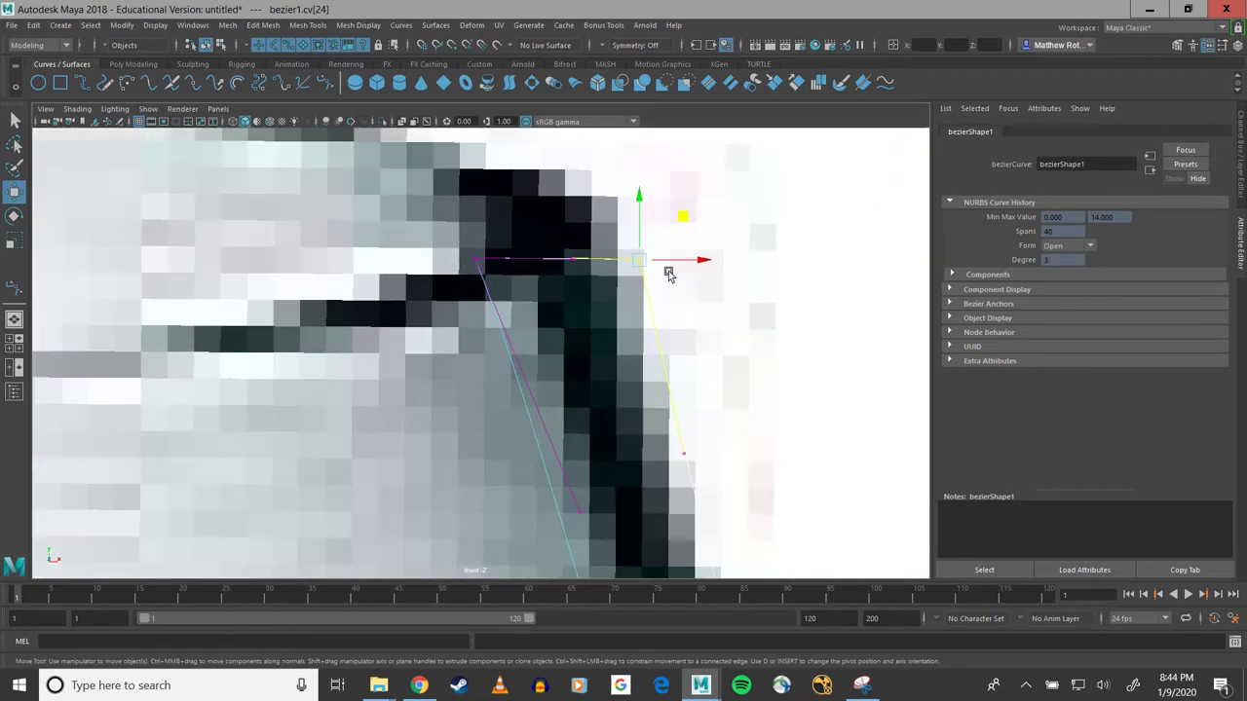
pyautogui.moveTo(684, 218); pyautogui.dragTo(683, 223, button='middle')
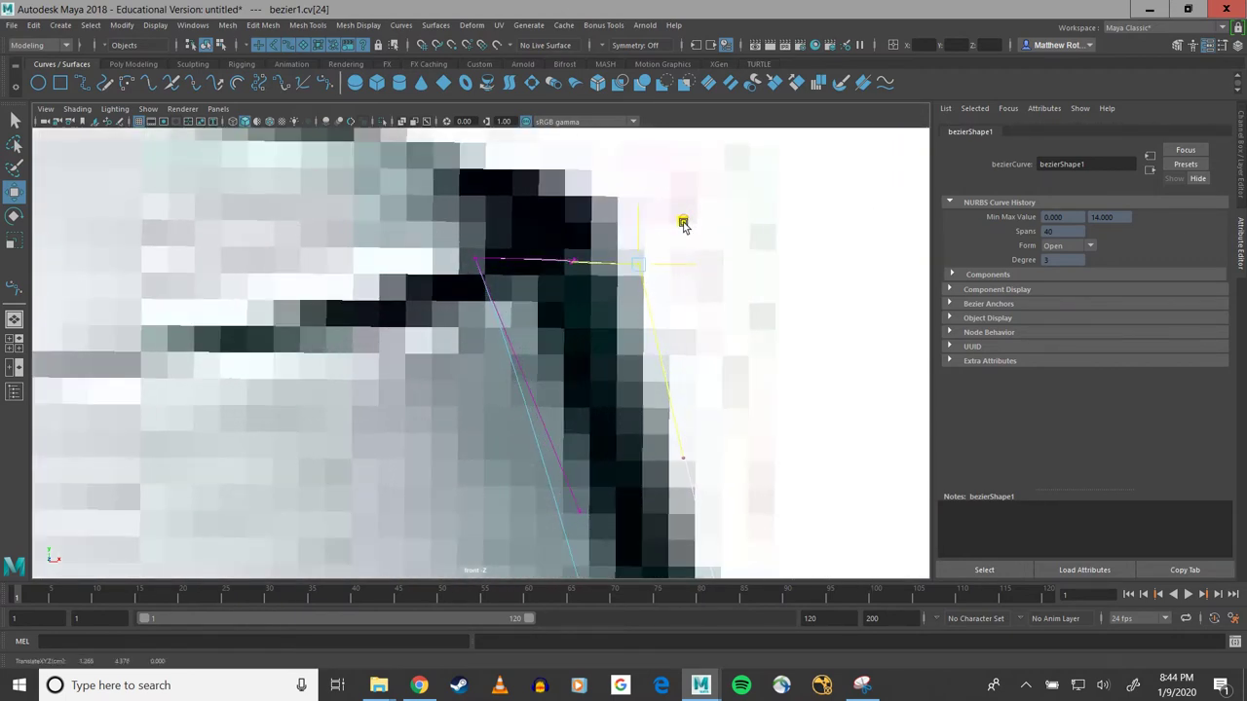
# Step: Shift the outer rim anchor's inward handle slightly up and outward, and raise the inner rim anchor's horizontal handle, rounding the lip
pyautogui.click(578, 263)
pyautogui.moveTo(614, 227); pyautogui.dragTo(634, 214, button='middle')
pyautogui.click(475, 260)
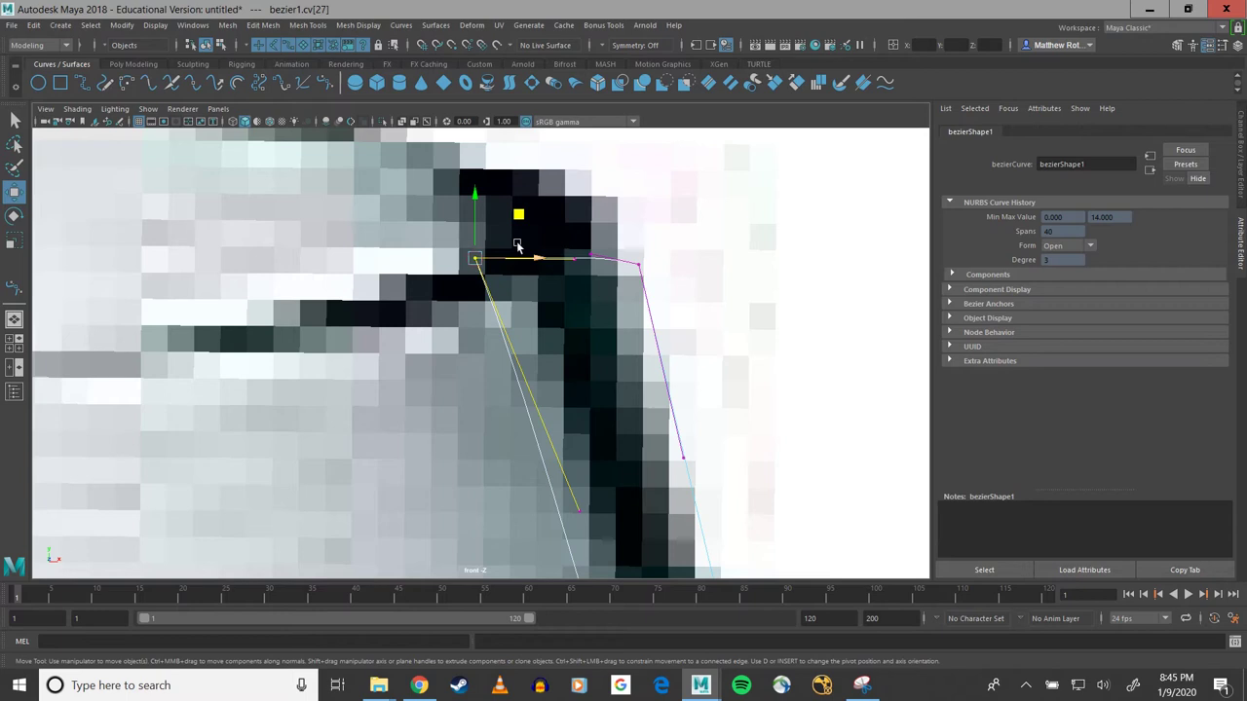
pyautogui.click(574, 257)
pyautogui.moveTo(574, 258); pyautogui.dragTo(571, 247)
pyautogui.click(492, 259)
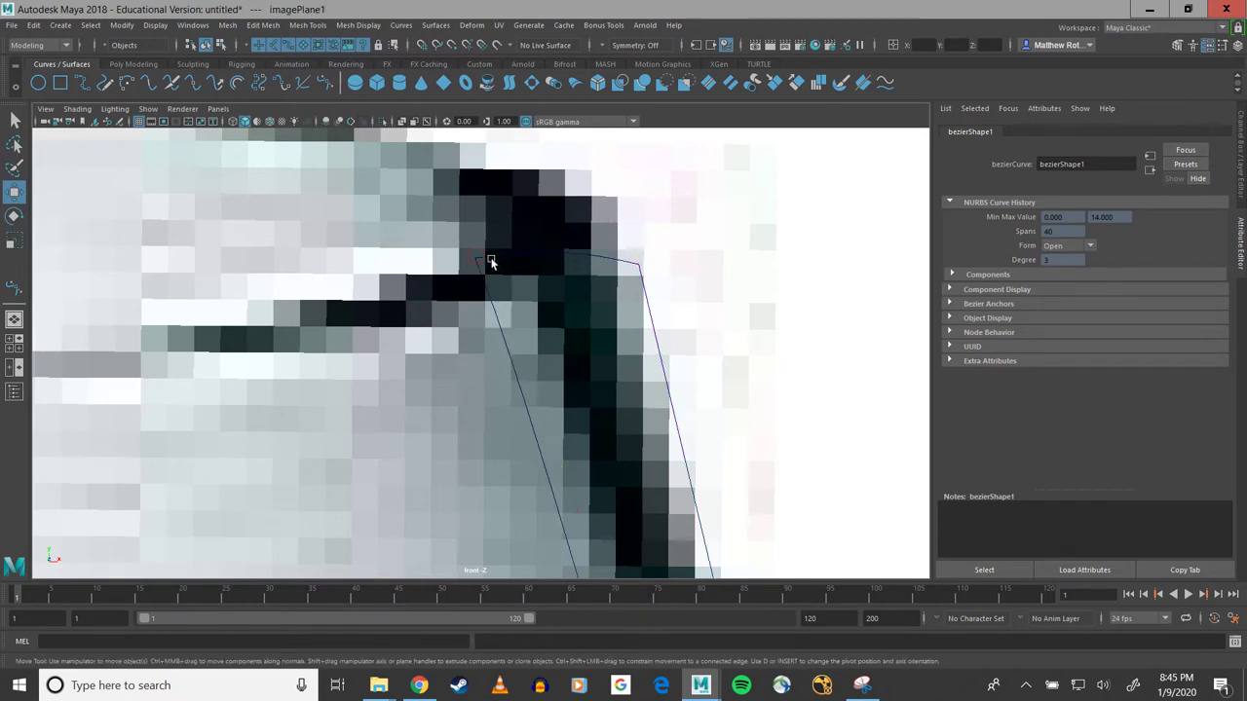
pyautogui.hotkey('ctrl', 'z')
# Step: Nudge the inner rim anchor slightly outward at the glass rim
pyautogui.press('f')
pyautogui.scroll(12, 532, 425)
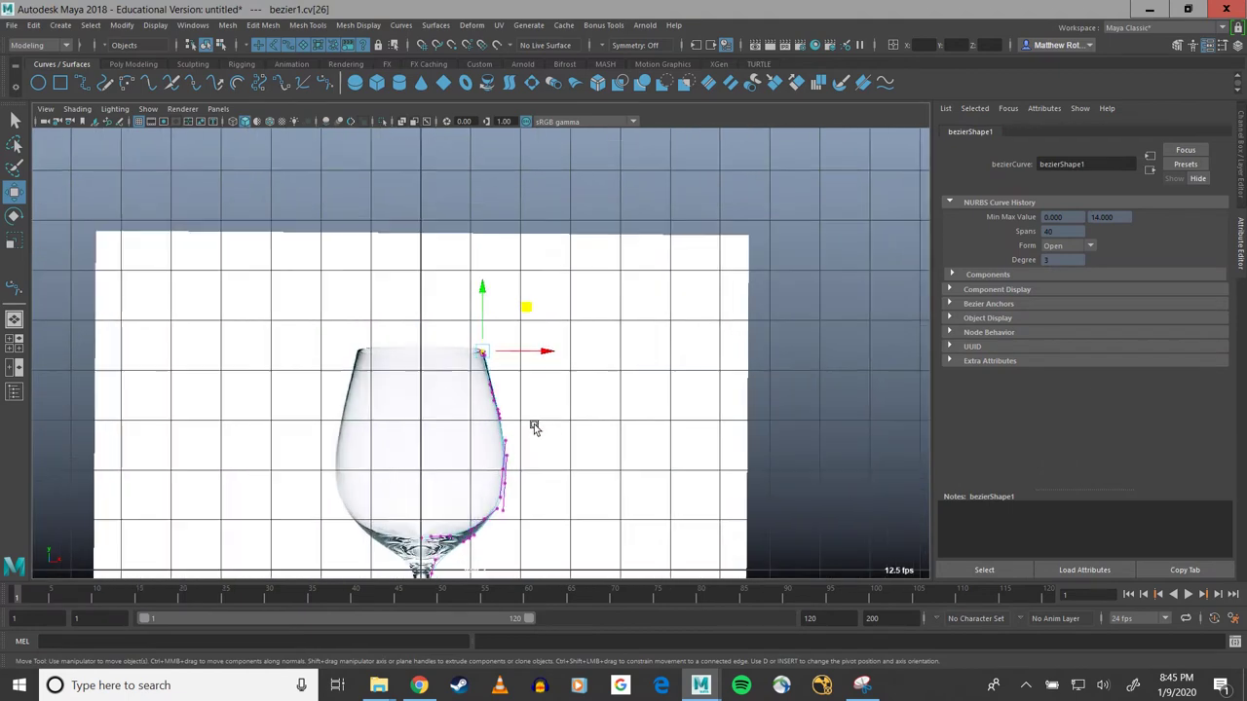
pyautogui.keyDown('alt'); pyautogui.moveTo(532, 426); pyautogui.dragTo(532, 295, button='middle'); pyautogui.keyUp('alt')
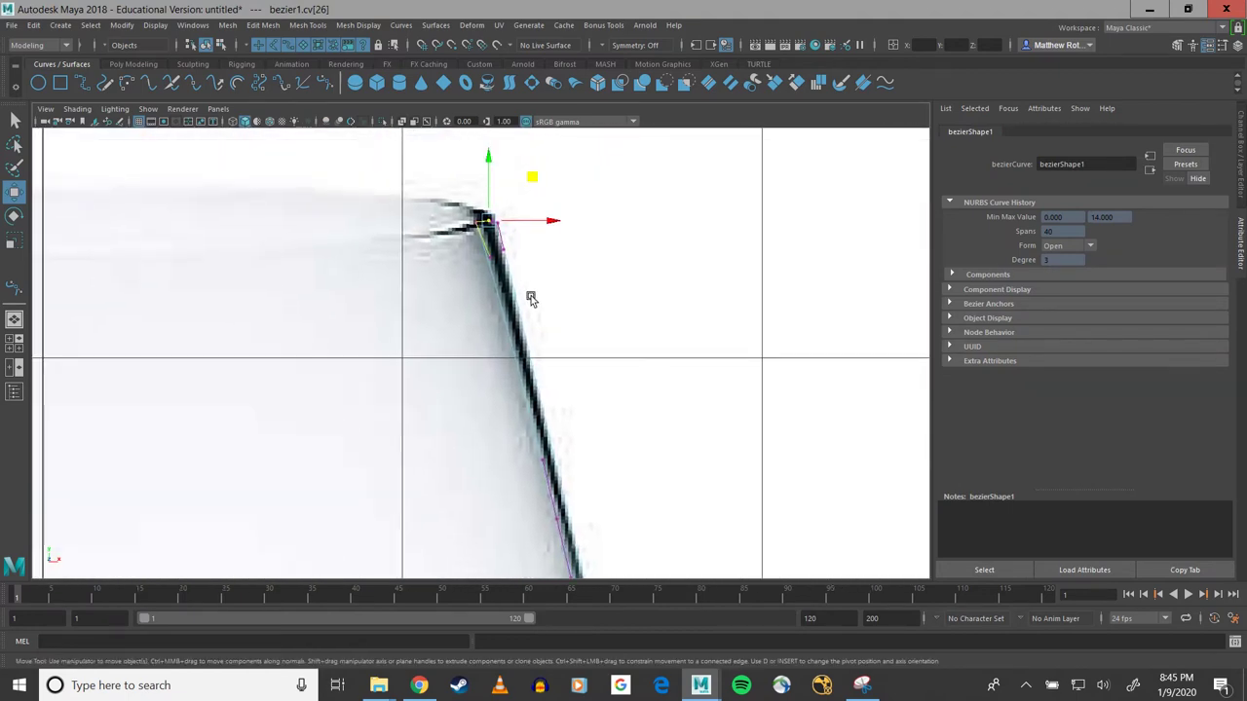
pyautogui.scroll(7, 481, 241)
pyautogui.keyDown('alt'); pyautogui.moveTo(476, 209); pyautogui.dragTo(487, 328, button='middle'); pyautogui.keyUp('alt')
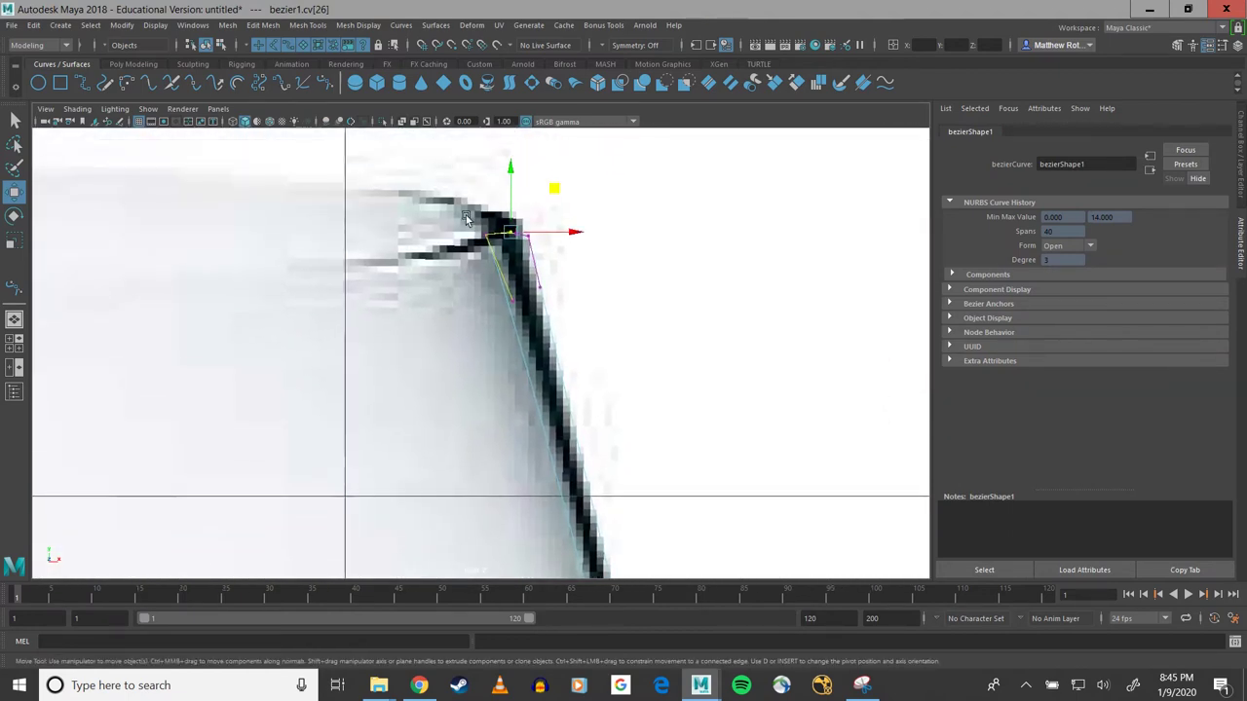
pyautogui.click(492, 246)
pyautogui.moveTo(533, 195); pyautogui.dragTo(537, 194)
# Step: Break the anchor tangents of the inner wall's anchor at the widest part of the bowl
pyautogui.scroll(-7, 594, 351)
pyautogui.keyDown('alt'); pyautogui.moveTo(591, 472); pyautogui.dragTo(553, 267, button='middle'); pyautogui.keyUp('alt')
pyautogui.scroll(5, 518, 303)
pyautogui.scroll(4, 529, 323)
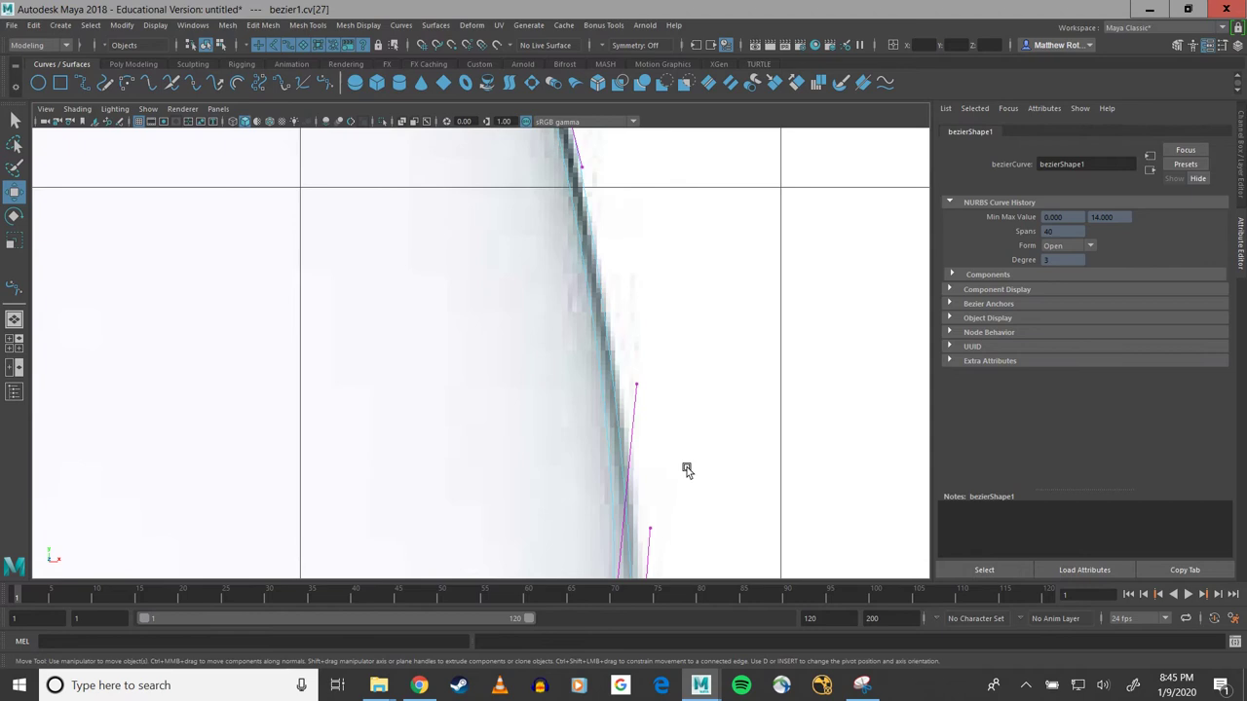
pyautogui.keyDown('alt'); pyautogui.moveTo(696, 474); pyautogui.dragTo(677, 236, button='middle'); pyautogui.keyUp('alt')
pyautogui.keyDown('alt'); pyautogui.moveTo(678, 396); pyautogui.dragTo(670, 230, button='middle'); pyautogui.keyUp('alt')
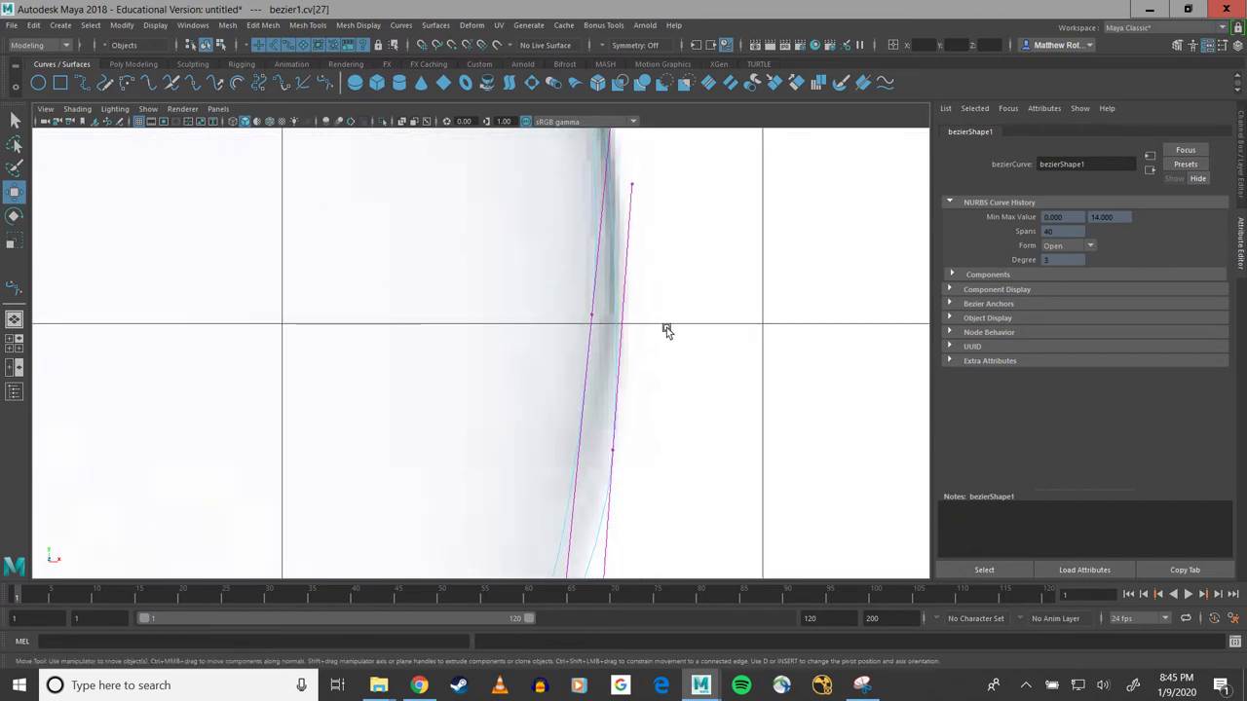
pyautogui.keyDown('alt'); pyautogui.moveTo(673, 356); pyautogui.dragTo(691, 142, button='middle'); pyautogui.keyUp('alt')
pyautogui.keyDown('alt'); pyautogui.moveTo(653, 224); pyautogui.dragTo(616, 411, button='middle'); pyautogui.keyUp('alt')
pyautogui.click(597, 351)
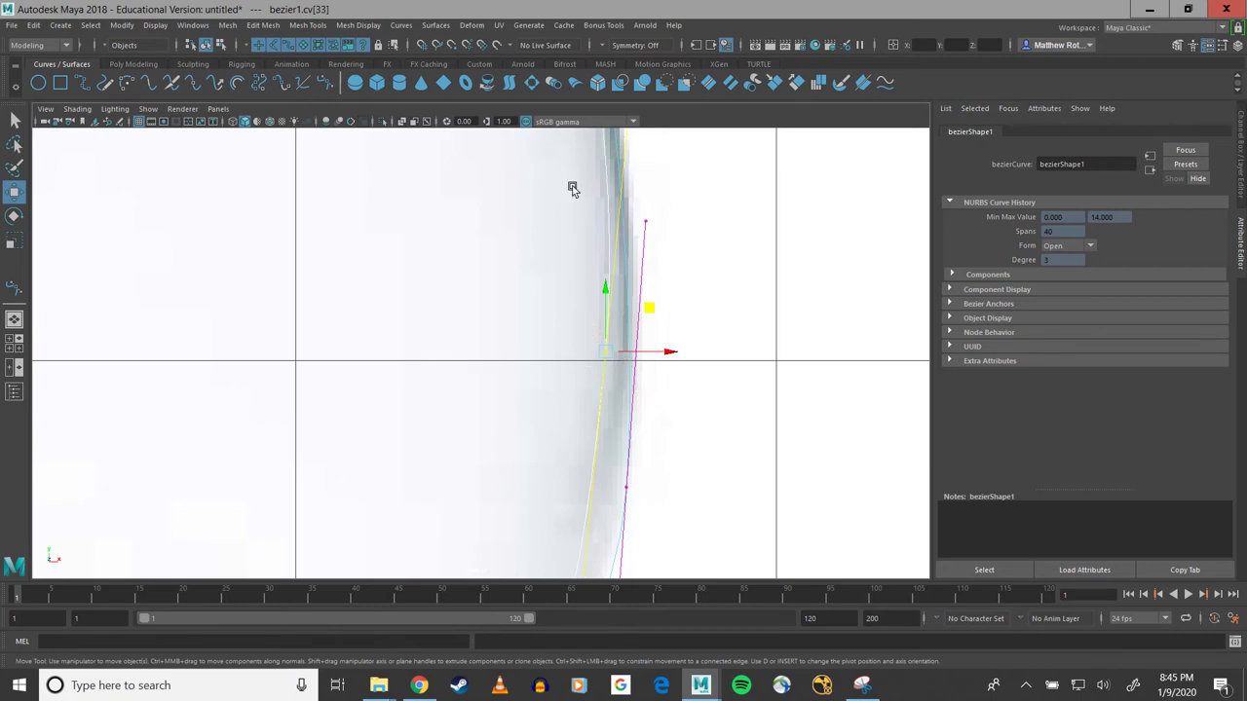
pyautogui.click(400, 25)
pyautogui.moveTo(491, 417)
pyautogui.moveTo(590, 438)
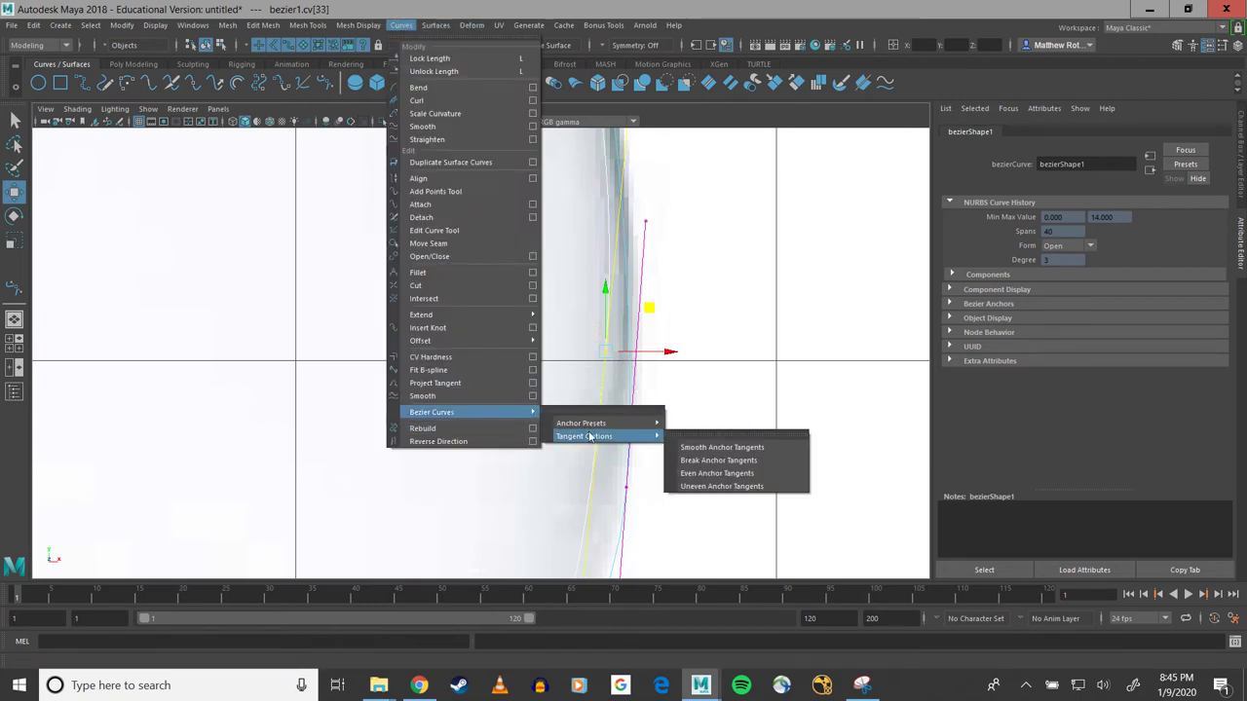
pyautogui.click(718, 461)
# Step: Swing the lower tangent handle of the inner wall's widest anchor outward and shorten it, bringing the lower inner wall closer to the outer wall
pyautogui.keyDown('alt'); pyautogui.moveTo(714, 462); pyautogui.dragTo(742, 207, button='middle'); pyautogui.keyUp('alt')
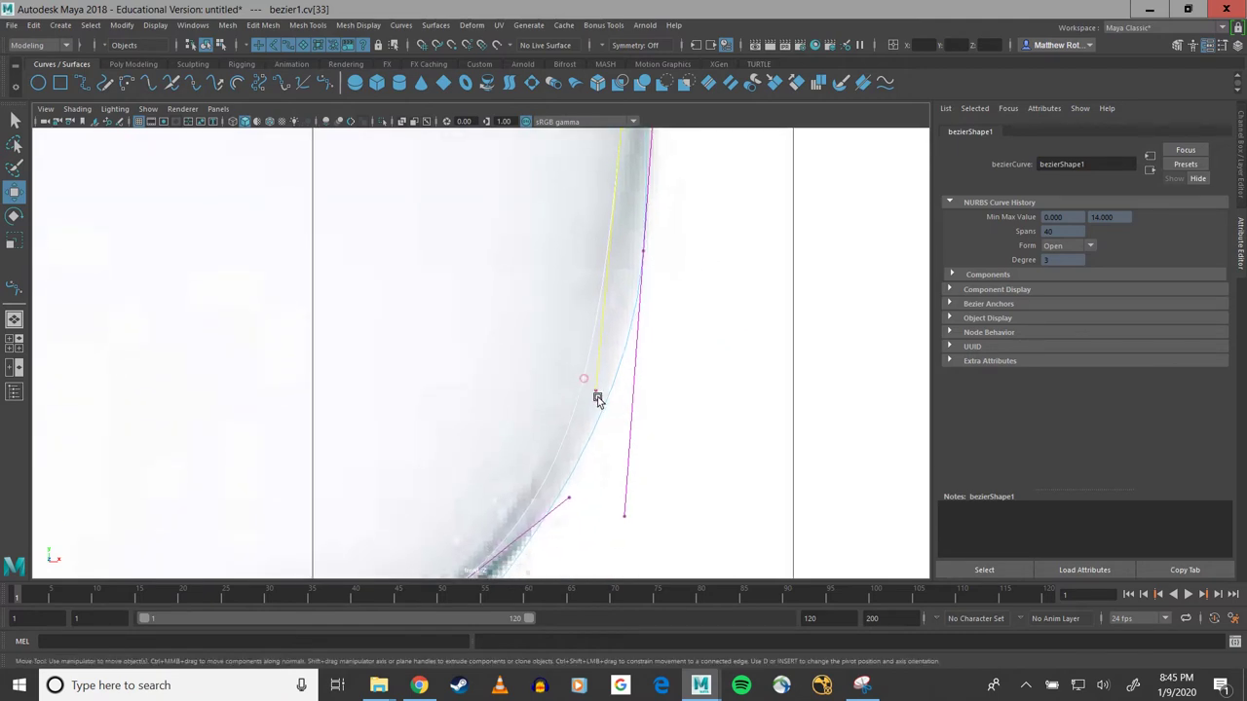
pyautogui.moveTo(597, 398); pyautogui.dragTo(601, 403)
pyautogui.moveTo(642, 351); pyautogui.dragTo(659, 382)
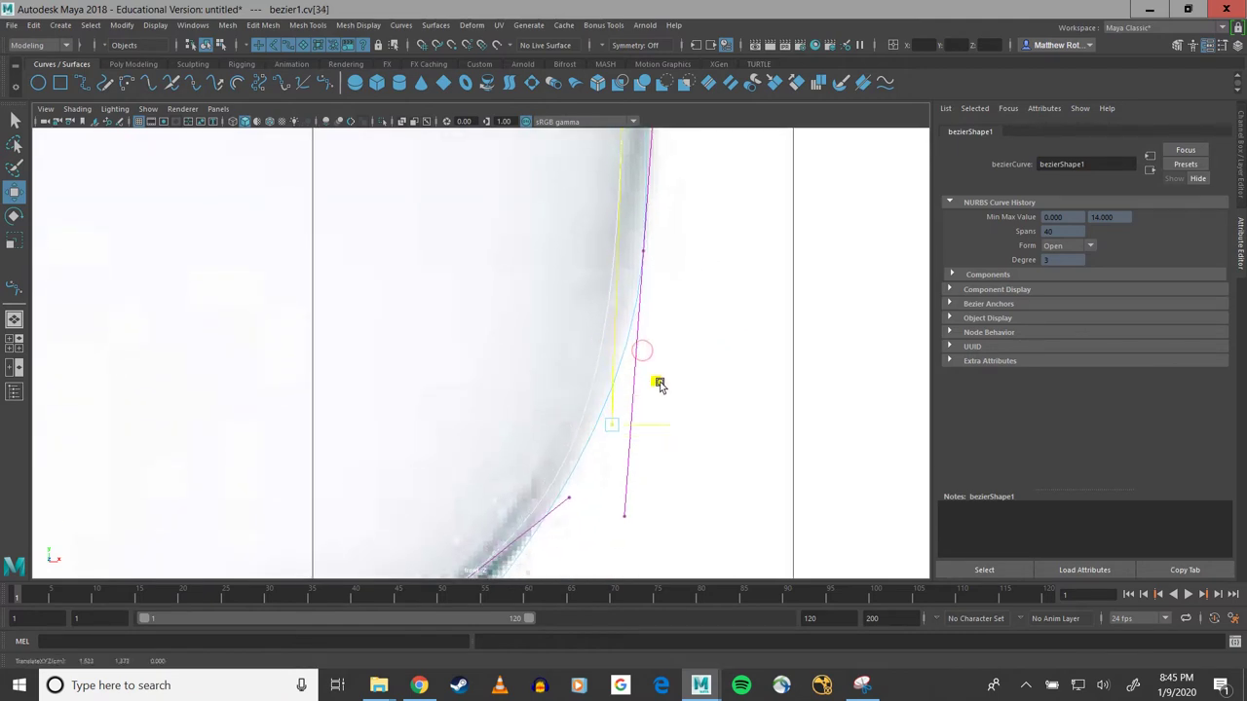
pyautogui.moveTo(659, 385); pyautogui.dragTo(693, 284, button='middle')
# Step: Shift the inner wall's anchor at the bowl's widest part outward and adjust its upper tangent handle slightly outward, thinning the wall
pyautogui.keyDown('alt'); pyautogui.moveTo(678, 217); pyautogui.dragTo(682, 459, button='middle'); pyautogui.keyUp('alt')
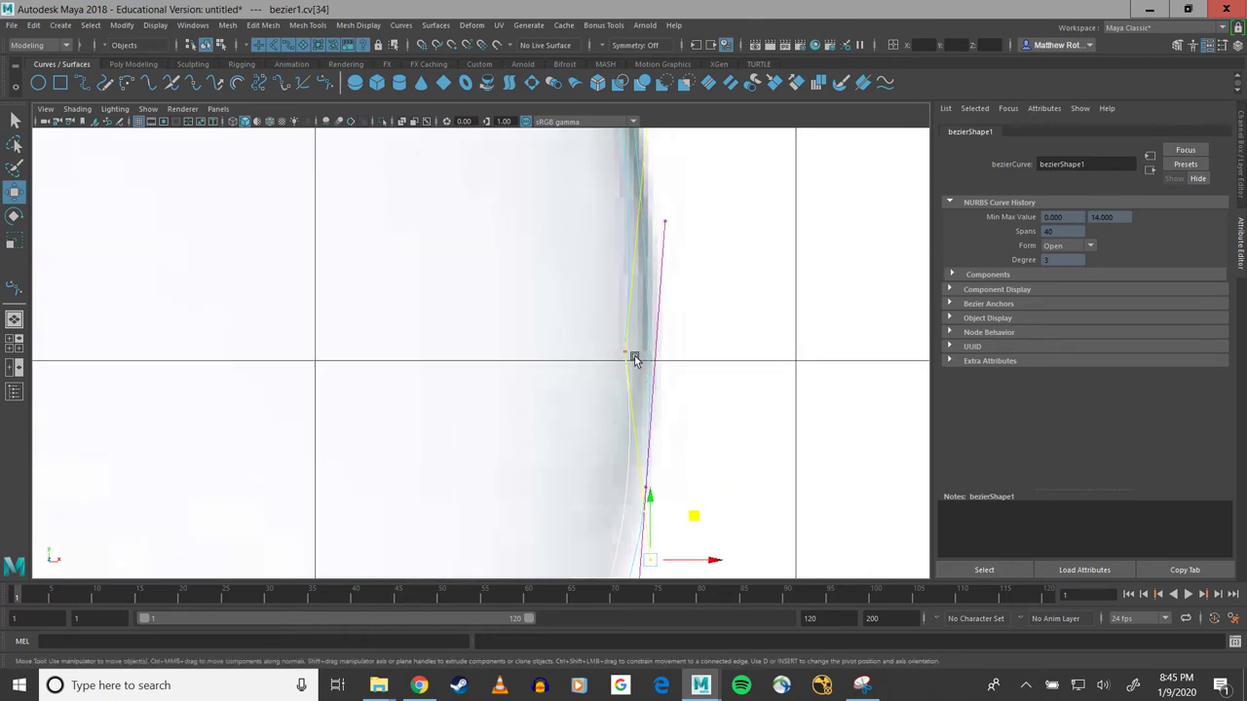
pyautogui.keyDown('alt'); pyautogui.moveTo(681, 193); pyautogui.dragTo(703, 290, button='middle'); pyautogui.keyUp('alt')
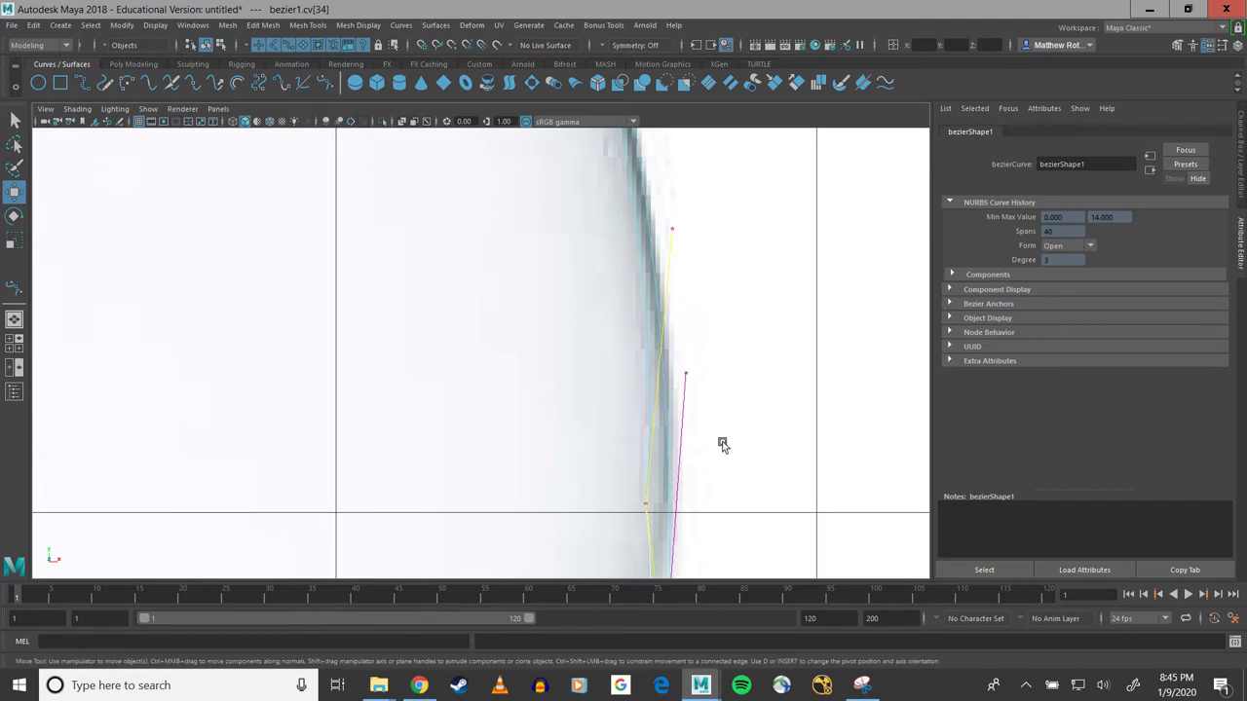
pyautogui.click(646, 506)
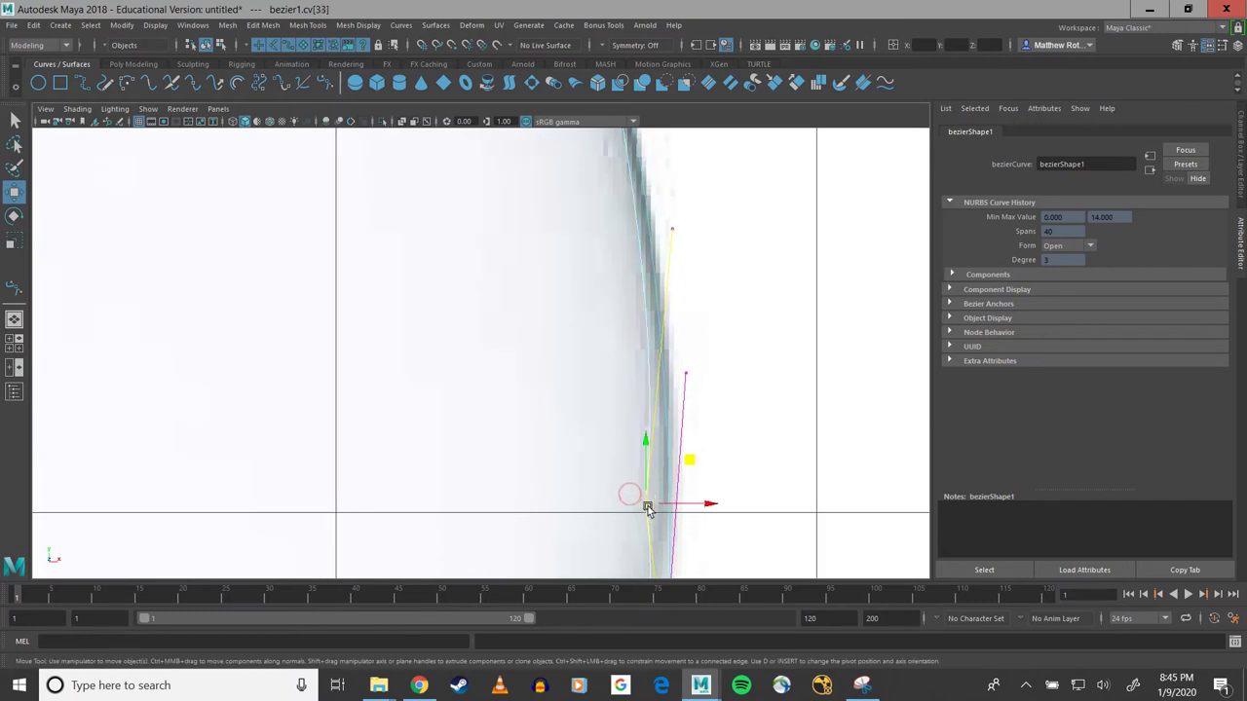
pyautogui.moveTo(681, 502); pyautogui.dragTo(693, 504)
pyautogui.moveTo(678, 204); pyautogui.dragTo(717, 258)
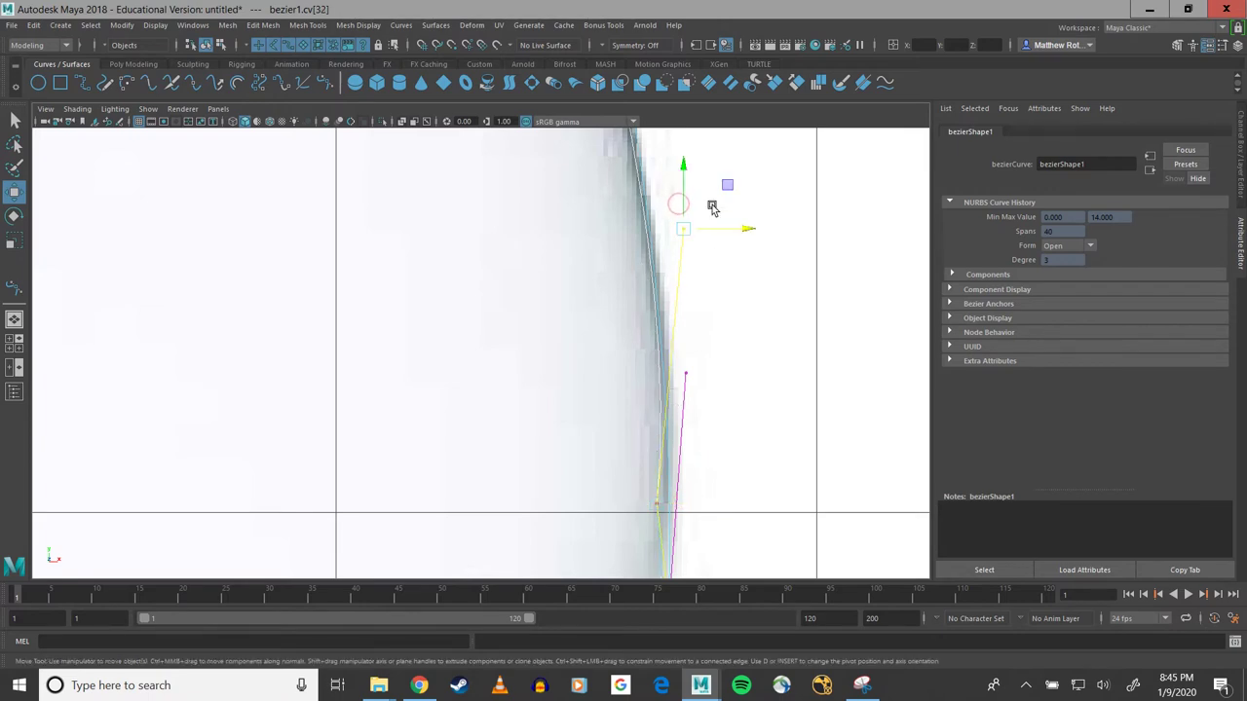
pyautogui.moveTo(727, 184); pyautogui.dragTo(717, 181)
# Step: Move the inner wall's anchor on the bowl's lower bend down and inward to follow the edge in the reference image
pyautogui.scroll(-10, 729, 459)
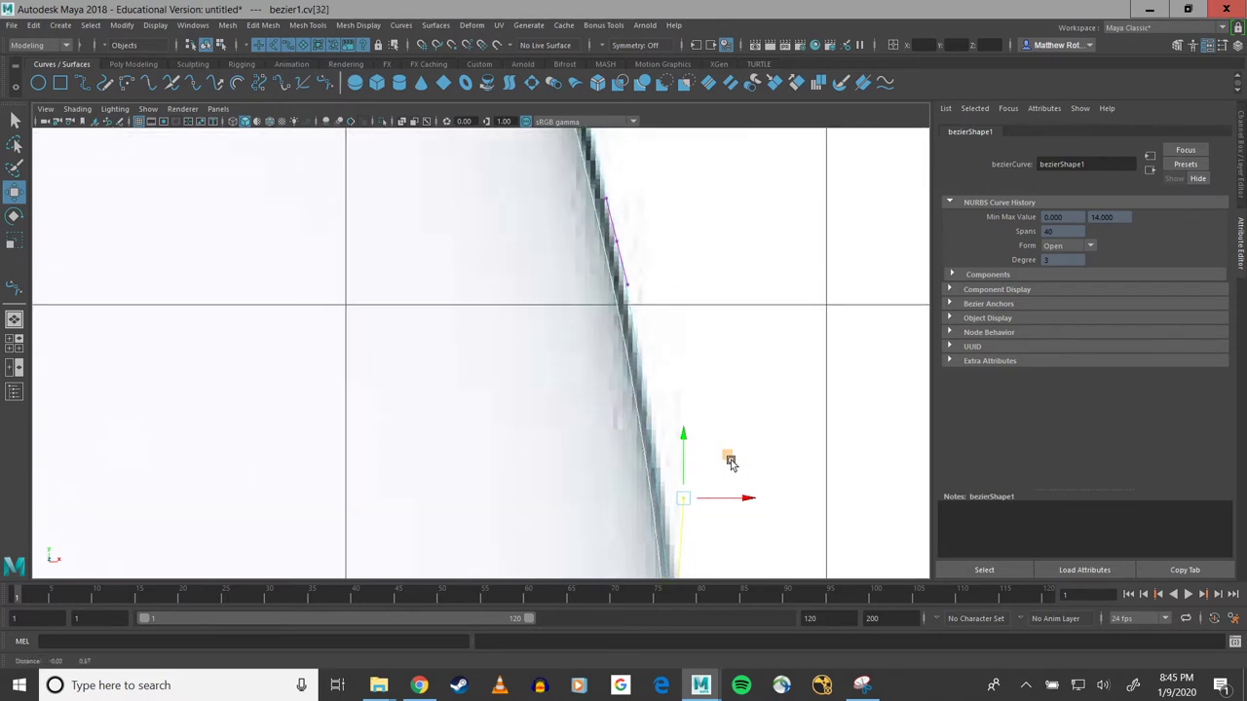
pyautogui.scroll(10, 551, 459)
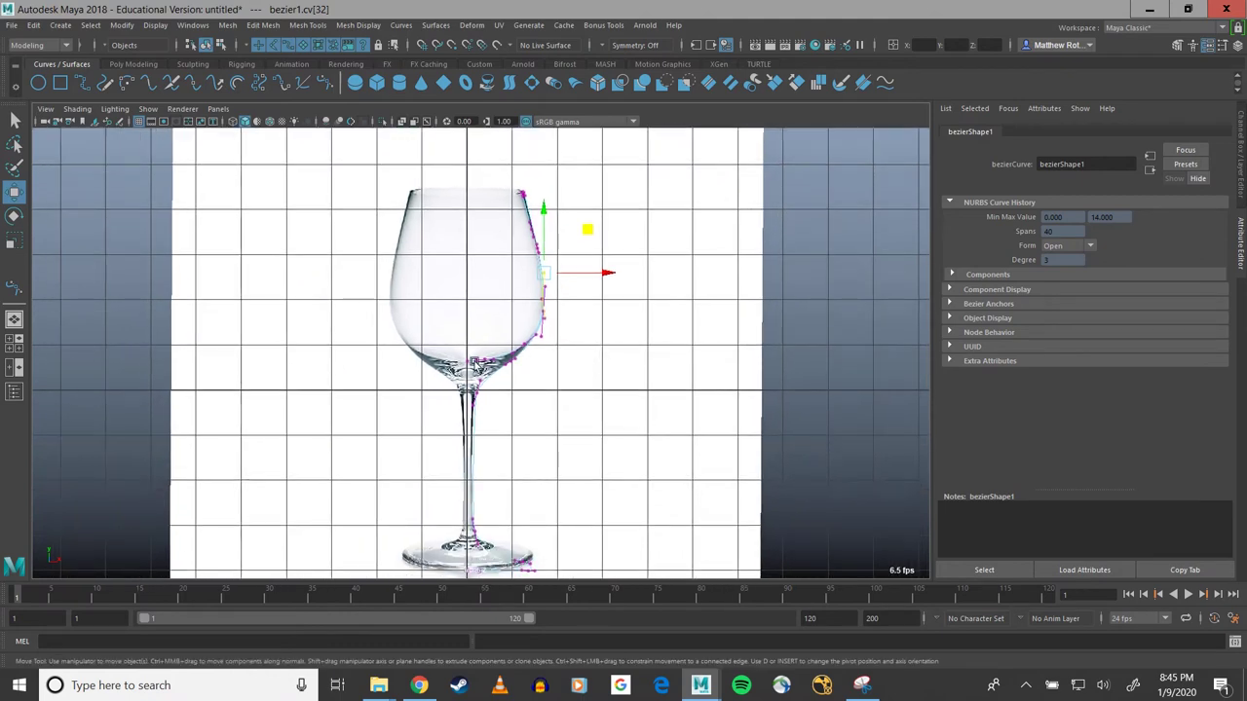
pyautogui.scroll(6, 572, 347)
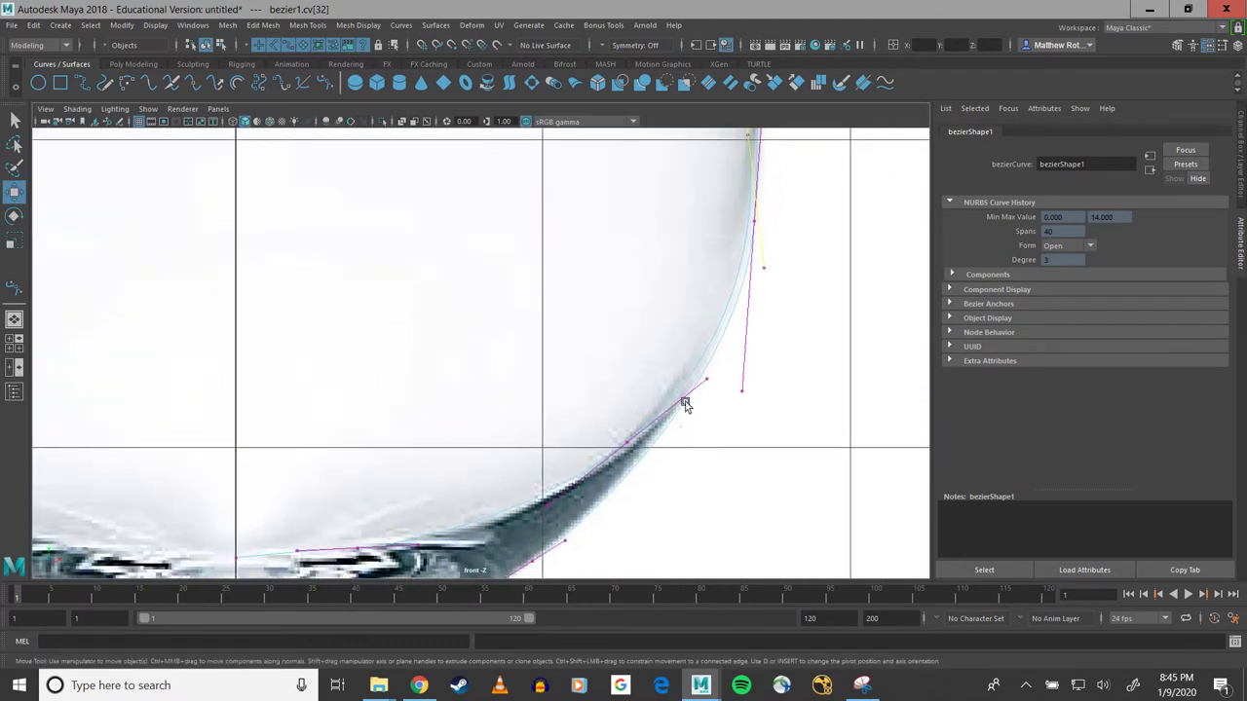
pyautogui.click(620, 444)
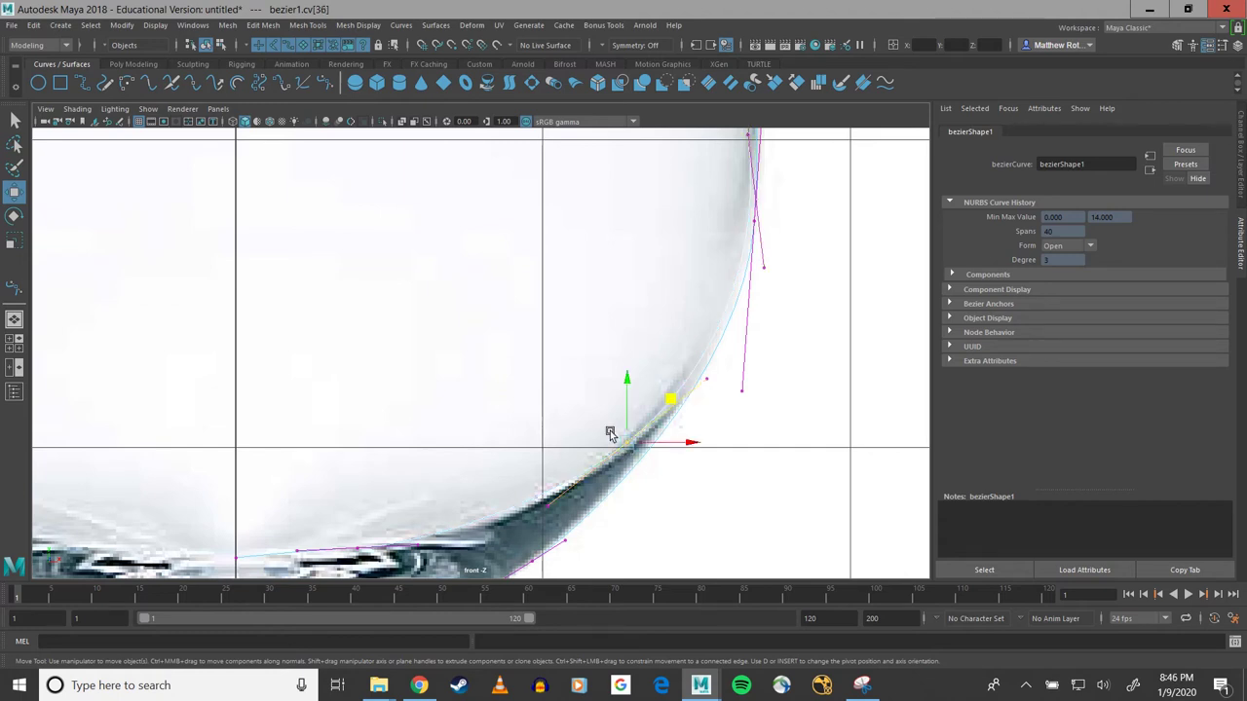
pyautogui.moveTo(623, 444)
pyautogui.mouseDown()
pyautogui.moveTo(596, 454)
pyautogui.moveTo(609, 462)
pyautogui.mouseUp()
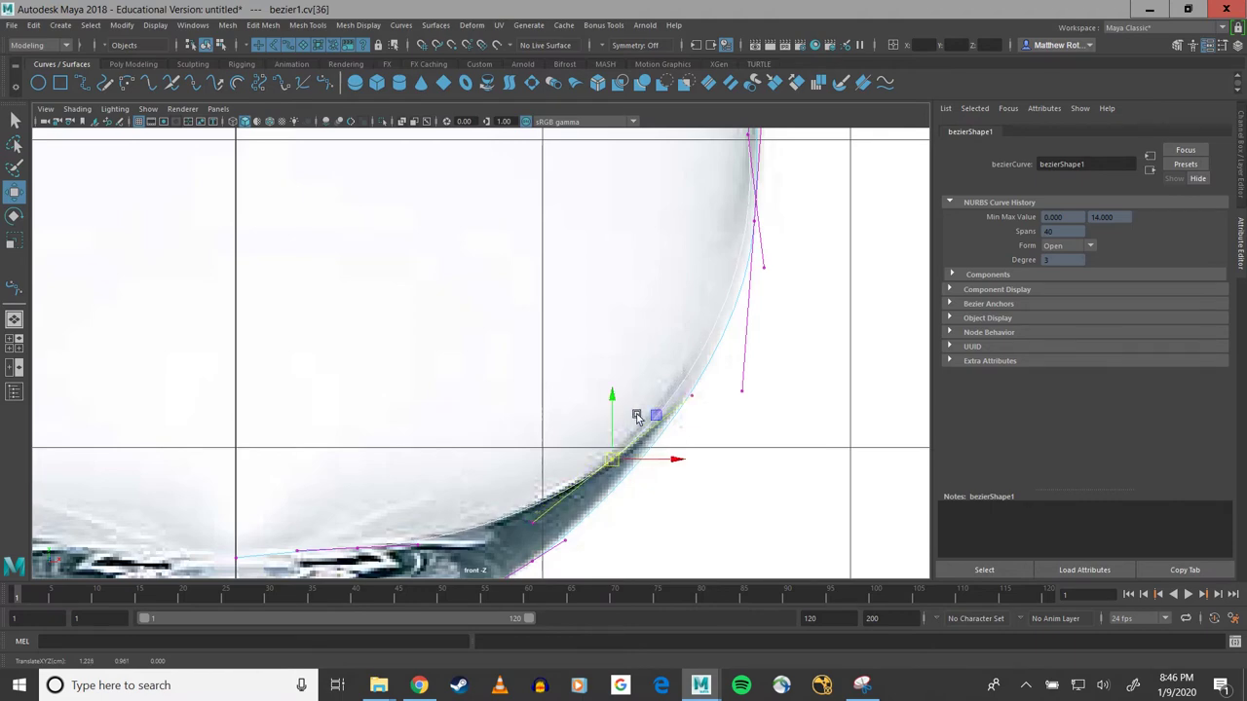
pyautogui.scroll(-5, 609, 463)
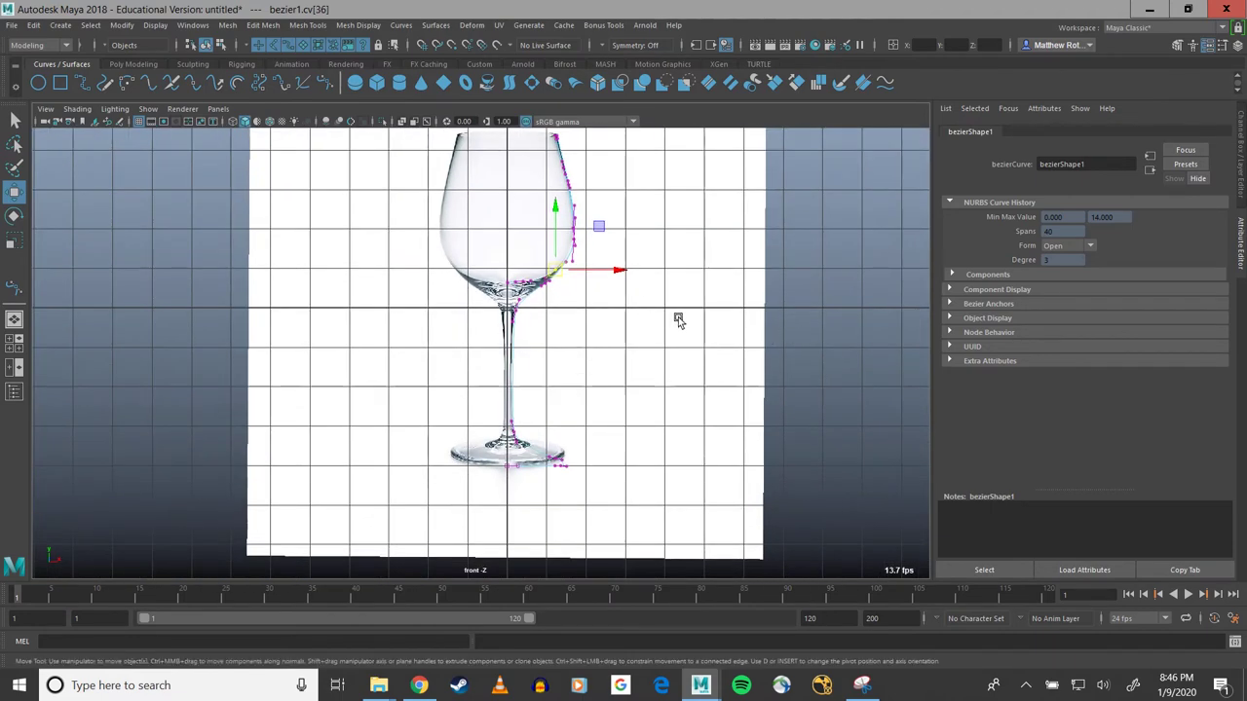
# Step: Hide the wine glass reference image plane and select the whole profile curve
pyautogui.click(678, 318)
pyautogui.press('h')
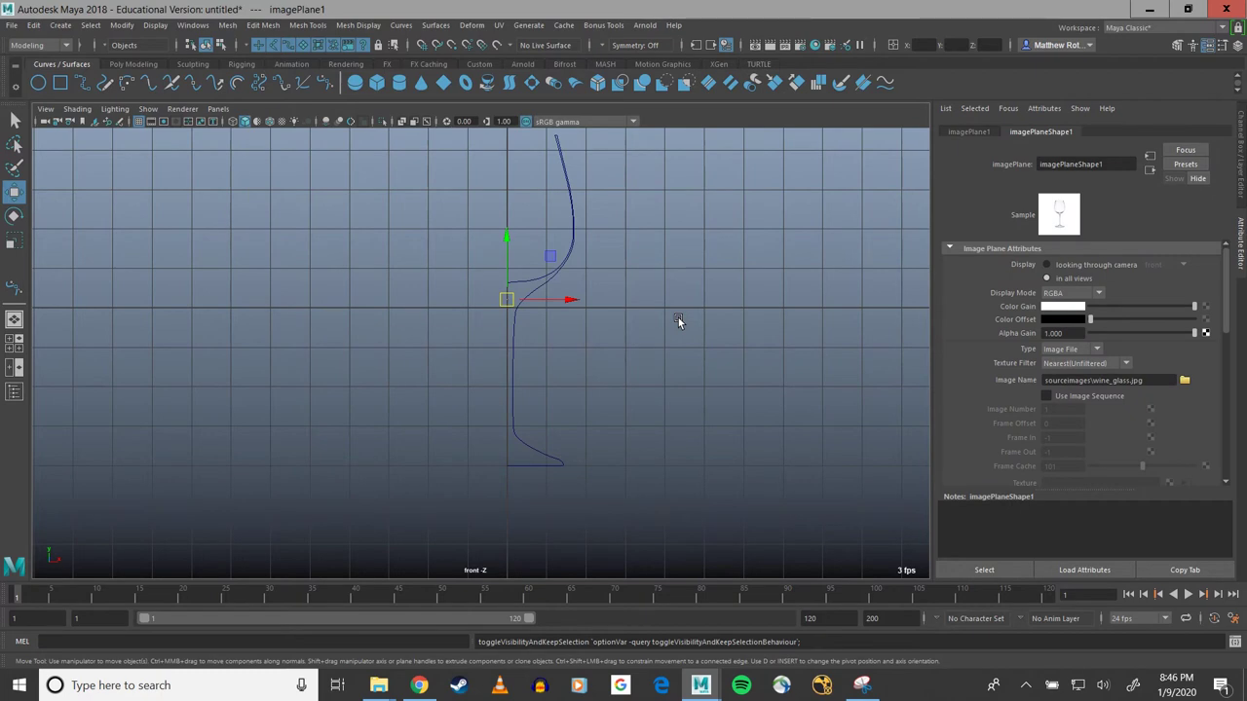
pyautogui.moveTo(396, 184); pyautogui.dragTo(746, 506)
# Step: Examine the profile curve's rim, bowl walls, stem and foot, and where its ends meet the central axis
pyautogui.keyDown('alt'); pyautogui.moveTo(666, 358); pyautogui.dragTo(693, 470, button='middle'); pyautogui.keyUp('alt')
pyautogui.scroll(8, 650, 334)
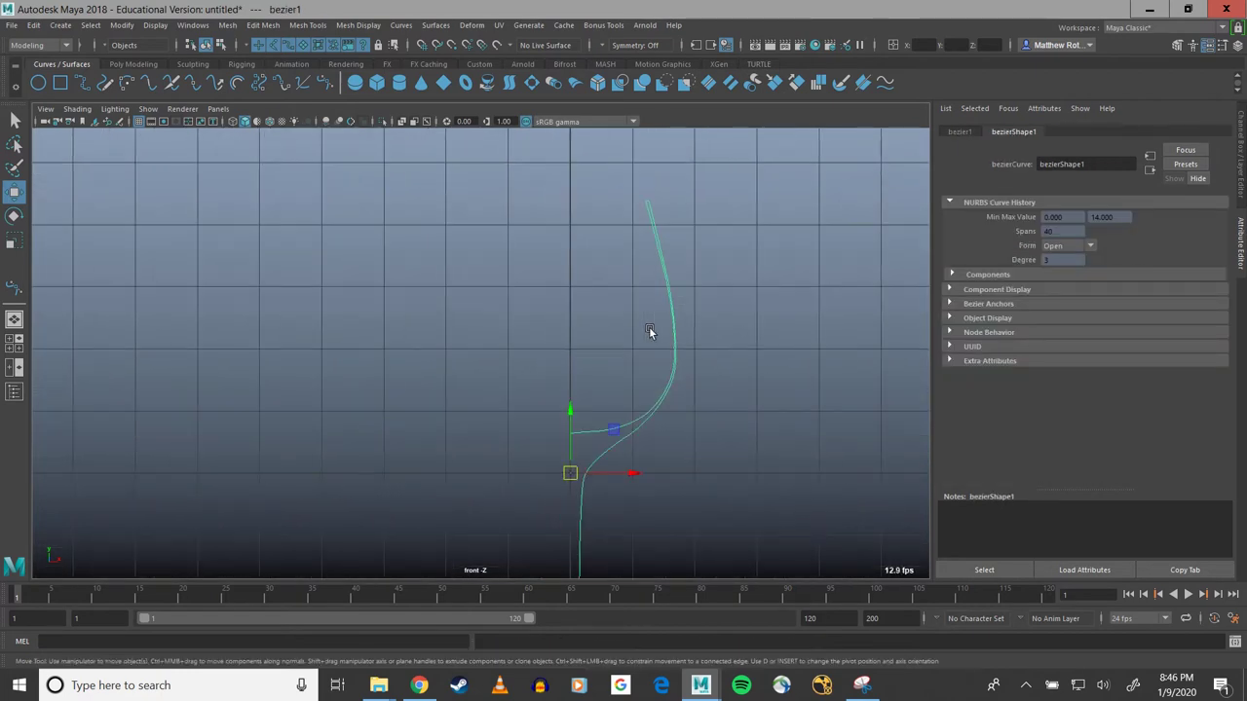
pyautogui.scroll(2, 743, 319)
pyautogui.keyDown('alt'); pyautogui.moveTo(751, 313); pyautogui.dragTo(385, 285, button='middle'); pyautogui.keyUp('alt')
pyautogui.moveTo(365, 277); pyautogui.dragTo(419, 357)
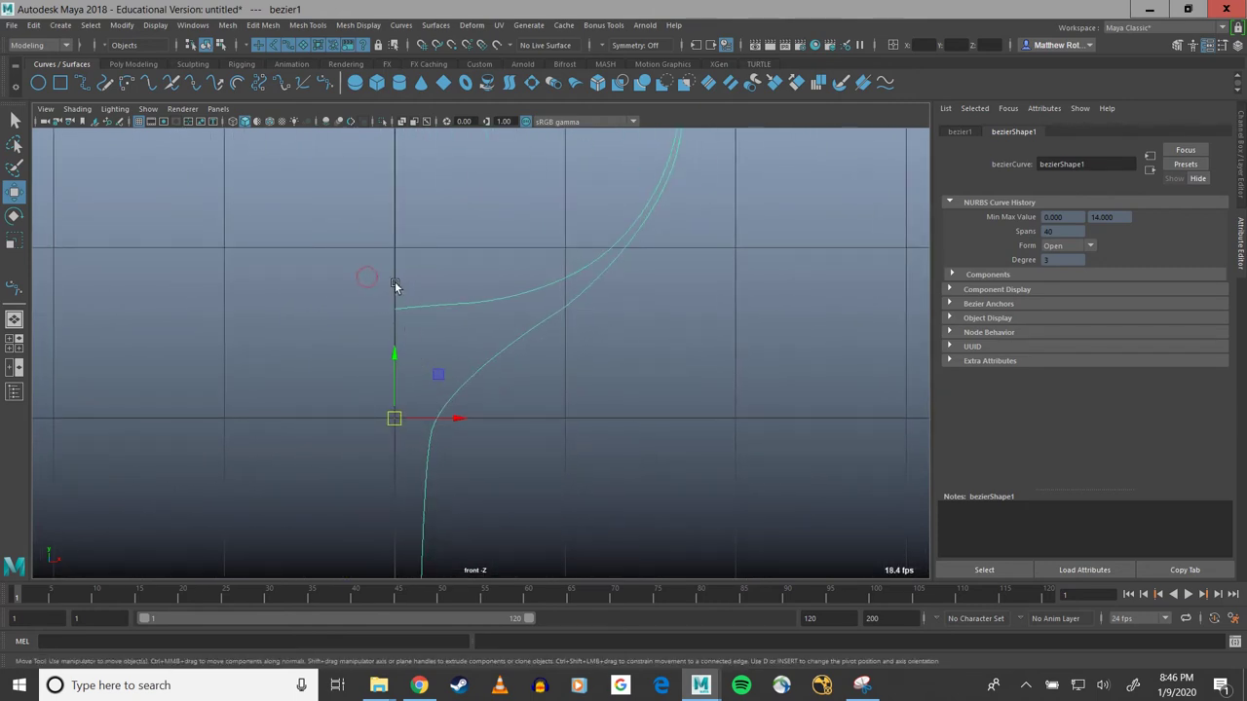
pyautogui.keyDown('alt'); pyautogui.moveTo(407, 272); pyautogui.dragTo(420, 217, button='middle'); pyautogui.keyUp('alt')
pyautogui.keyDown('alt'); pyautogui.moveTo(410, 352); pyautogui.dragTo(442, 242, button='middle'); pyautogui.keyUp('alt')
pyautogui.scroll(-6, 495, 387)
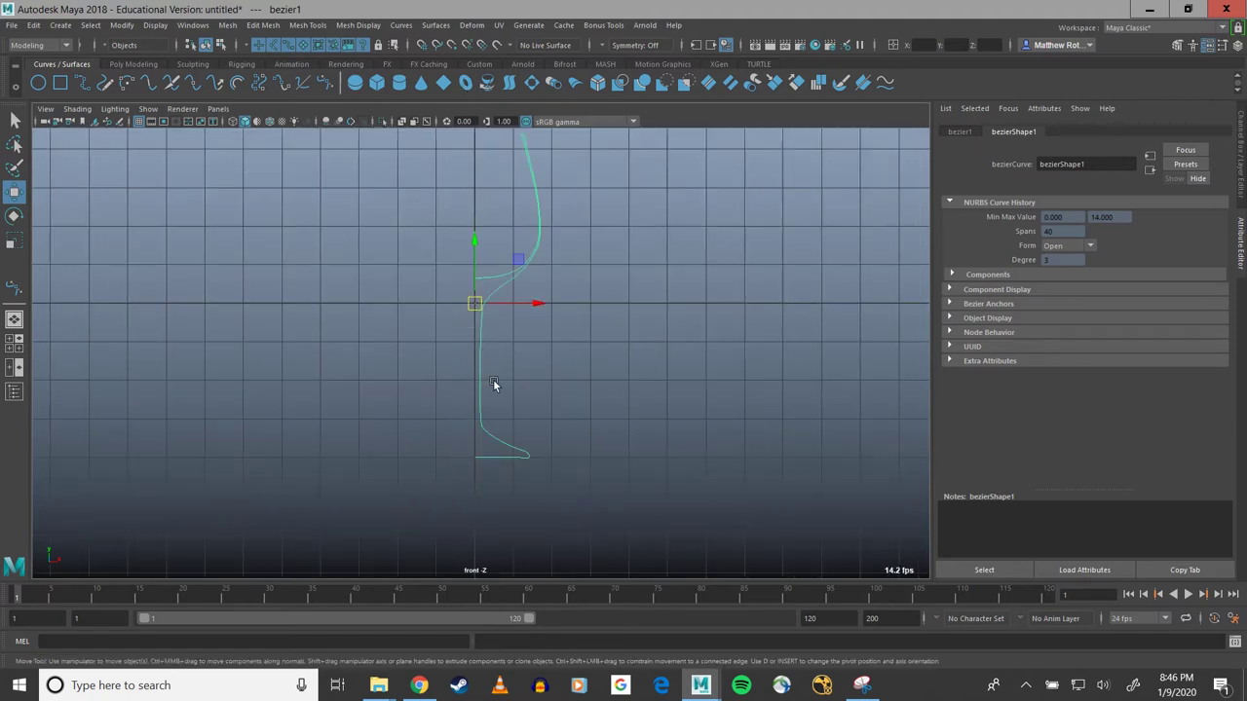
# Step: Revolve the profile curve around the vertical axis into a full wine glass surface in the perspective view
pyautogui.keyDown('alt'); pyautogui.moveTo(512, 410); pyautogui.dragTo(519, 377, button='middle'); pyautogui.keyUp('alt')
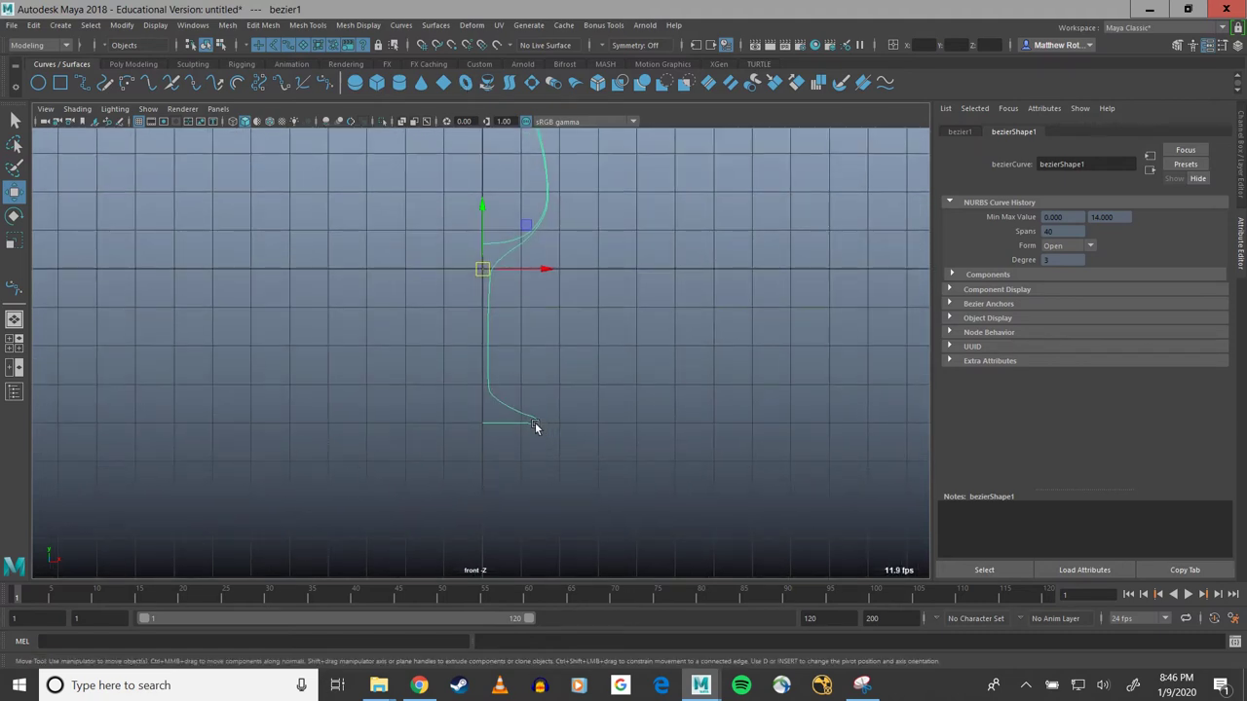
pyautogui.scroll(5, 539, 426)
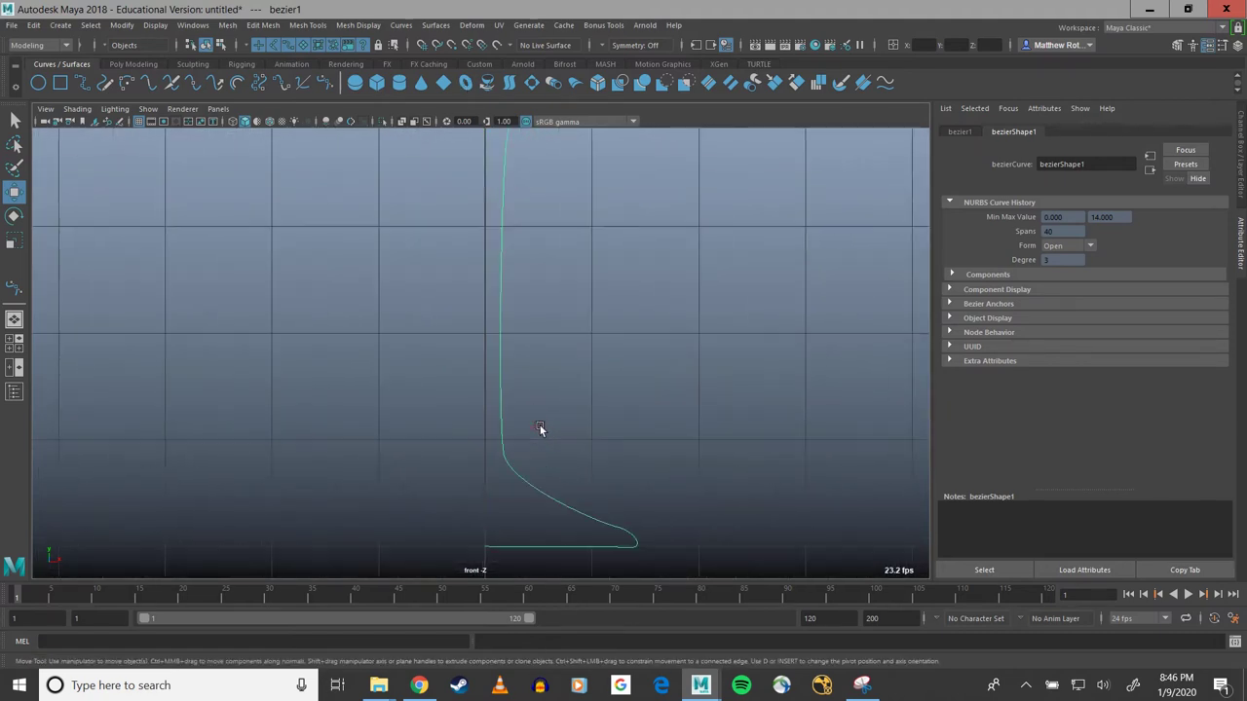
pyautogui.scroll(-3, 534, 321)
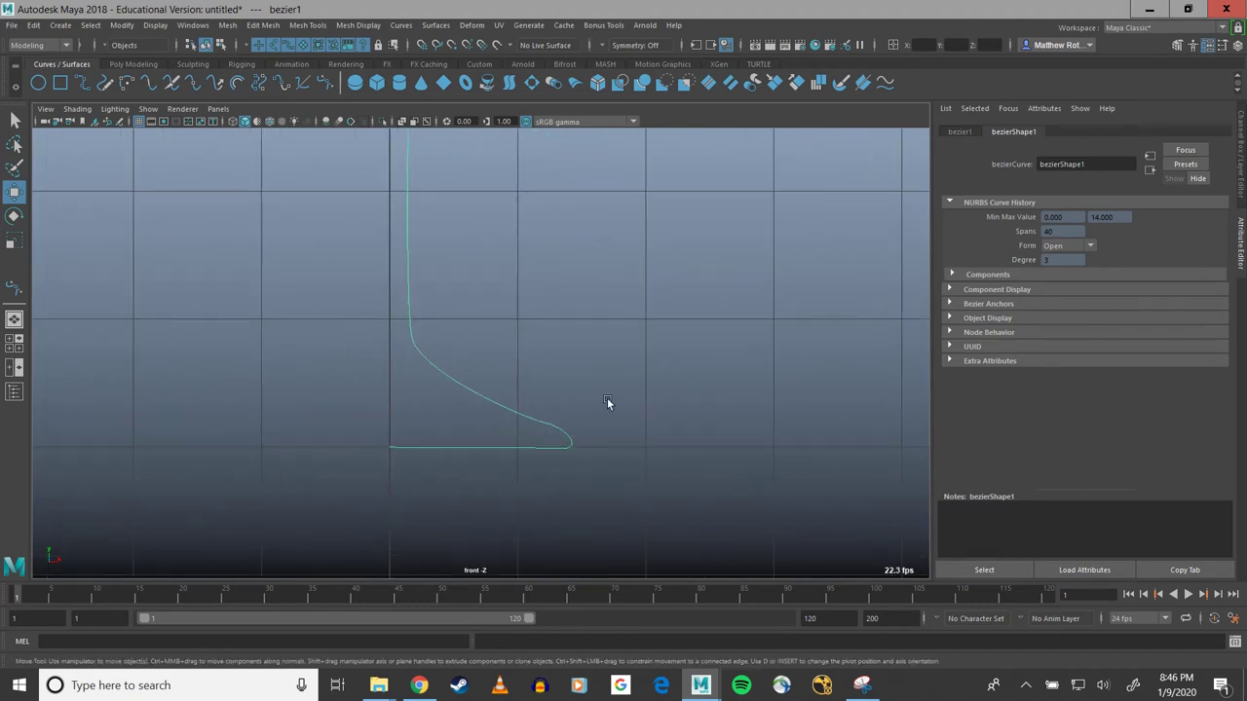
pyautogui.press('space')
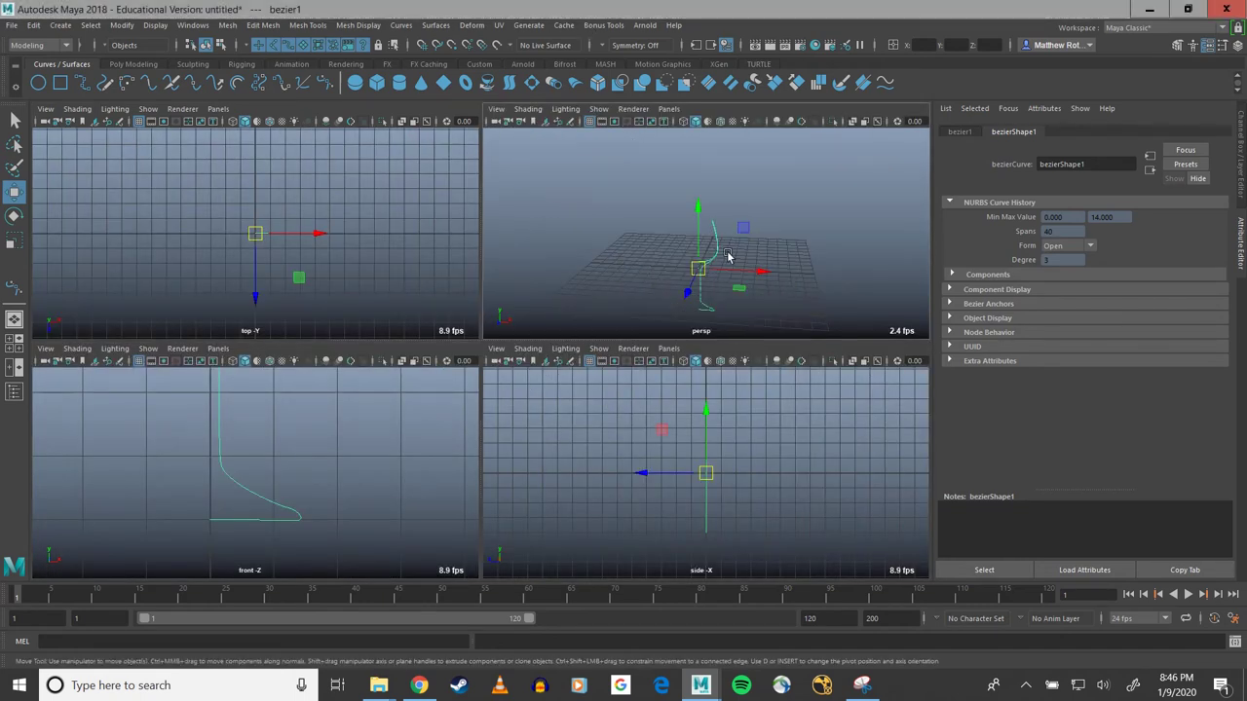
pyautogui.press('space')
pyautogui.scroll(5, 540, 373)
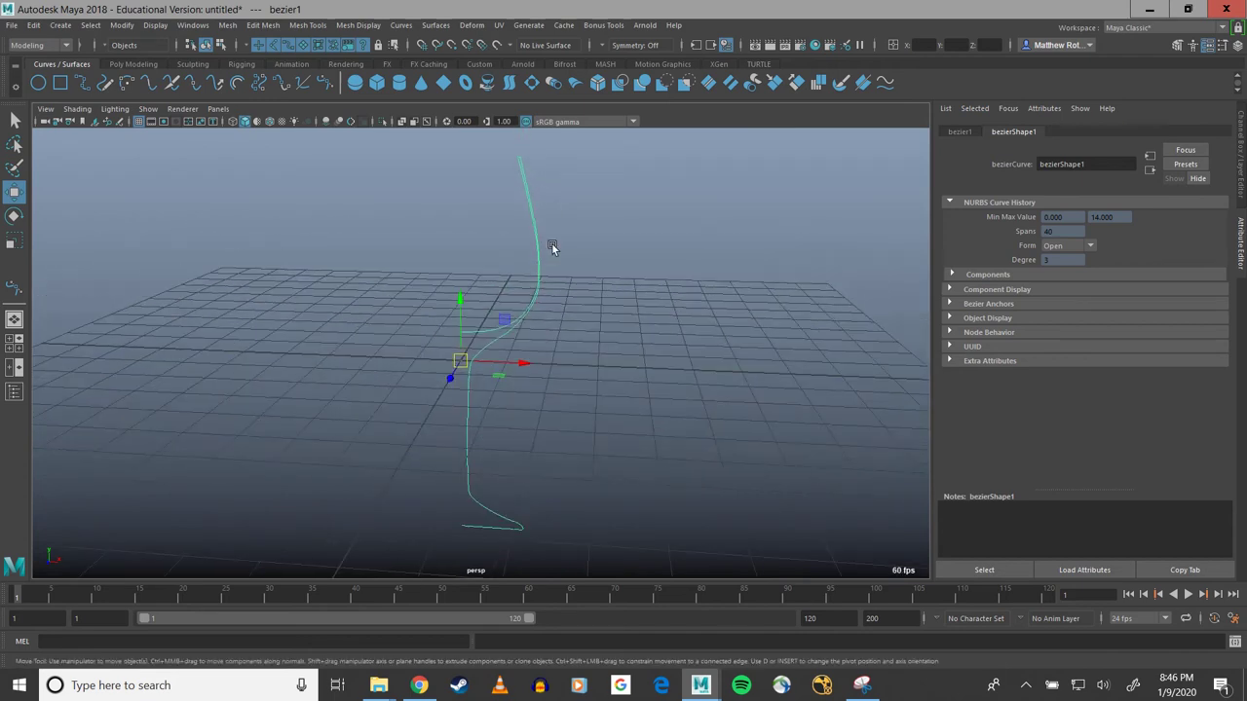
pyautogui.scroll(-1, 547, 234)
pyautogui.scroll(-2, 596, 278)
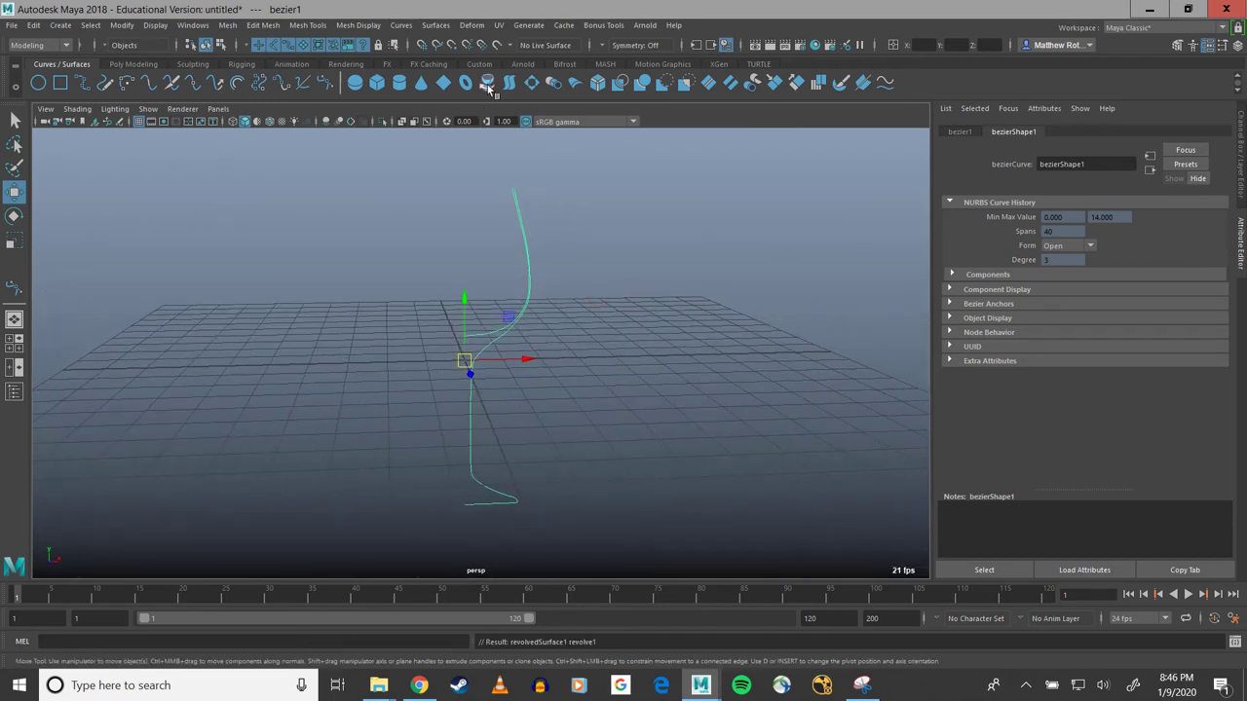
pyautogui.keyDown('alt'); pyautogui.moveTo(599, 333); pyautogui.dragTo(555, 275); pyautogui.keyUp('alt')
# Step: Compare the revolved glass with the reference image in wireframe, hide the image again and show the selected surface shaded
pyautogui.click(14, 390)
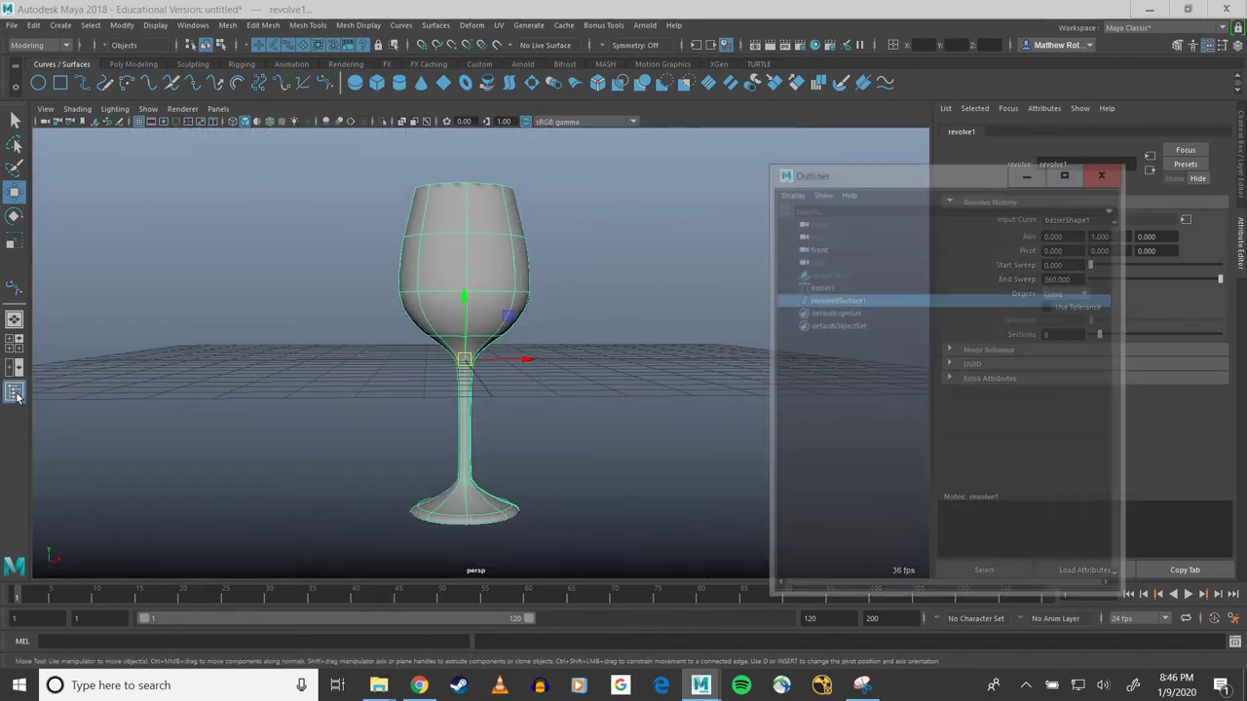
pyautogui.click(824, 274)
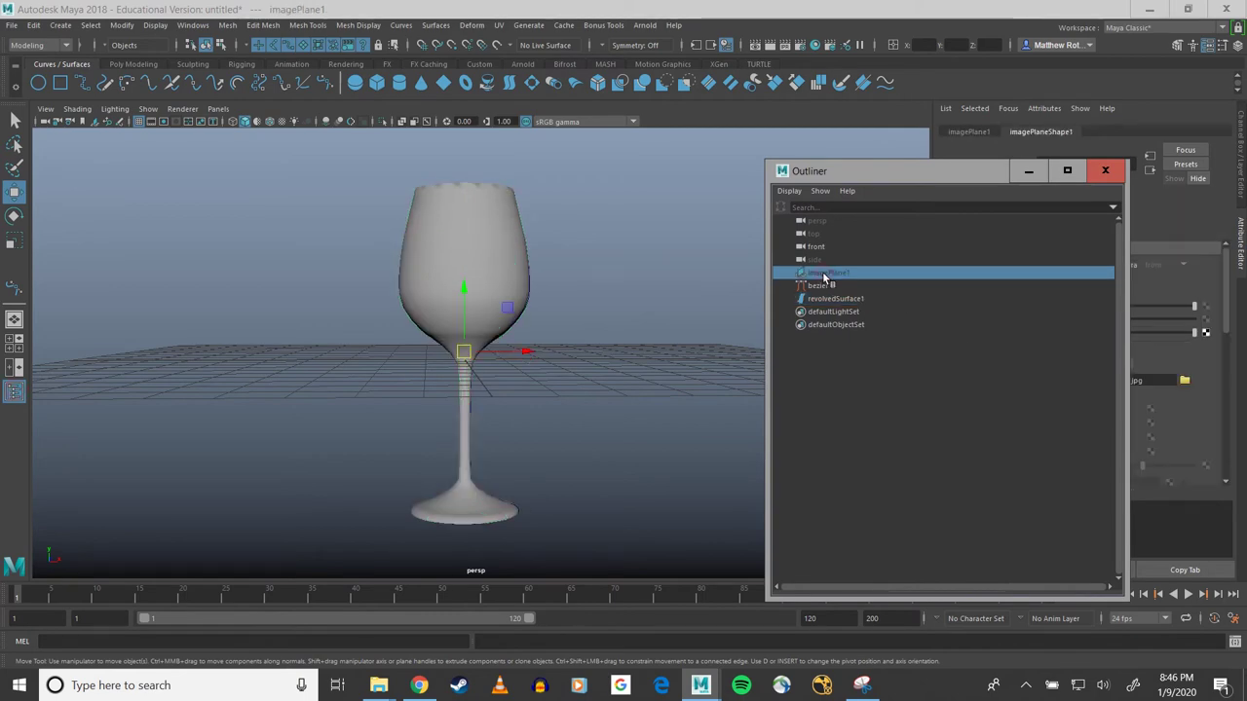
pyautogui.press('h')
pyautogui.click(573, 403)
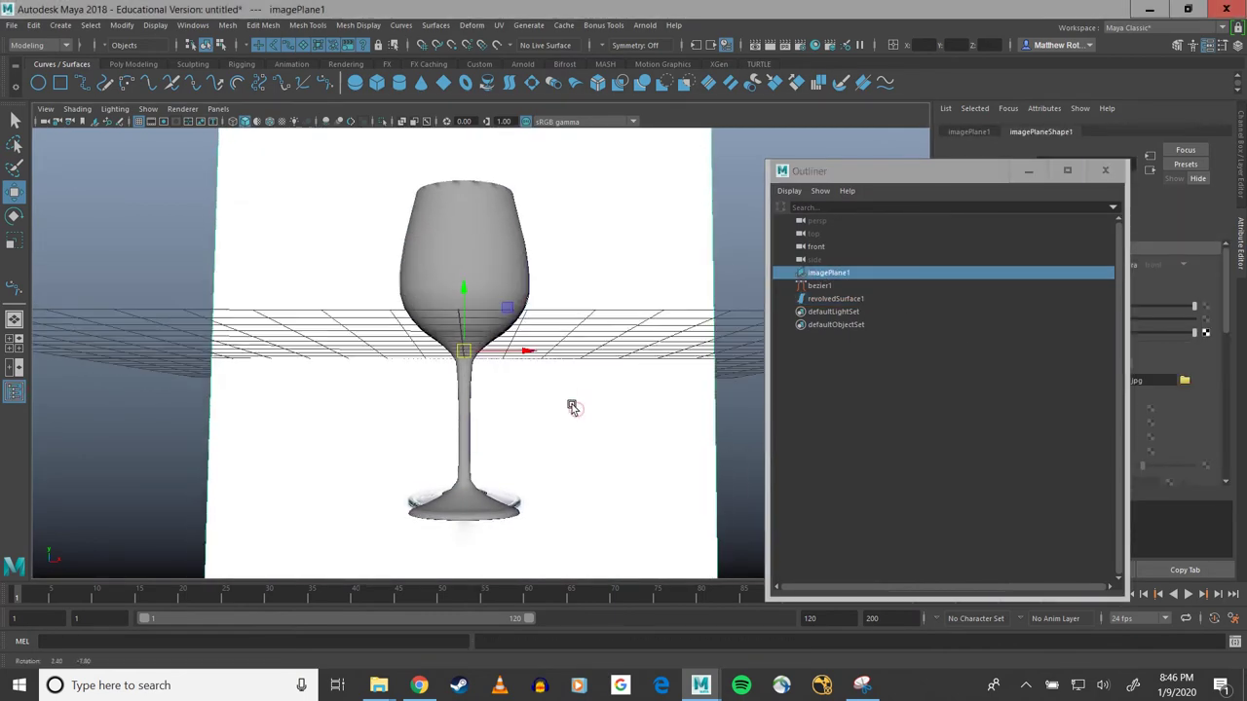
pyautogui.press('4')
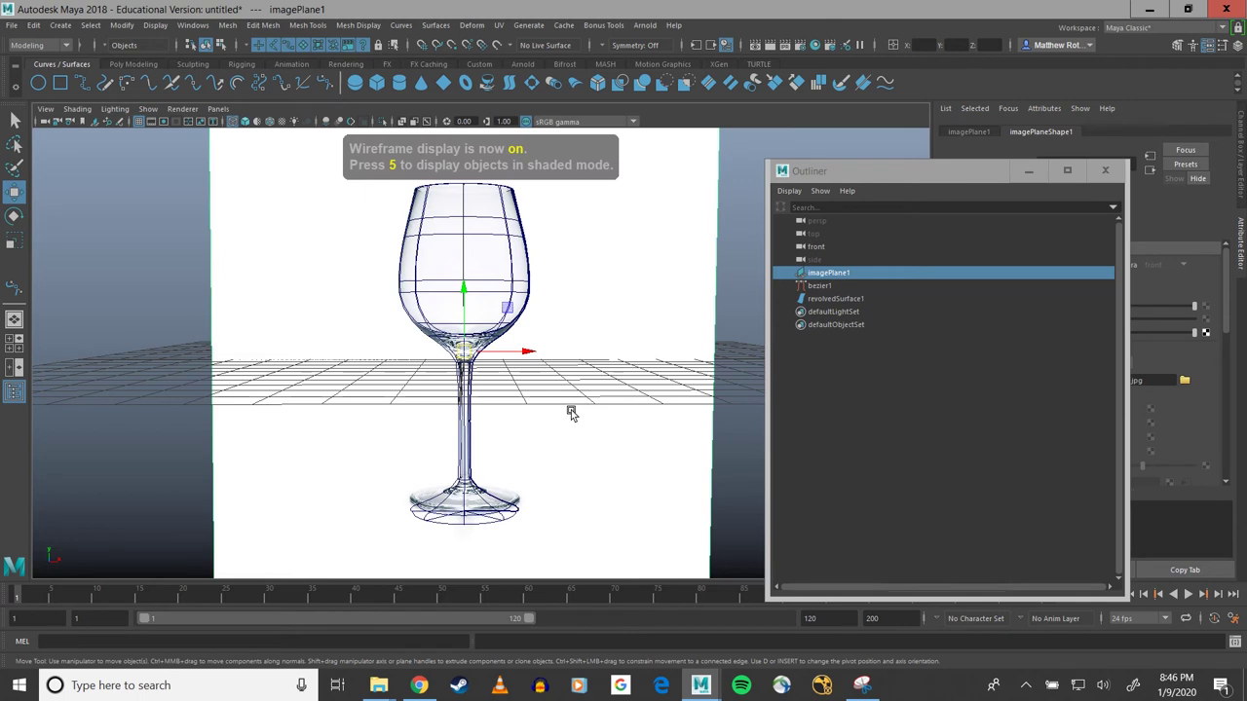
pyautogui.press('h')
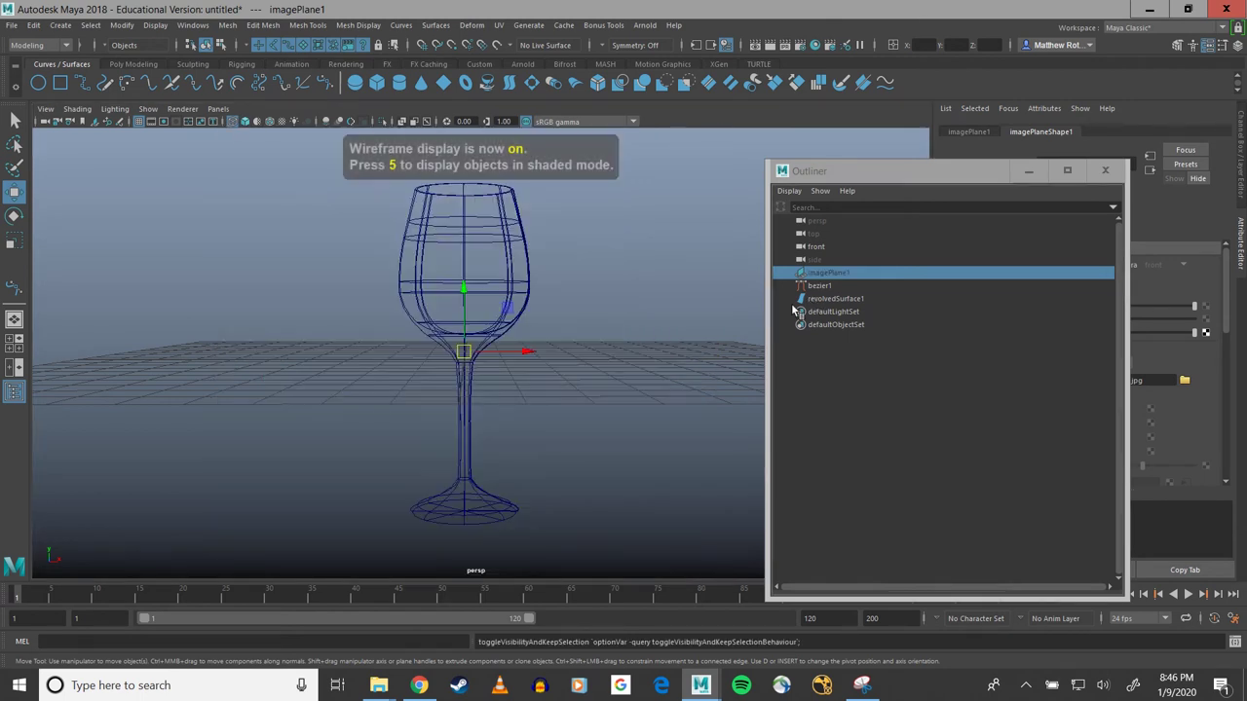
pyautogui.click(821, 299)
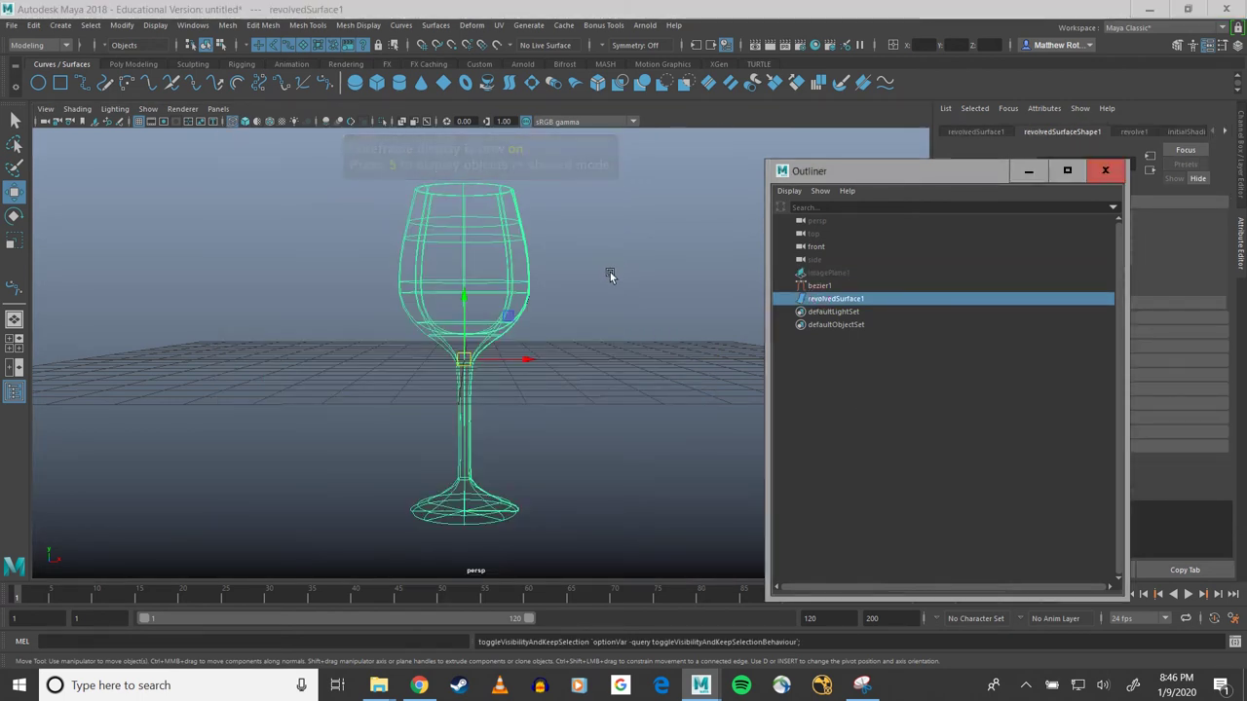
pyautogui.press('5')
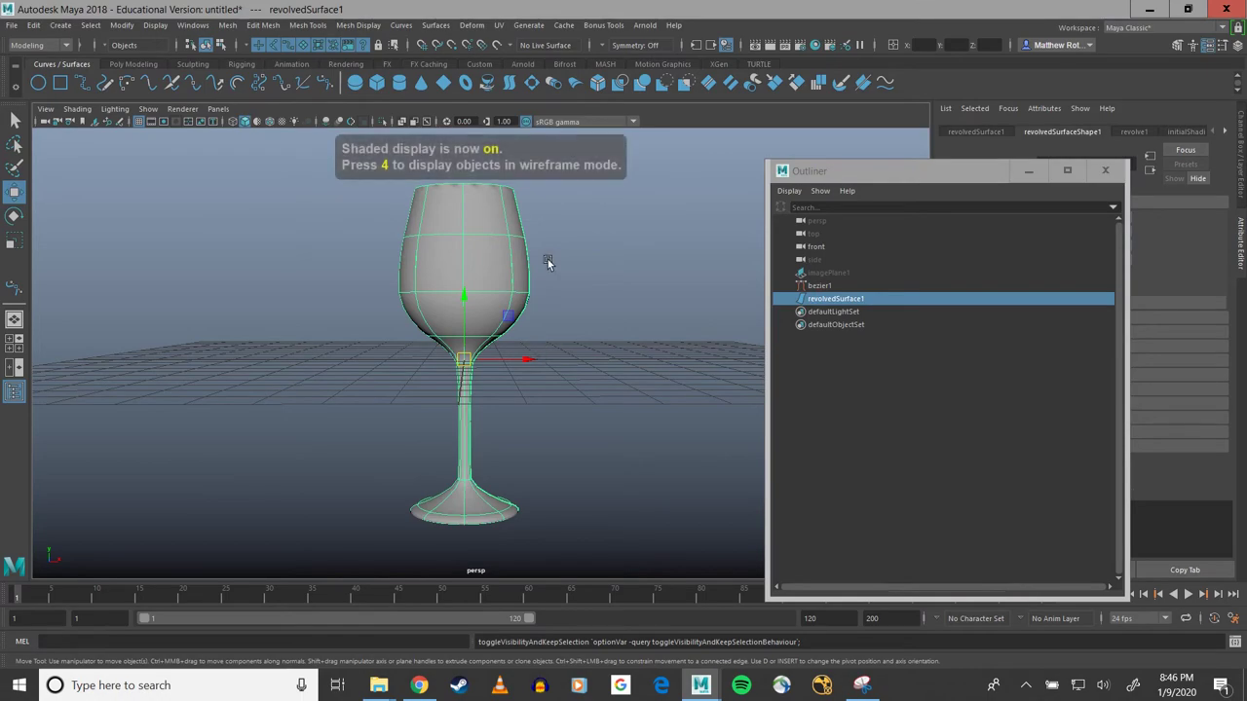
# Step: Examine the revolved glass's rim thickness, bowl walls and inner bowl bottom from above and from the side
pyautogui.keyDown('alt'); pyautogui.moveTo(549, 263); pyautogui.dragTo(564, 312); pyautogui.keyUp('alt')
pyautogui.scroll(5, 531, 290)
pyautogui.keyDown('alt'); pyautogui.moveTo(528, 251); pyautogui.dragTo(523, 328, button='middle'); pyautogui.keyUp('alt')
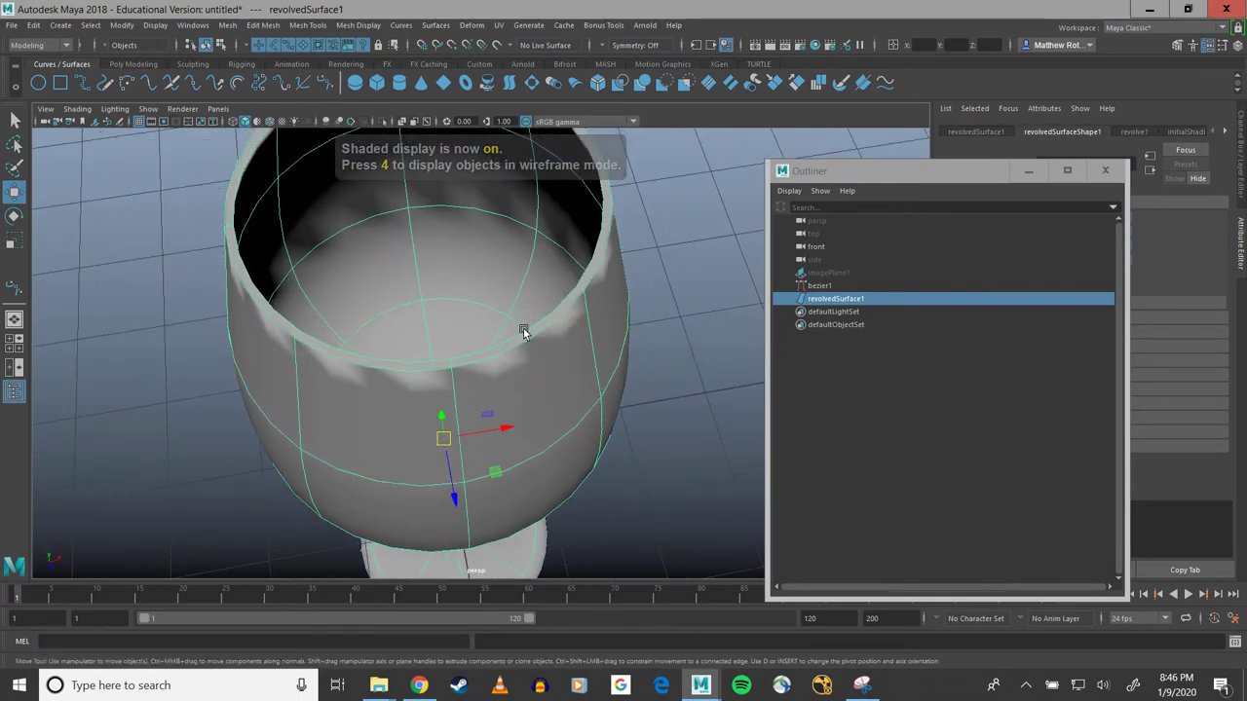
pyautogui.keyDown('alt'); pyautogui.moveTo(523, 328); pyautogui.dragTo(318, 282); pyautogui.keyUp('alt')
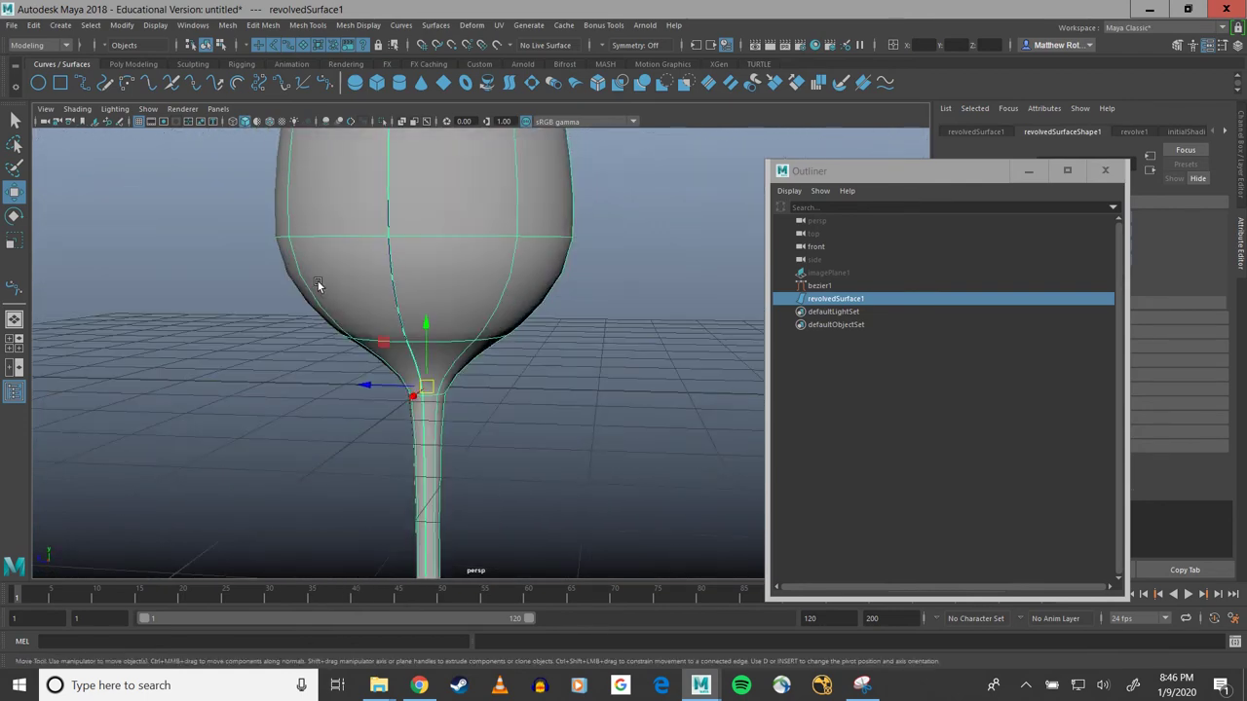
pyautogui.scroll(-5, 318, 281)
pyautogui.moveTo(411, 128); pyautogui.dragTo(485, 104, button='right')
pyautogui.keyDown('alt'); pyautogui.moveTo(470, 173); pyautogui.dragTo(573, 312, button='middle'); pyautogui.keyUp('alt')
pyautogui.keyDown('alt'); pyautogui.moveTo(572, 313); pyautogui.dragTo(581, 353); pyautogui.keyUp('alt')
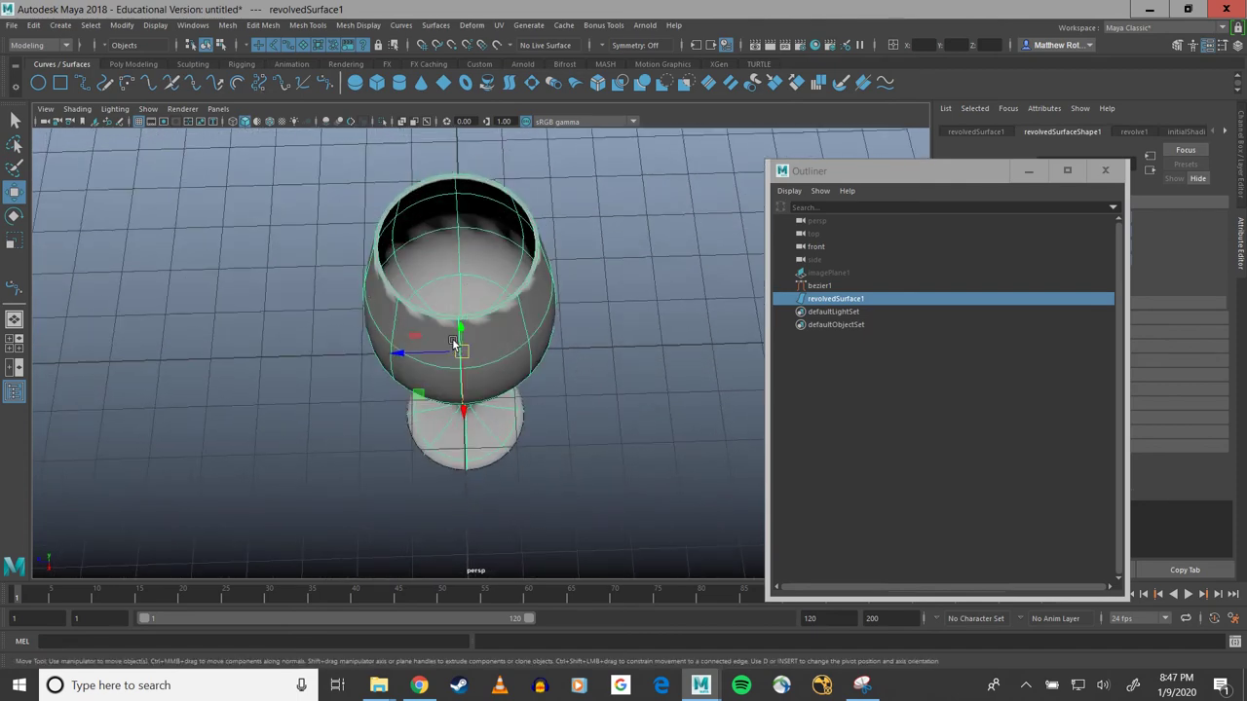
pyautogui.keyDown('alt'); pyautogui.moveTo(454, 343); pyautogui.dragTo(546, 171); pyautogui.keyUp('alt')
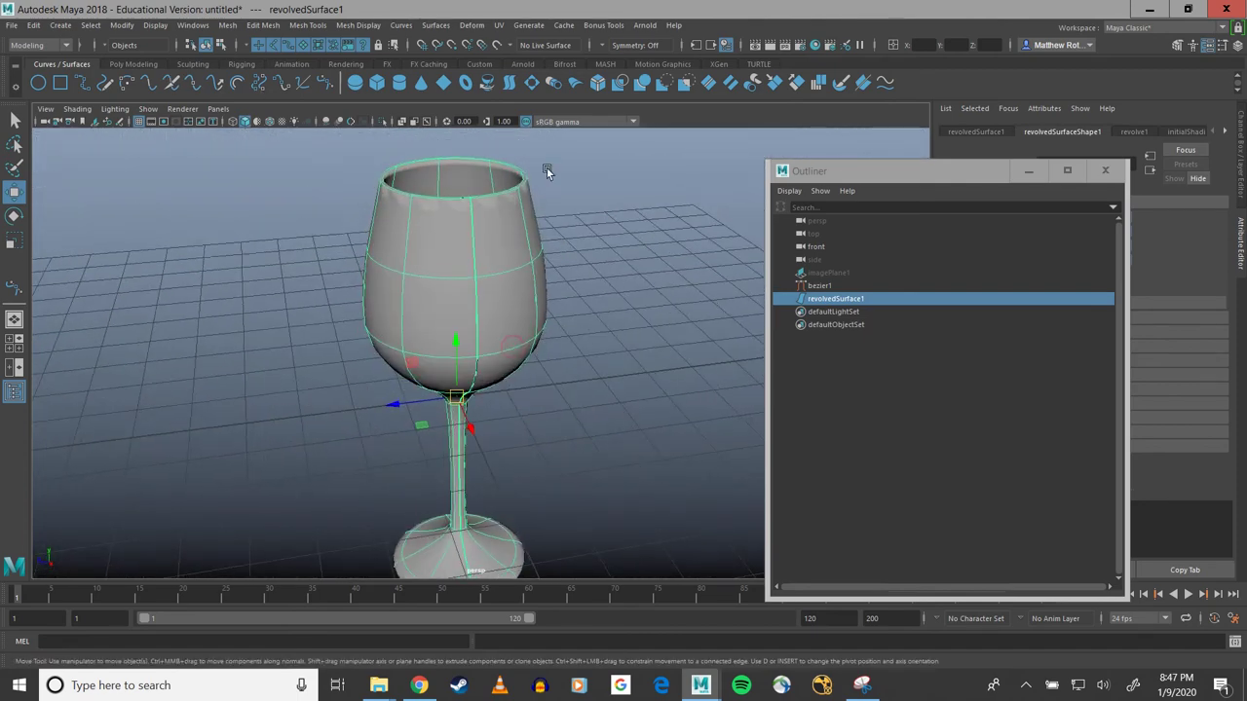
pyautogui.keyDown('alt'); pyautogui.moveTo(521, 341); pyautogui.dragTo(502, 487); pyautogui.keyUp('alt')
pyautogui.scroll(5, 492, 317)
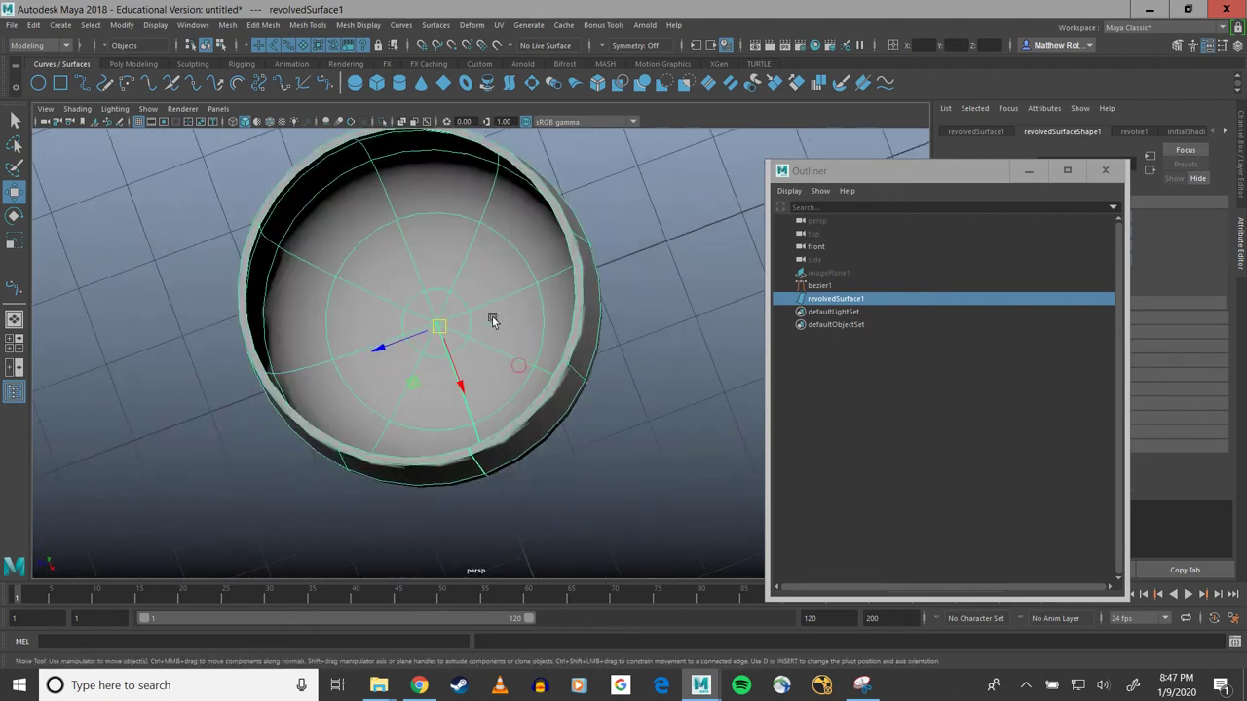
pyautogui.keyDown('alt'); pyautogui.moveTo(481, 302); pyautogui.dragTo(456, 408, button='middle'); pyautogui.keyUp('alt')
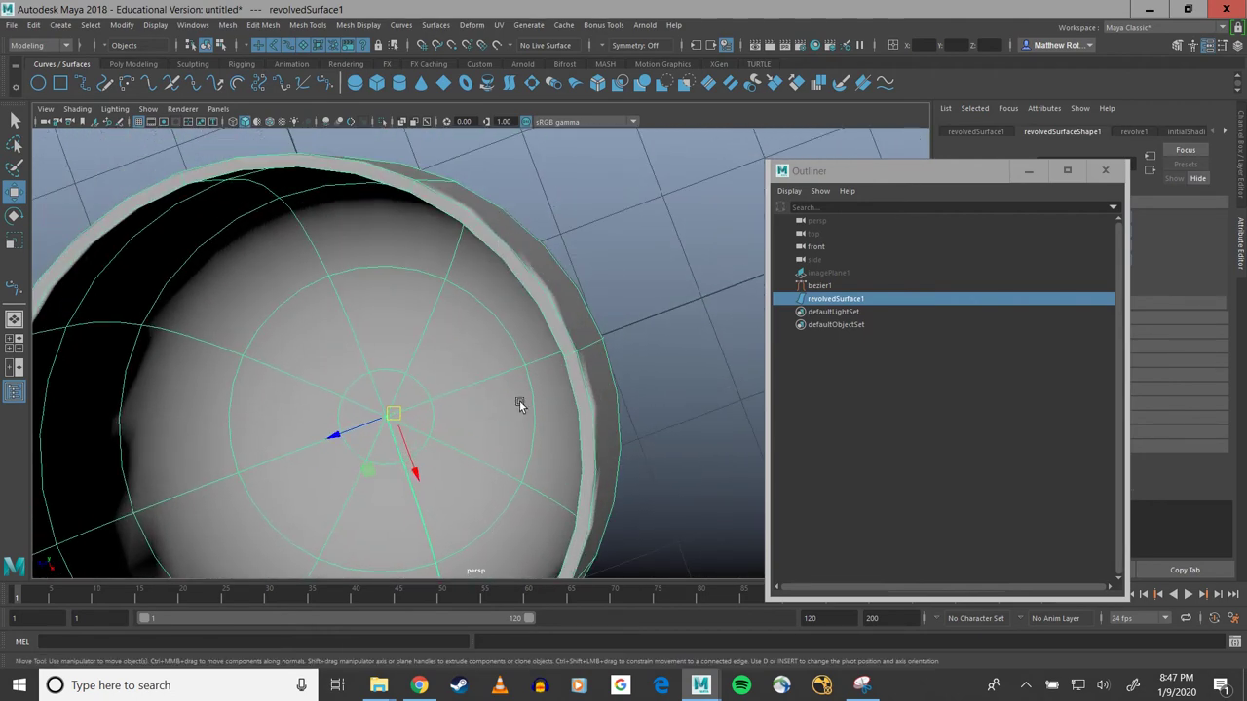
pyautogui.keyDown('alt'); pyautogui.moveTo(519, 401); pyautogui.dragTo(490, 322); pyautogui.keyUp('alt')
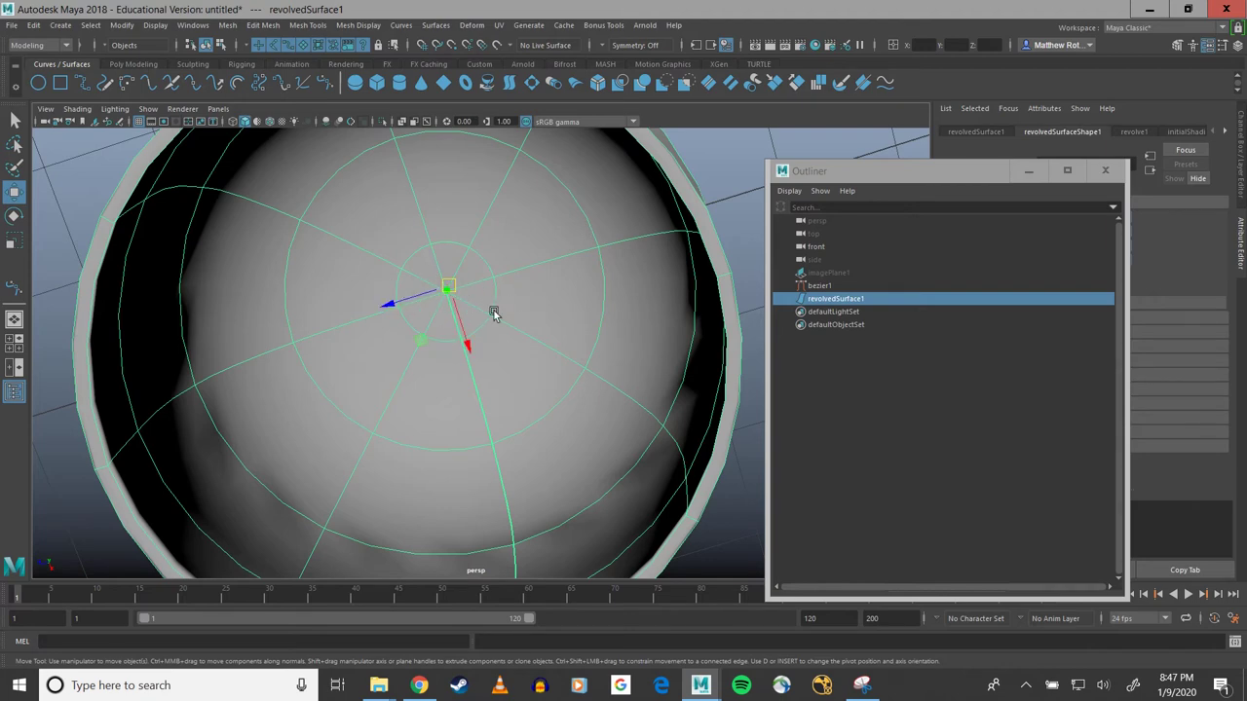
# Step: Examine the revolved glass's stem and foot, including the centre of the foot's underside
pyautogui.keyDown('alt'); pyautogui.moveTo(434, 335); pyautogui.dragTo(410, 284); pyautogui.keyUp('alt')
pyautogui.keyDown('alt'); pyautogui.moveTo(451, 485); pyautogui.dragTo(413, 261, button='middle'); pyautogui.keyUp('alt')
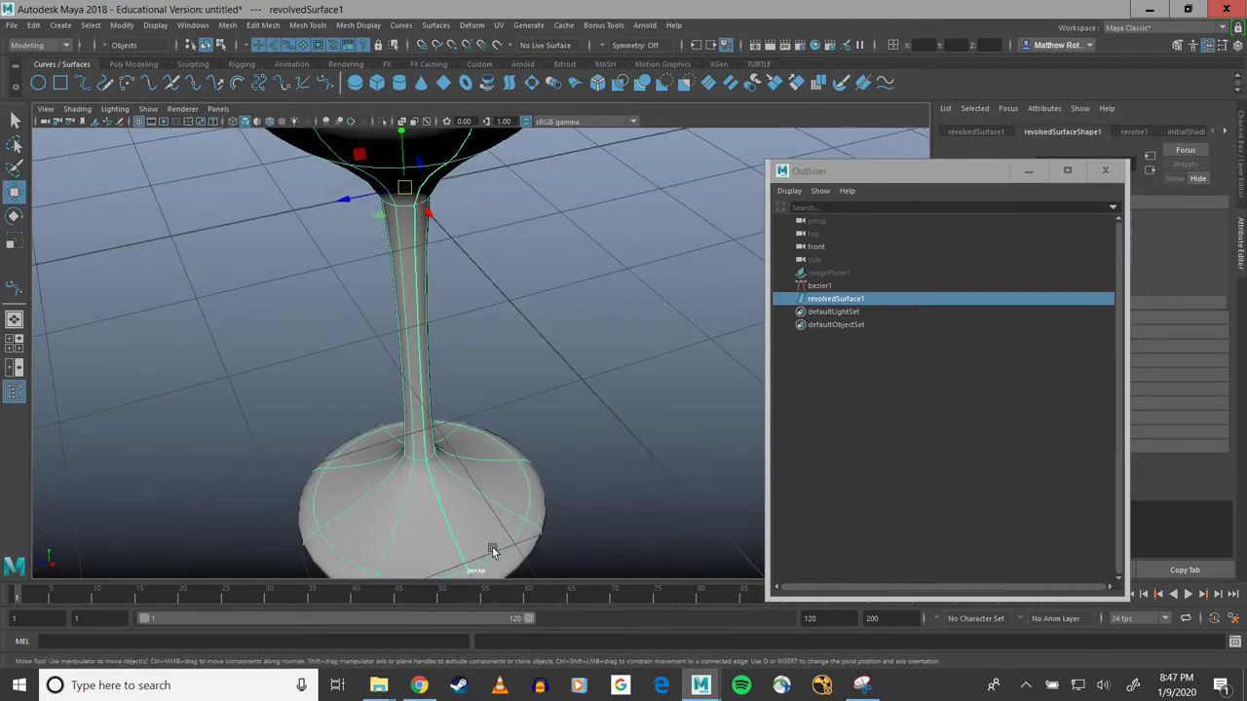
pyautogui.keyDown('alt'); pyautogui.moveTo(489, 542); pyautogui.dragTo(478, 479); pyautogui.keyUp('alt')
pyautogui.keyDown('alt'); pyautogui.moveTo(478, 478); pyautogui.dragTo(419, 234, button='middle'); pyautogui.keyUp('alt')
pyautogui.keyDown('alt'); pyautogui.moveTo(461, 453); pyautogui.dragTo(501, 468); pyautogui.keyUp('alt')
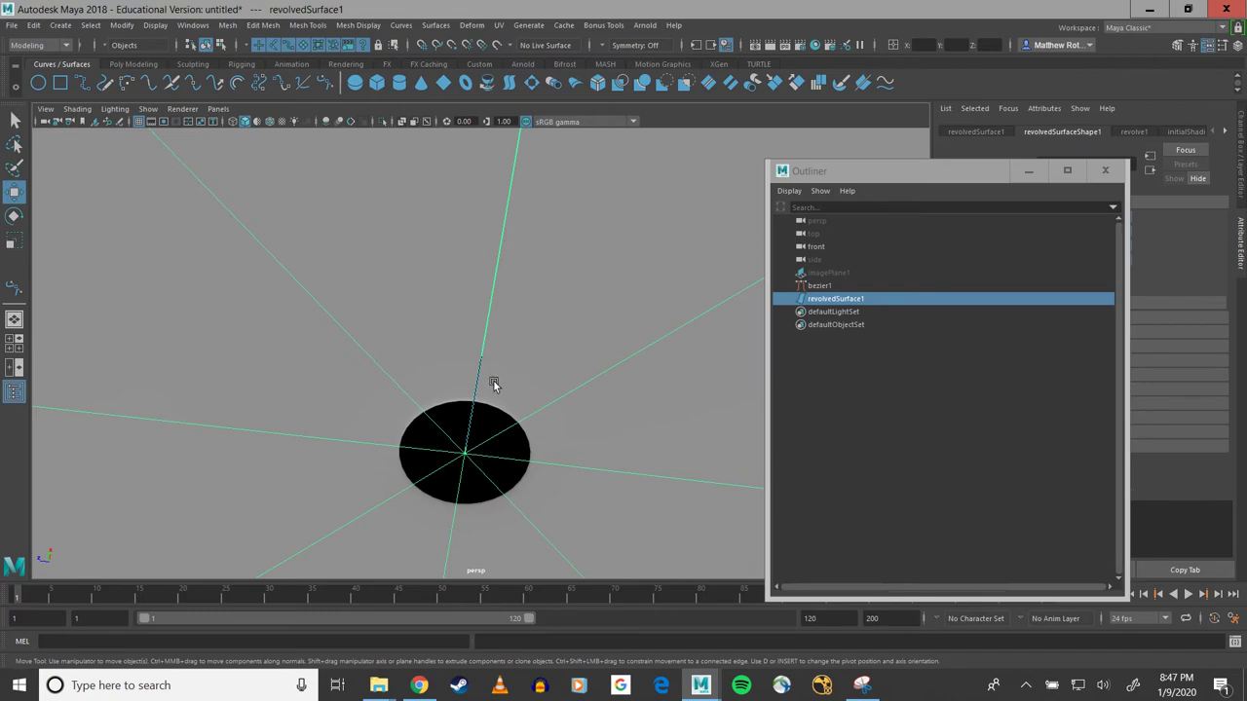
pyautogui.keyDown('alt'); pyautogui.moveTo(493, 379); pyautogui.dragTo(471, 435); pyautogui.keyUp('alt')
pyautogui.scroll(-5, 470, 436)
pyautogui.keyDown('alt'); pyautogui.moveTo(453, 278); pyautogui.dragTo(452, 246); pyautogui.keyUp('alt')
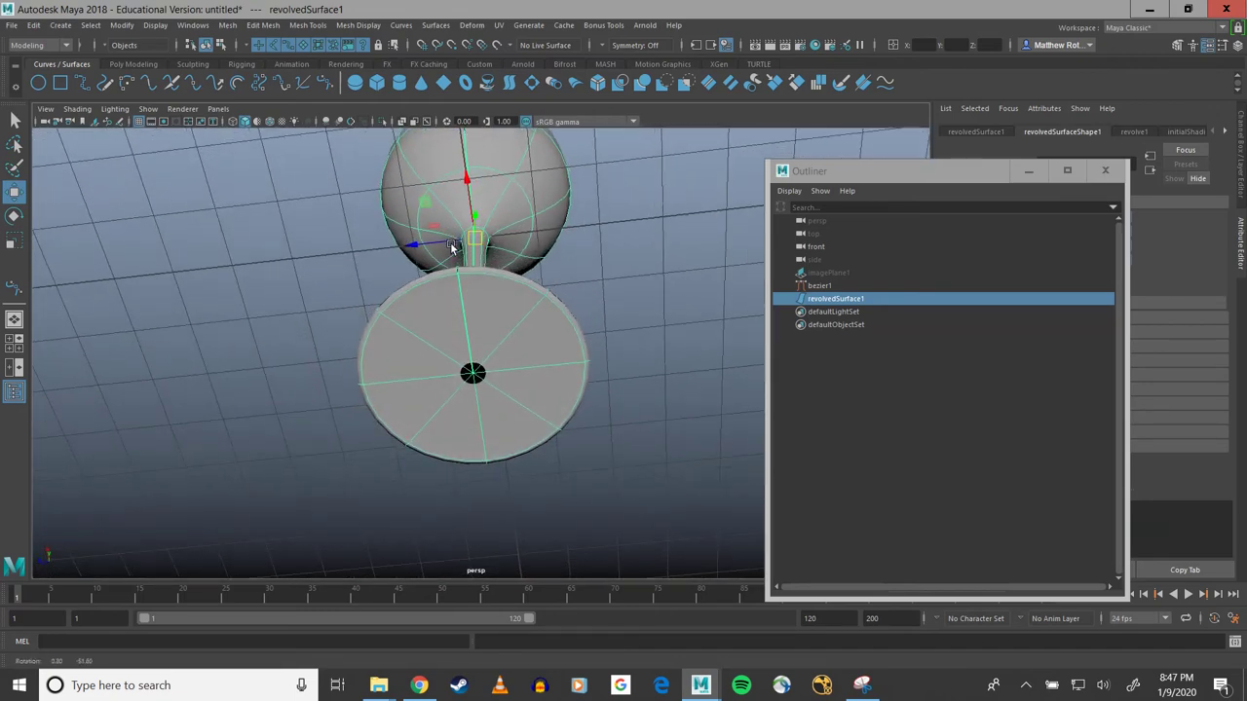
pyautogui.scroll(8, 493, 417)
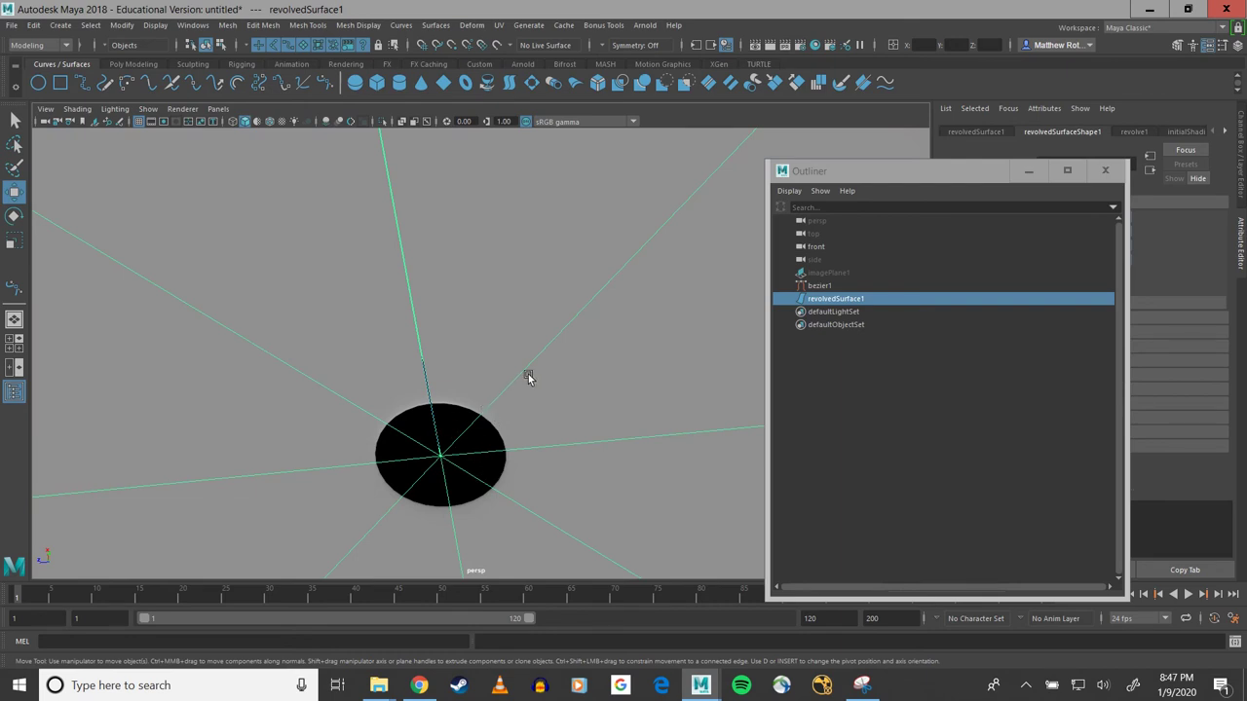
# Step: Undo the changes back through the revolve, leaving only the profile curve selected
pyautogui.hotkey('ctrl', 'z')
pyautogui.hotkey('ctrl', 'z')
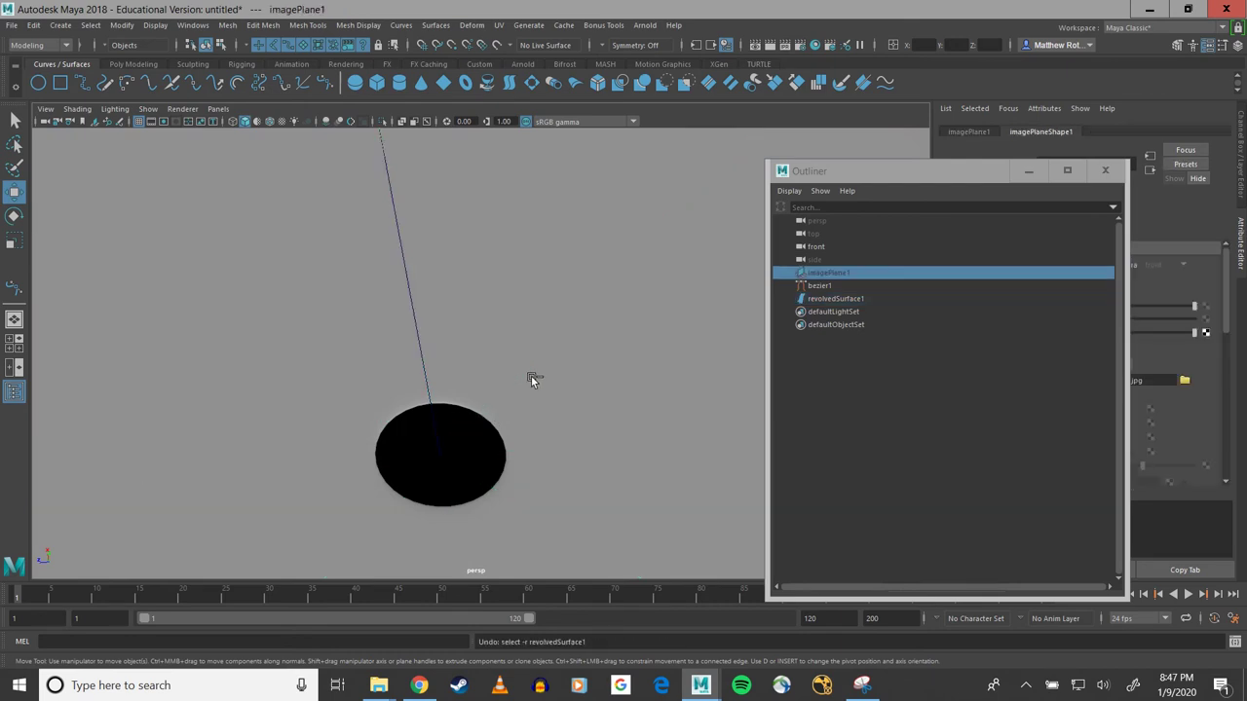
pyautogui.hotkey('ctrl', 'z')
pyautogui.hotkey('ctrl', 'z')
pyautogui.hotkey('ctrl', 'z')
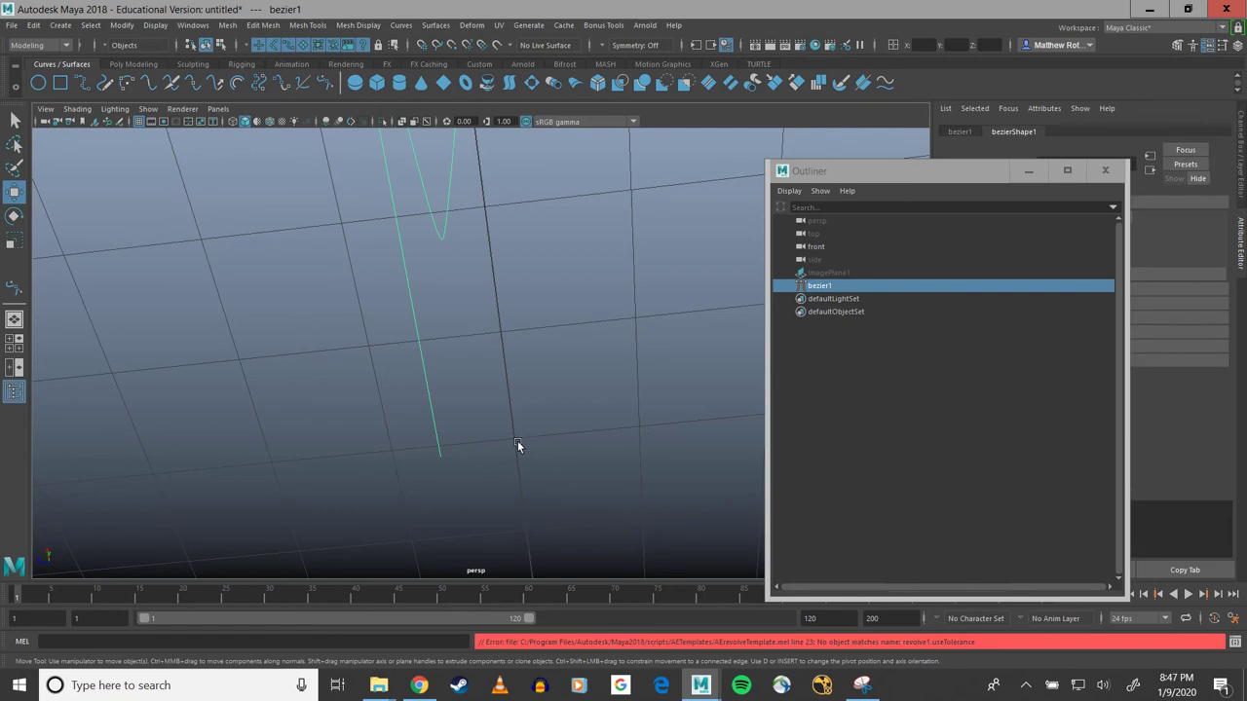
# Step: In the front view, move the profile curve's end point under the foot horizontally onto the central axis with grid snapping
pyautogui.keyDown('alt'); pyautogui.moveTo(517, 440); pyautogui.dragTo(394, 483); pyautogui.keyUp('alt')
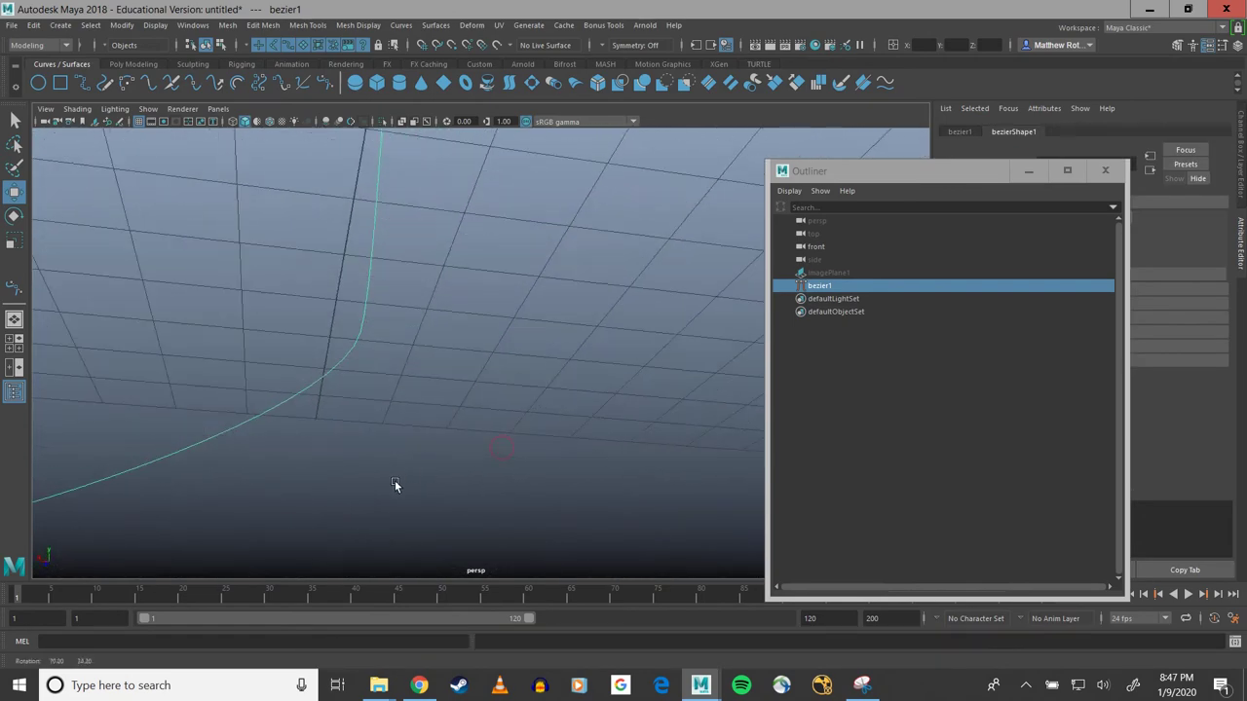
pyautogui.press('space')
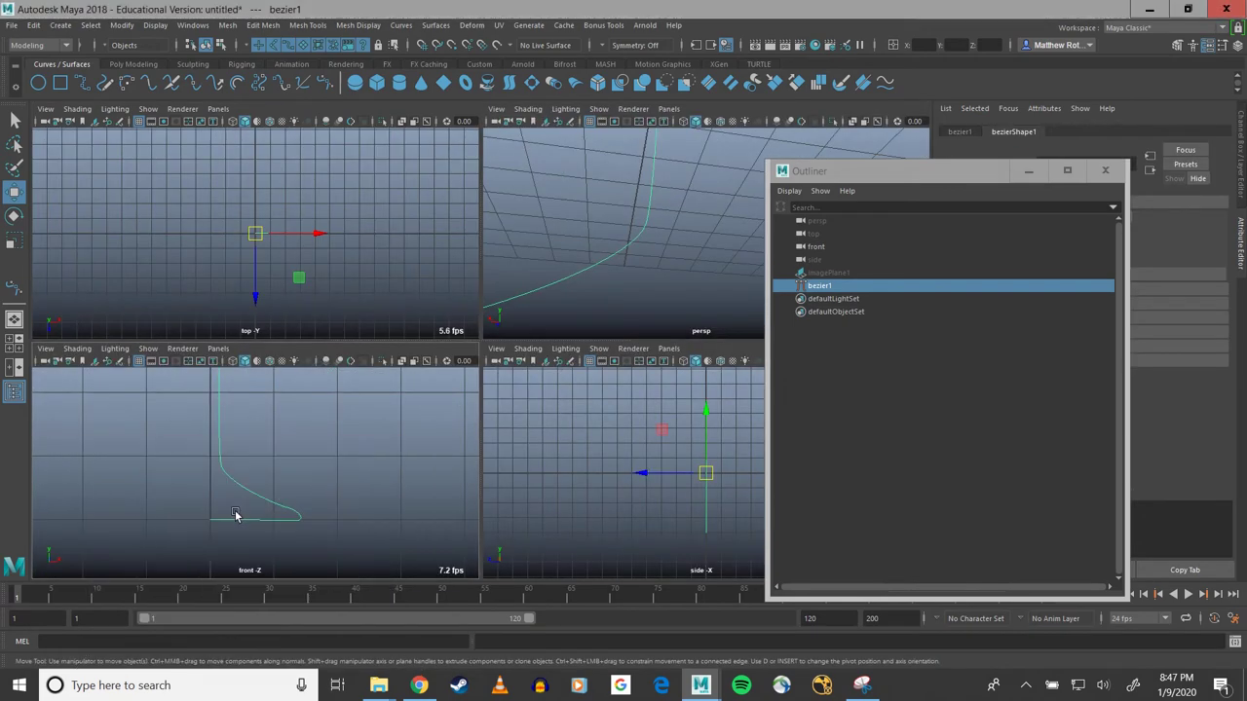
pyautogui.press('space')
pyautogui.scroll(5, 396, 494)
pyautogui.keyDown('alt'); pyautogui.moveTo(395, 494); pyautogui.dragTo(600, 91, button='middle'); pyautogui.keyUp('alt')
pyautogui.scroll(3, 343, 282)
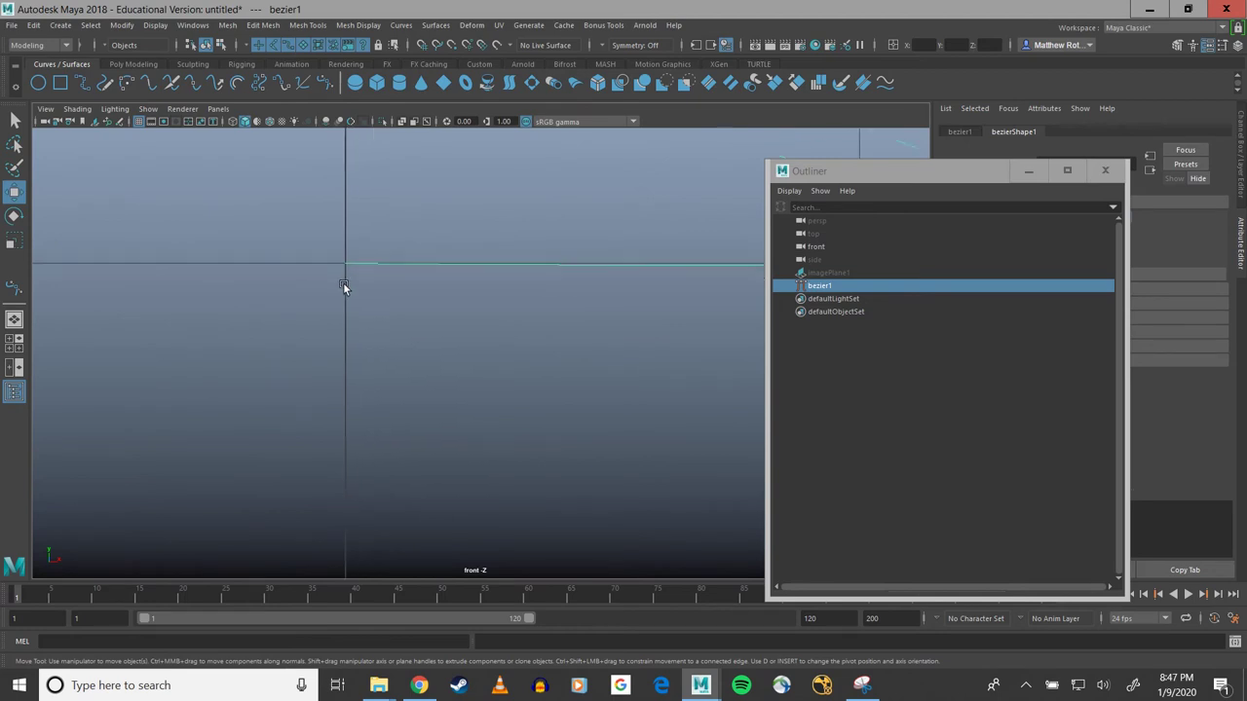
pyautogui.keyDown('alt'); pyautogui.moveTo(282, 229); pyautogui.dragTo(318, 245, button='middle'); pyautogui.keyUp('alt')
pyautogui.click(320, 239)
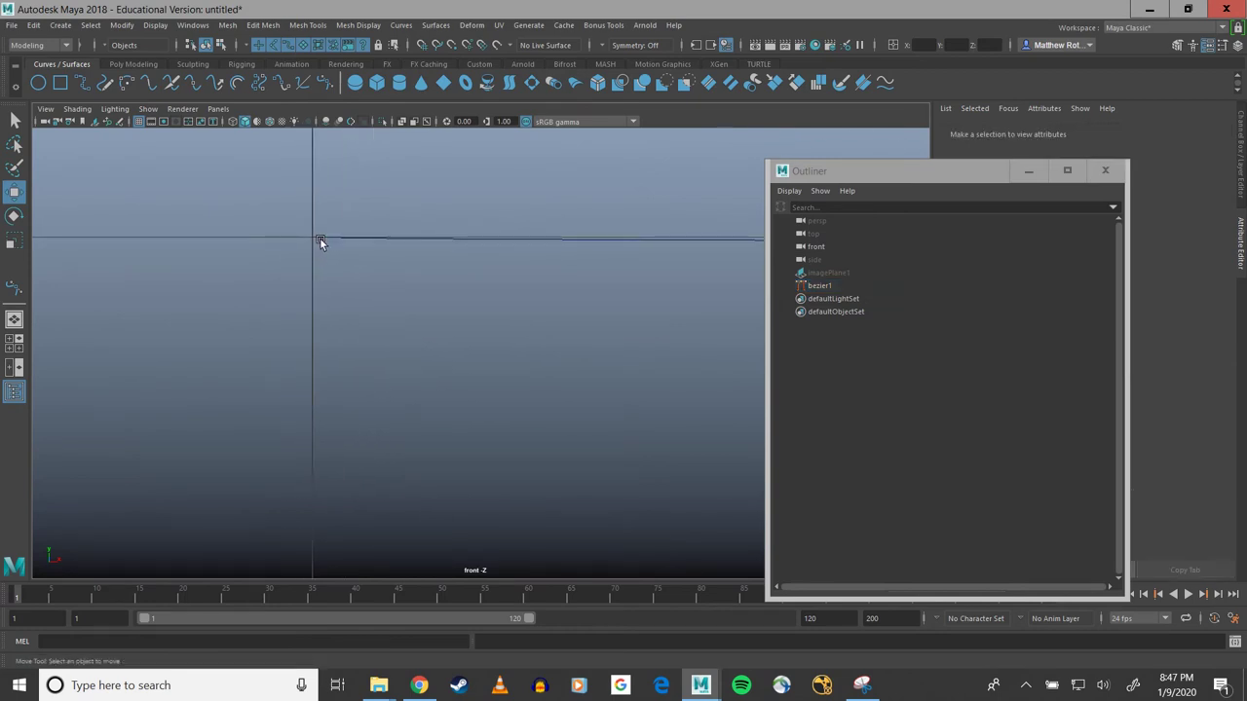
pyautogui.click(329, 237)
pyautogui.moveTo(329, 236); pyautogui.dragTo(276, 215, button='right')
pyautogui.moveTo(276, 215); pyautogui.dragTo(337, 290)
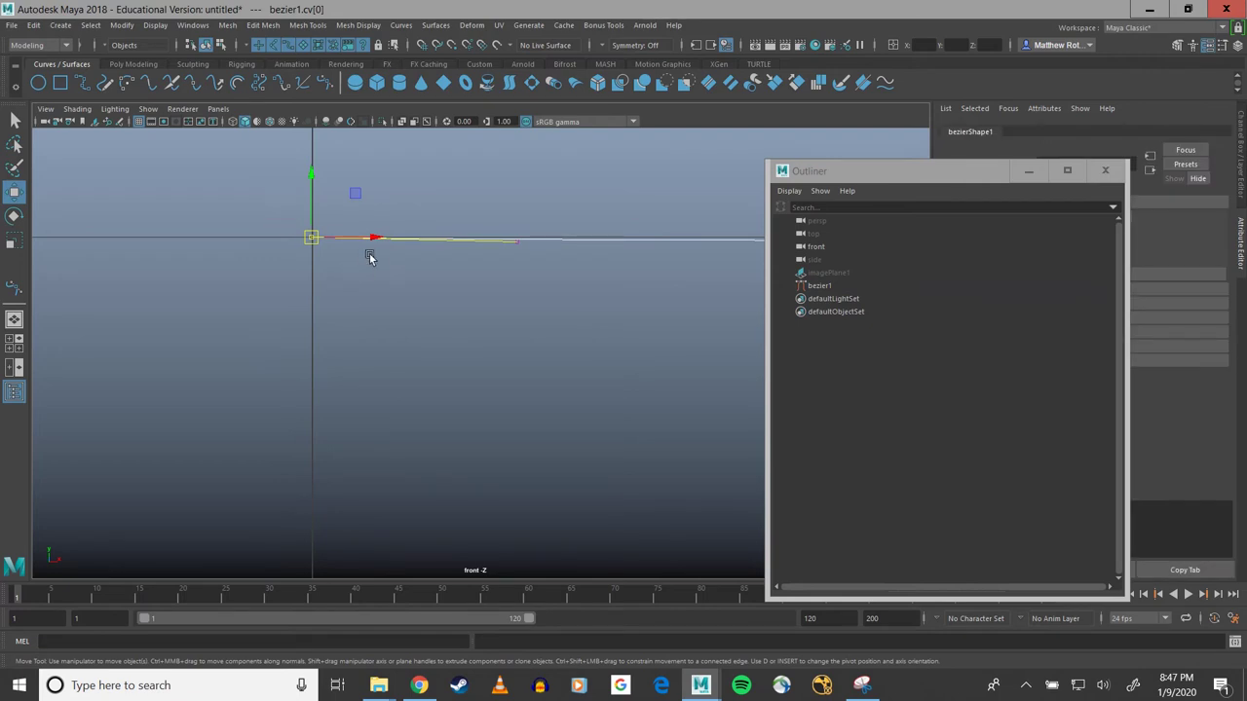
pyautogui.click(421, 45)
pyautogui.moveTo(379, 237); pyautogui.dragTo(395, 236)
pyautogui.keyDown('alt'); pyautogui.moveTo(438, 280); pyautogui.dragTo(458, 270); pyautogui.keyUp('alt')
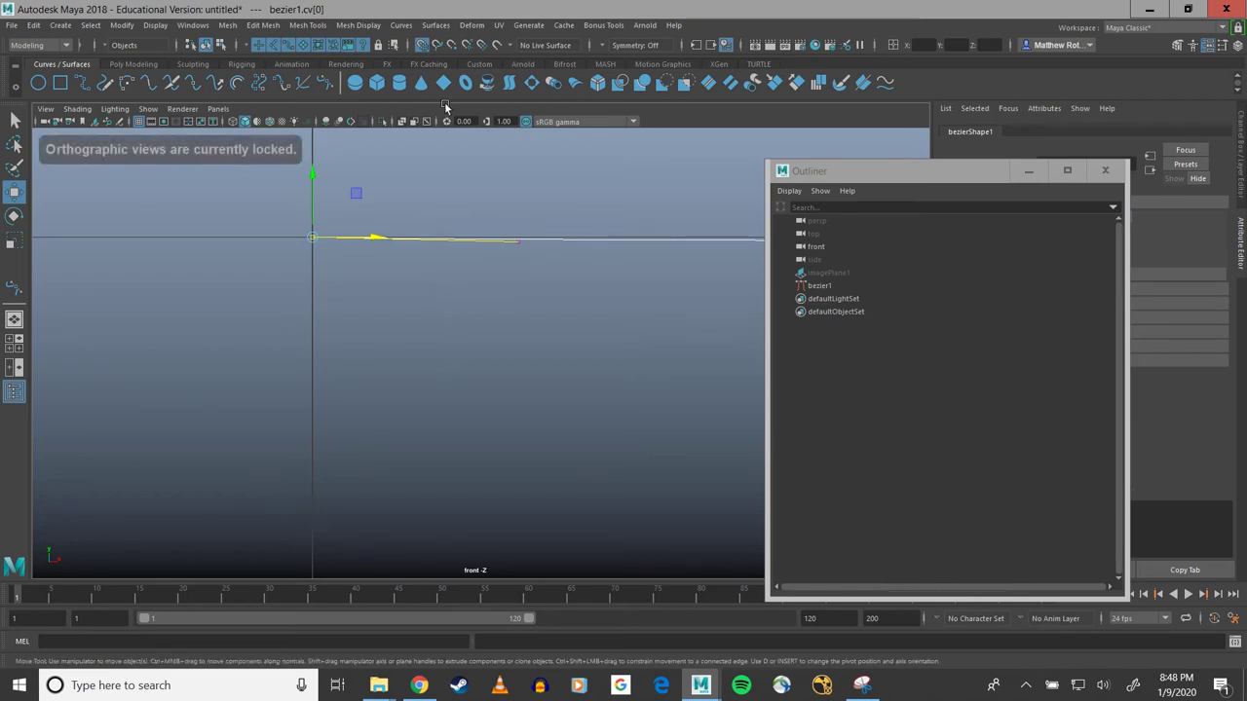
pyautogui.click(421, 45)
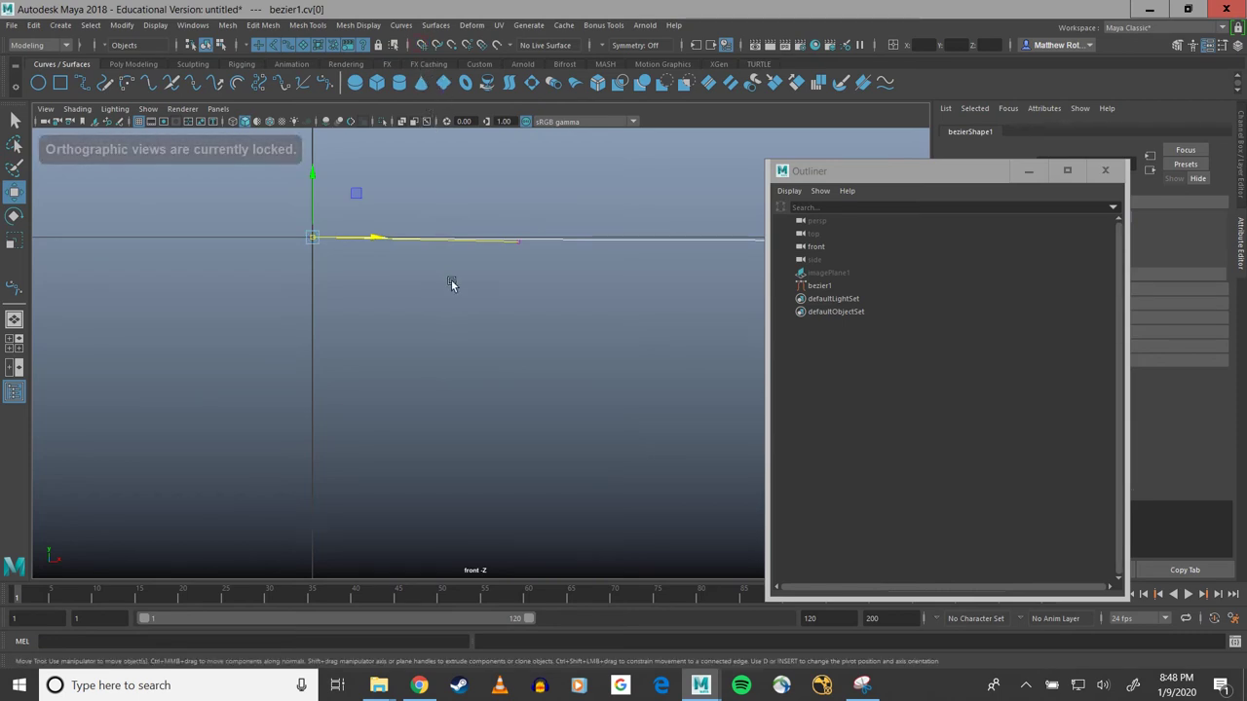
# Step: Leave control vertex editing and select the whole profile curve in object mode
pyautogui.click(540, 391)
pyautogui.scroll(-15, 503, 331)
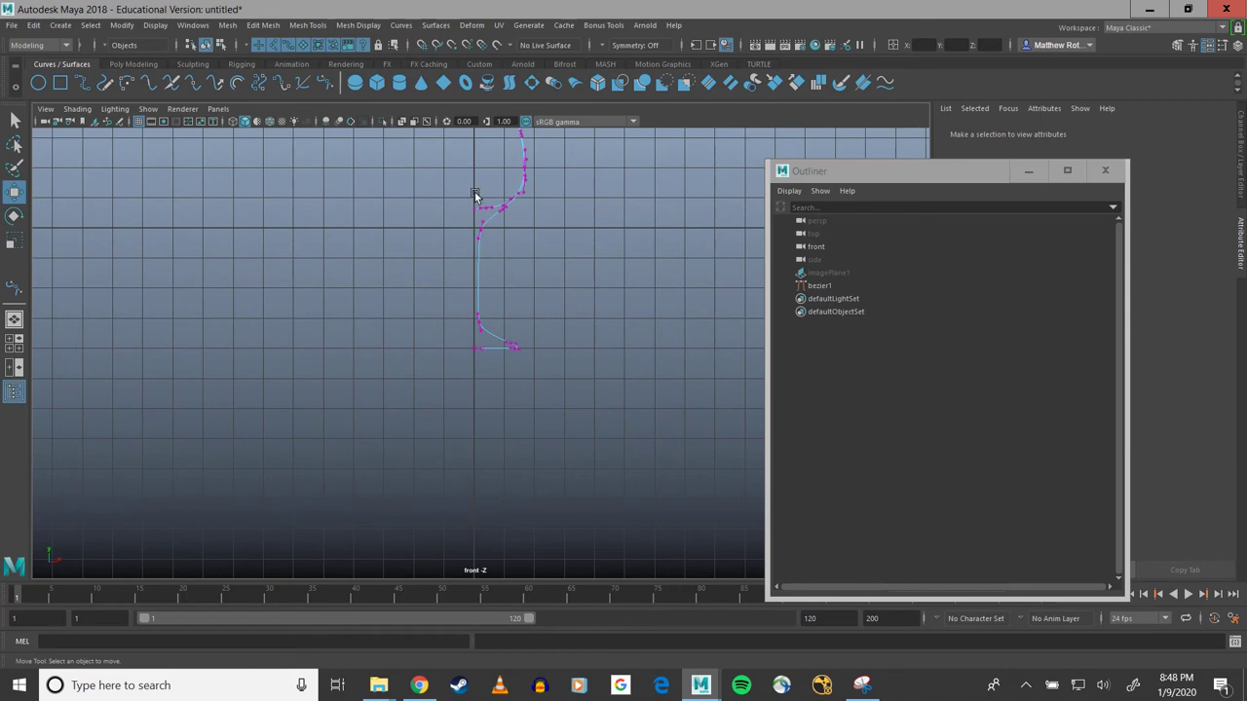
pyautogui.press('q')
pyautogui.moveTo(495, 207); pyautogui.dragTo(515, 202, button='right')
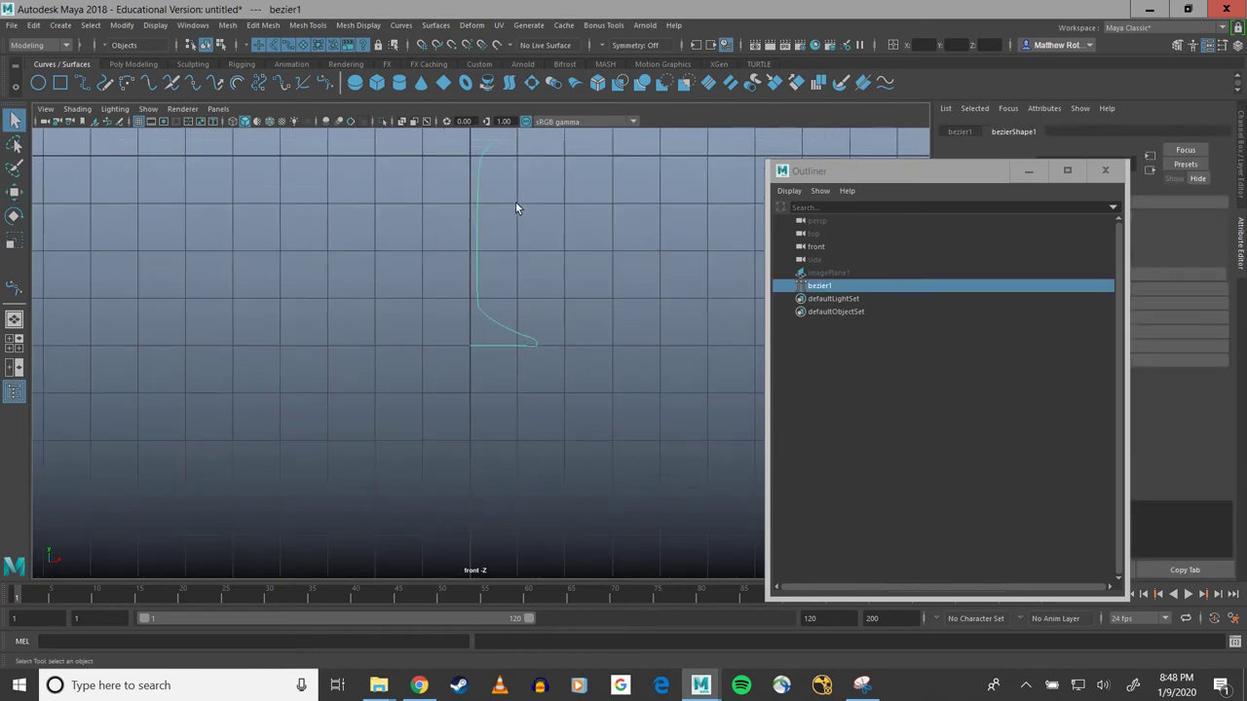
# Step: Revolve the profile curve into a full wine glass surface in the perspective view
pyautogui.scroll(3, 575, 353)
pyautogui.press('space')
pyautogui.press('space')
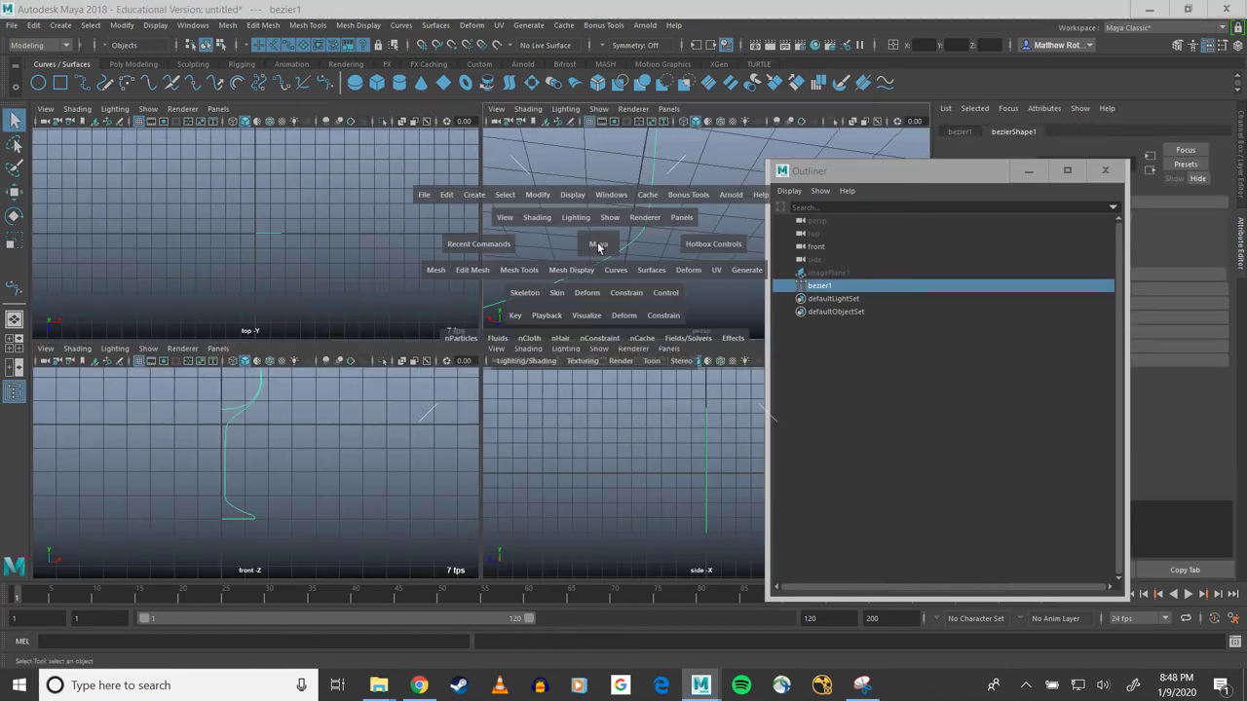
pyautogui.scroll(-8, 325, 327)
pyautogui.keyDown('alt'); pyautogui.moveTo(370, 325); pyautogui.dragTo(437, 353); pyautogui.keyUp('alt')
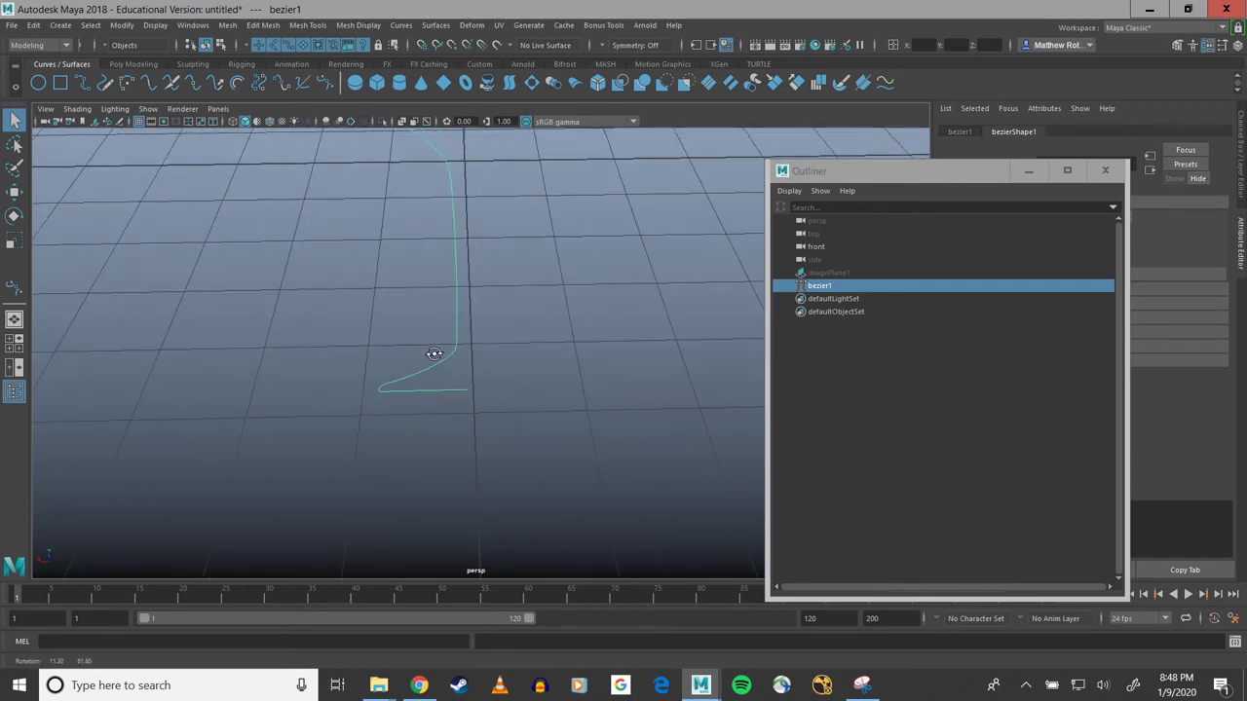
pyautogui.keyDown('alt'); pyautogui.moveTo(434, 353); pyautogui.dragTo(424, 411, button='middle'); pyautogui.keyUp('alt')
pyautogui.scroll(-4, 425, 411)
pyautogui.keyDown('alt'); pyautogui.moveTo(453, 316); pyautogui.dragTo(475, 231); pyautogui.keyUp('alt')
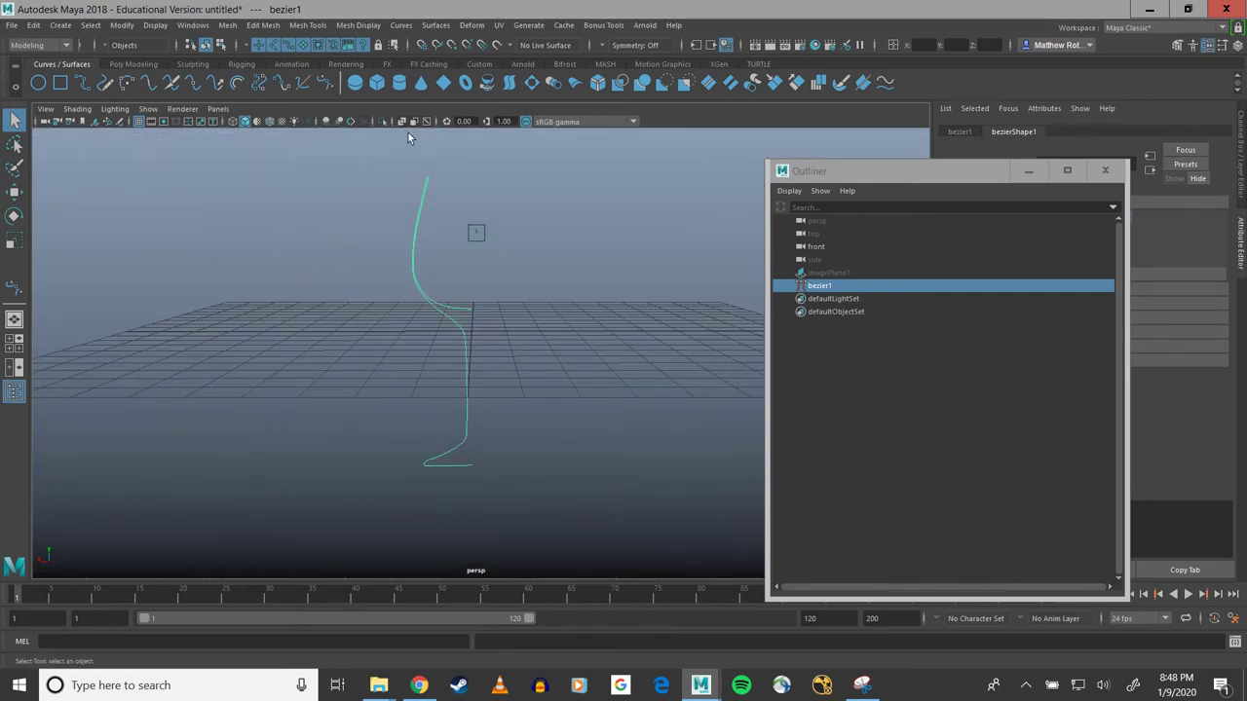
pyautogui.click(492, 82)
# Step: Examine the underside of the revolved glass's foot and its bowl, and select the whole surface in object mode
pyautogui.keyDown('alt'); pyautogui.moveTo(475, 429); pyautogui.dragTo(479, 356); pyautogui.keyUp('alt')
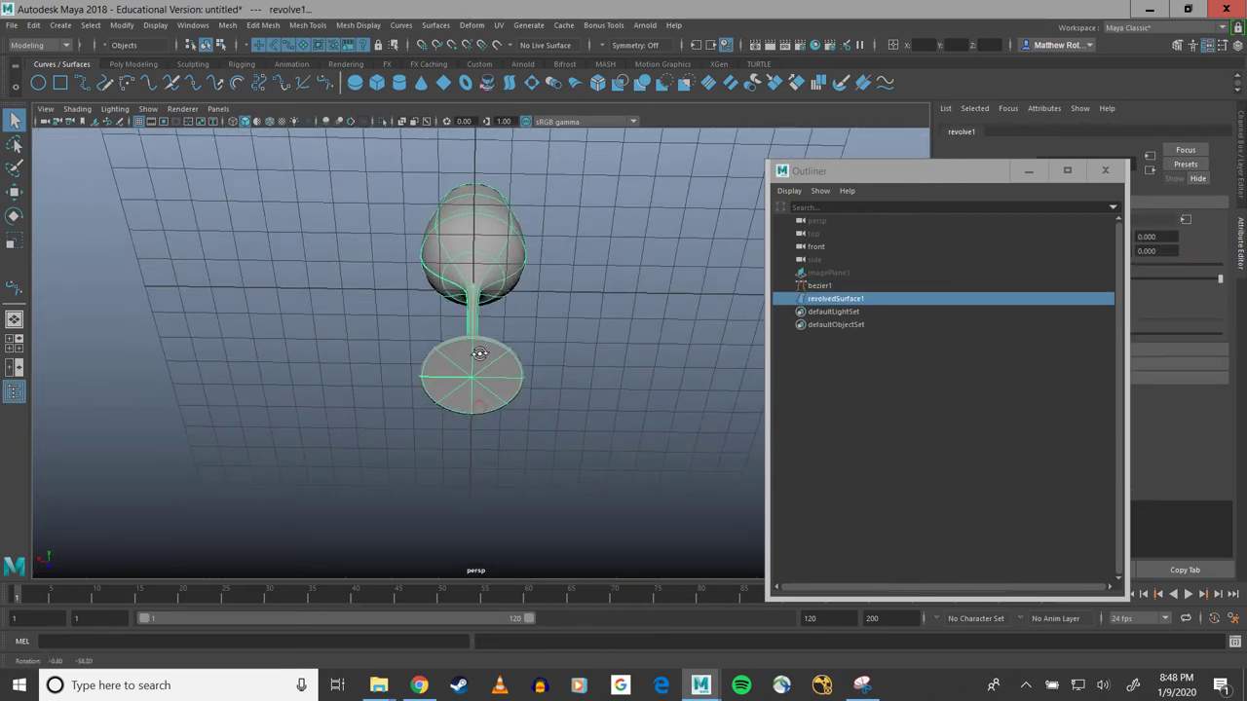
pyautogui.scroll(8, 489, 366)
pyautogui.keyDown('alt'); pyautogui.moveTo(489, 366); pyautogui.dragTo(497, 311, button='middle'); pyautogui.keyUp('alt')
pyautogui.keyDown('alt'); pyautogui.moveTo(497, 315); pyautogui.dragTo(457, 379); pyautogui.keyUp('alt')
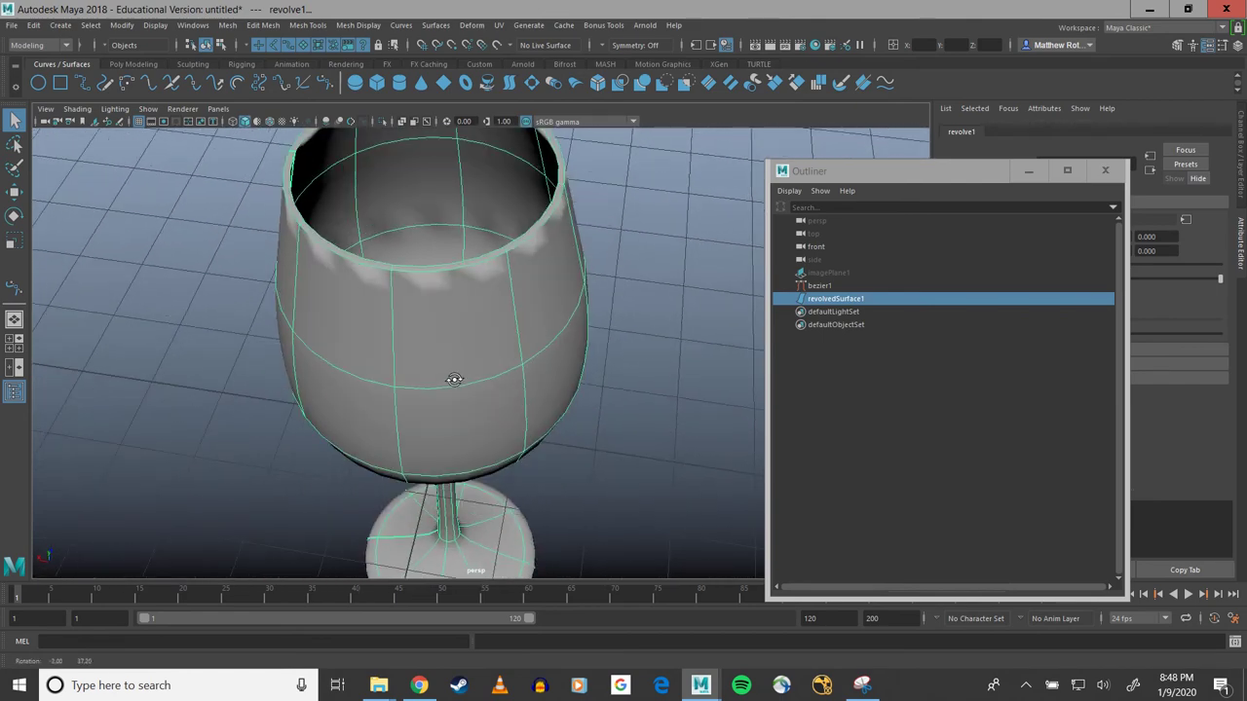
pyautogui.moveTo(435, 320); pyautogui.dragTo(492, 273, button='right')
pyautogui.click(480, 323)
pyautogui.keyDown('alt'); pyautogui.moveTo(480, 322); pyautogui.dragTo(366, 259, button='right'); pyautogui.keyUp('alt')
pyautogui.keyDown('alt'); pyautogui.moveTo(423, 391); pyautogui.dragTo(415, 374); pyautogui.keyUp('alt')
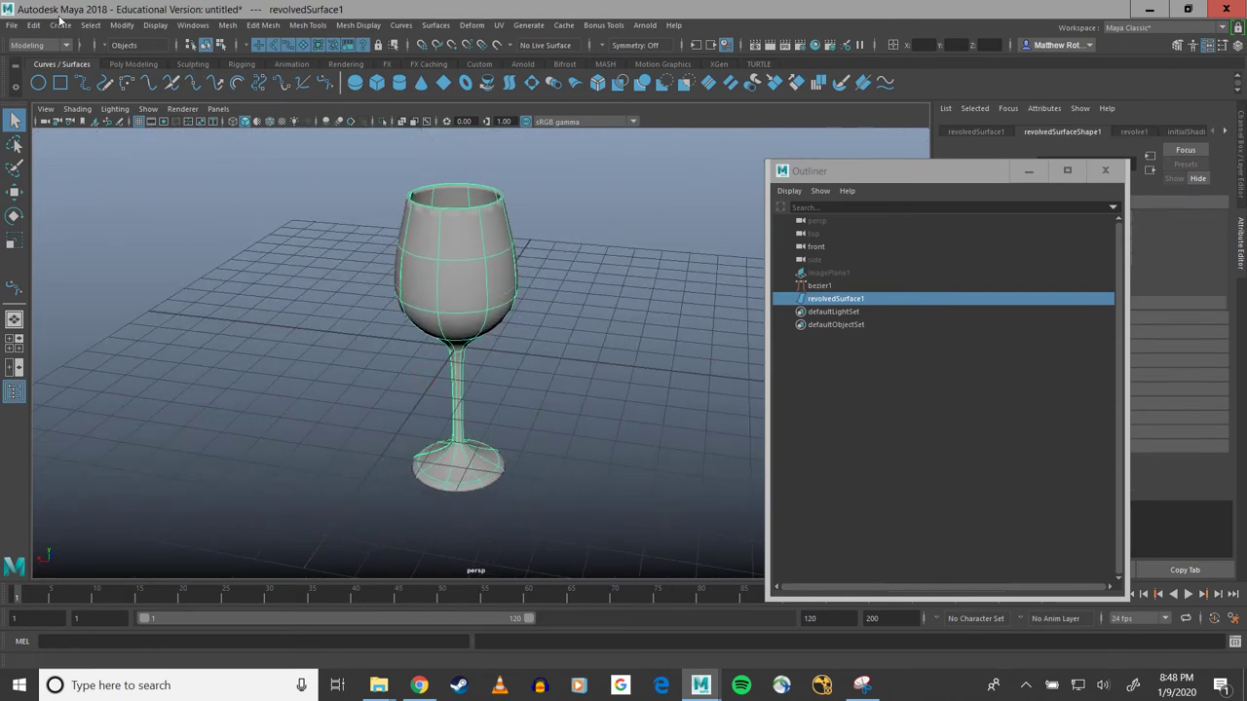
# Step: Open the NURBS to Polygons conversion options, reset them to defaults and set the tessellation method to General with quads
pyautogui.click(127, 26)
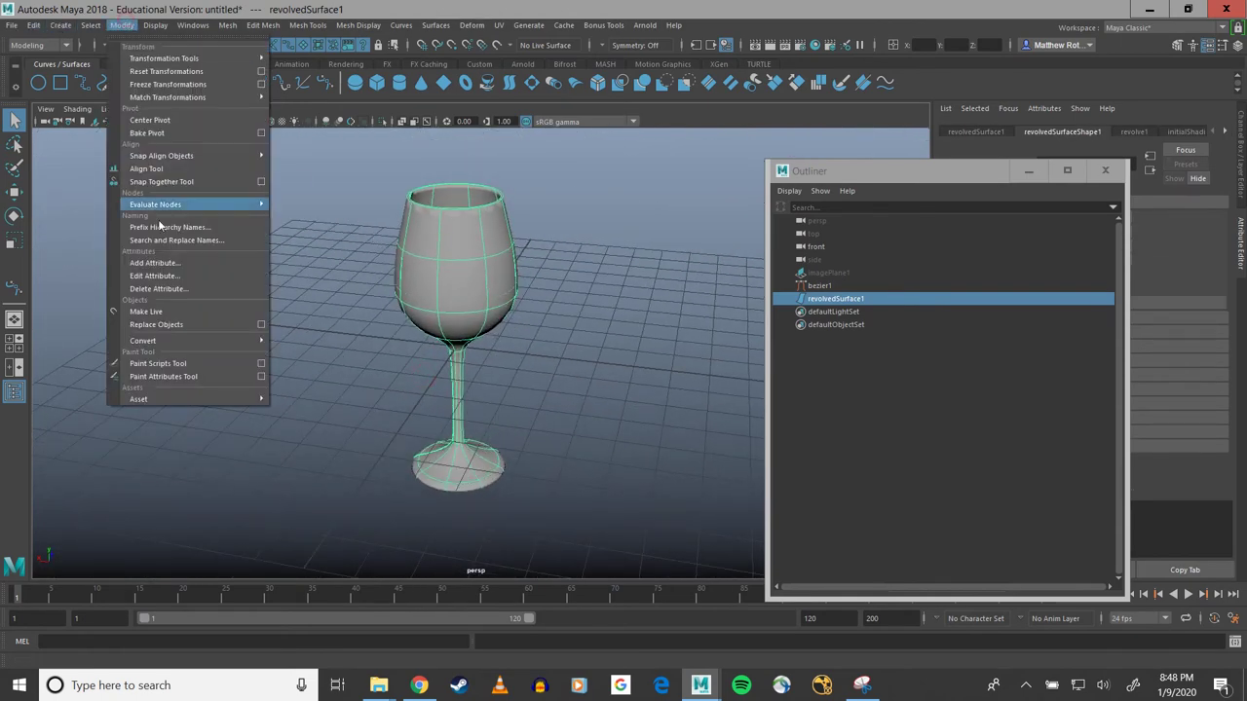
pyautogui.moveTo(177, 344)
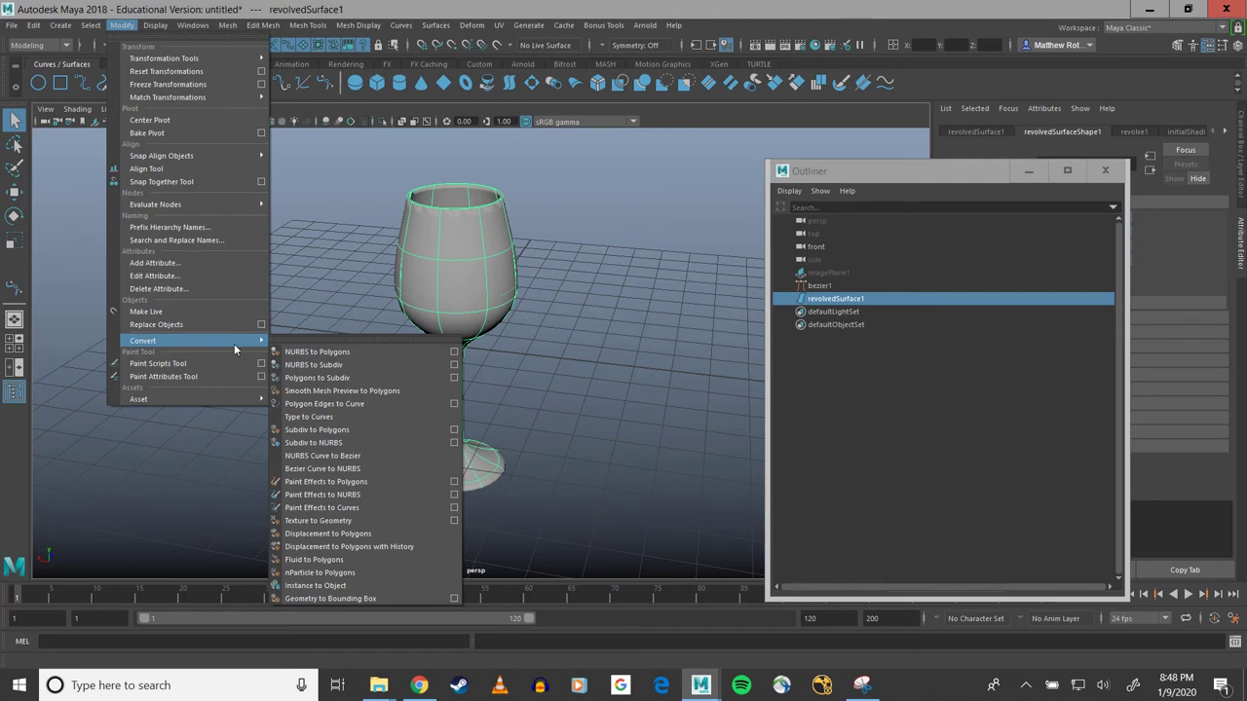
pyautogui.click(452, 352)
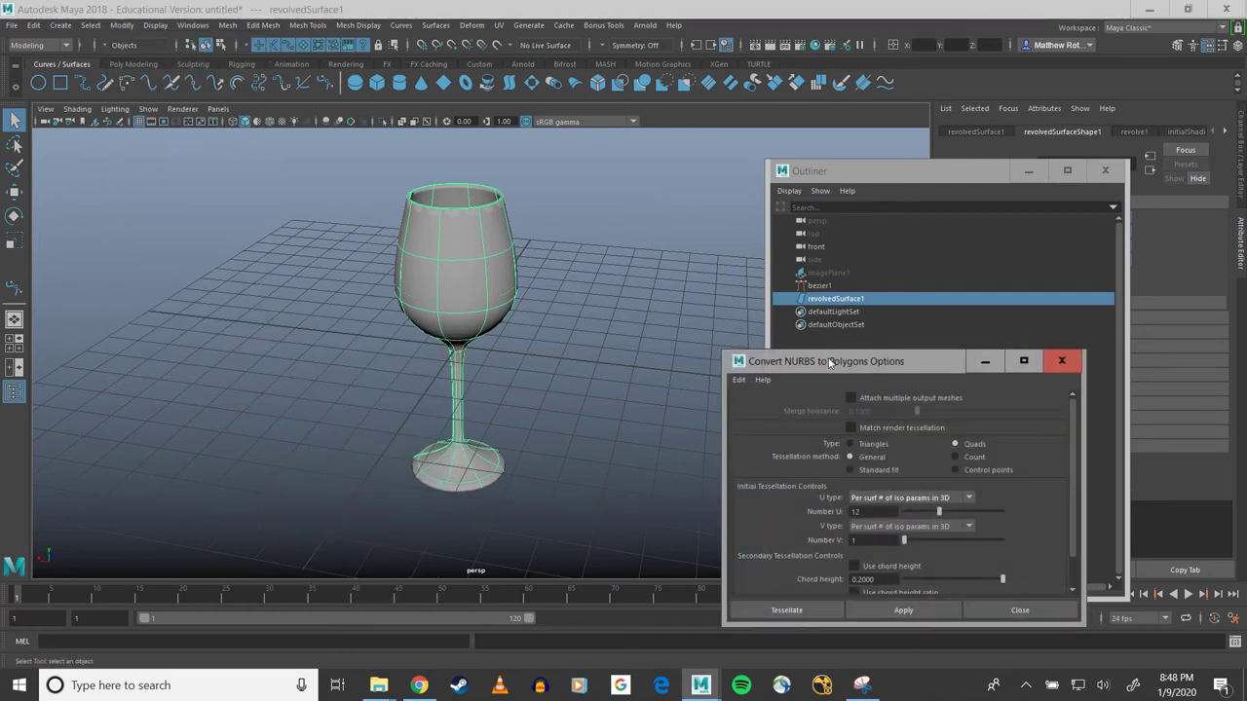
pyautogui.moveTo(829, 362); pyautogui.dragTo(773, 221)
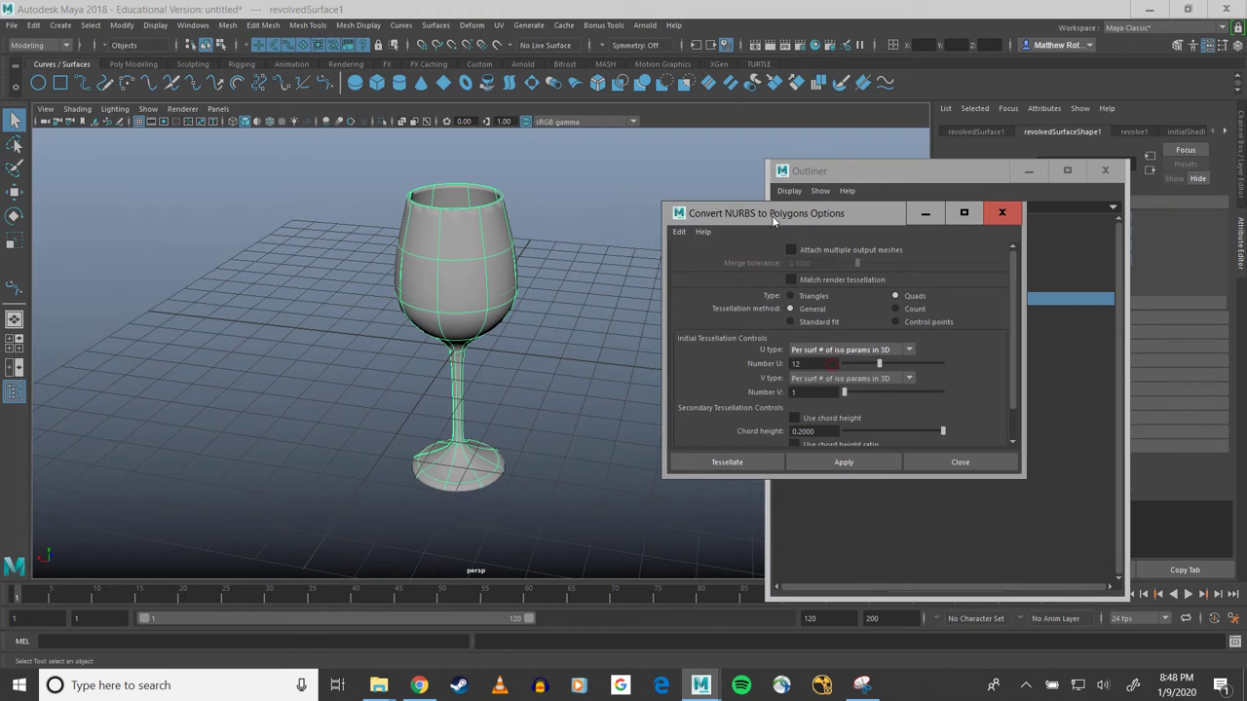
pyautogui.click(679, 231)
pyautogui.click(695, 254)
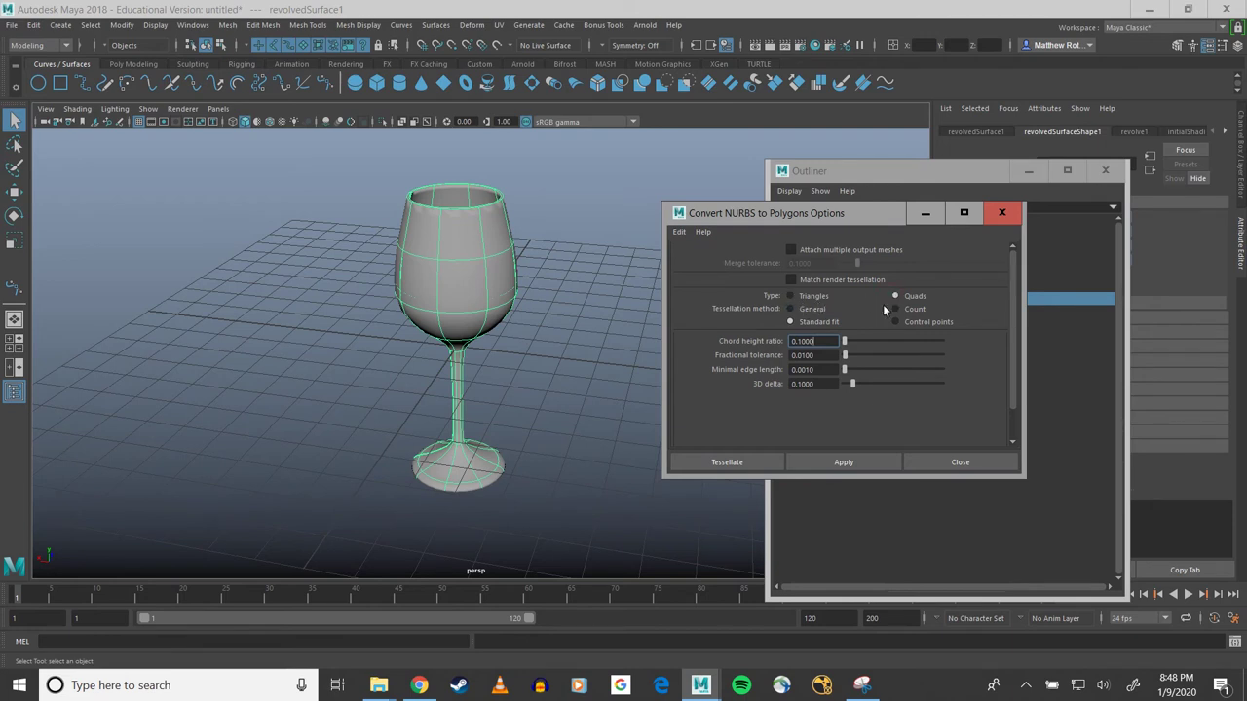
pyautogui.click(790, 309)
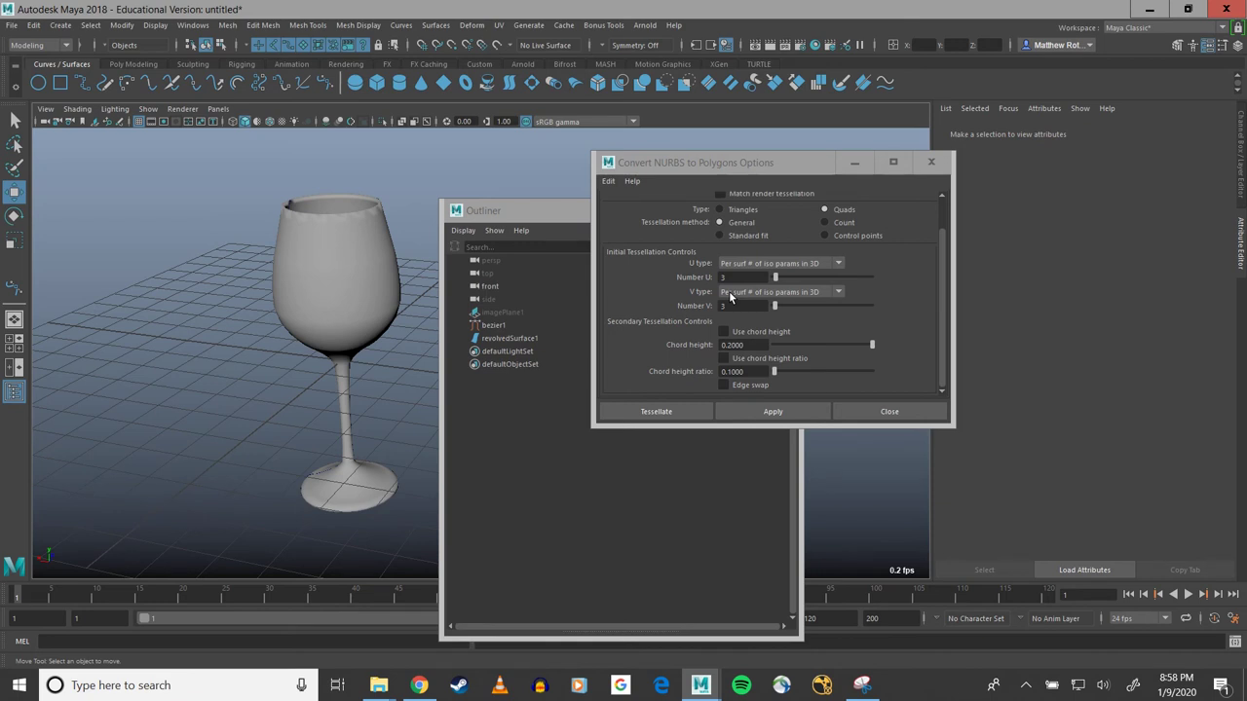
# Step: Try converting the revolved glass to polygons with Number U and Number V at 3, and undo the conversion
pyautogui.click(337, 307)
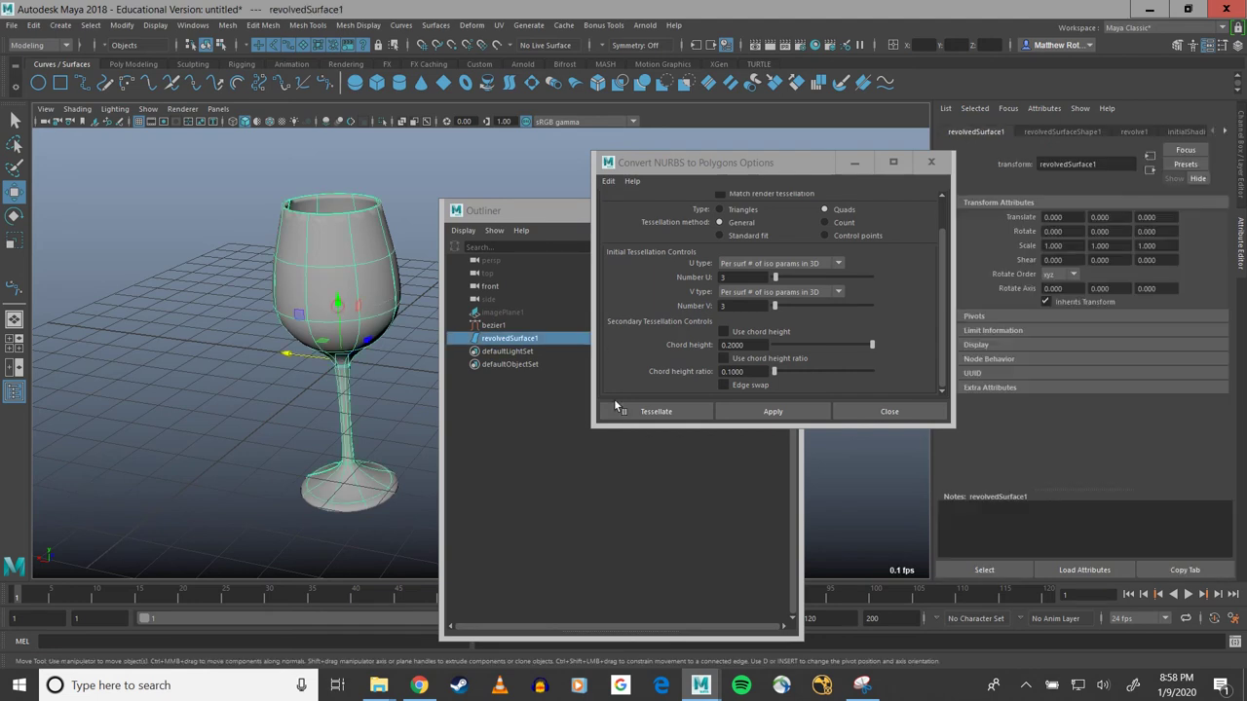
pyautogui.click(801, 413)
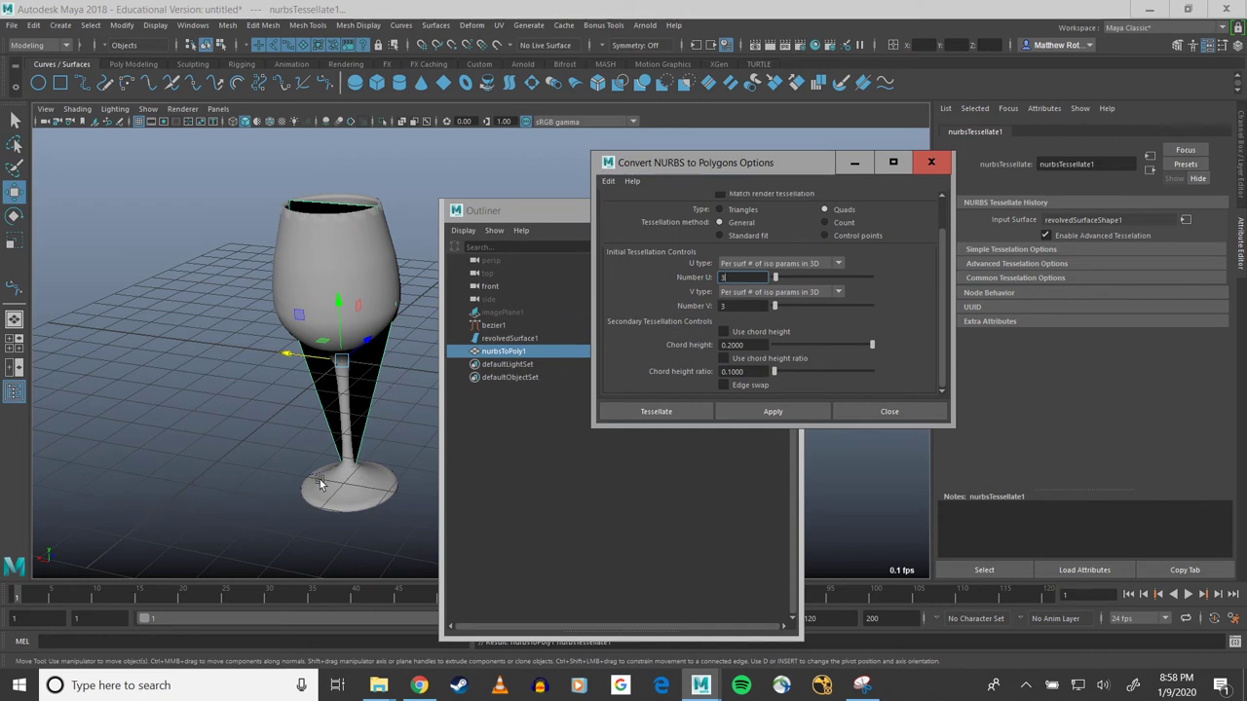
pyautogui.hotkey('ctrl', 'z')
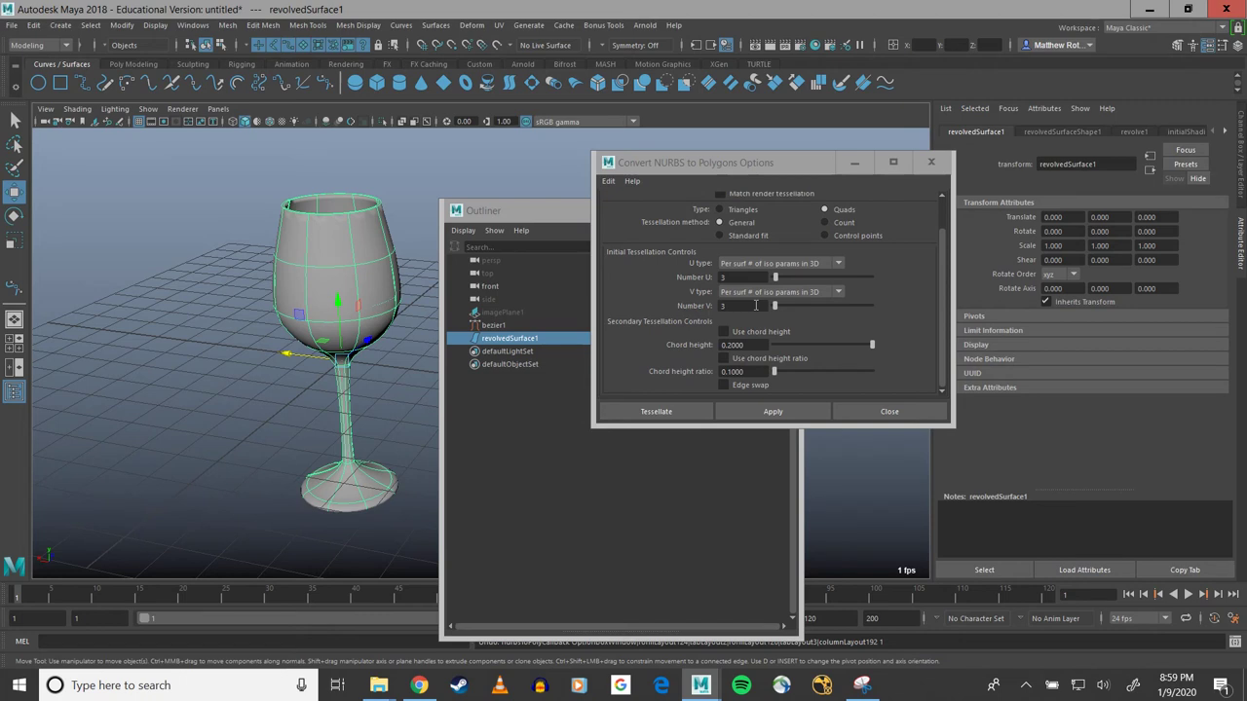
# Step: Set the tessellation's Number V to 12 and Number U to 30
pyautogui.click(756, 306)
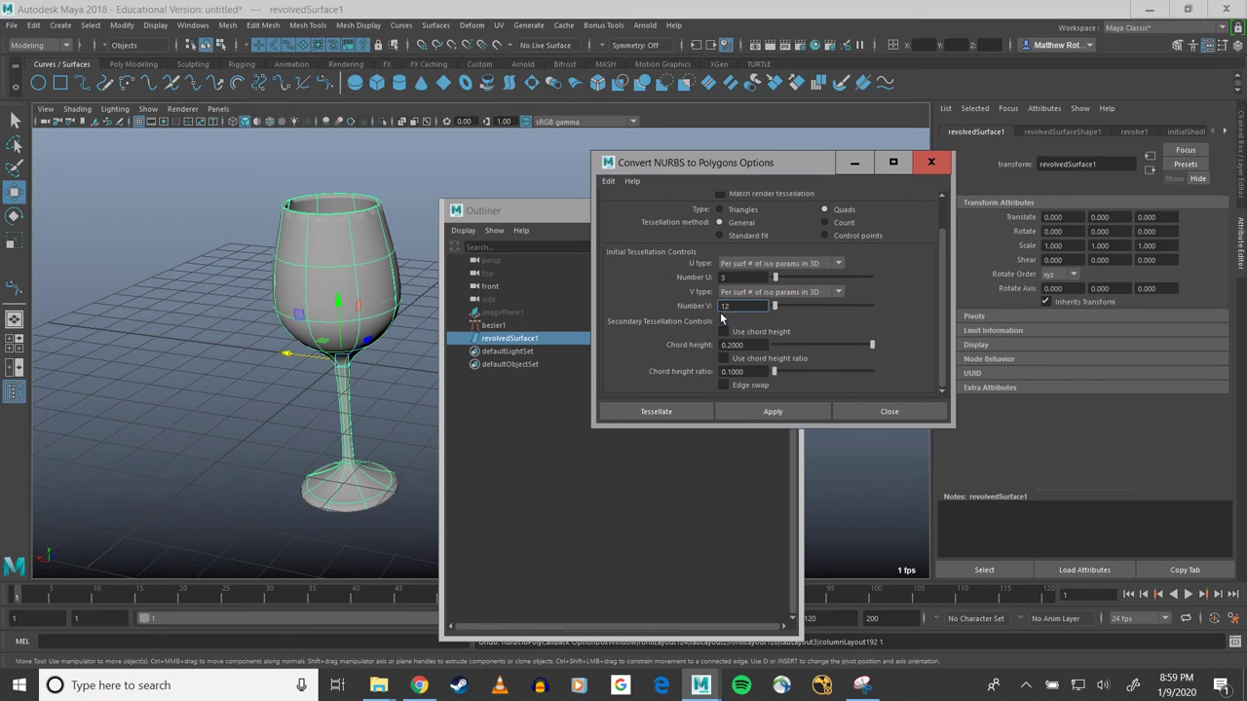
pyautogui.click(731, 277)
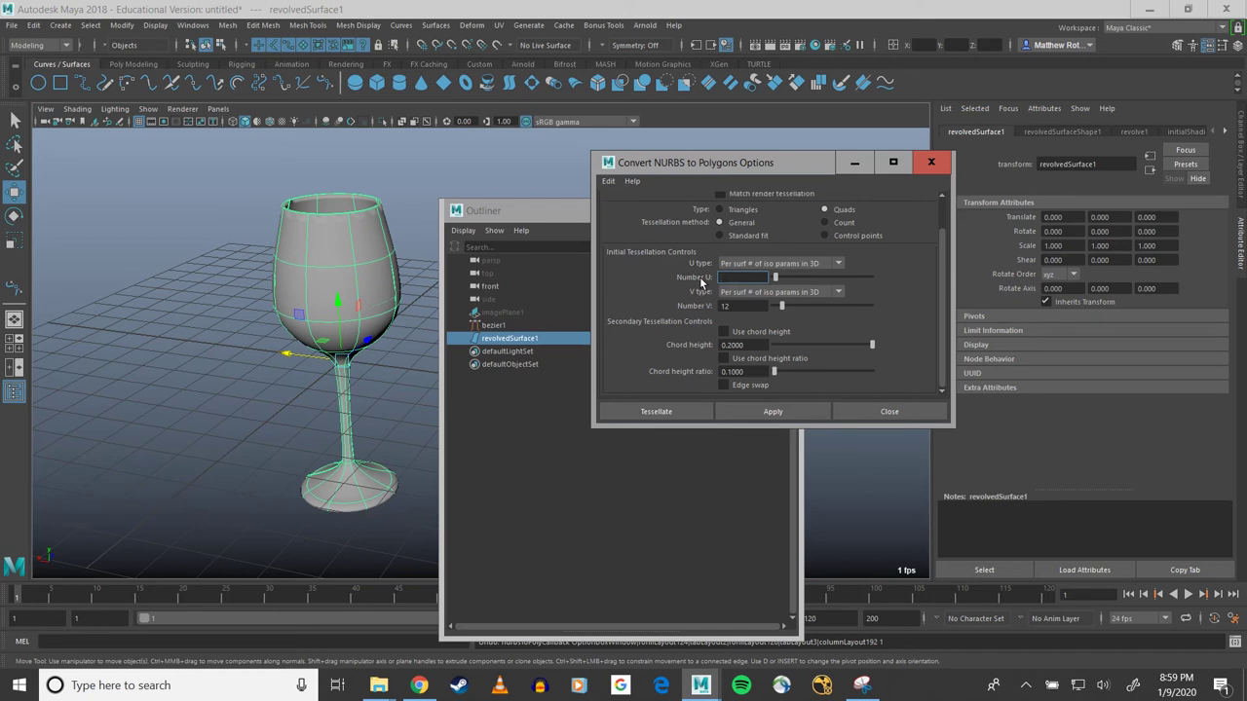
pyautogui.click(742, 306)
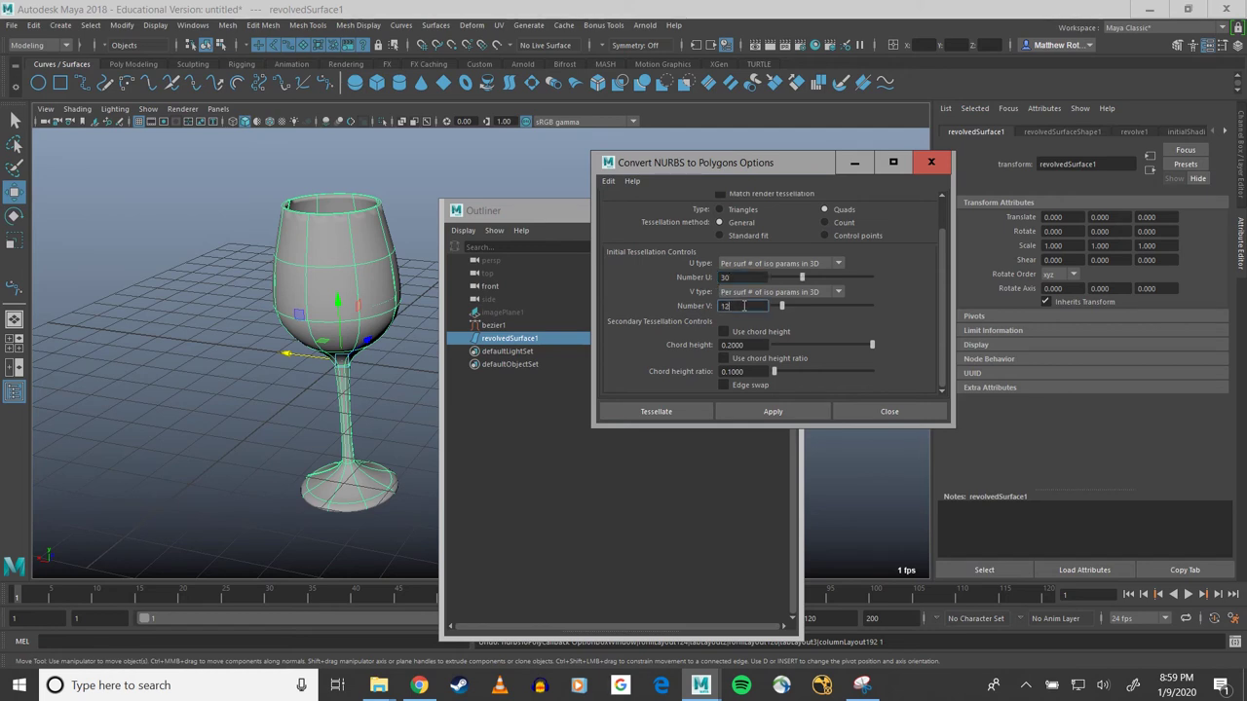
# Step: Try converting the glass to polygons, move the mesh beside the original to compare them, and undo both operations
pyautogui.click(769, 412)
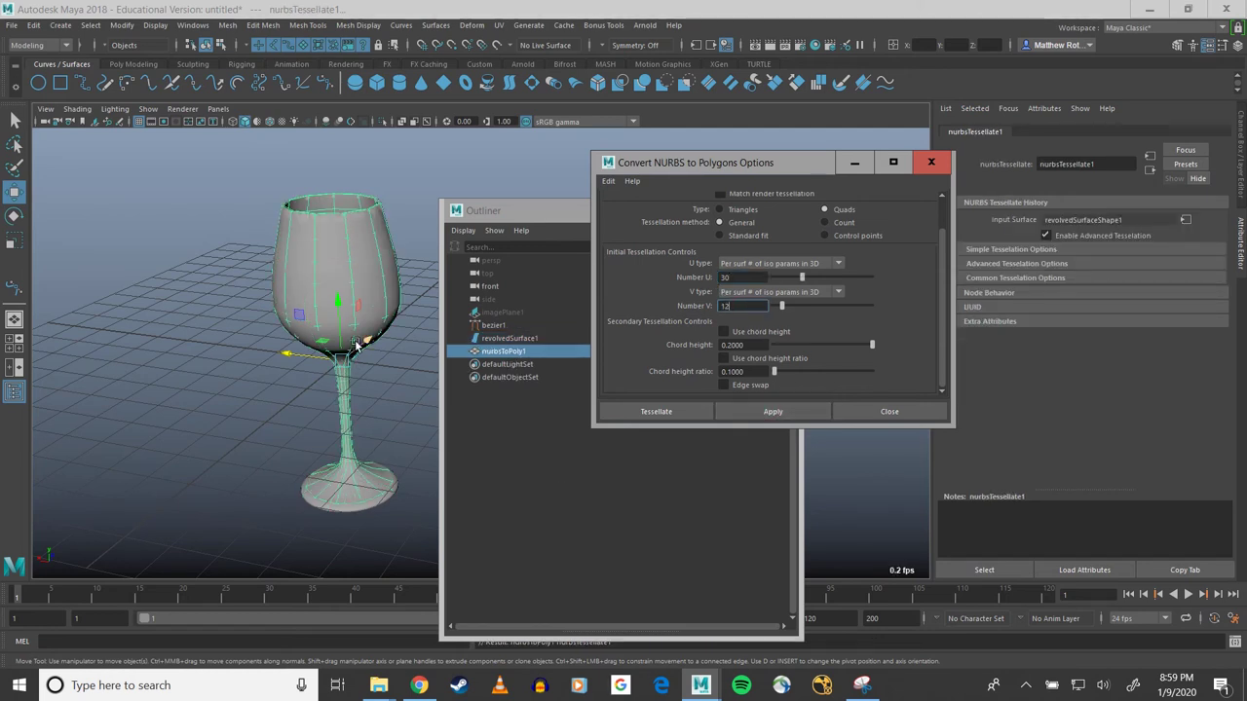
pyautogui.moveTo(321, 346); pyautogui.dragTo(144, 337)
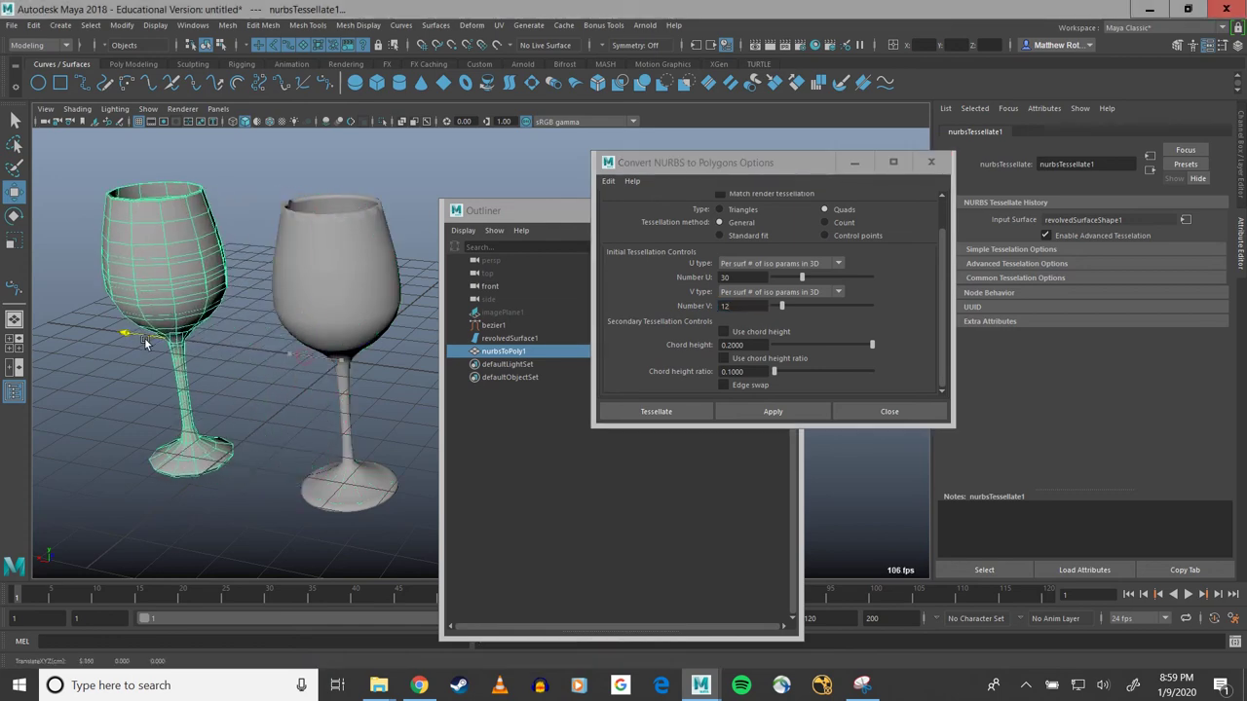
pyautogui.moveTo(218, 371)
pyautogui.keyDown('alt'); pyautogui.mouseDown()
pyautogui.moveTo(328, 333)
pyautogui.moveTo(287, 367)
pyautogui.moveTo(214, 382)
pyautogui.mouseUp(); pyautogui.keyUp('alt')
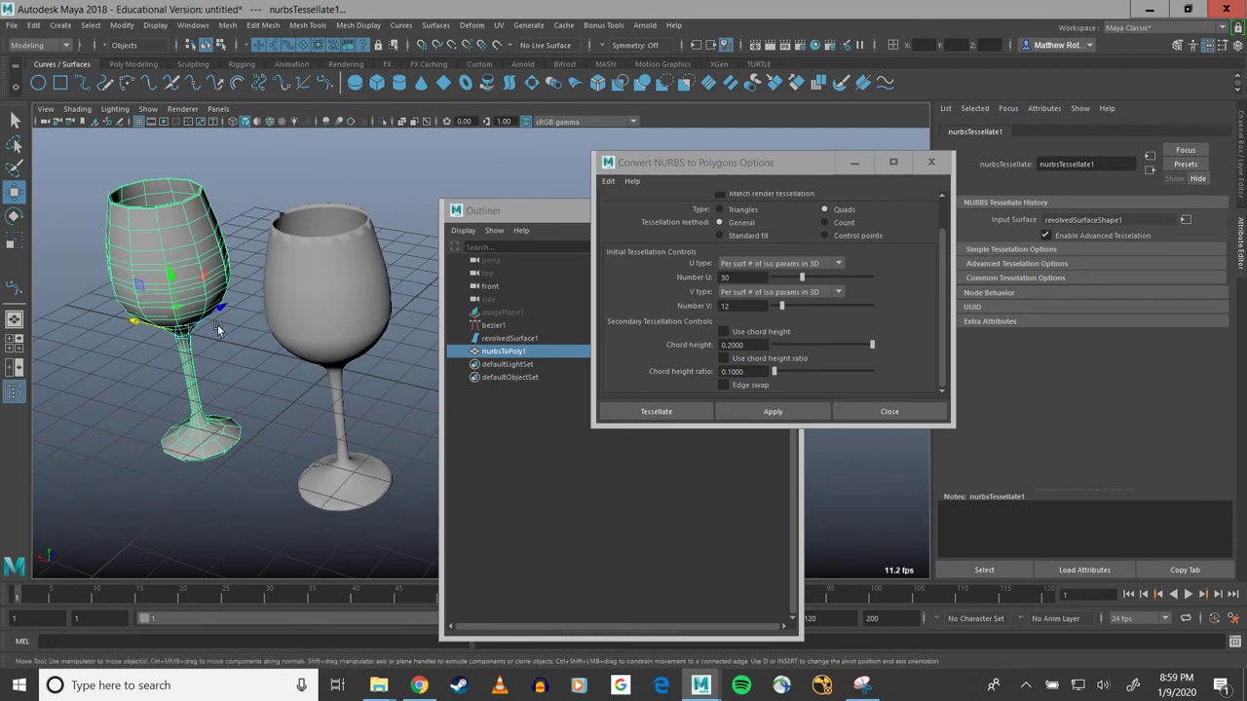
pyautogui.scroll(5, 174, 244)
pyautogui.keyDown('alt'); pyautogui.moveTo(174, 244); pyautogui.dragTo(347, 253, button='middle'); pyautogui.keyUp('alt')
pyautogui.keyDown('alt'); pyautogui.moveTo(347, 253); pyautogui.dragTo(298, 345); pyautogui.keyUp('alt')
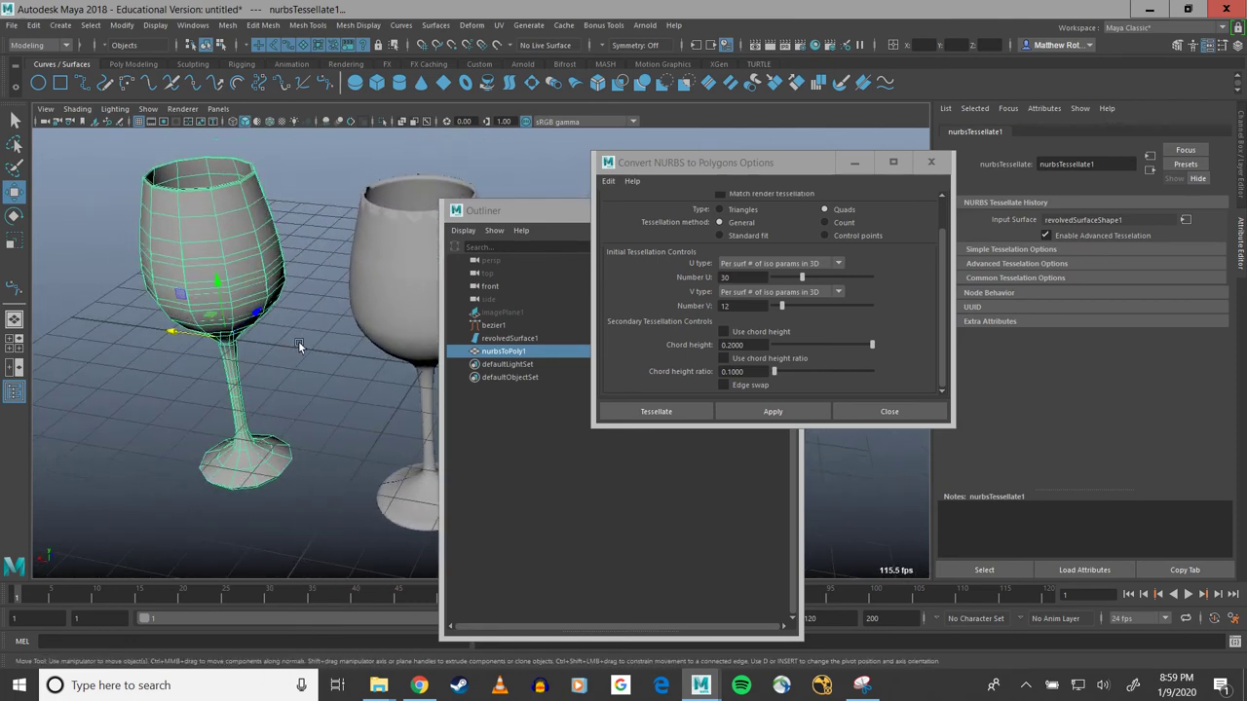
pyautogui.hotkey('ctrl', 'z')
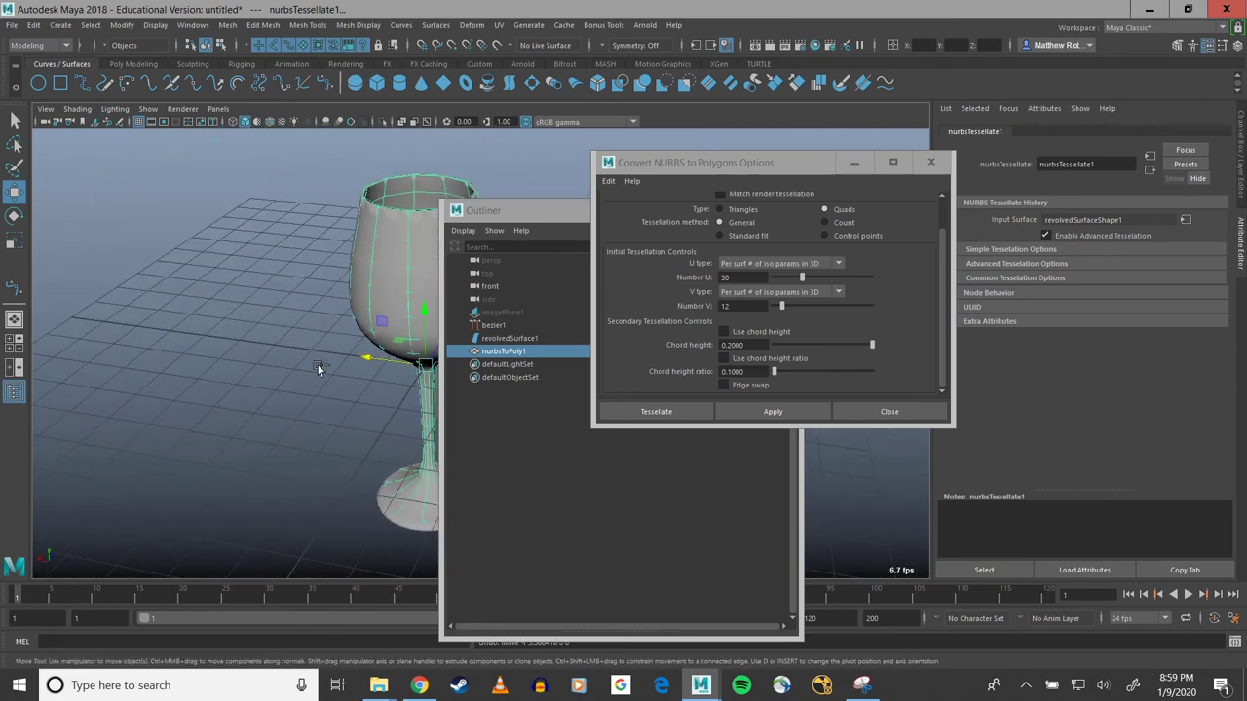
# Step: Set Number U to 60 and convert the revolved glass surface to a polygon mesh with Number V at 12
pyautogui.click(751, 277)
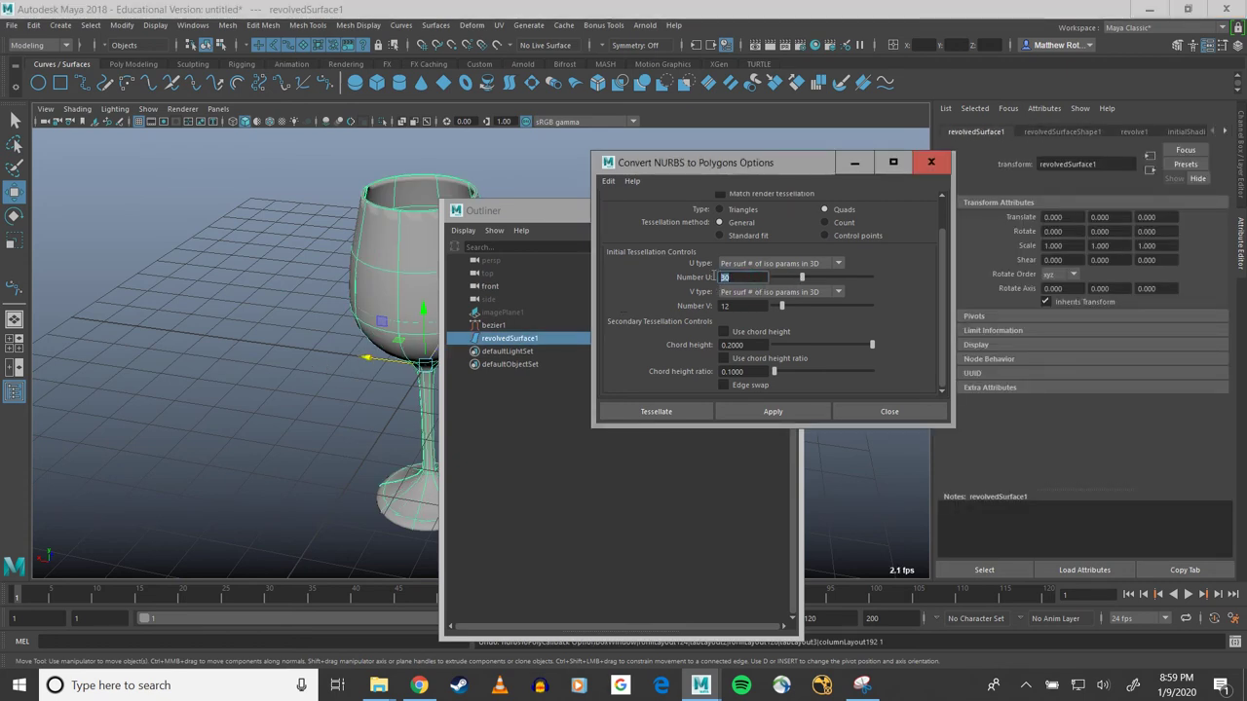
pyautogui.click(742, 305)
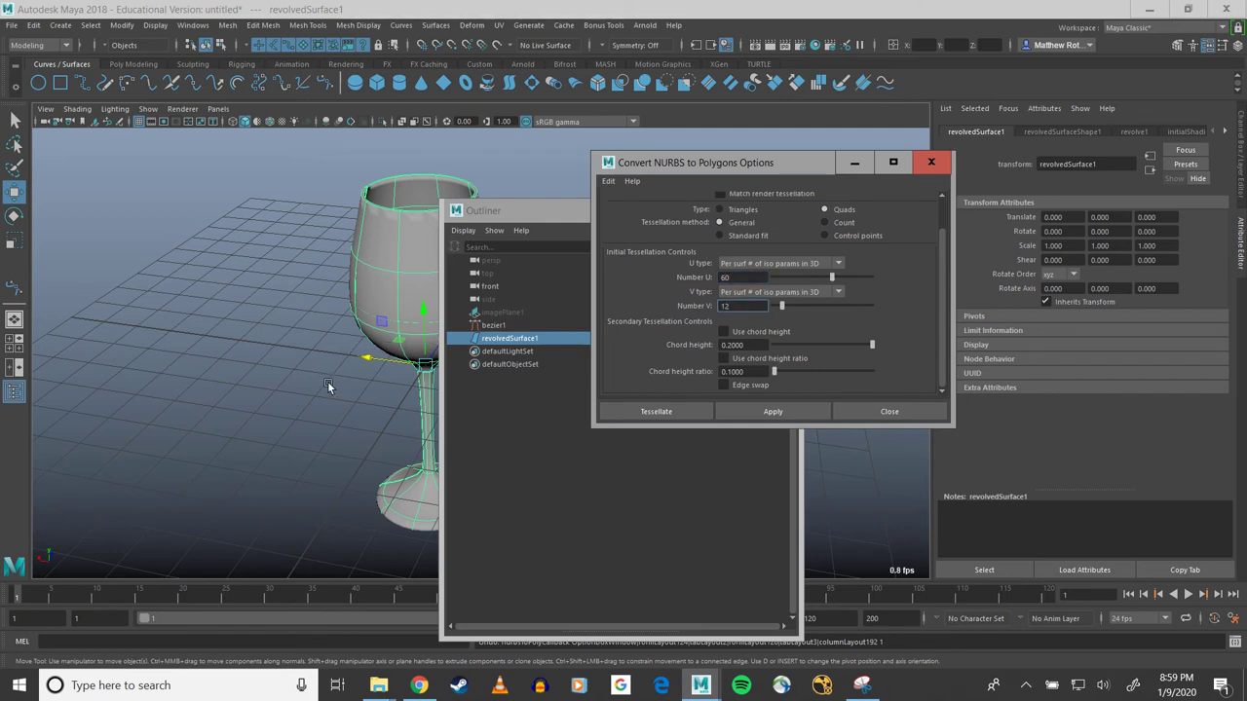
pyautogui.keyDown('alt'); pyautogui.moveTo(327, 381); pyautogui.dragTo(239, 400); pyautogui.keyUp('alt')
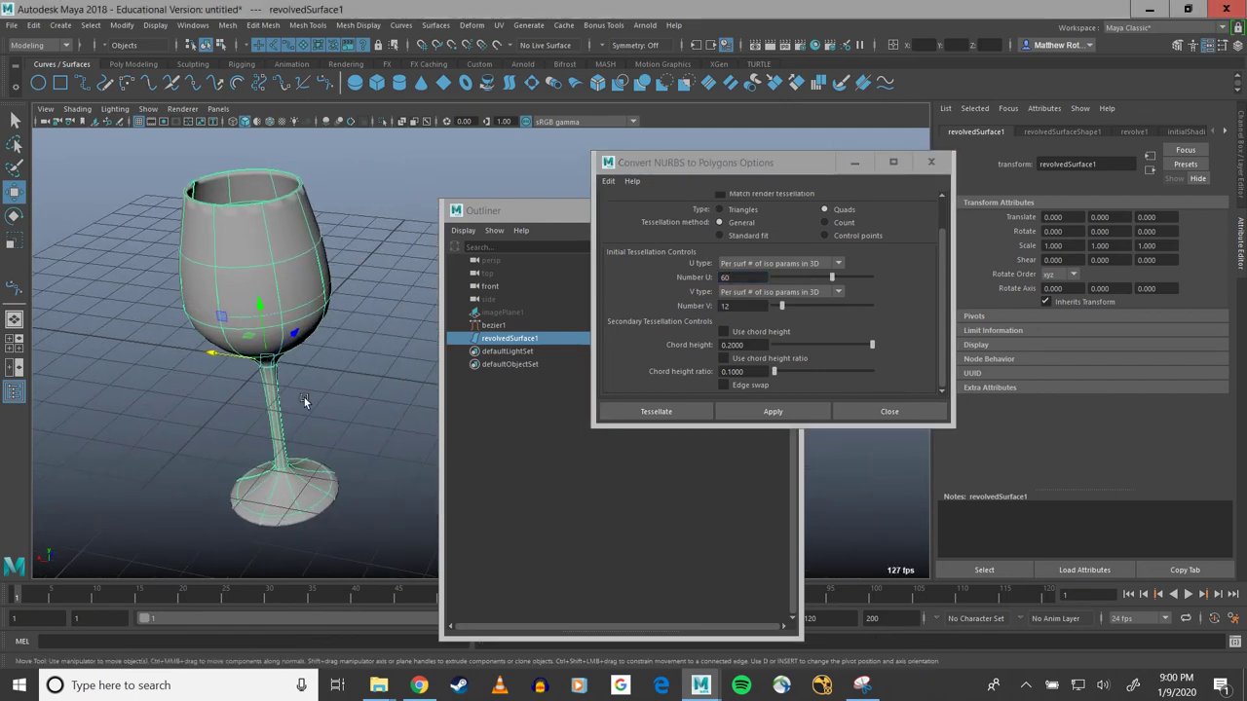
pyautogui.click(726, 414)
pyautogui.click(728, 411)
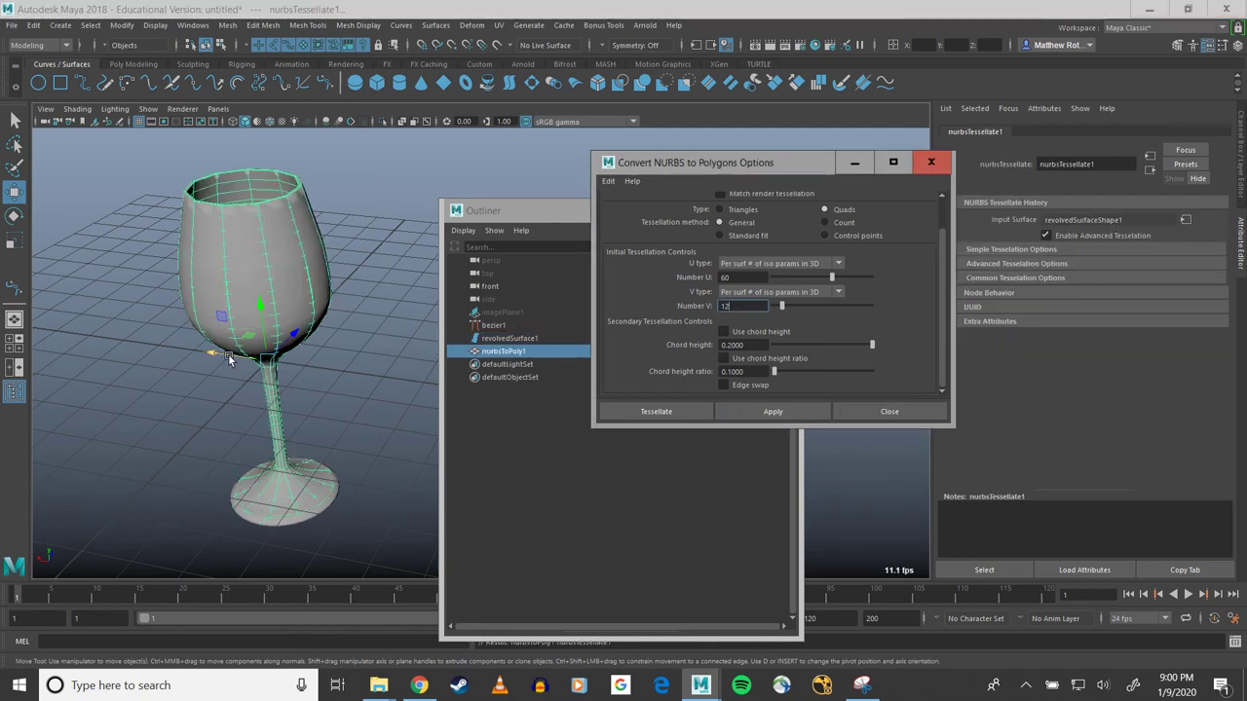
# Step: Move the polygon glass along the X axis beside the original and compare its foot with smooth preview on and off
pyautogui.moveTo(233, 358); pyautogui.dragTo(77, 338)
pyautogui.keyDown('alt'); pyautogui.moveTo(76, 336); pyautogui.dragTo(251, 330, button='middle'); pyautogui.keyUp('alt')
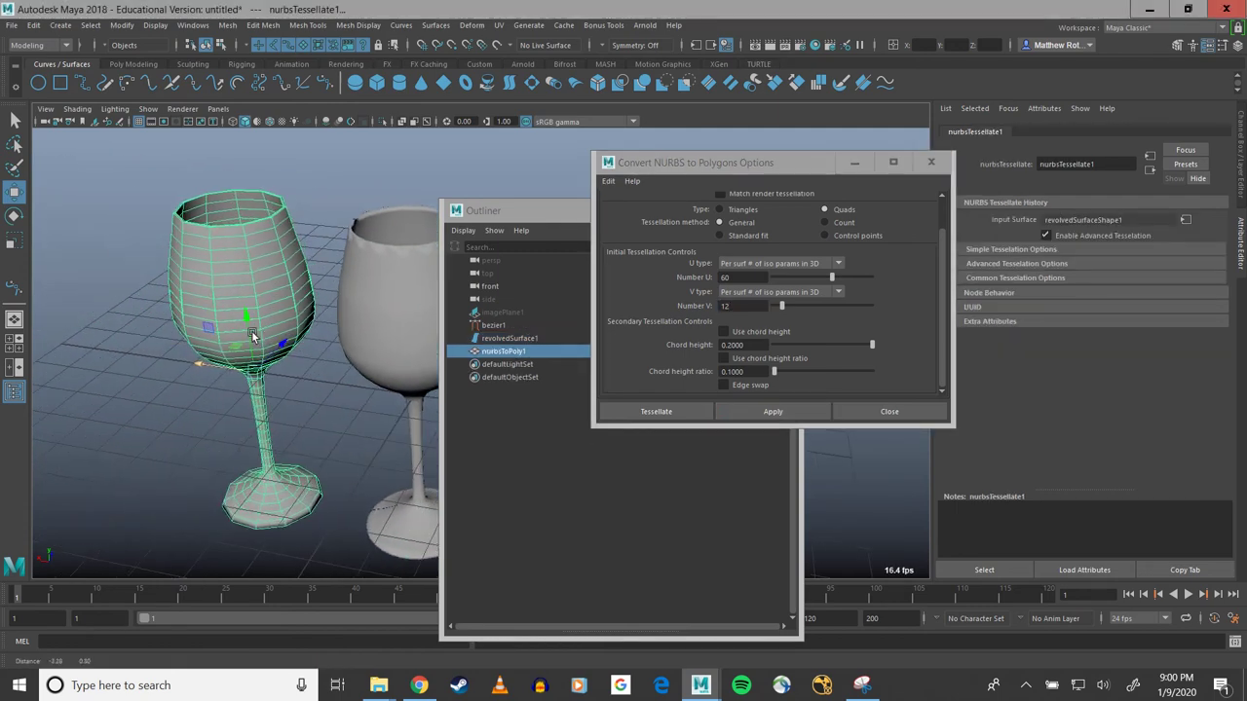
pyautogui.keyDown('alt'); pyautogui.moveTo(251, 331); pyautogui.dragTo(297, 375); pyautogui.keyUp('alt')
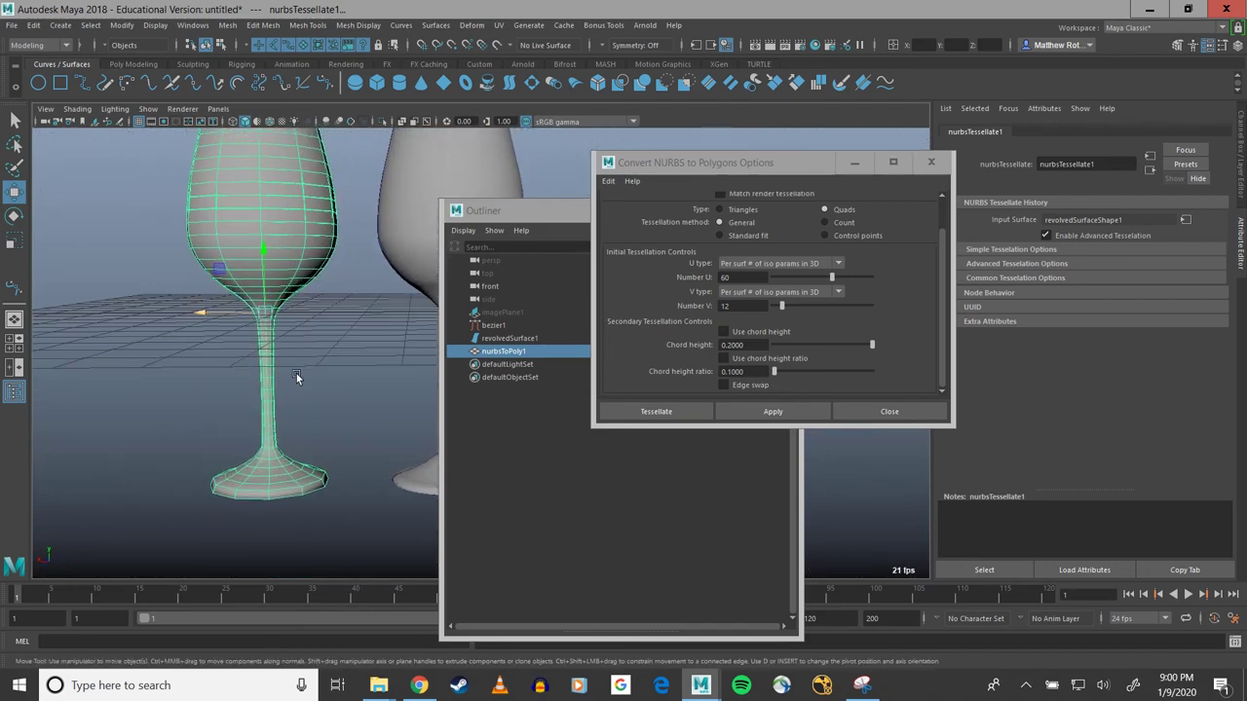
pyautogui.press('3')
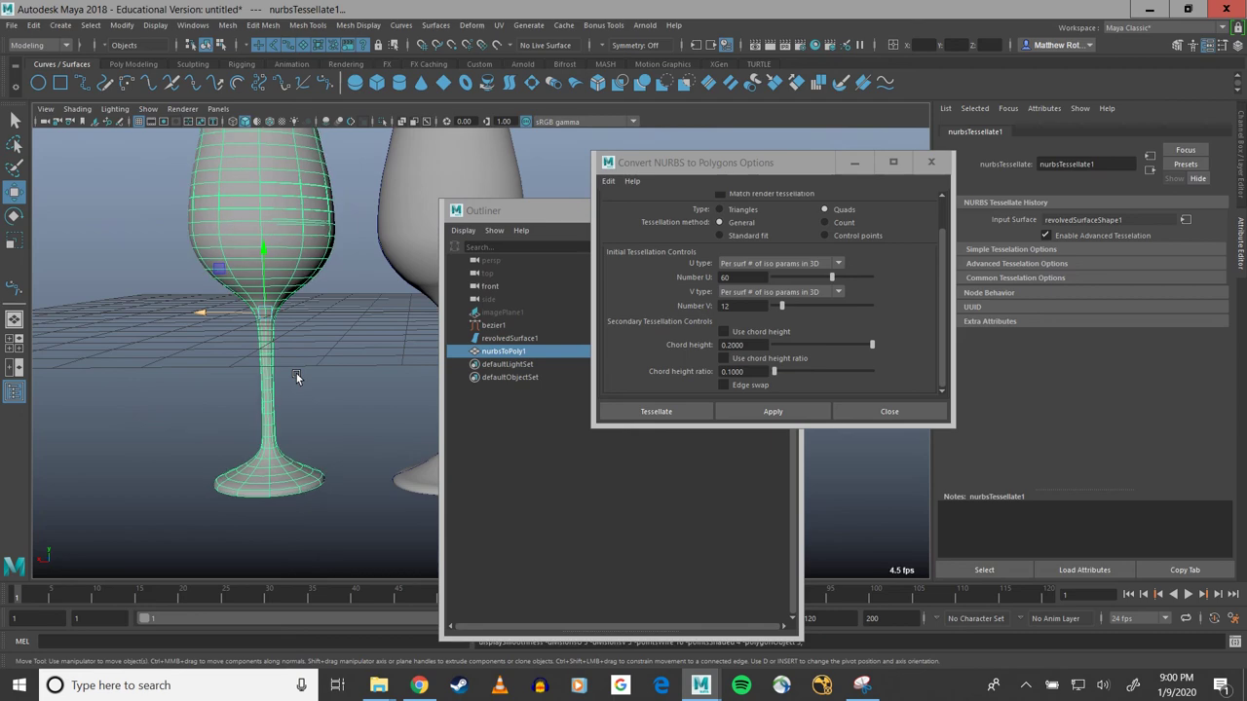
pyautogui.press('1')
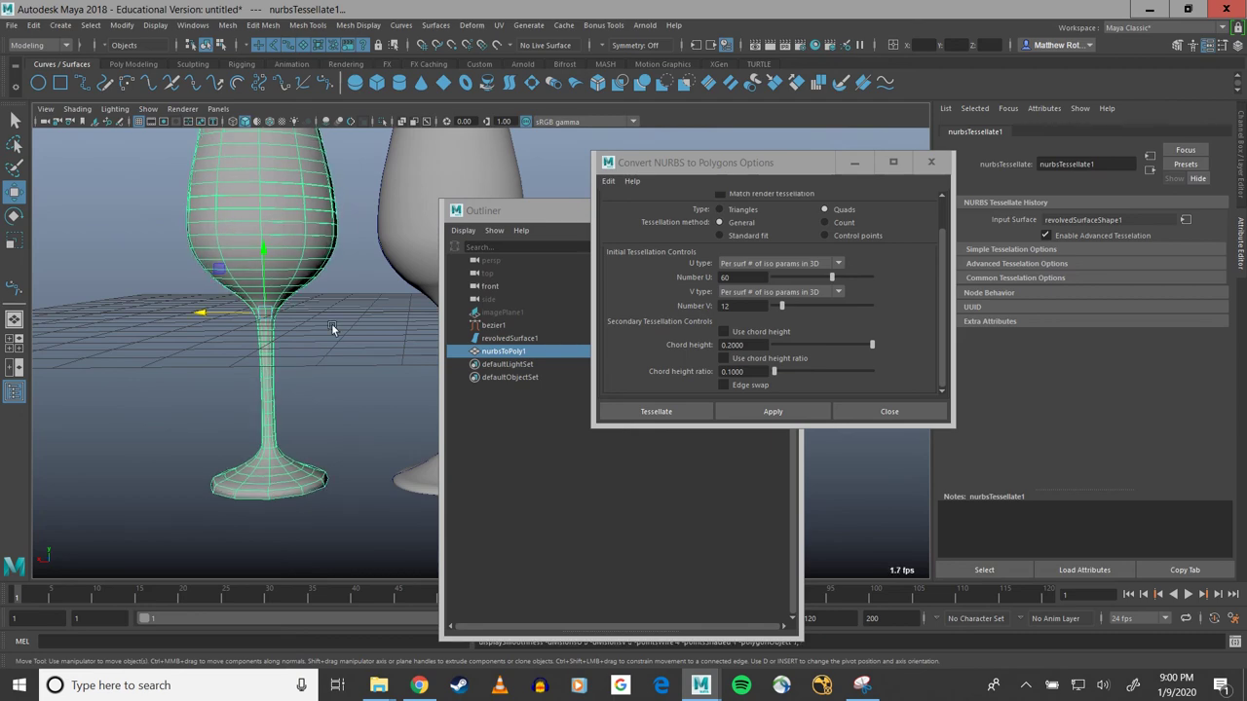
pyautogui.moveTo(337, 364)
pyautogui.keyDown('alt'); pyautogui.mouseDown()
pyautogui.moveTo(315, 433)
pyautogui.moveTo(331, 386)
pyautogui.mouseUp(); pyautogui.keyUp('alt')
pyautogui.keyDown('alt'); pyautogui.moveTo(367, 361); pyautogui.dragTo(266, 360, button='middle'); pyautogui.keyUp('alt')
# Step: Convert the original revolved surface to quads using the Standard fit tessellation method with a chord height ratio of 0.1
pyautogui.click(278, 316)
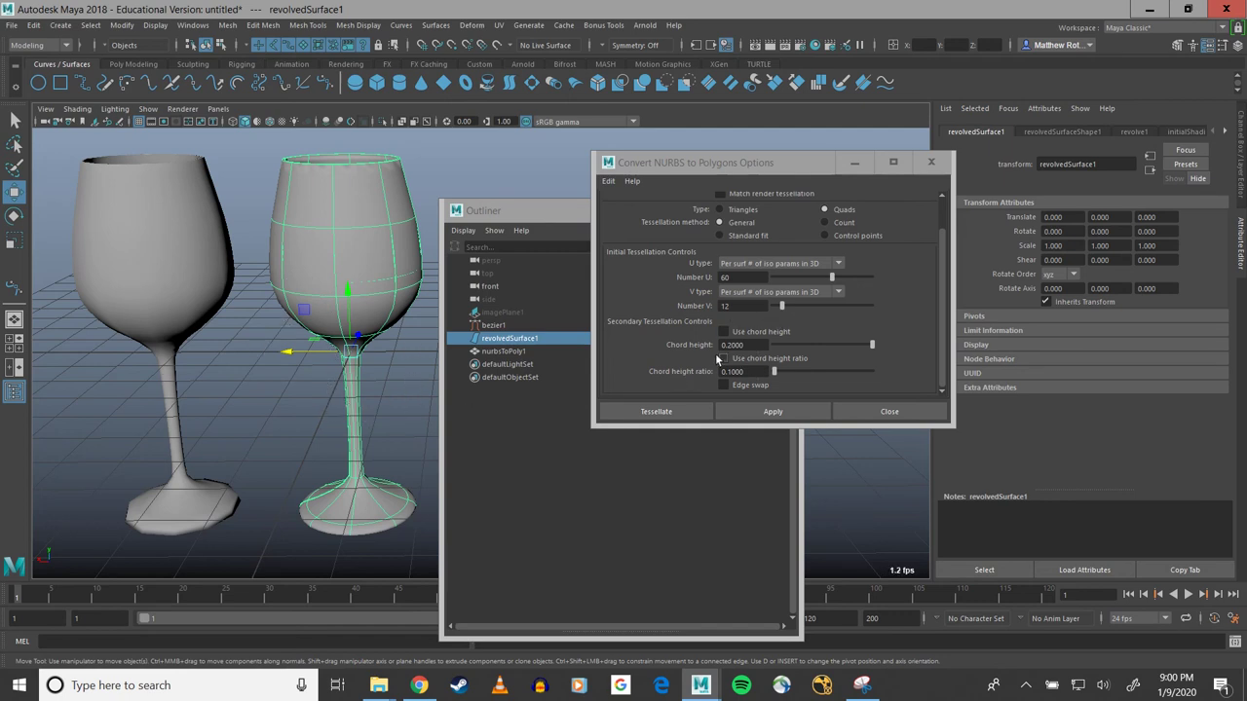
pyautogui.click(721, 235)
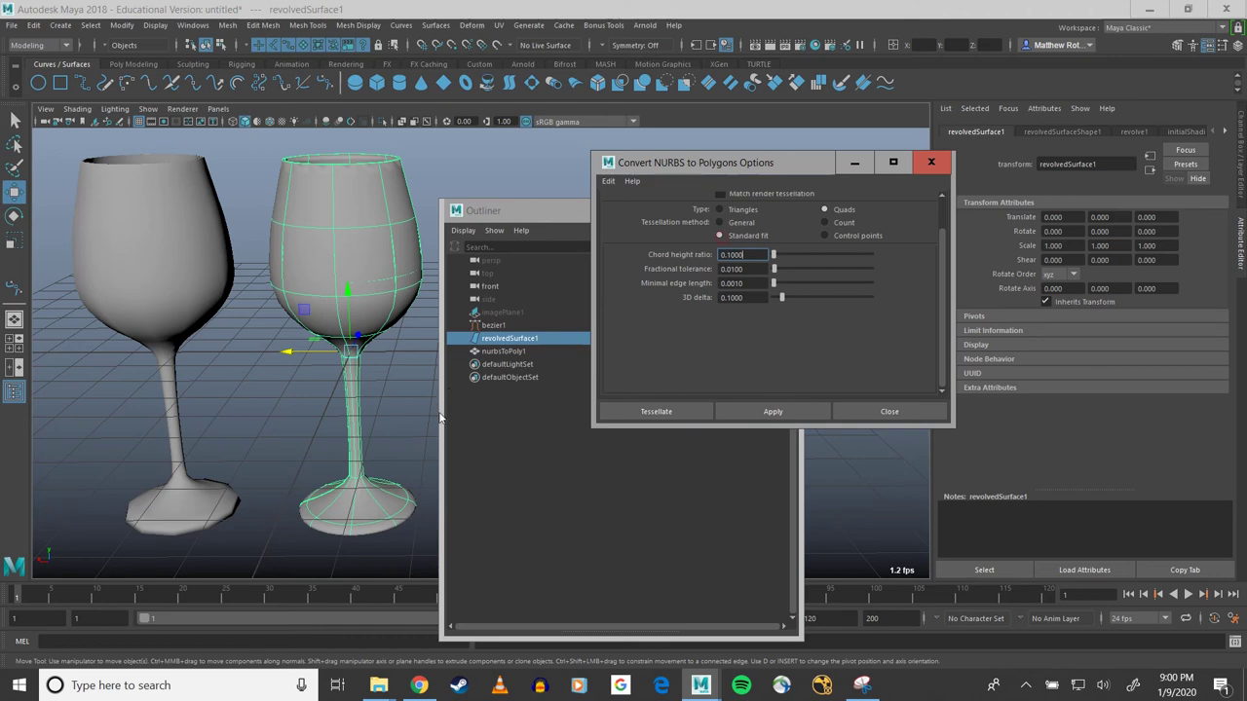
pyautogui.keyDown('alt'); pyautogui.moveTo(393, 411); pyautogui.dragTo(294, 415, button='middle'); pyautogui.keyUp('alt')
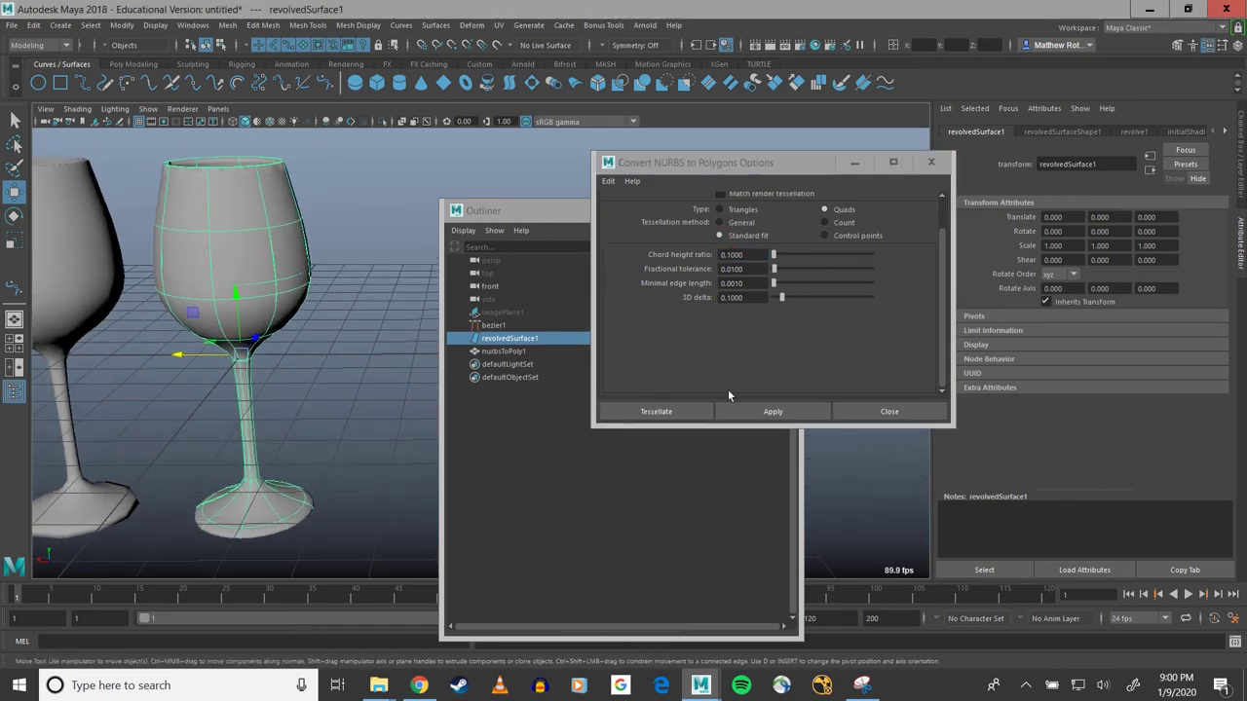
pyautogui.click(744, 414)
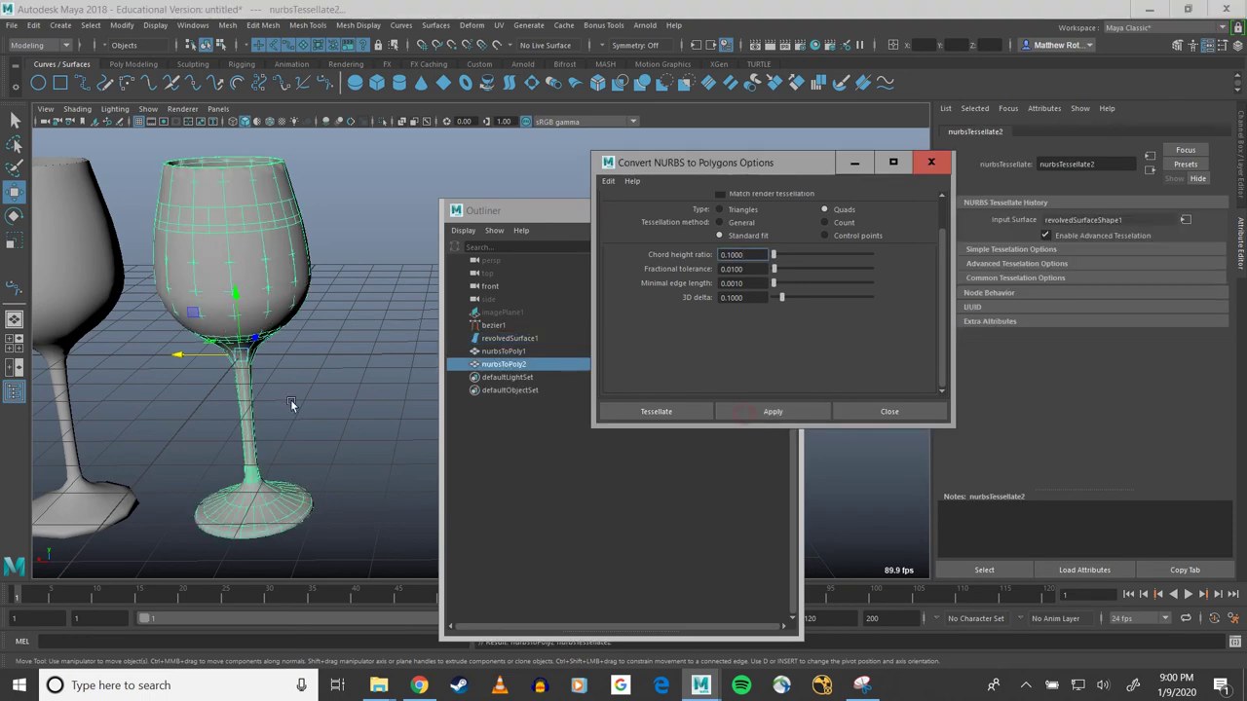
# Step: Move the standard-fit polygon glass along the X axis beside the original, inspect its mesh, and delete it
pyautogui.moveTo(195, 355); pyautogui.dragTo(381, 359)
pyautogui.keyDown('alt'); pyautogui.moveTo(388, 361); pyautogui.dragTo(270, 352, button='middle'); pyautogui.keyUp('alt')
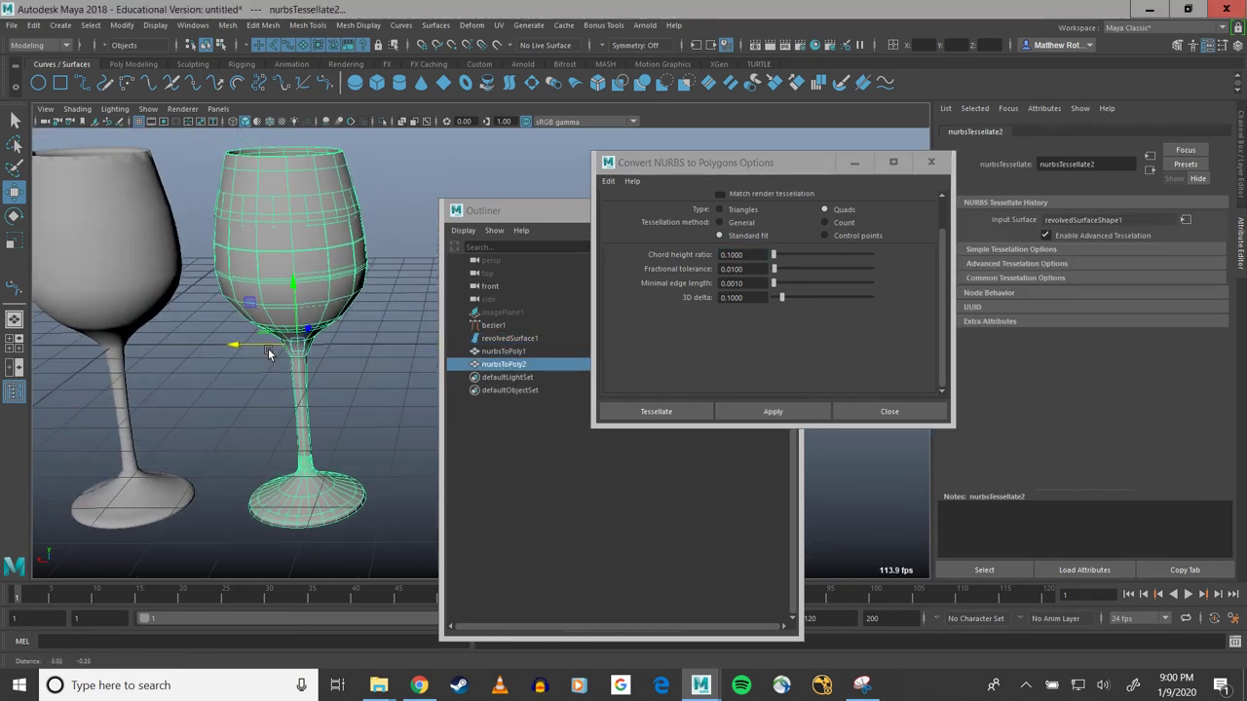
pyautogui.keyDown('alt'); pyautogui.moveTo(318, 268); pyautogui.dragTo(301, 273); pyautogui.keyUp('alt')
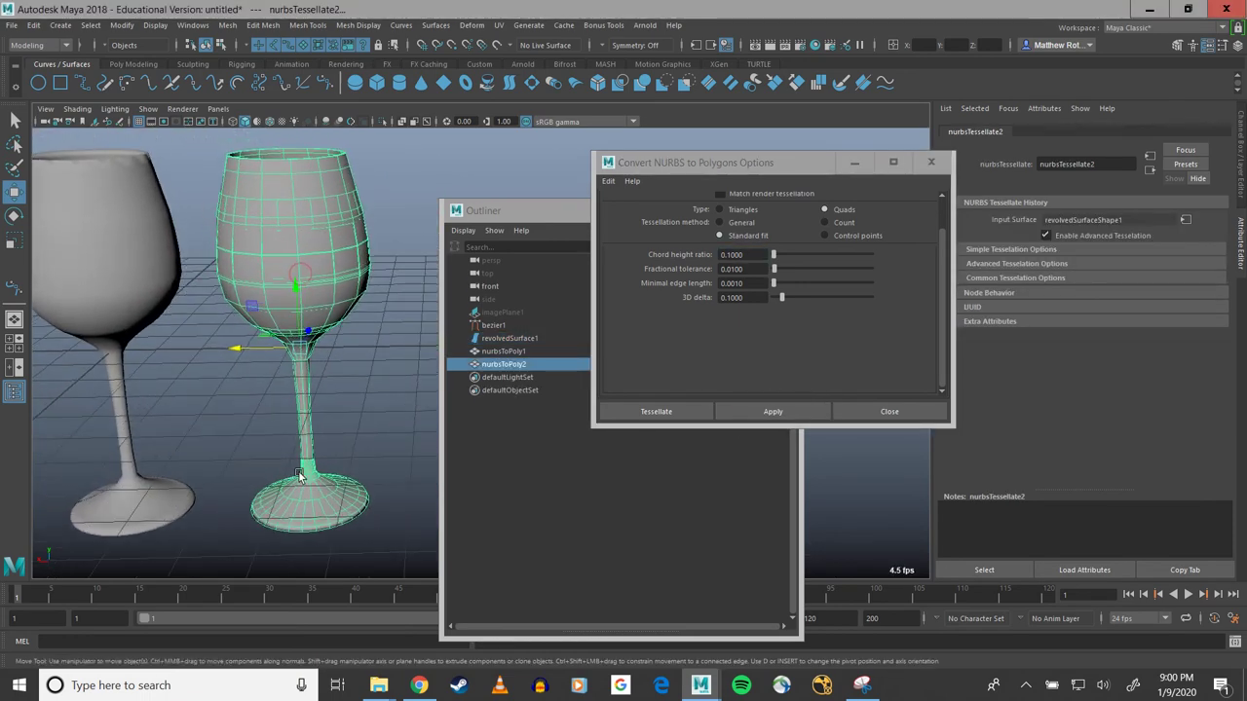
pyautogui.moveTo(313, 511)
pyautogui.keyDown('alt'); pyautogui.mouseDown()
pyautogui.moveTo(346, 496)
pyautogui.moveTo(329, 501)
pyautogui.mouseUp(); pyautogui.keyUp('alt')
pyautogui.moveTo(320, 248); pyautogui.dragTo(356, 220, button='right')
pyautogui.press('Delete')
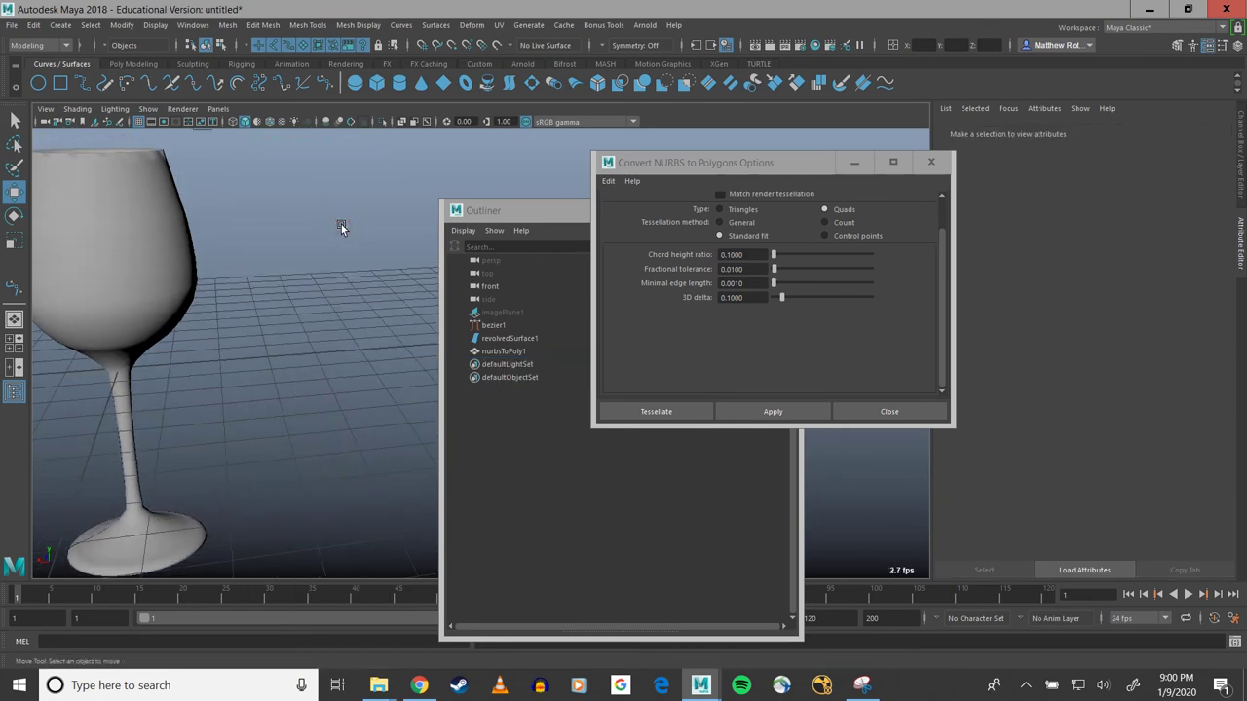
# Step: Select the bezier1 profile curve of the original glass and show its control vertices in wireframe display
pyautogui.keyDown('alt'); pyautogui.moveTo(341, 227); pyautogui.dragTo(362, 275); pyautogui.keyUp('alt')
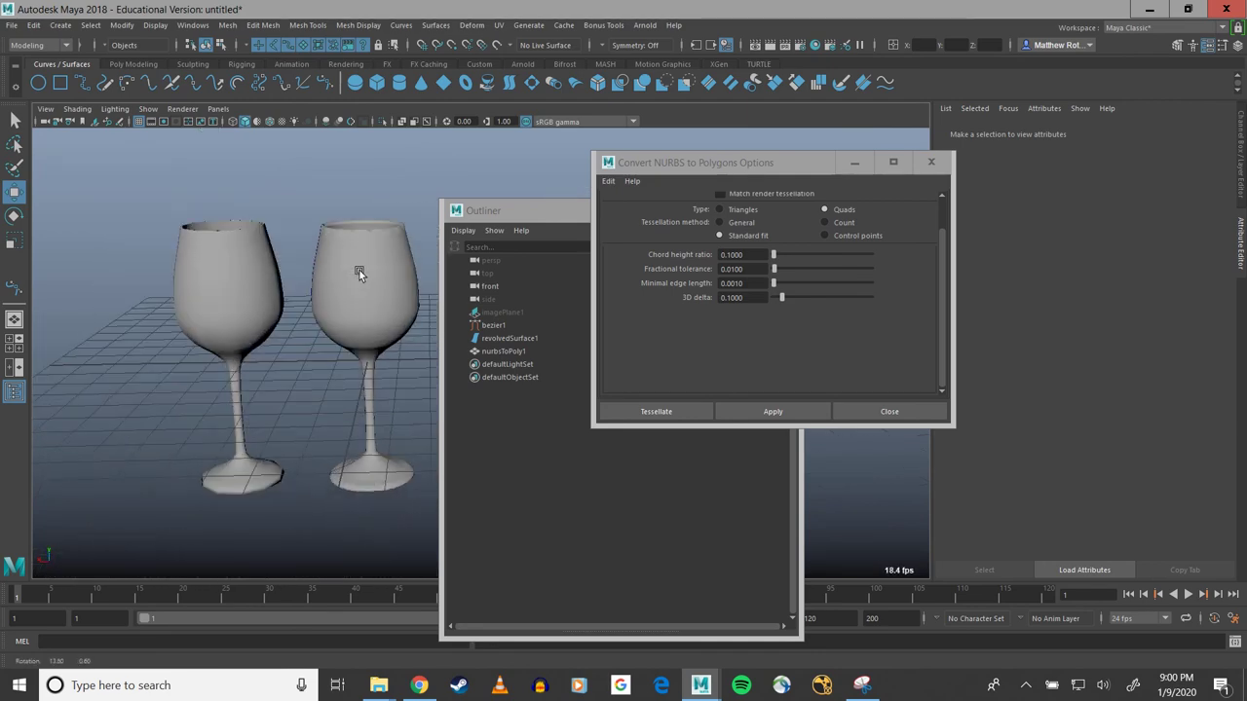
pyautogui.click(380, 300)
pyautogui.press('f')
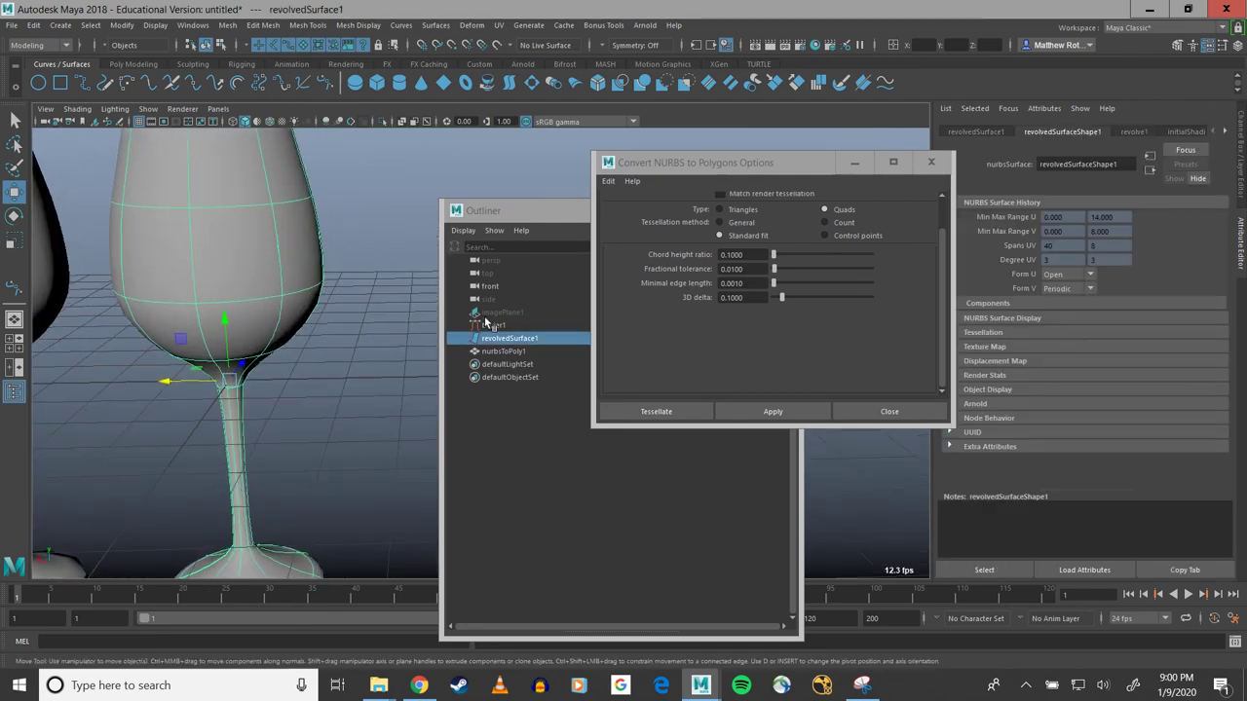
pyautogui.click(495, 325)
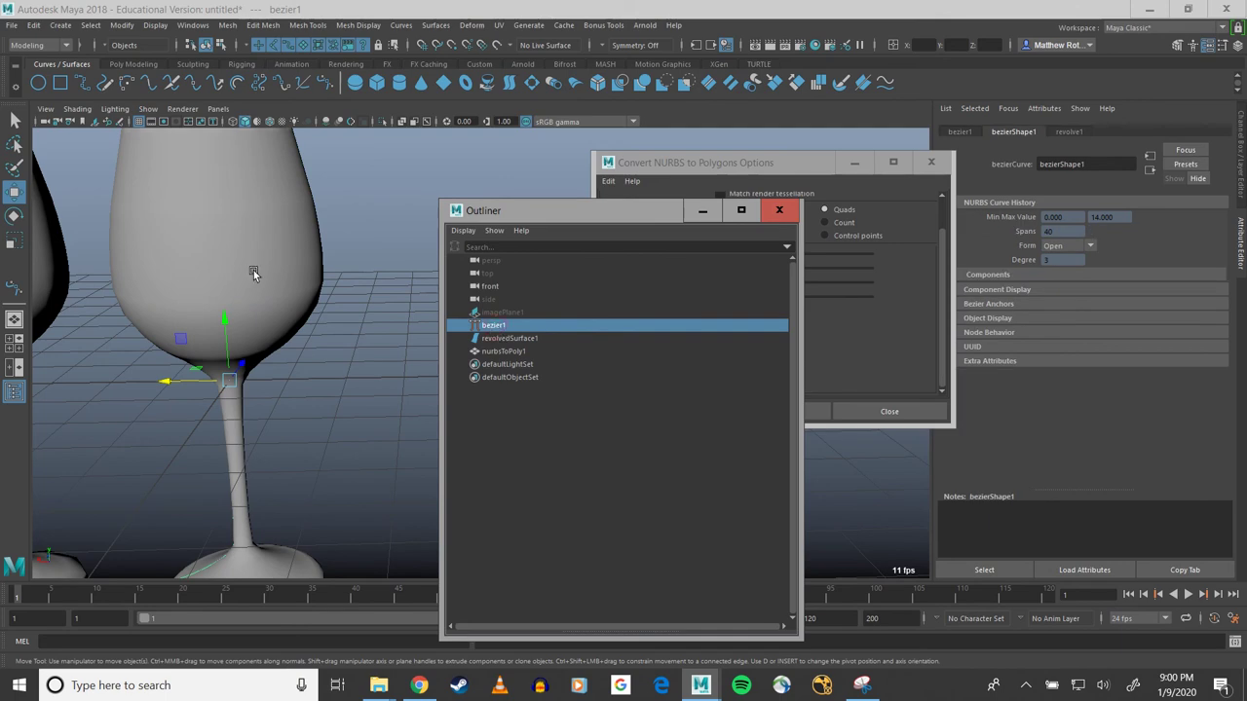
pyautogui.press('4')
pyautogui.keyDown('alt'); pyautogui.moveTo(259, 273); pyautogui.dragTo(370, 289, button='middle'); pyautogui.keyUp('alt')
pyautogui.keyDown('alt'); pyautogui.moveTo(252, 267); pyautogui.dragTo(264, 268); pyautogui.keyUp('alt')
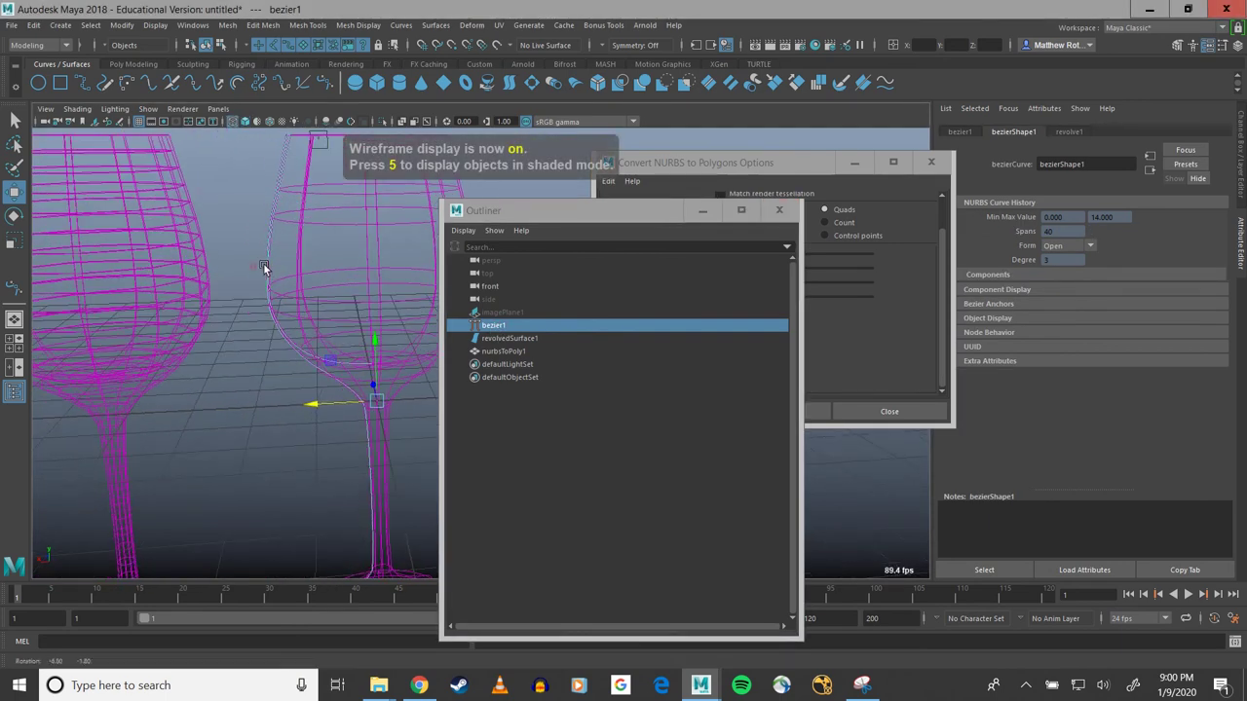
pyautogui.moveTo(263, 268); pyautogui.dragTo(199, 266, button='right')
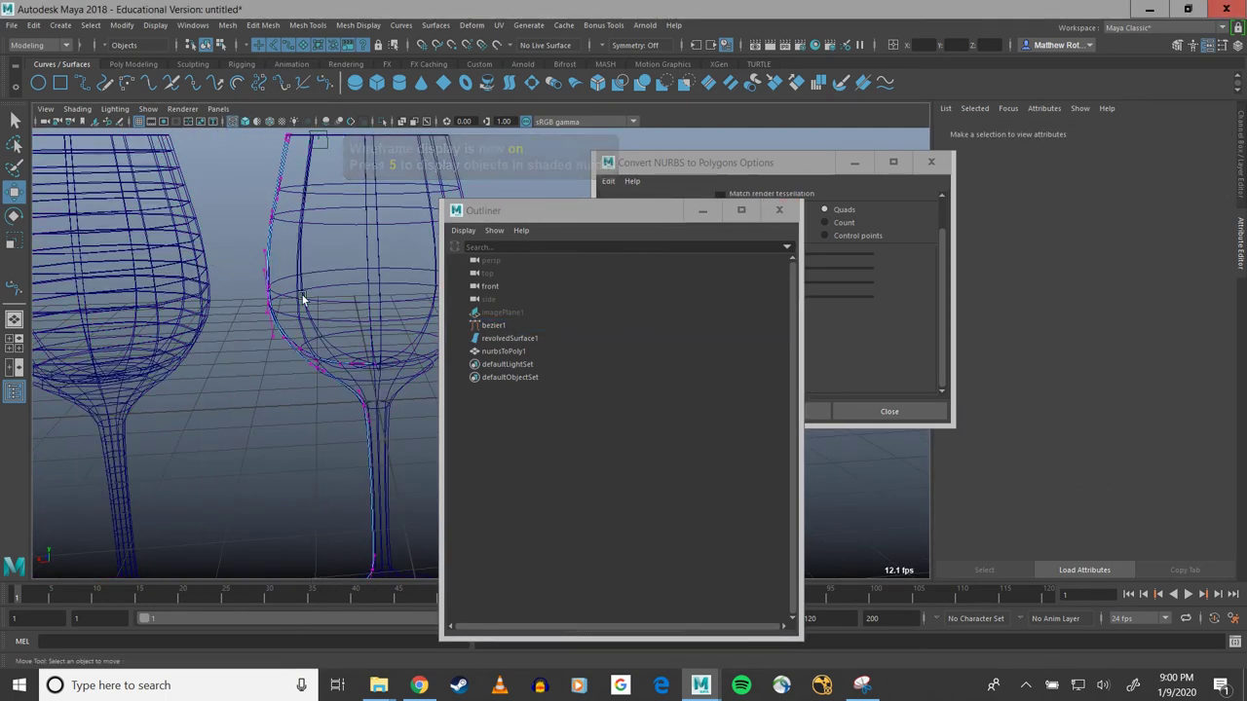
# Step: Return to shaded display and slightly move the profile curve's control vertex on the side of the bowl
pyautogui.keyDown('alt'); pyautogui.moveTo(329, 369); pyautogui.dragTo(275, 208, button='middle'); pyautogui.keyUp('alt')
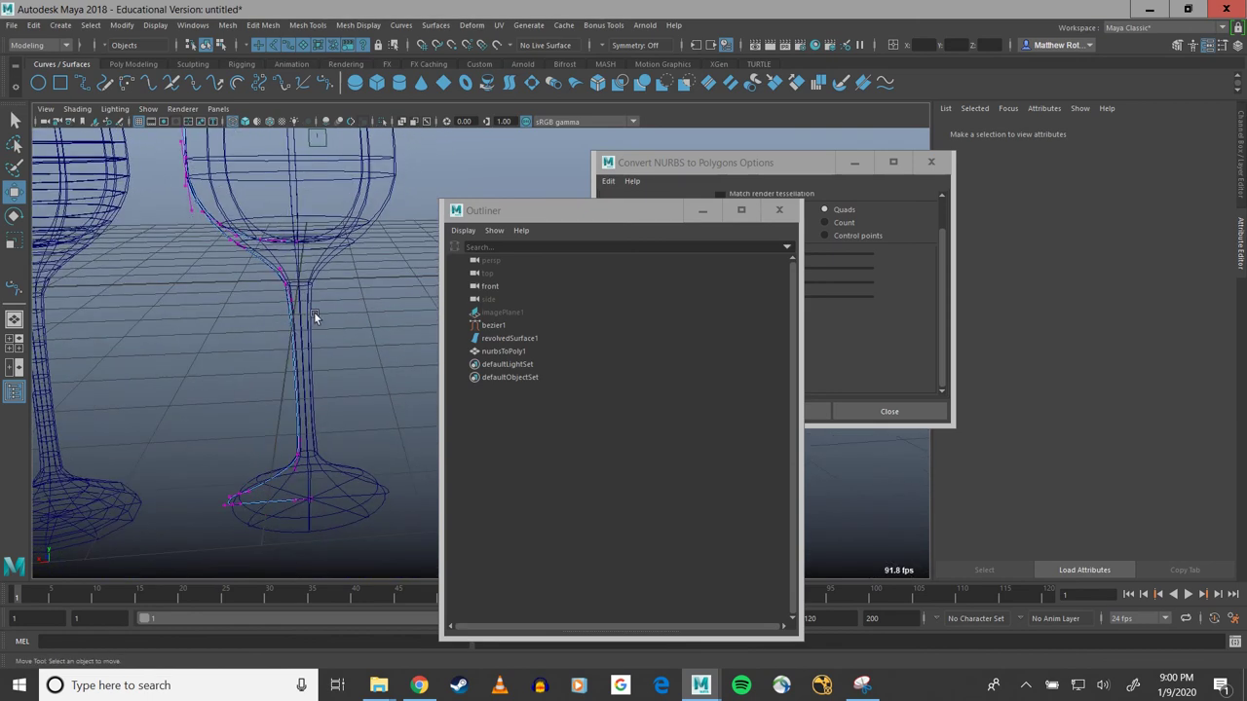
pyautogui.press('5')
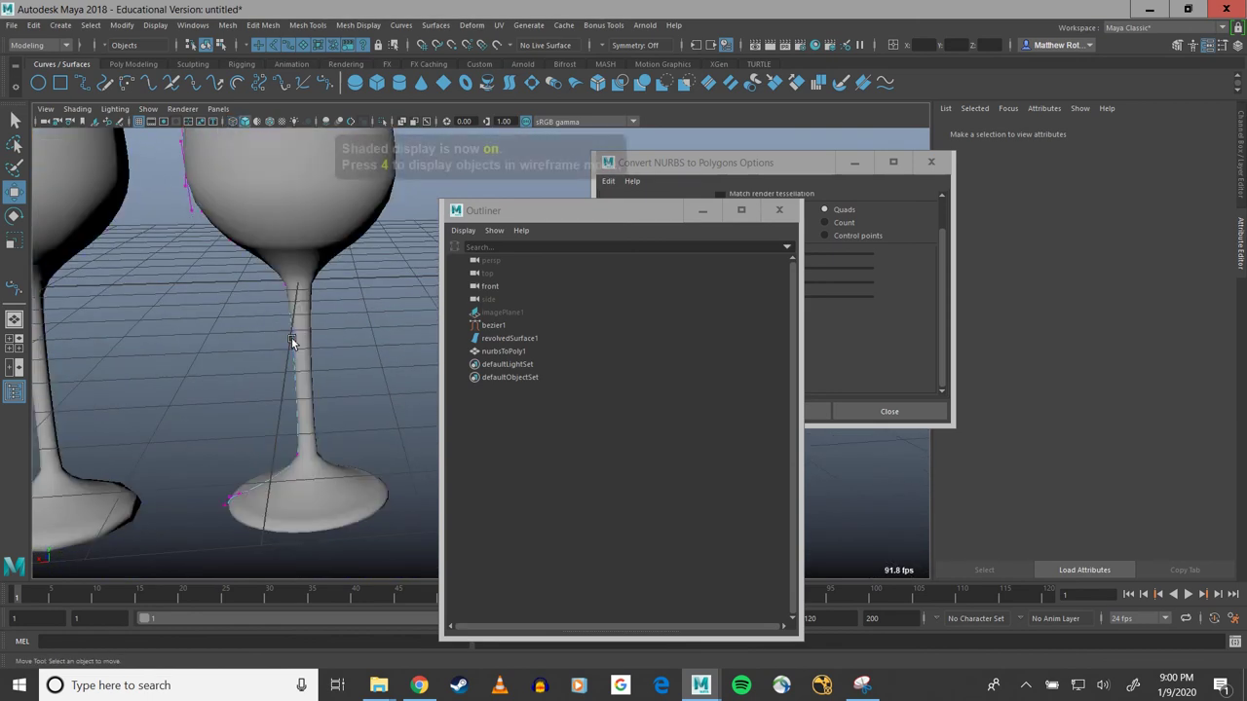
pyautogui.keyDown('alt'); pyautogui.moveTo(217, 227); pyautogui.dragTo(211, 193); pyautogui.keyUp('alt')
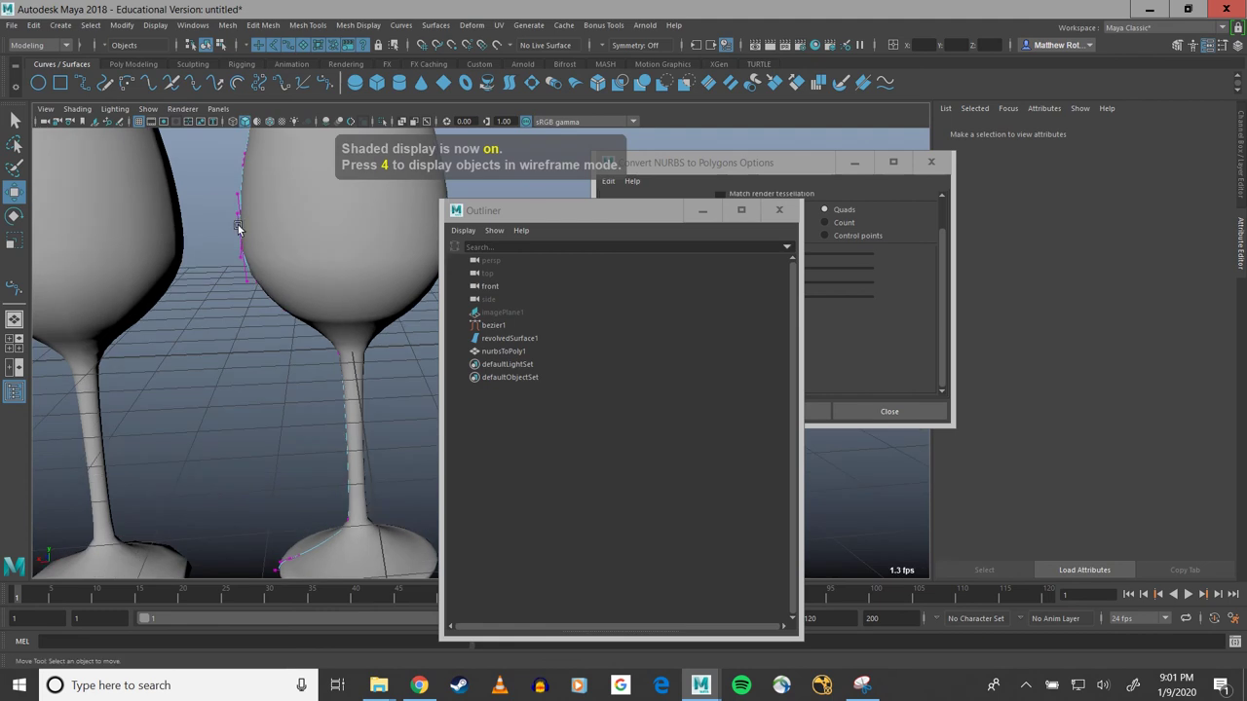
pyautogui.click(239, 268)
pyautogui.moveTo(235, 269)
pyautogui.mouseDown()
pyautogui.moveTo(217, 279)
pyautogui.moveTo(254, 269)
pyautogui.moveTo(234, 276)
pyautogui.mouseUp()
# Step: Move the Outliner clear of the glasses and compare the bowl shapes of the polygon copy and the revolved original
pyautogui.keyDown('alt'); pyautogui.moveTo(234, 275); pyautogui.dragTo(283, 277, button='middle'); pyautogui.keyUp('alt')
pyautogui.scroll(-3, 284, 282)
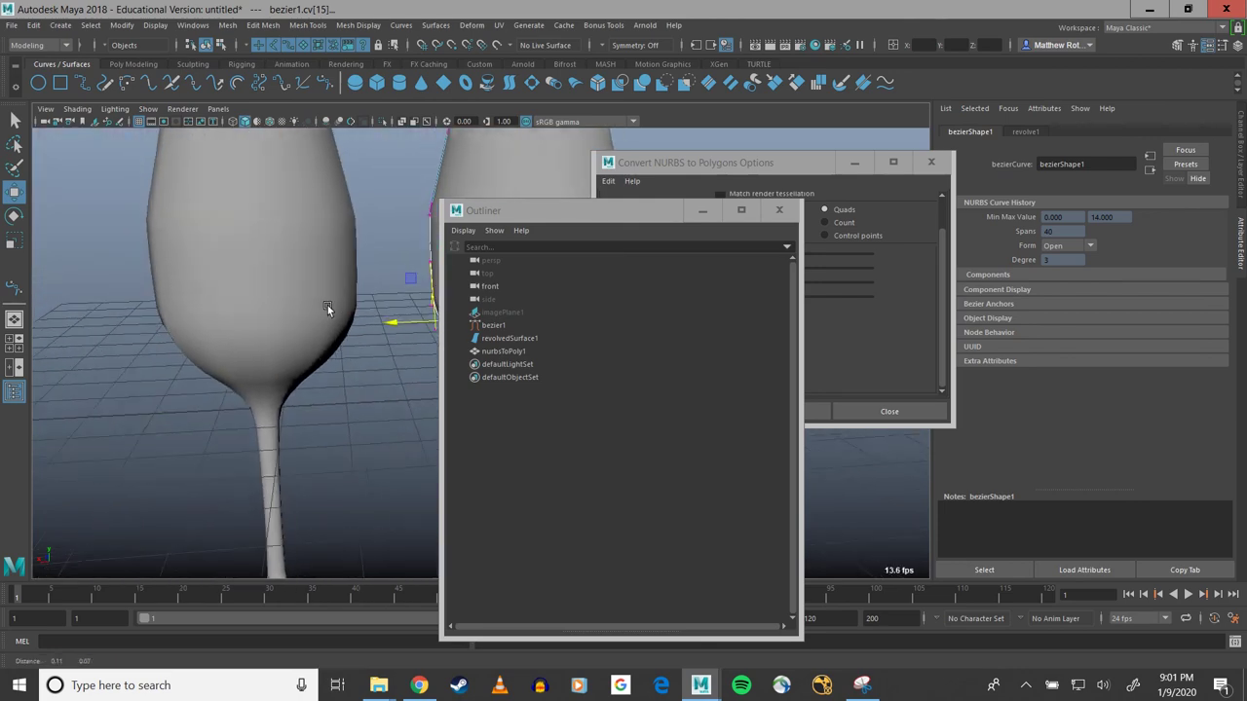
pyautogui.keyDown('alt'); pyautogui.moveTo(328, 308); pyautogui.dragTo(296, 296); pyautogui.keyUp('alt')
pyautogui.scroll(3, 296, 298)
pyautogui.keyDown('alt'); pyautogui.moveTo(296, 415); pyautogui.dragTo(369, 324, button='middle'); pyautogui.keyUp('alt')
pyautogui.scroll(-3, 292, 319)
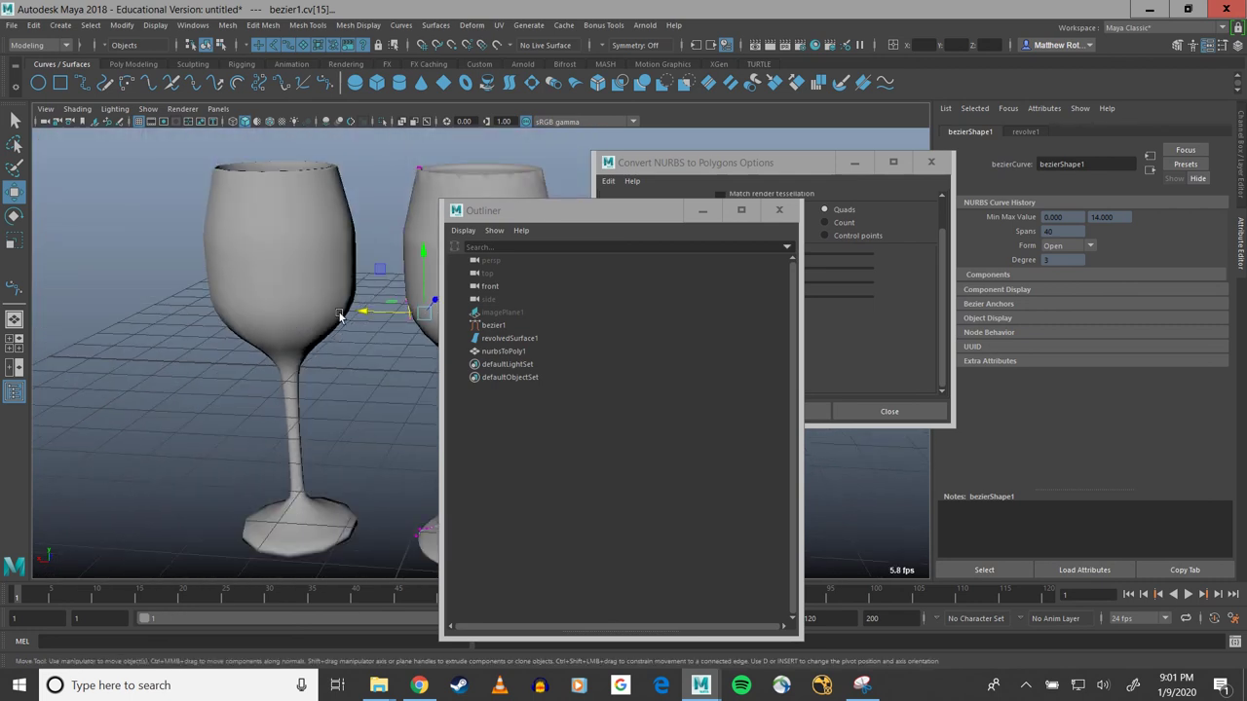
pyautogui.keyDown('alt'); pyautogui.moveTo(386, 288); pyautogui.dragTo(417, 247); pyautogui.keyUp('alt')
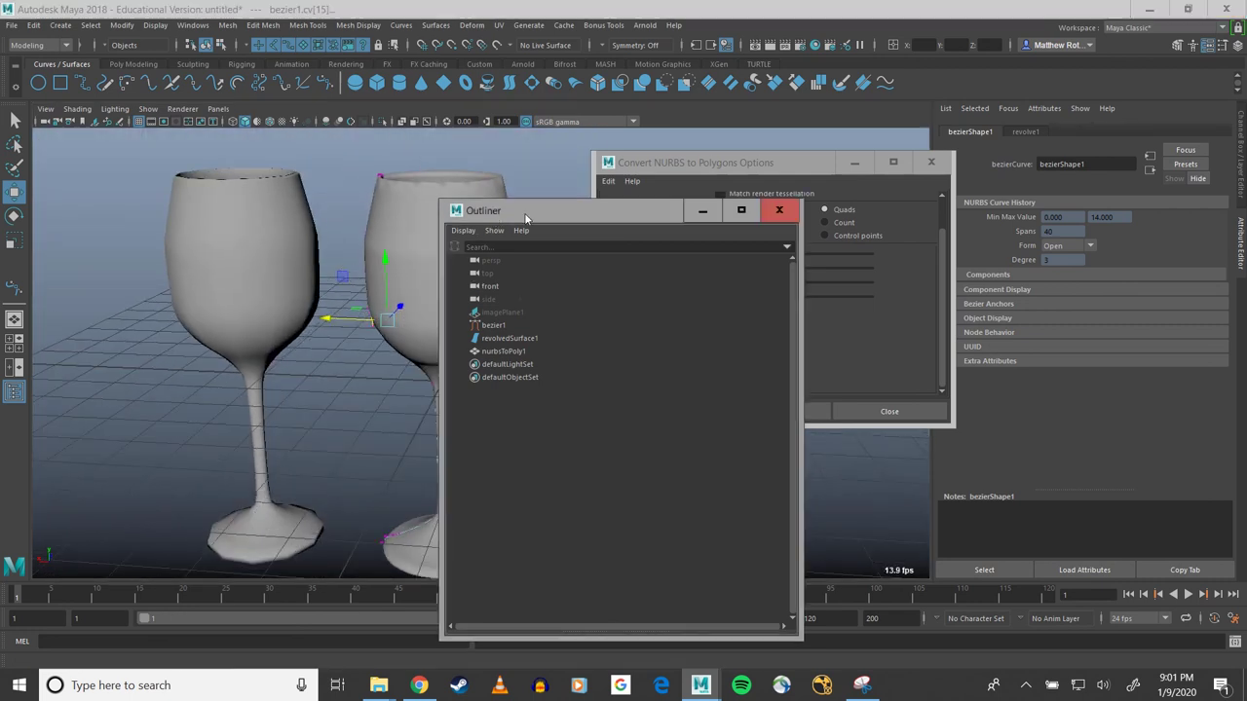
pyautogui.moveTo(765, 211); pyautogui.dragTo(921, 196)
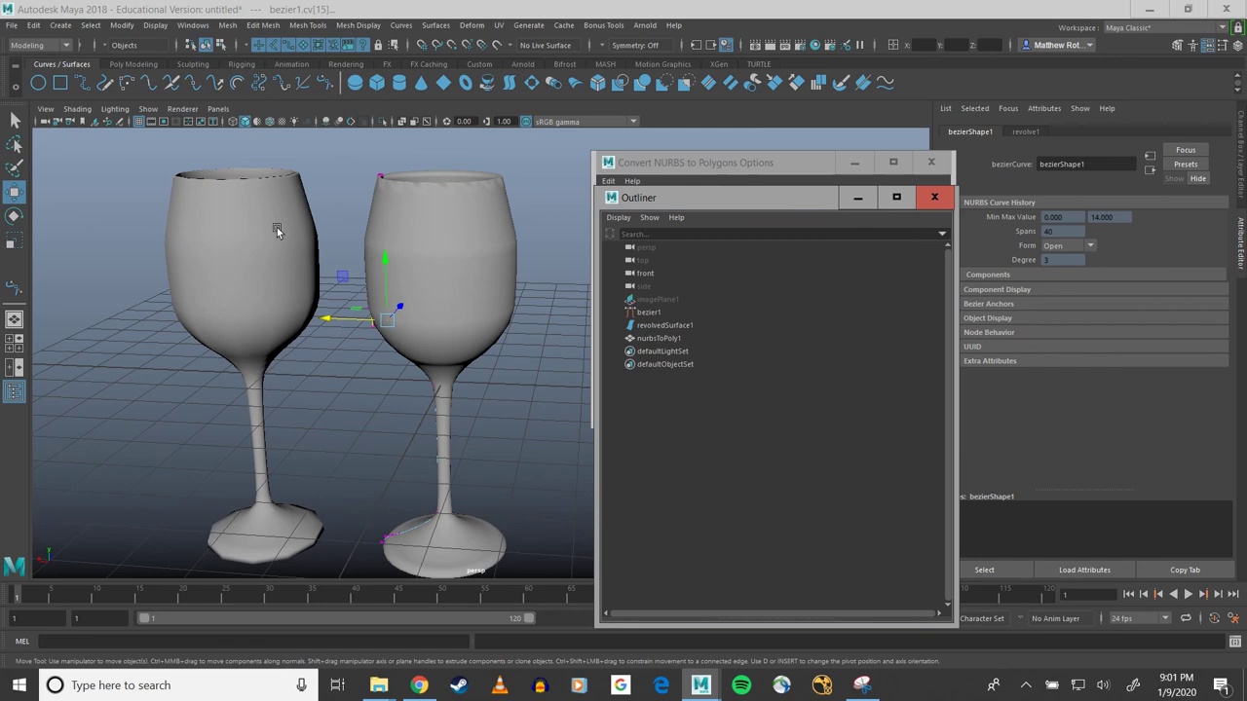
pyautogui.keyDown('alt'); pyautogui.moveTo(278, 231); pyautogui.dragTo(247, 245); pyautogui.keyUp('alt')
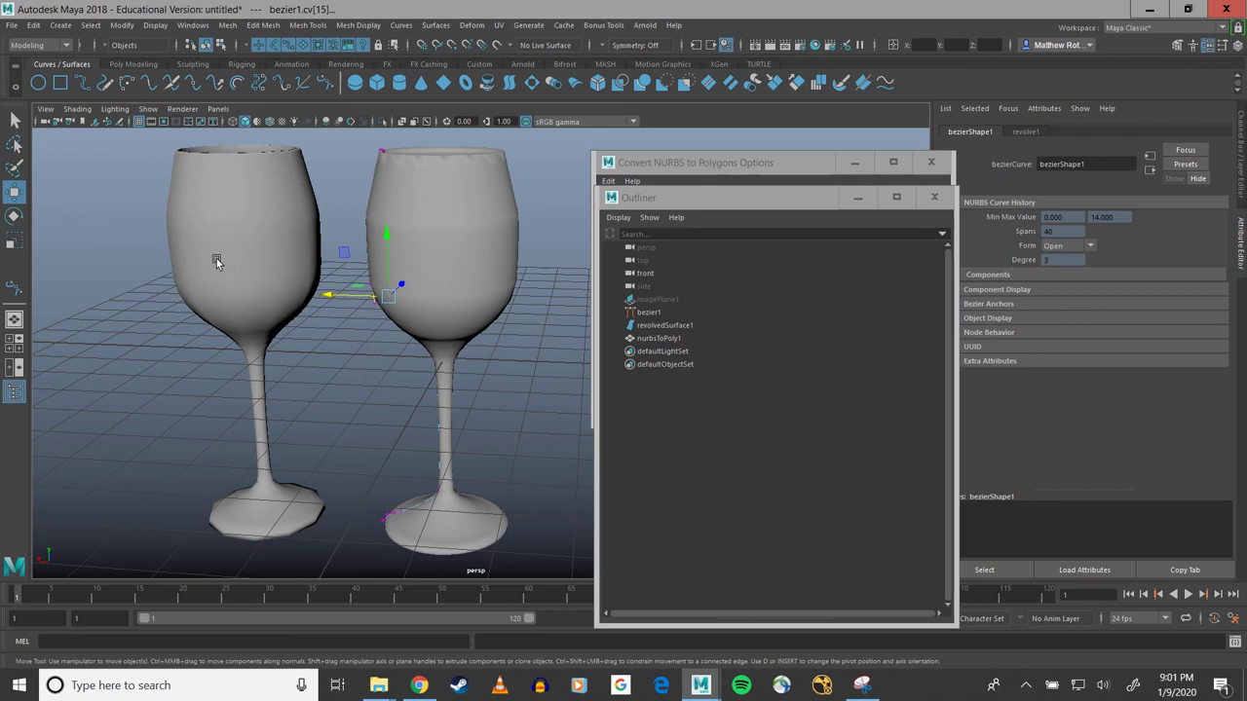
# Step: Try moving the selected control vertex along the X axis to reshape the bowls, and undo the move
pyautogui.keyDown('alt'); pyautogui.moveTo(335, 374); pyautogui.dragTo(360, 367); pyautogui.keyUp('alt')
pyautogui.keyDown('alt'); pyautogui.moveTo(360, 367); pyautogui.dragTo(304, 419, button='middle'); pyautogui.keyUp('alt')
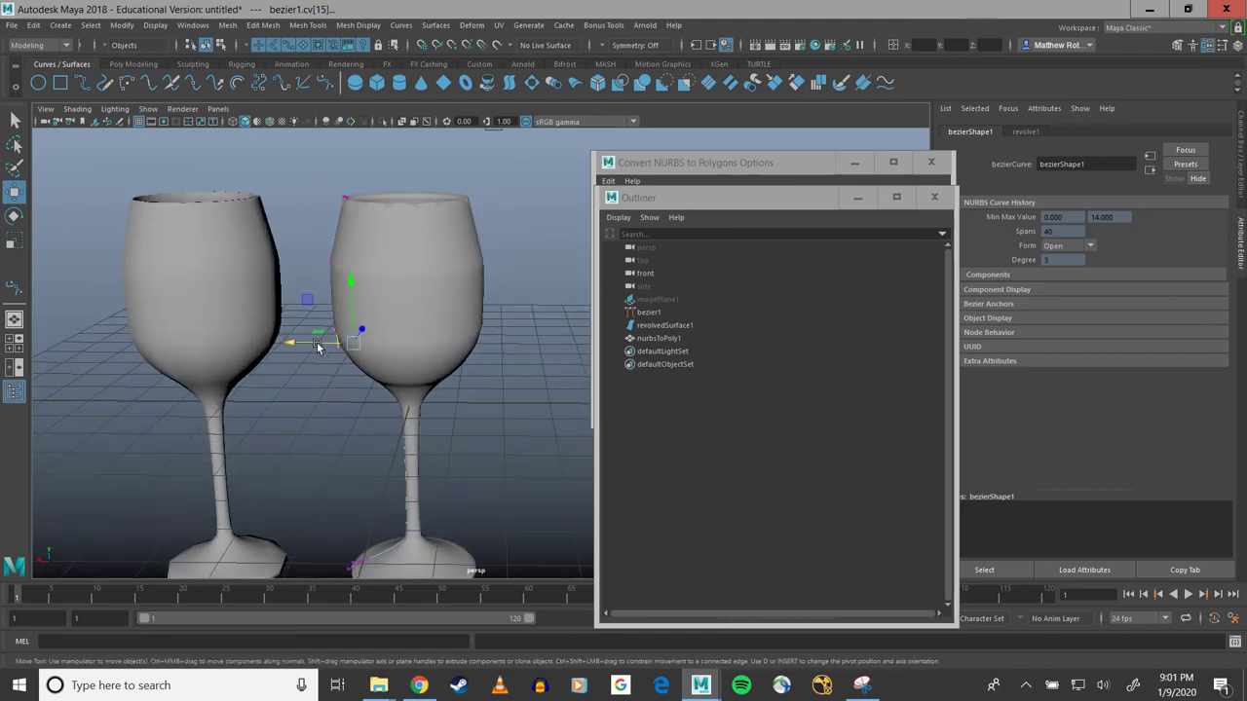
pyautogui.moveTo(311, 341)
pyautogui.mouseDown()
pyautogui.moveTo(329, 349)
pyautogui.moveTo(319, 328)
pyautogui.mouseUp()
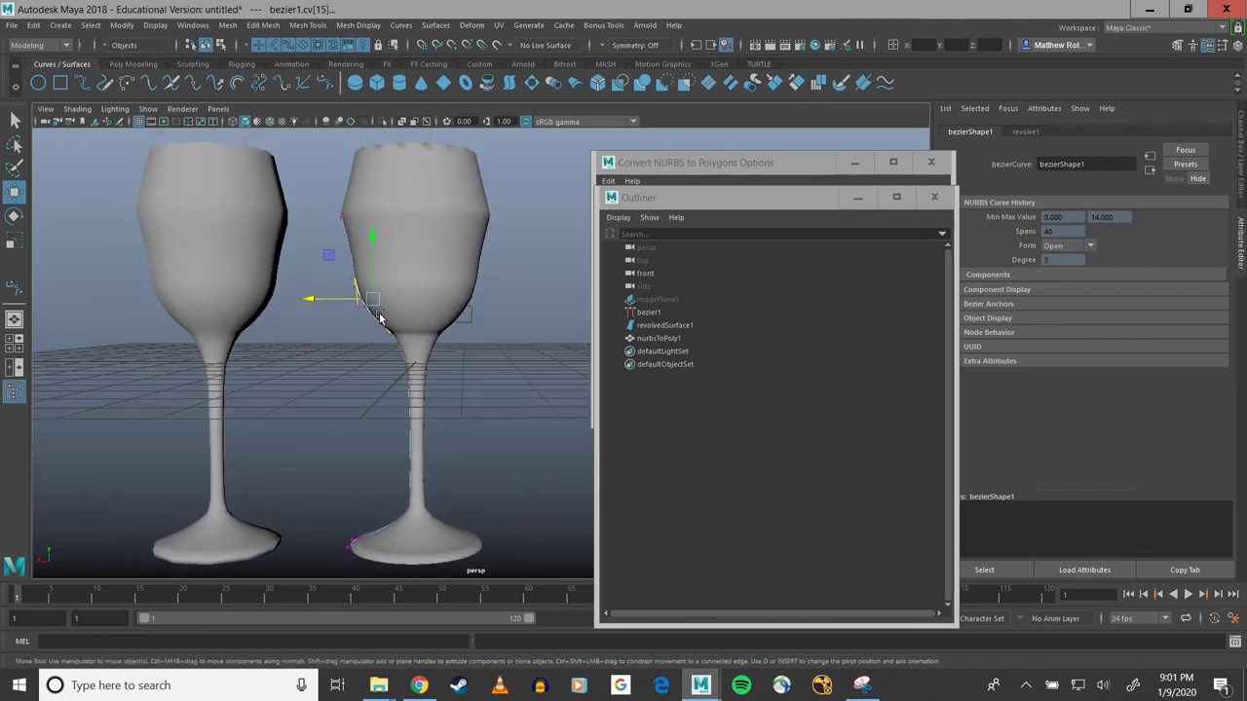
pyautogui.hotkey('ctrl', 'z')
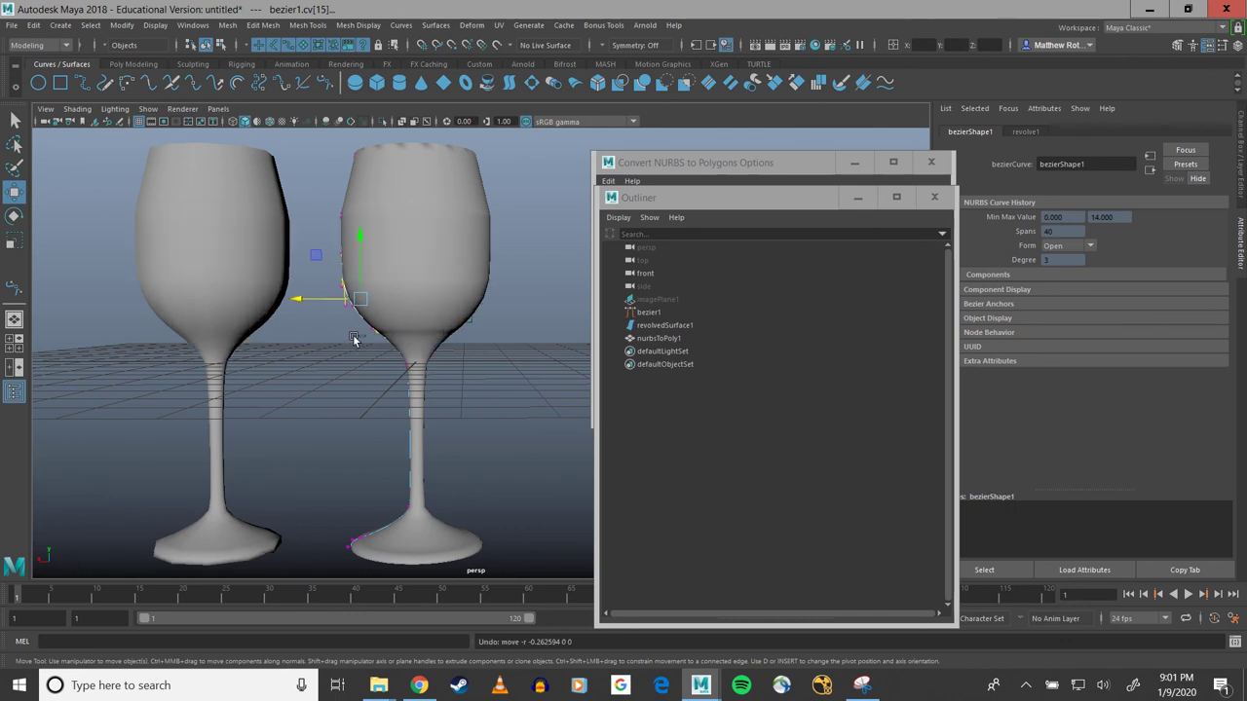
pyautogui.keyDown('alt'); pyautogui.moveTo(353, 340); pyautogui.dragTo(353, 365); pyautogui.keyUp('alt')
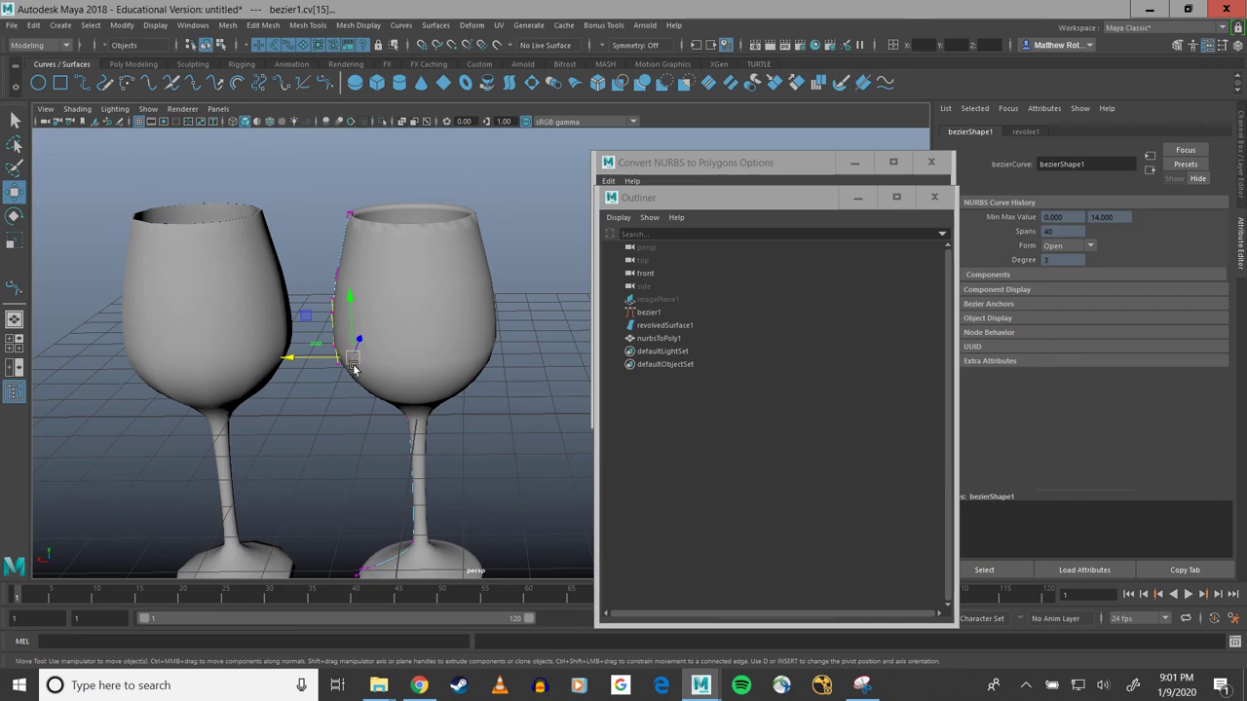
pyautogui.keyDown('alt'); pyautogui.moveTo(433, 434); pyautogui.dragTo(413, 369, button='right'); pyautogui.keyUp('alt')
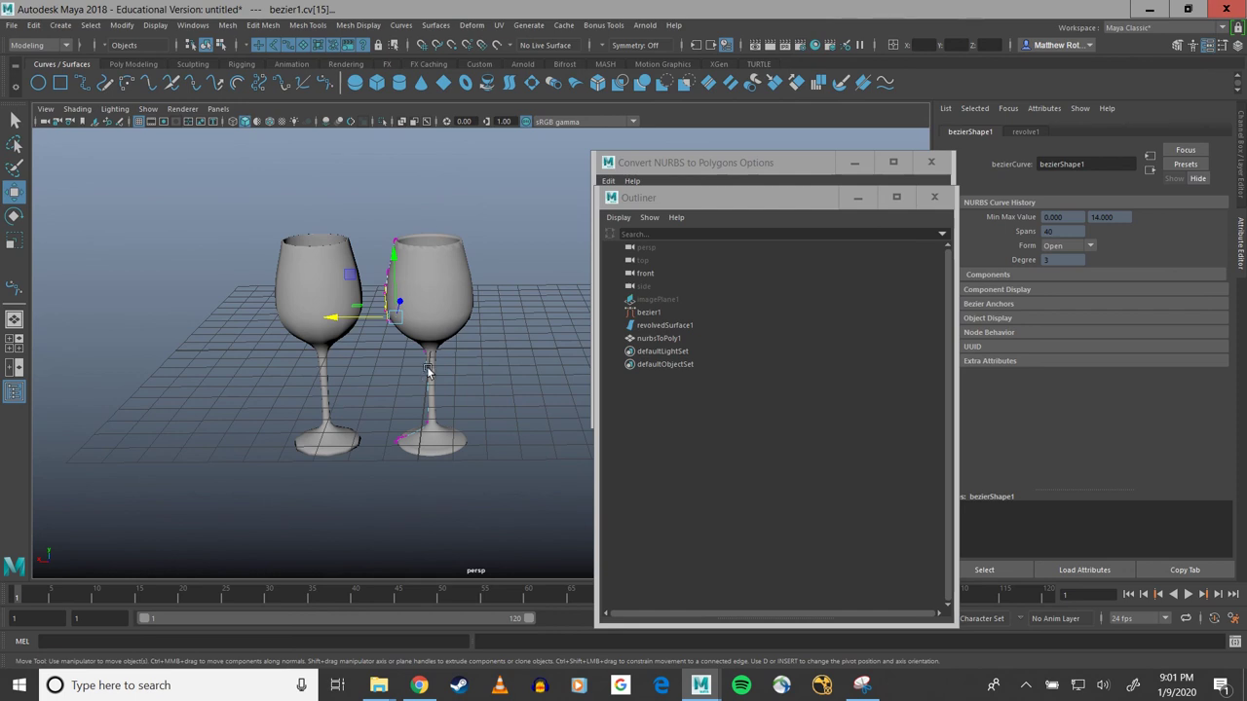